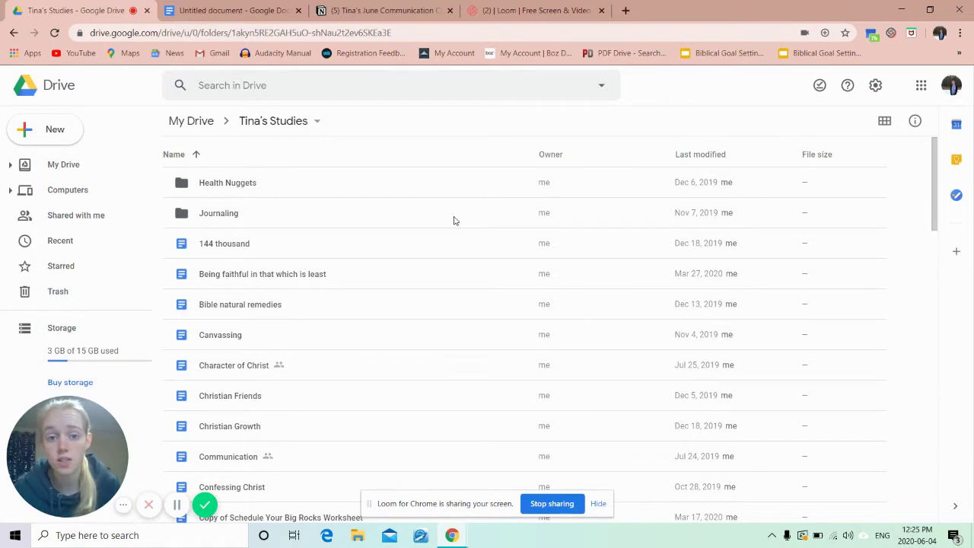
# - Search Drive for "Content" and open the Content Machine folder
pyautogui.click(339, 80)
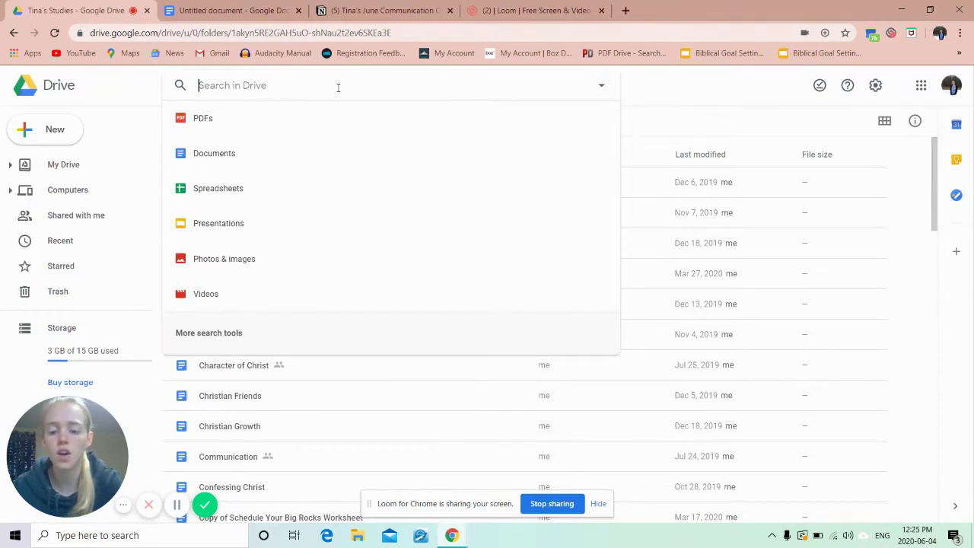
pyautogui.write('Content')
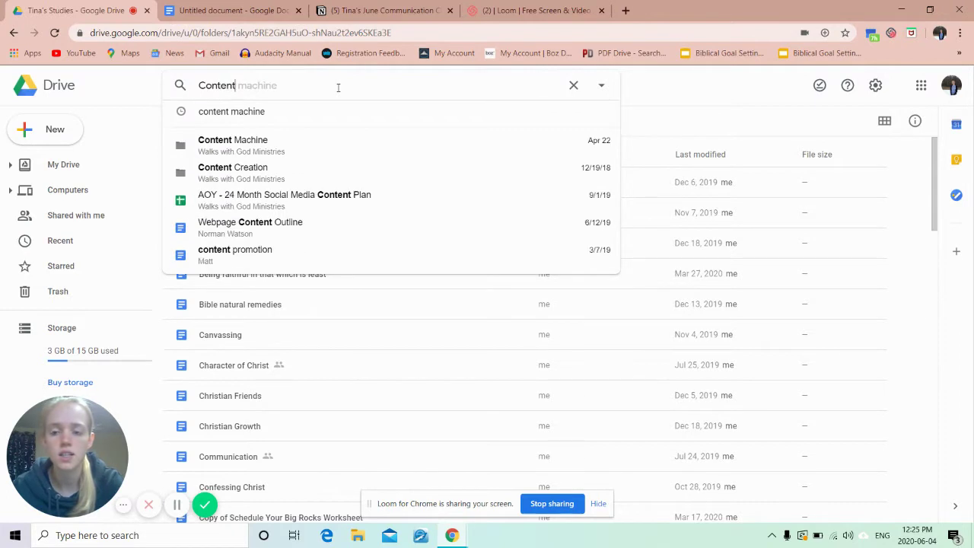
pyautogui.click(330, 154)
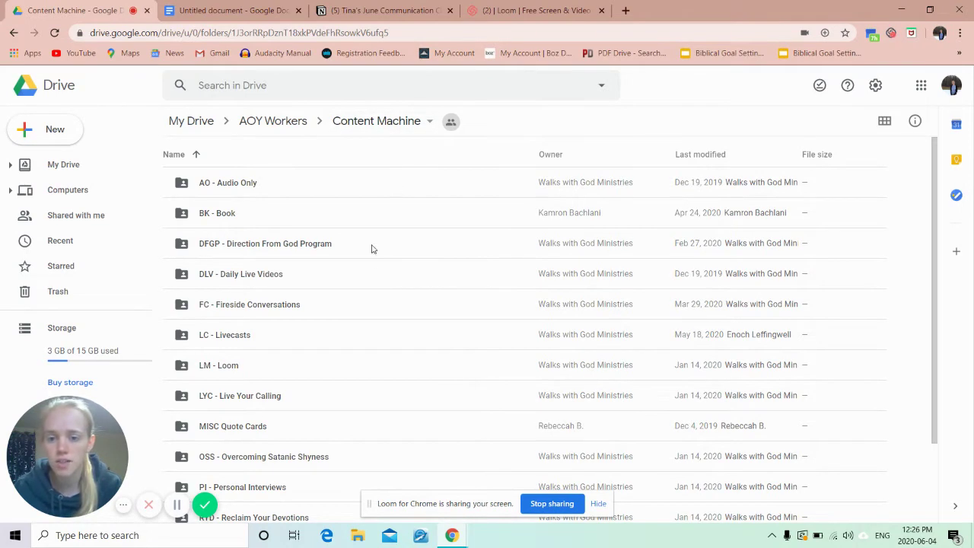
# - Open the captions document in SM - Sermons, under SM-Understanding your lifework, in the SM-YT-FOR WHAT PURPOSE ARE WE CREATED folder
pyautogui.scroll(-3, 307, 382)
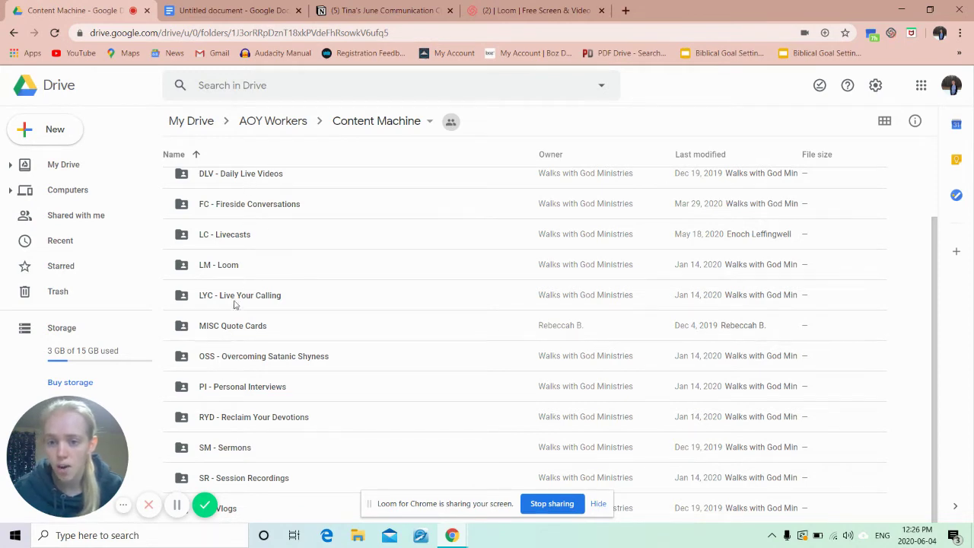
pyautogui.doubleClick(234, 455)
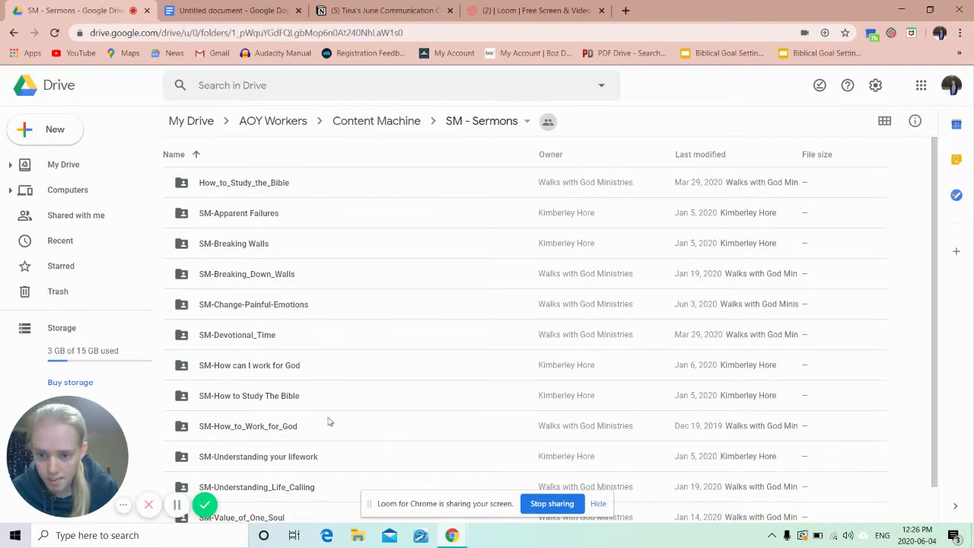
pyautogui.doubleClick(277, 462)
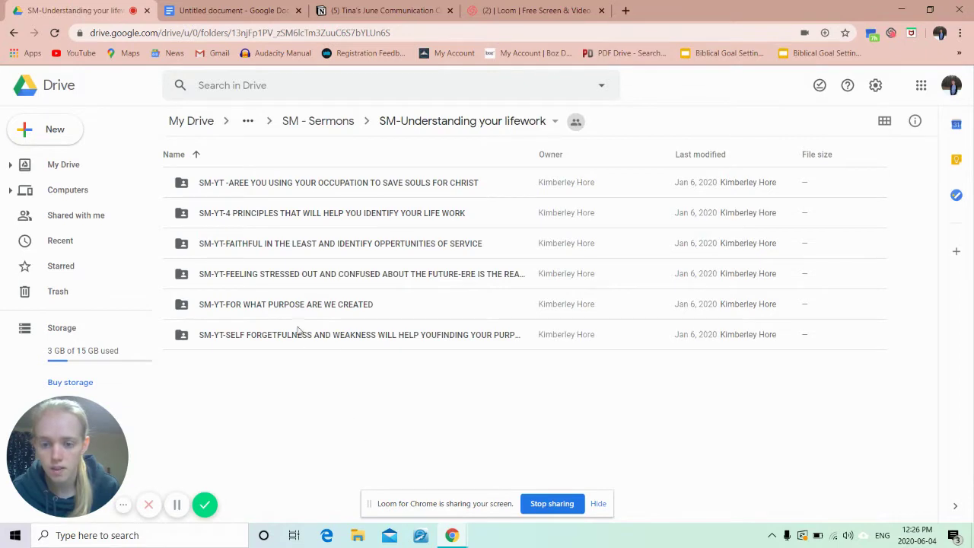
pyautogui.doubleClick(284, 306)
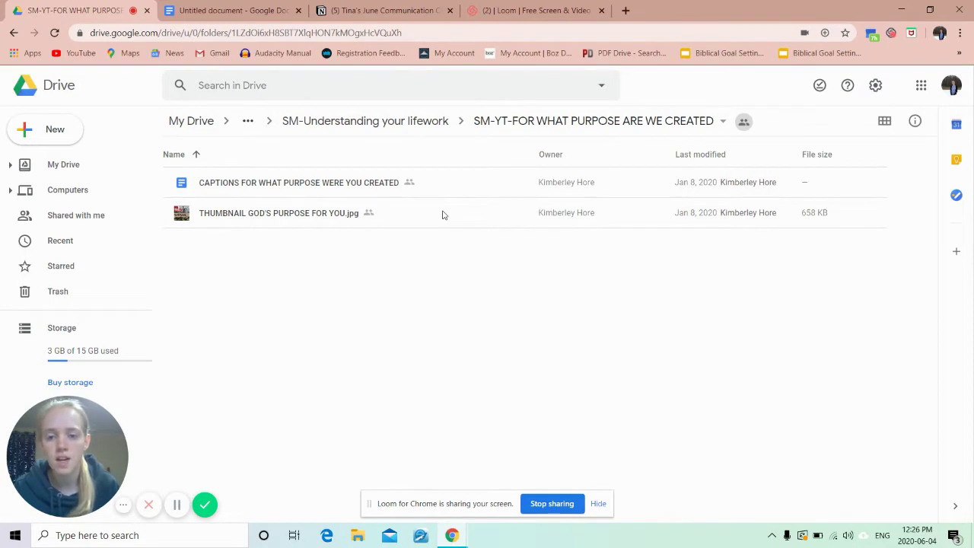
pyautogui.doubleClick(312, 184)
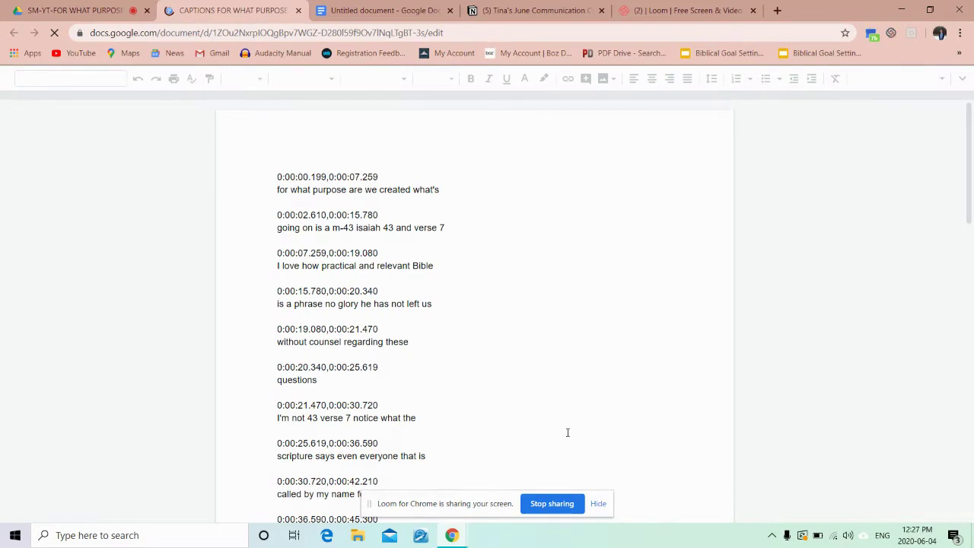
pyautogui.scroll(-2, 567, 433)
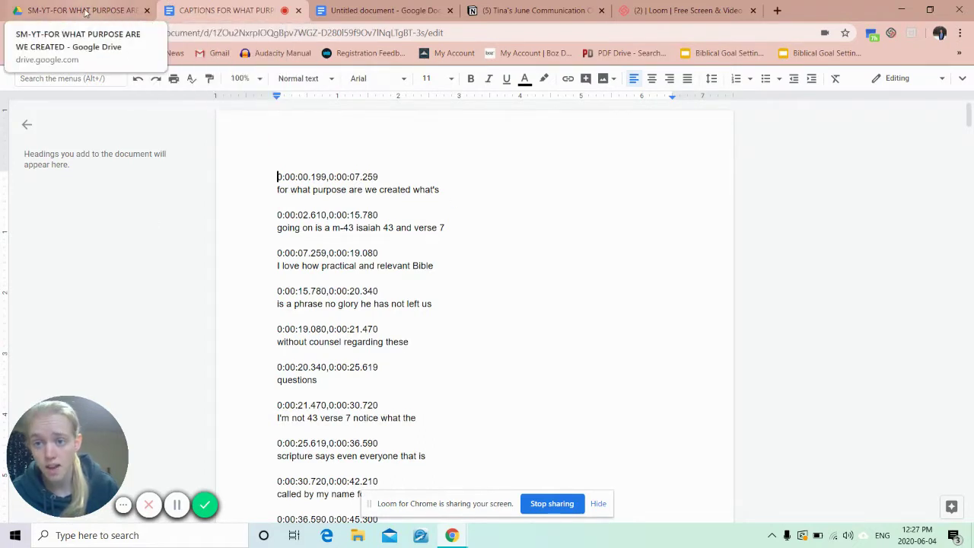
# - Arrange the captions document and the blank untitled document side by side in separate browser windows, captions on the left half
pyautogui.click(377, 14)
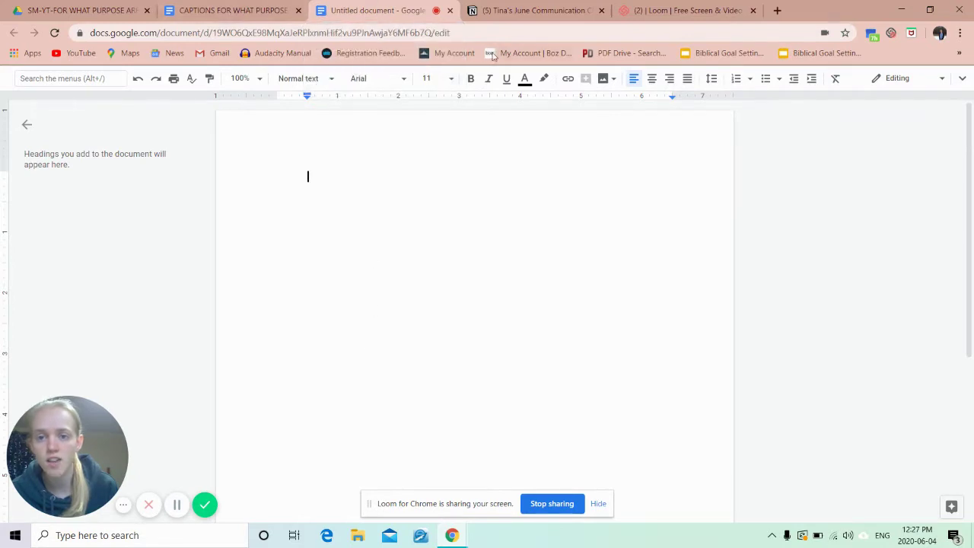
pyautogui.click(929, 10)
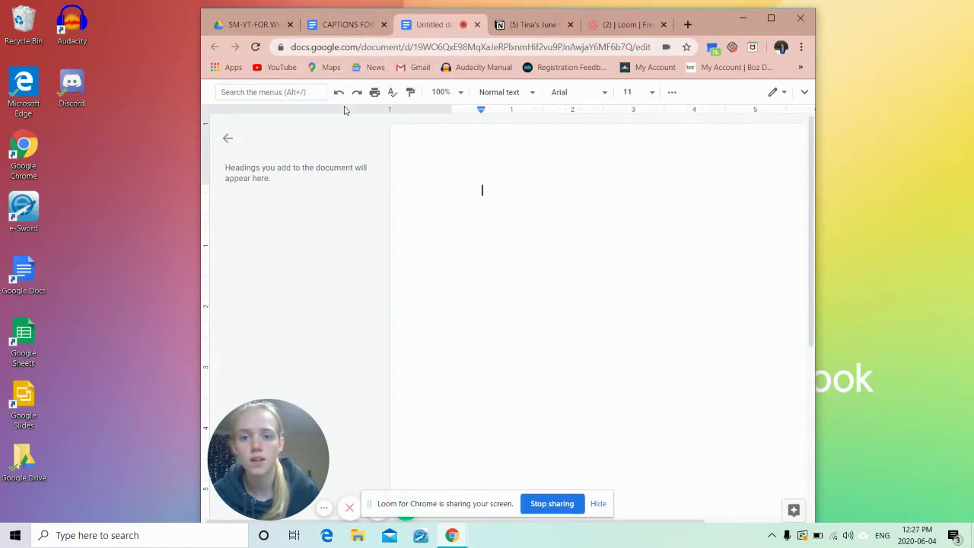
pyautogui.click(346, 25)
pyautogui.moveTo(347, 24); pyautogui.dragTo(2, 1)
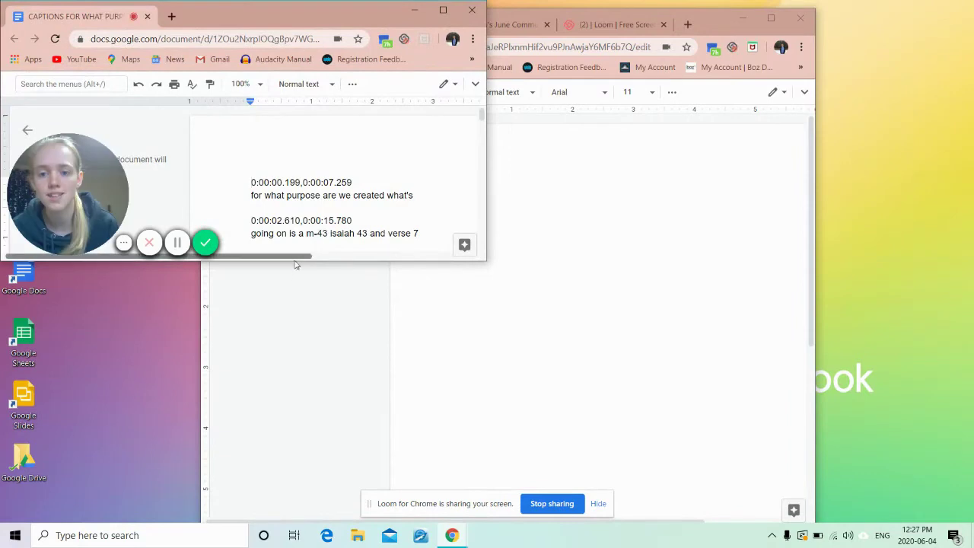
pyautogui.moveTo(294, 263); pyautogui.dragTo(294, 523)
pyautogui.click(562, 367)
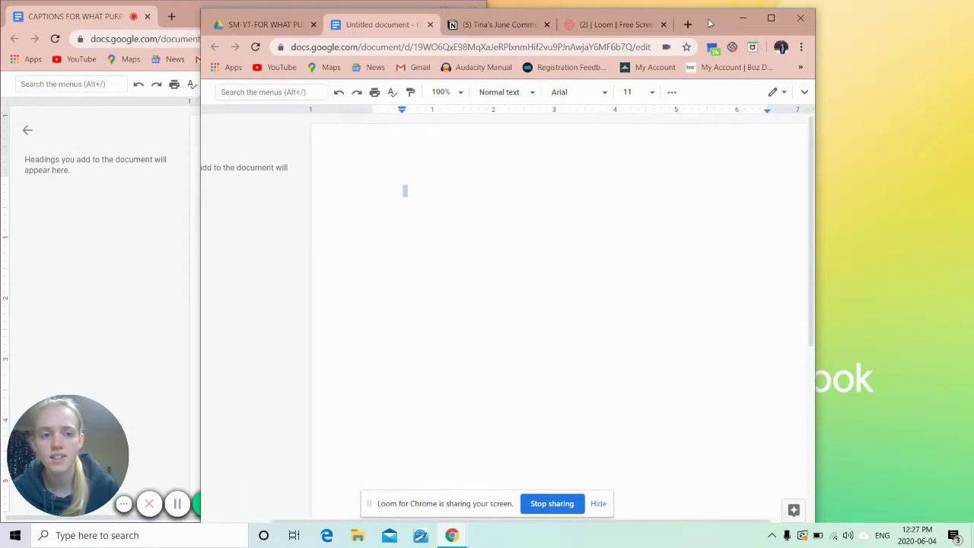
pyautogui.moveTo(705, 23); pyautogui.dragTo(973, 31)
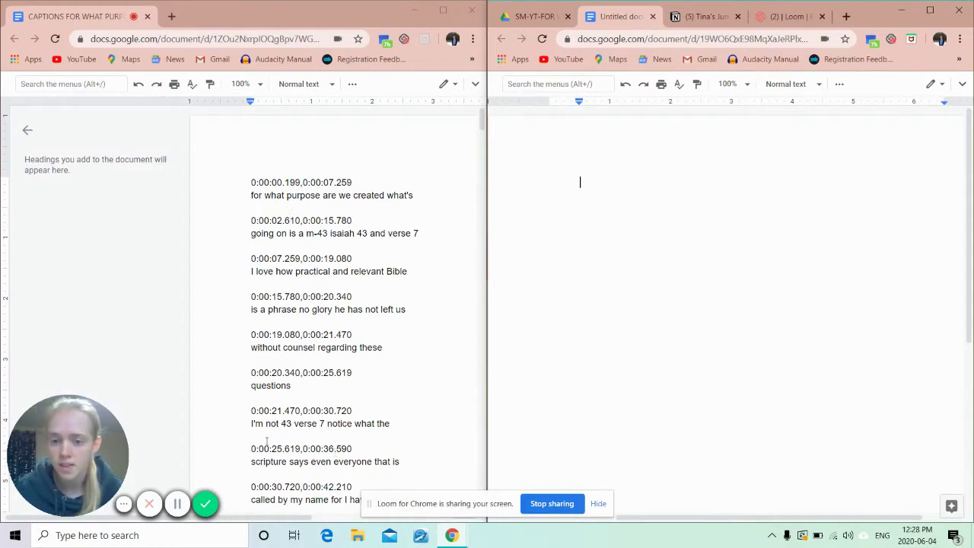
# - Examine the first two caption lines to judge whether they form a complete, usable statement
pyautogui.hscroll(3, 387, 321)
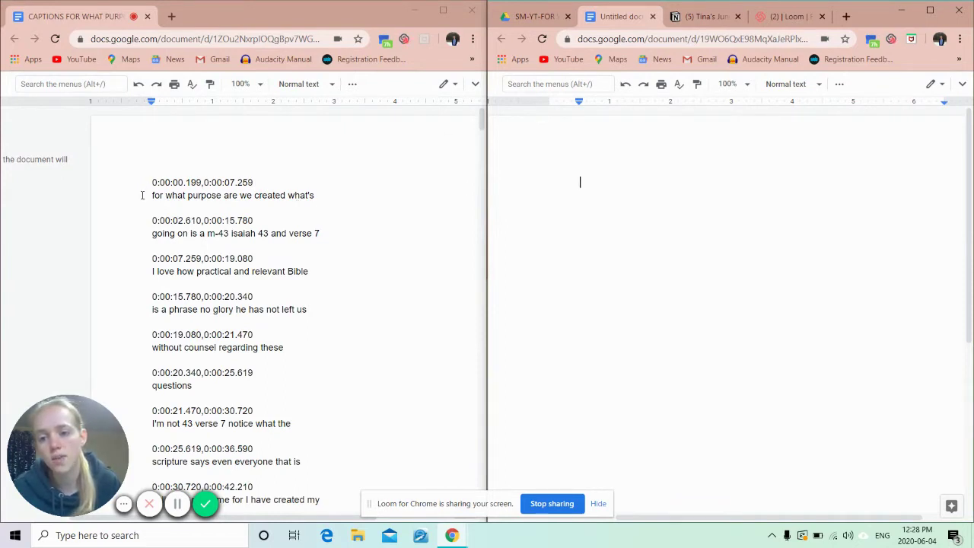
pyautogui.moveTo(145, 194); pyautogui.dragTo(334, 195)
pyautogui.click(335, 195)
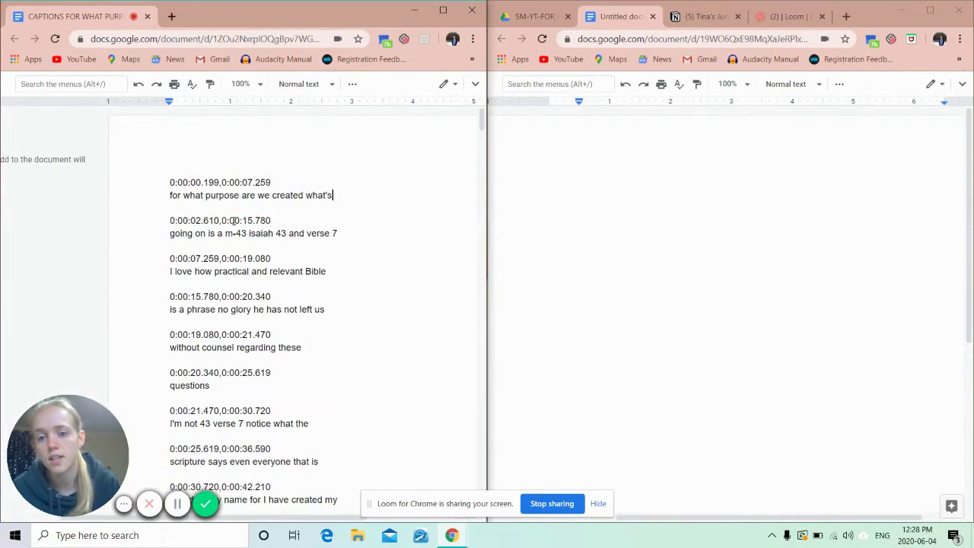
pyautogui.moveTo(407, 196); pyautogui.dragTo(409, 196)
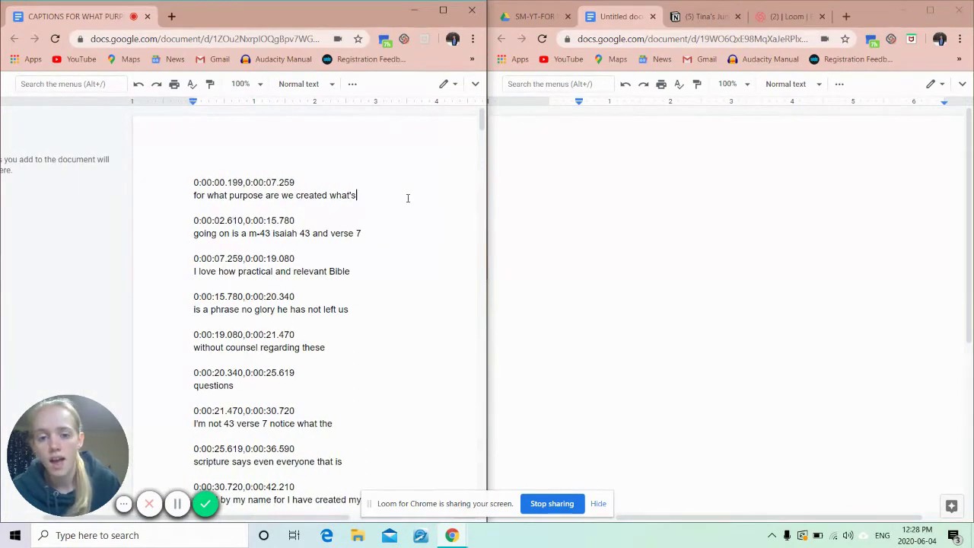
pyautogui.click(306, 236)
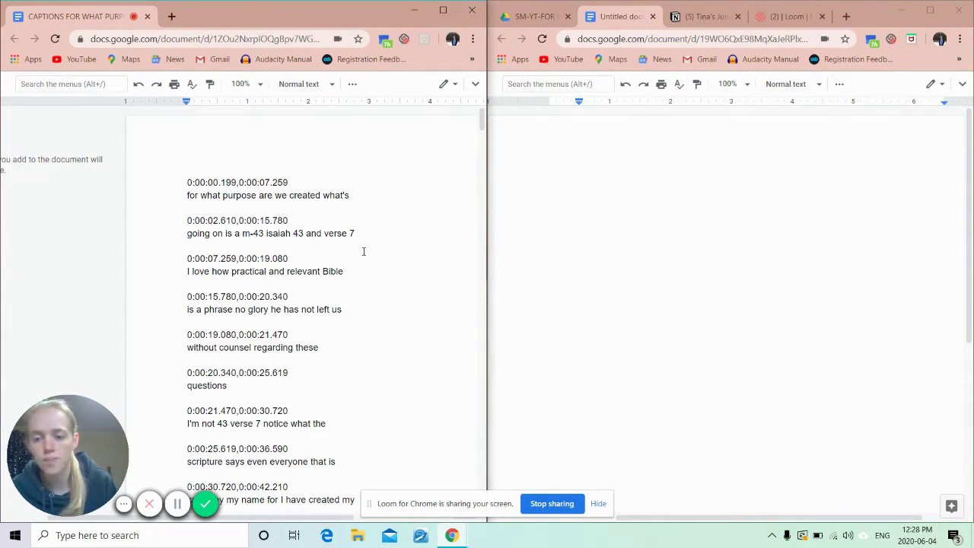
pyautogui.click(376, 236)
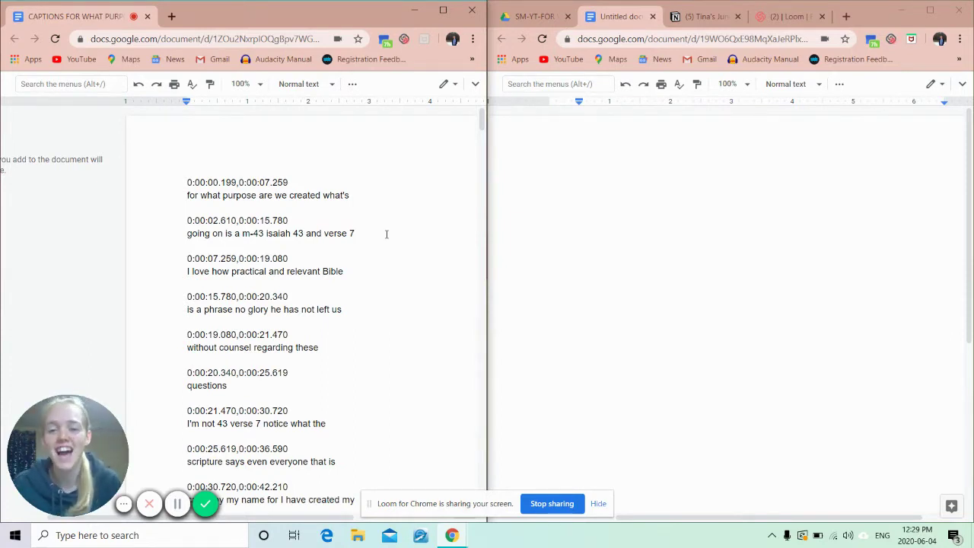
pyautogui.click(193, 197)
pyautogui.tripleClick(325, 195)
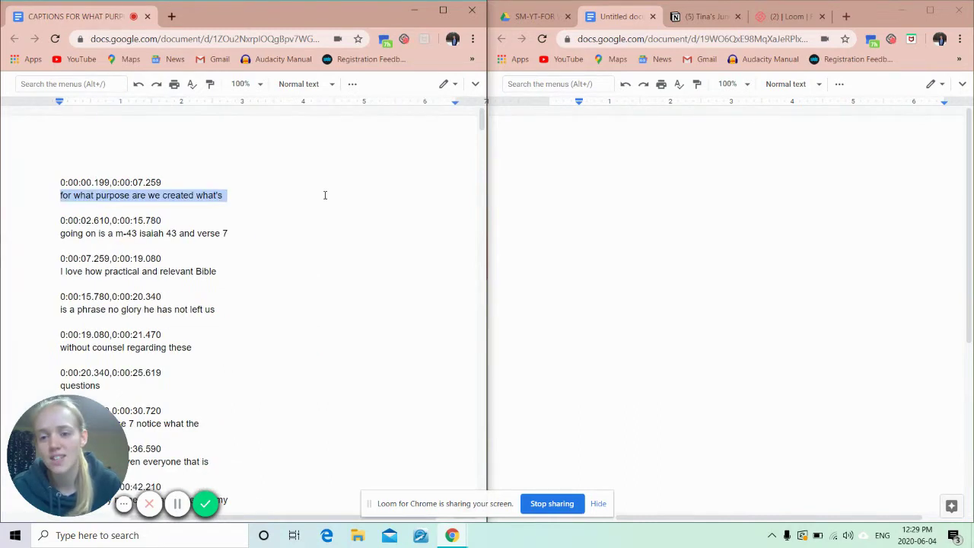
pyautogui.click(325, 195)
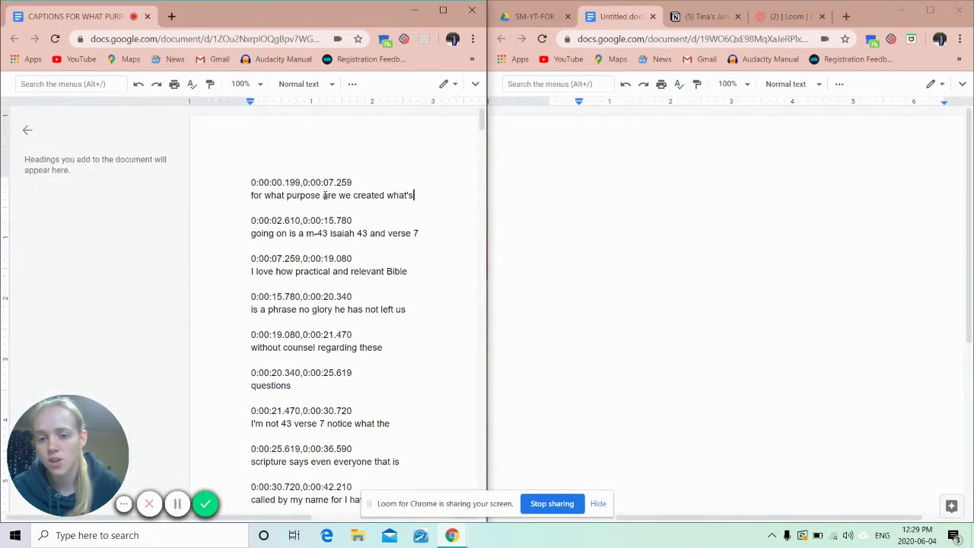
# - Read through the remaining captions on the first page, looking for short statements that make sense on their own
pyautogui.scroll(-1, 325, 195)
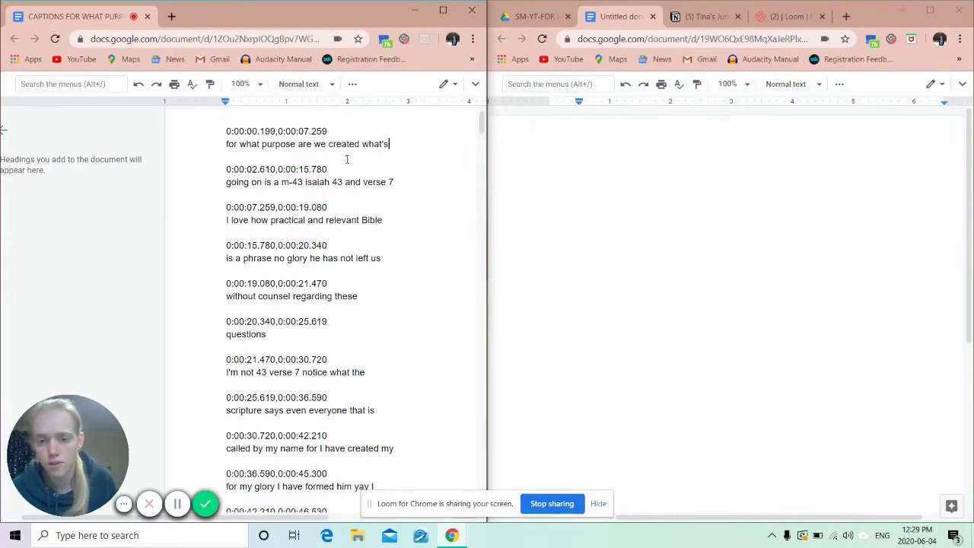
pyautogui.click(405, 157)
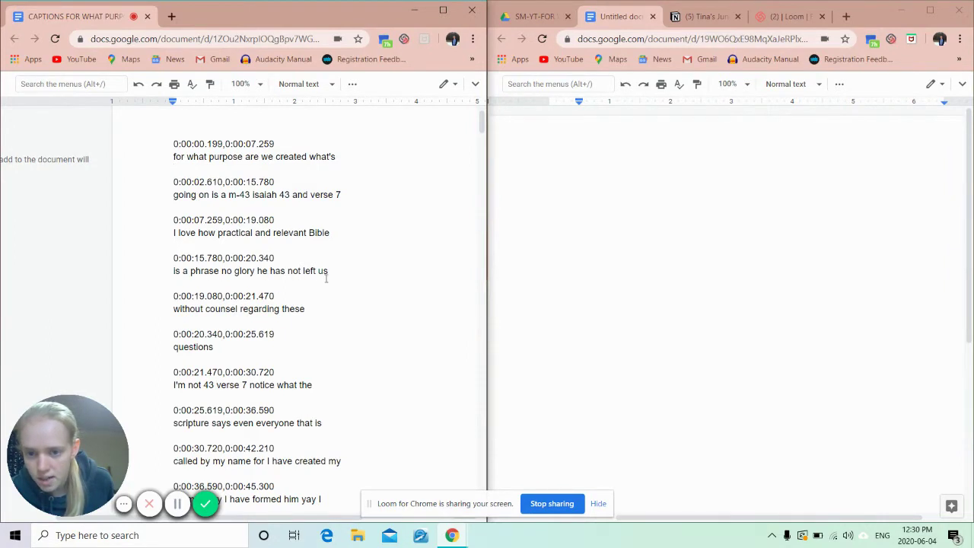
pyautogui.moveTo(173, 317); pyautogui.dragTo(241, 316)
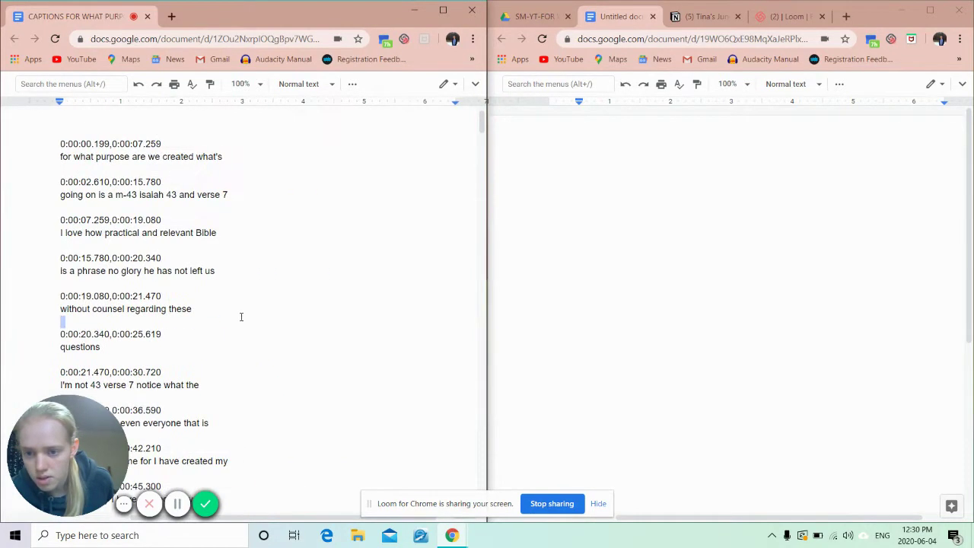
pyautogui.hscroll(-3, 241, 317)
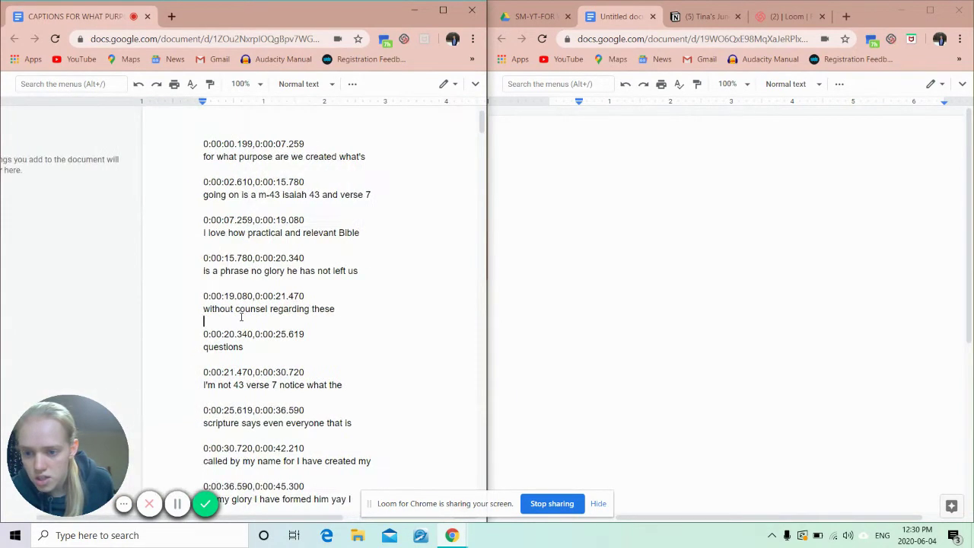
pyautogui.scroll(-3, 241, 317)
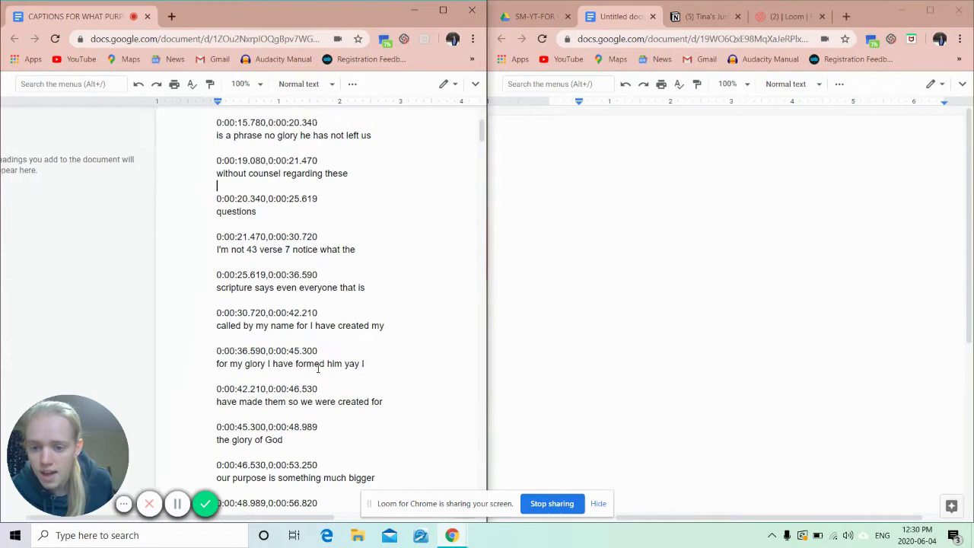
pyautogui.scroll(-2, 318, 368)
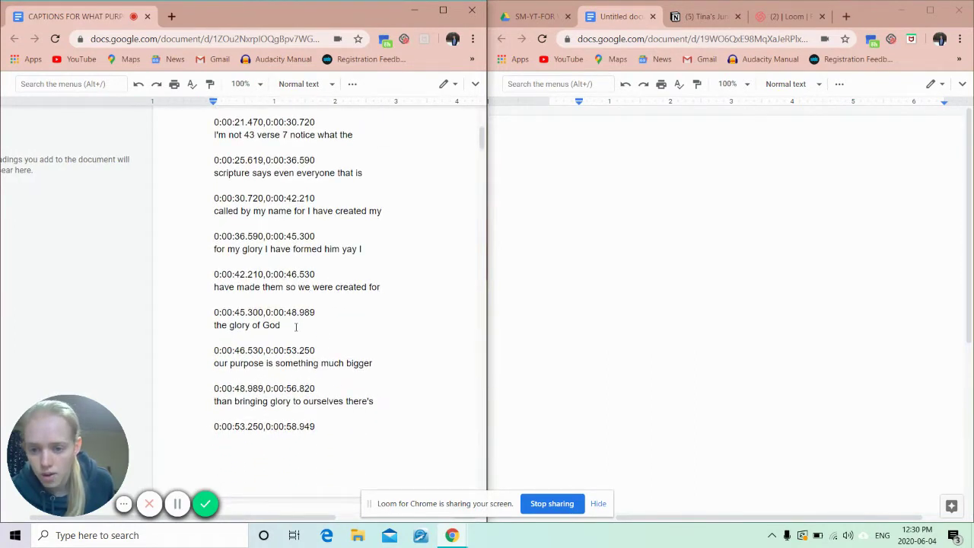
pyautogui.scroll(-1, 297, 328)
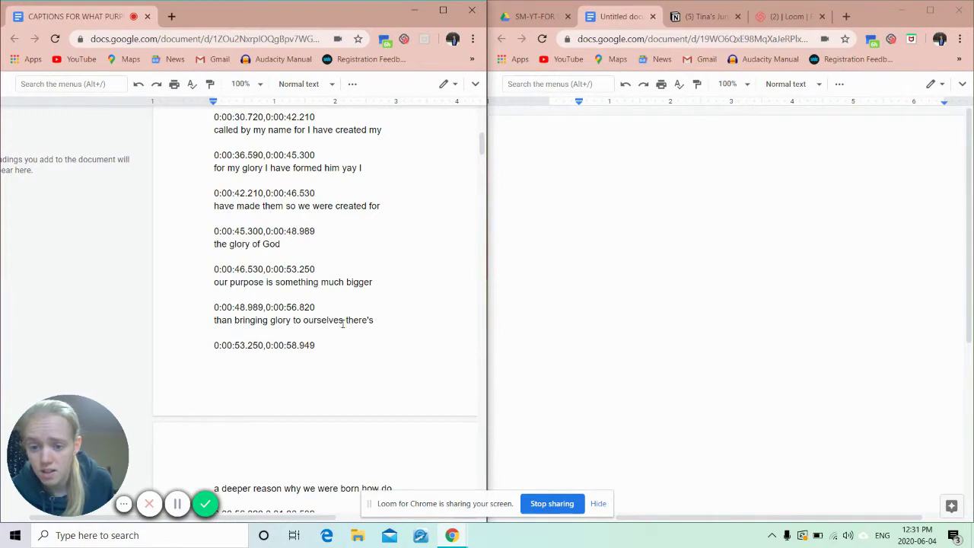
pyautogui.scroll(-1, 343, 323)
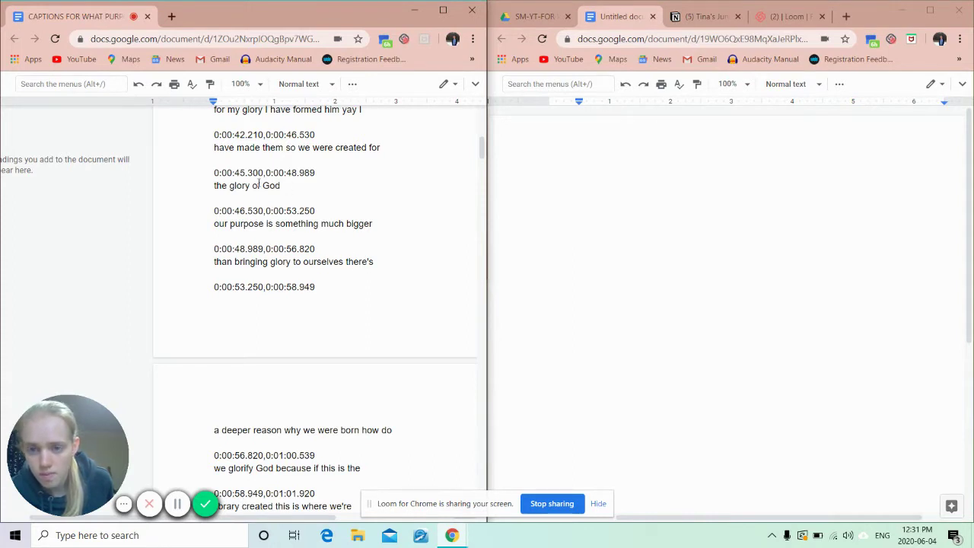
# - Start a numbered list in the blank document and copy the caption words "we were created for" into item 1
pyautogui.click(560, 146)
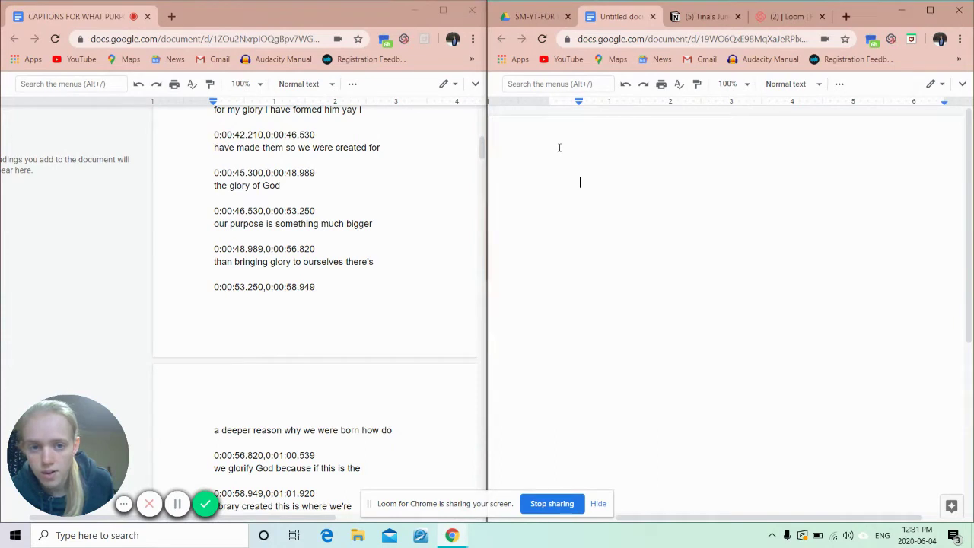
pyautogui.write('1.')
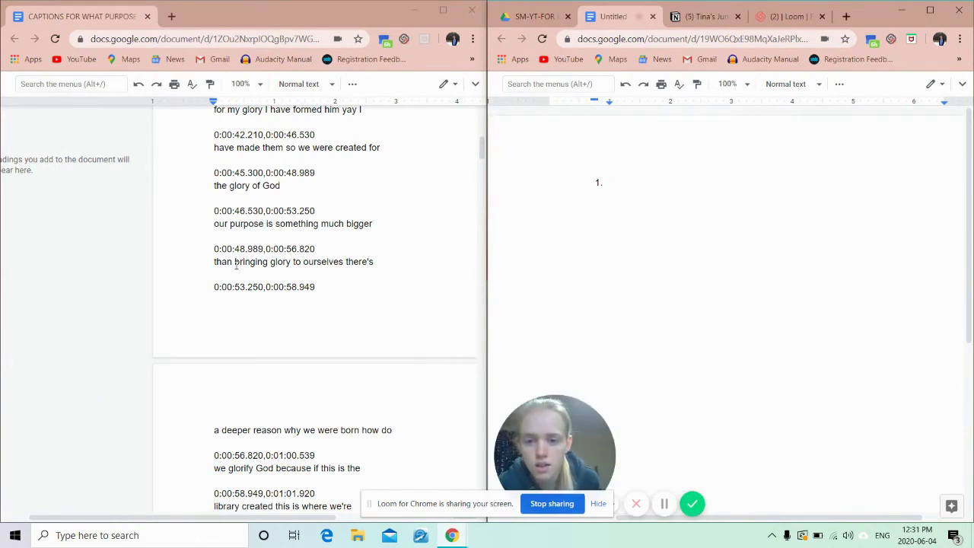
pyautogui.click(200, 313)
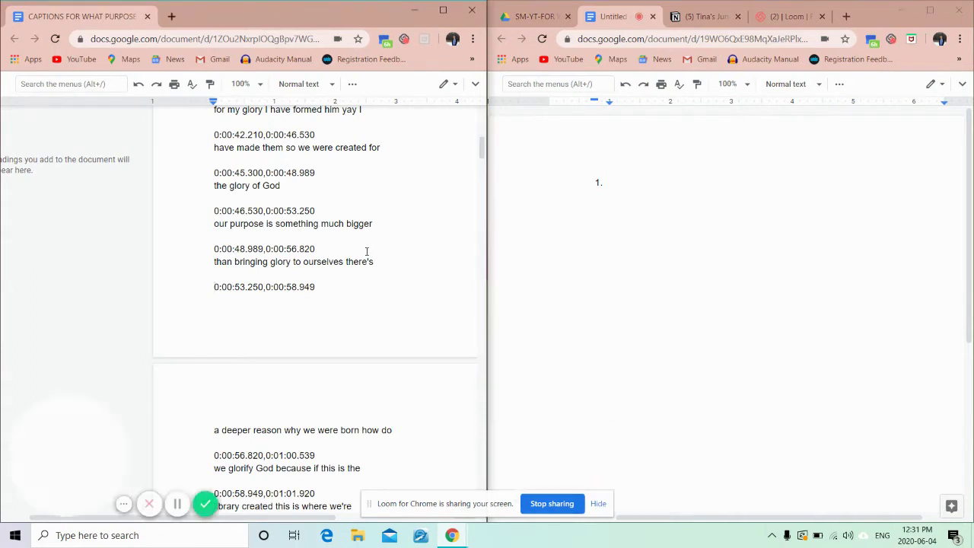
pyautogui.scroll(1, 366, 251)
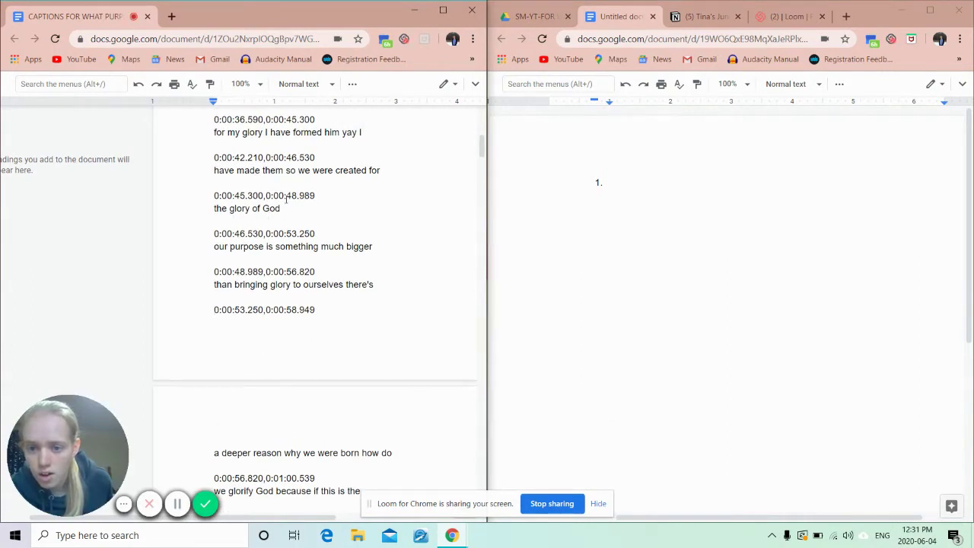
pyautogui.moveTo(298, 170); pyautogui.dragTo(340, 172)
pyautogui.hotkey('ctrl', 'c')
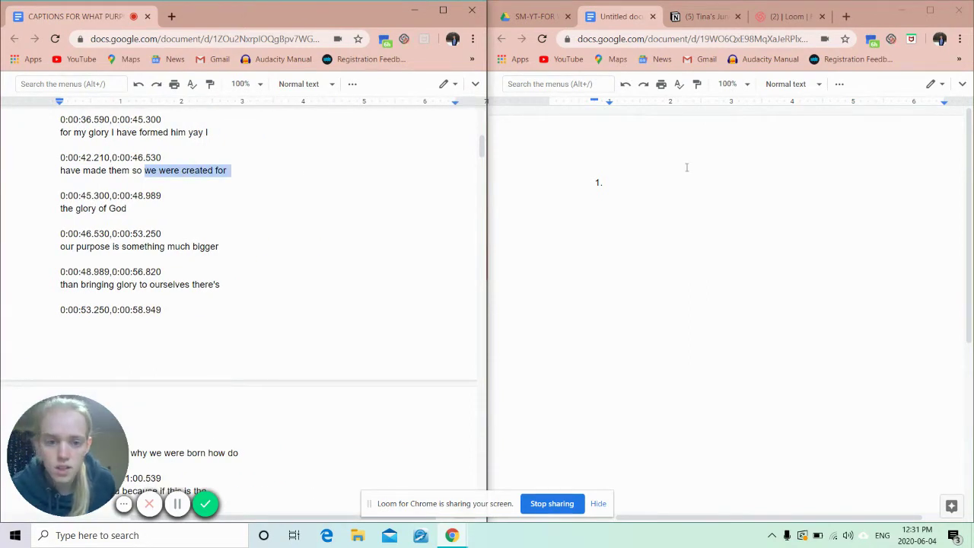
pyautogui.click(664, 175)
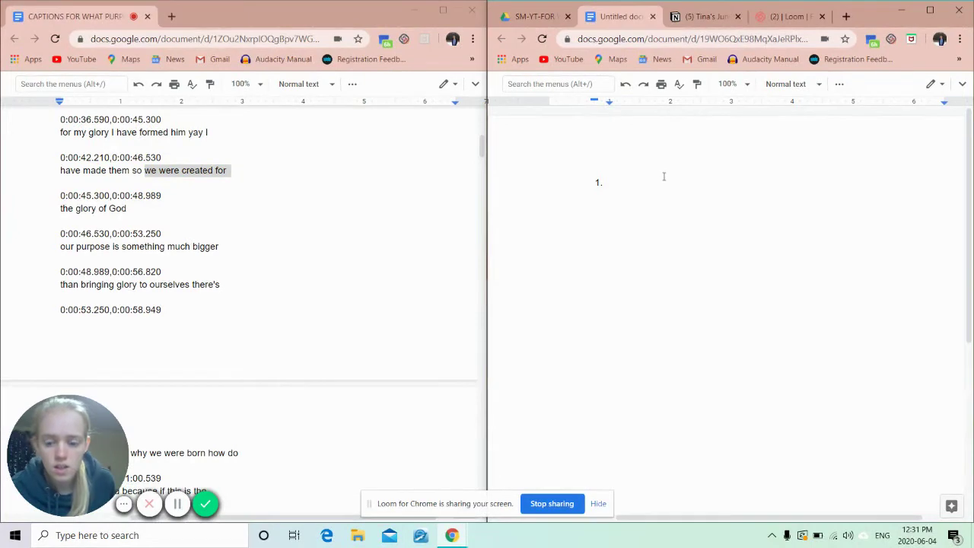
pyautogui.hotkey('ctrl', 'v')
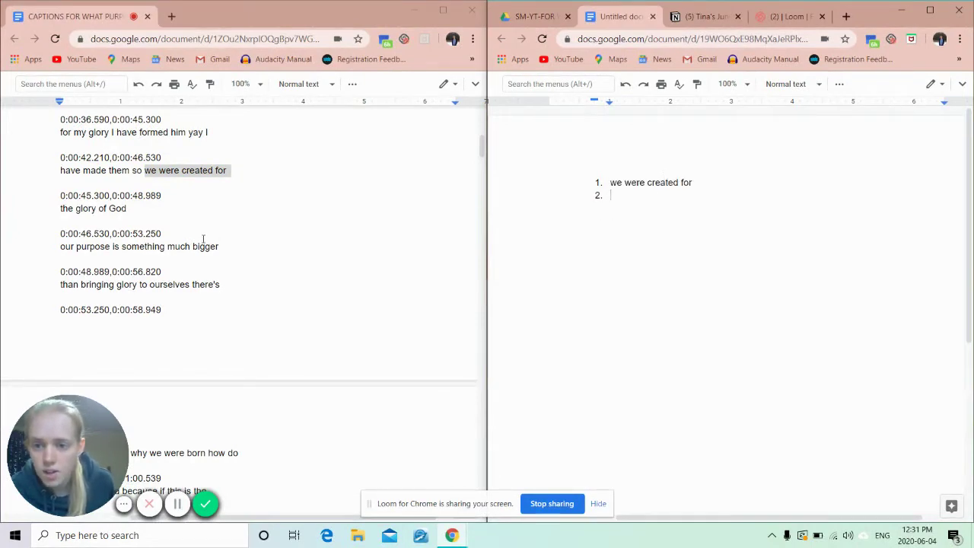
# - Copy the caption line "the glory of God" onto the end of item 1 in the numbered list
pyautogui.click(248, 210)
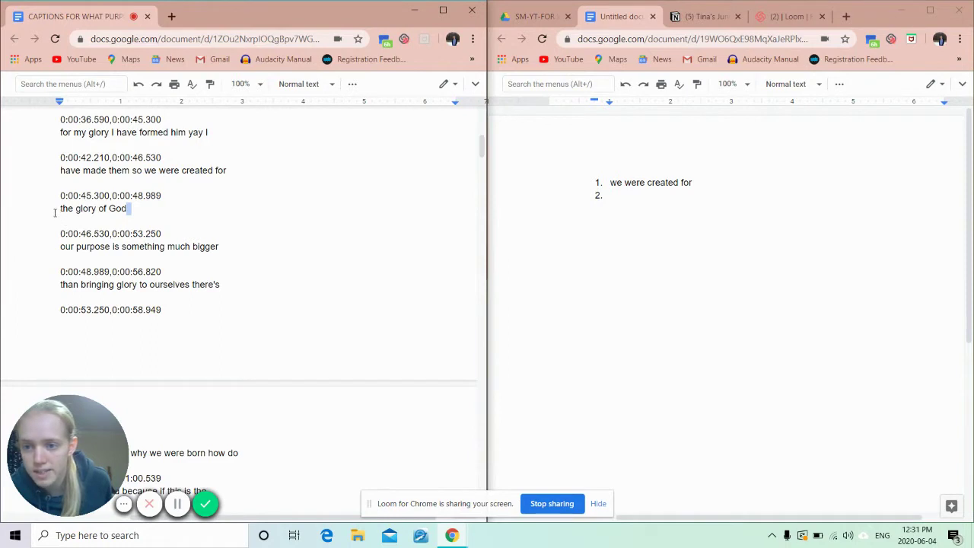
pyautogui.click(58, 210)
pyautogui.moveTo(59, 213); pyautogui.dragTo(152, 215)
pyautogui.hotkey('ctrl', 'c')
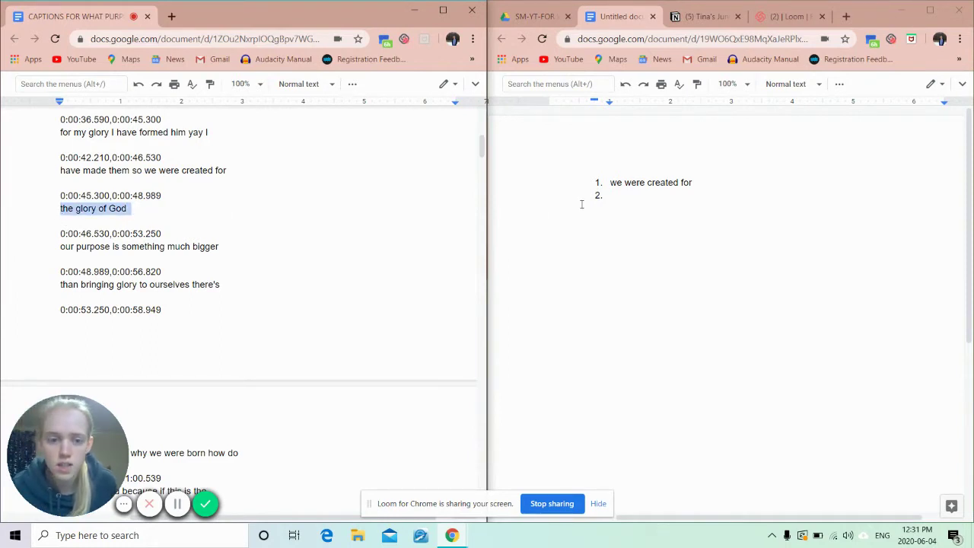
pyautogui.click(705, 182)
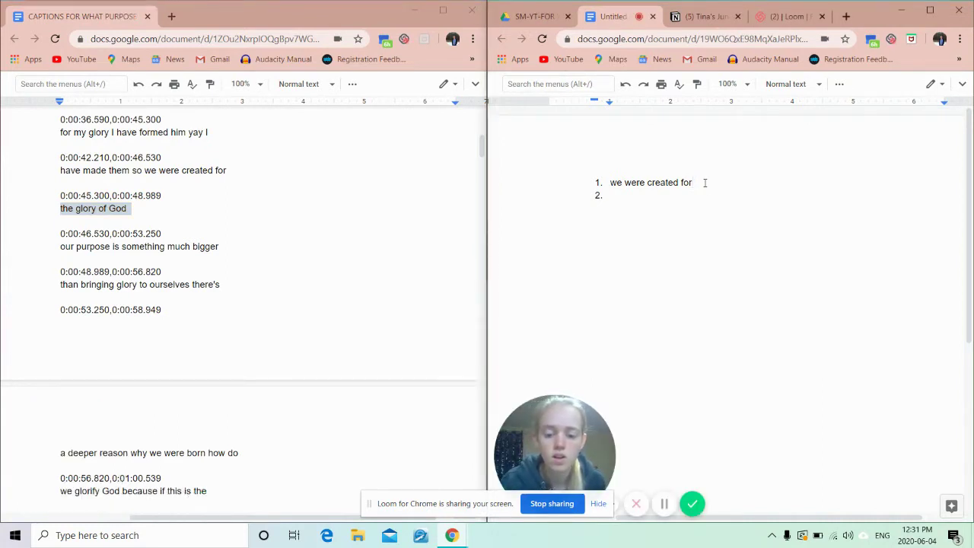
pyautogui.hotkey('ctrl', 'v')
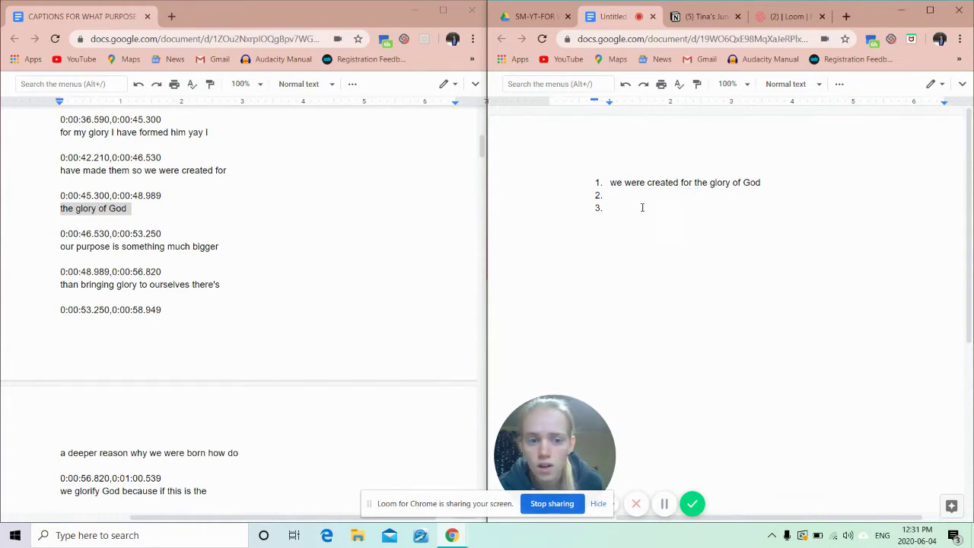
# - Read on through the captions from "our purpose is something much bigger" onto the second page, looking for another usable statement
pyautogui.click(254, 255)
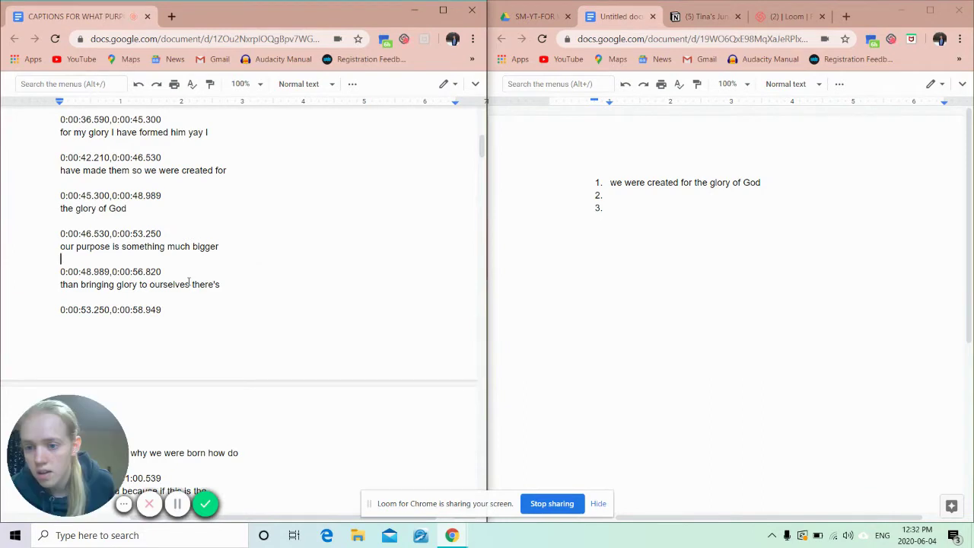
pyautogui.scroll(-1, 188, 283)
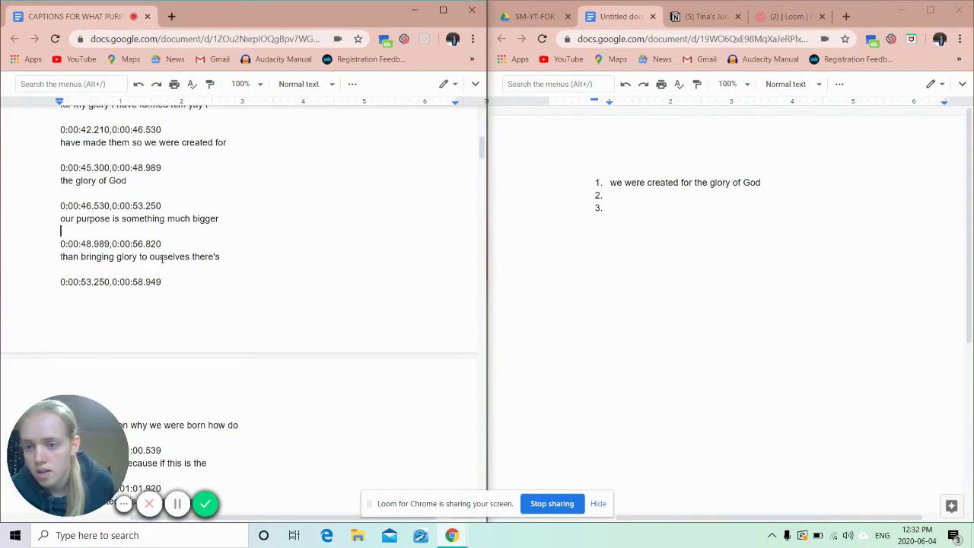
pyautogui.scroll(-2, 162, 259)
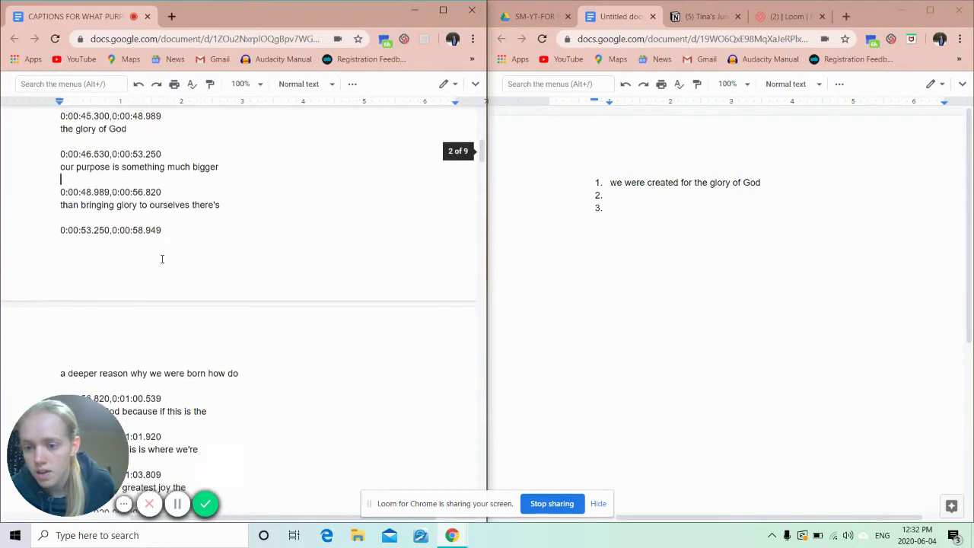
pyautogui.scroll(-3, 162, 258)
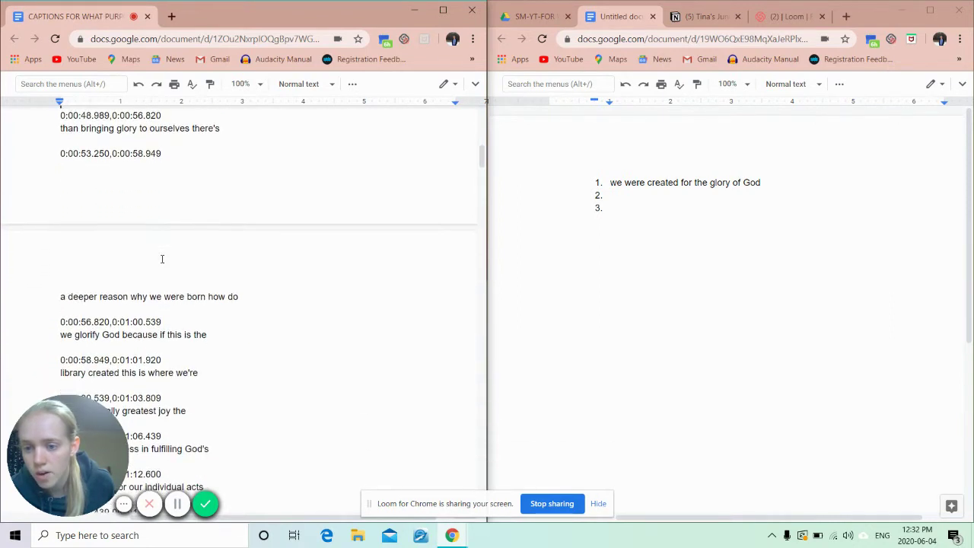
pyautogui.scroll(-1, 162, 258)
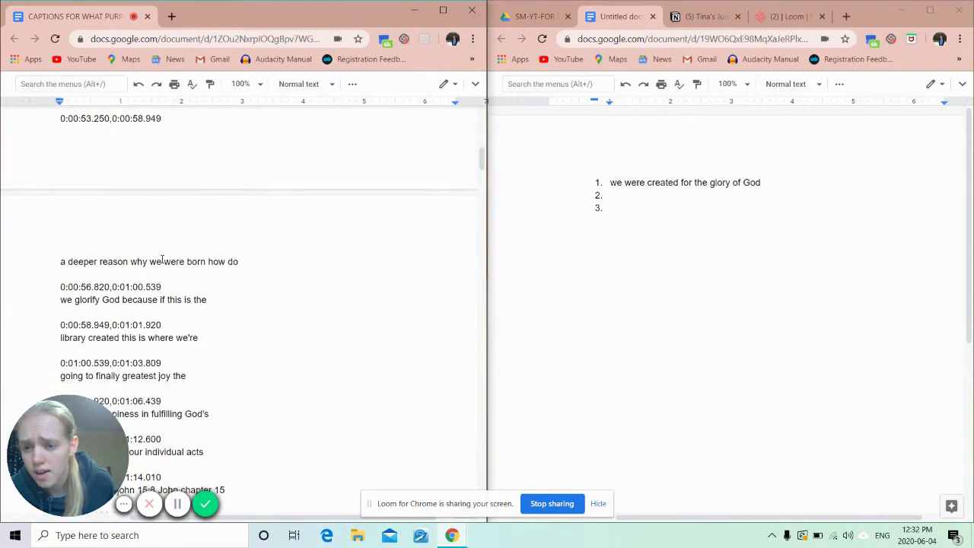
pyautogui.scroll(-1, 162, 260)
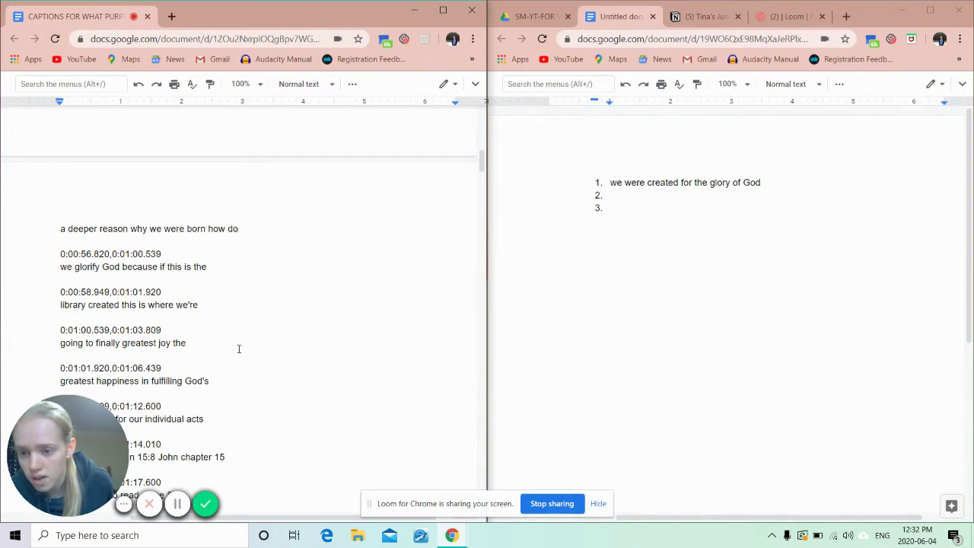
pyautogui.scroll(-2, 238, 348)
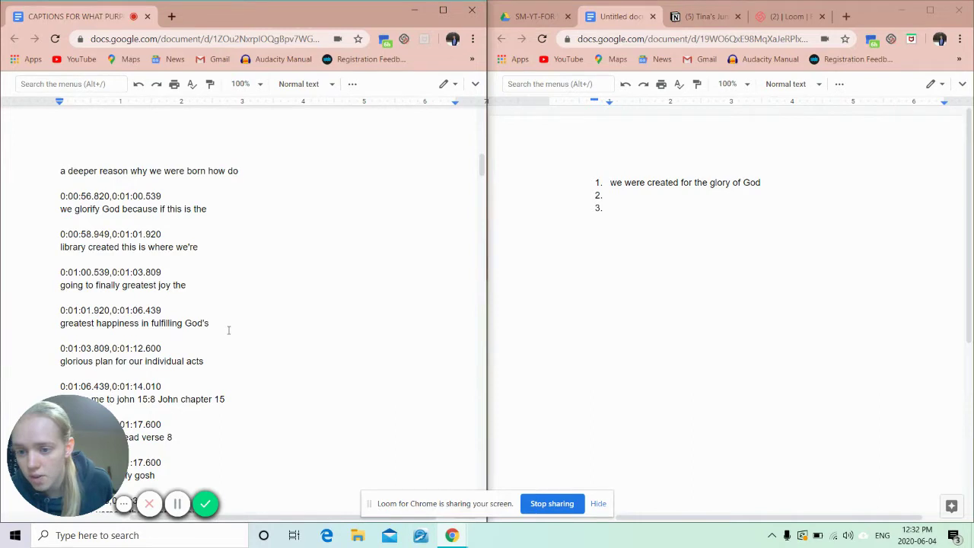
pyautogui.scroll(-1, 228, 329)
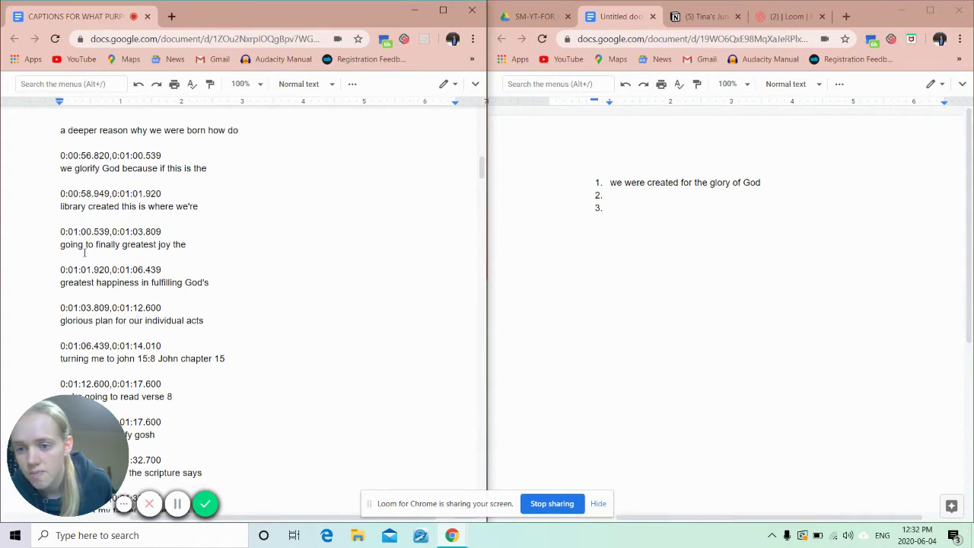
# - Copy the caption line "going to finally greatest joy the" into item 2 of the numbered list
pyautogui.moveTo(176, 206); pyautogui.dragTo(226, 211)
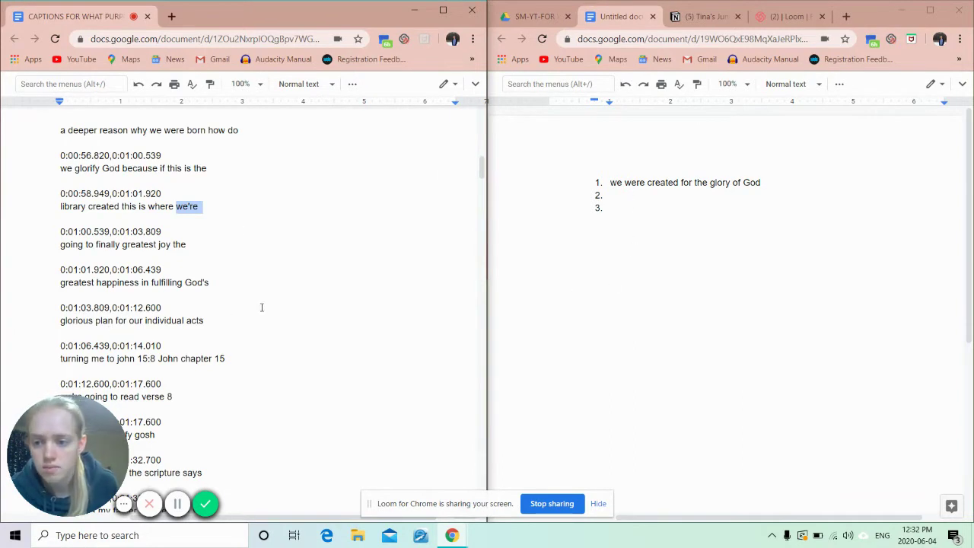
pyautogui.click(191, 296)
pyautogui.click(42, 249)
pyautogui.moveTo(43, 248); pyautogui.dragTo(198, 246)
pyautogui.hotkey('ctrl', 'c')
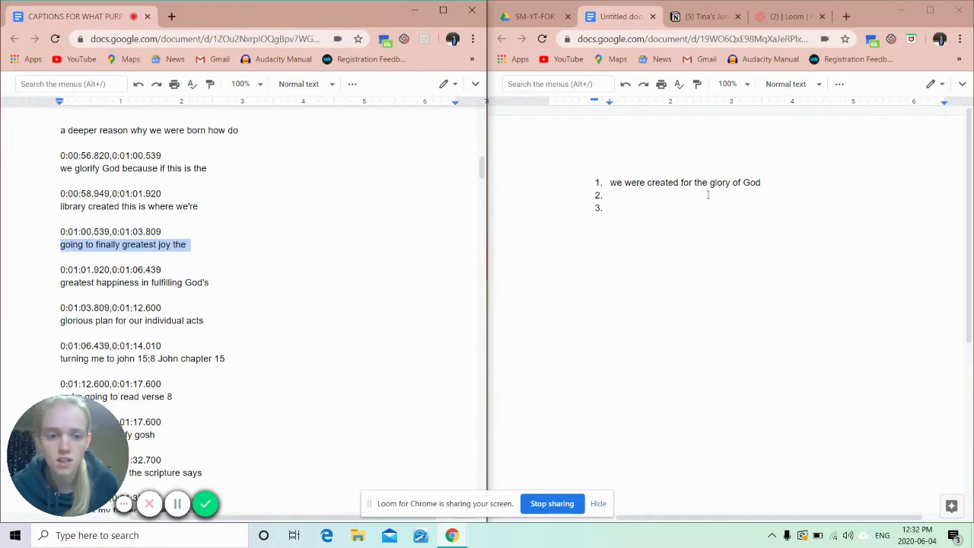
pyautogui.click(683, 198)
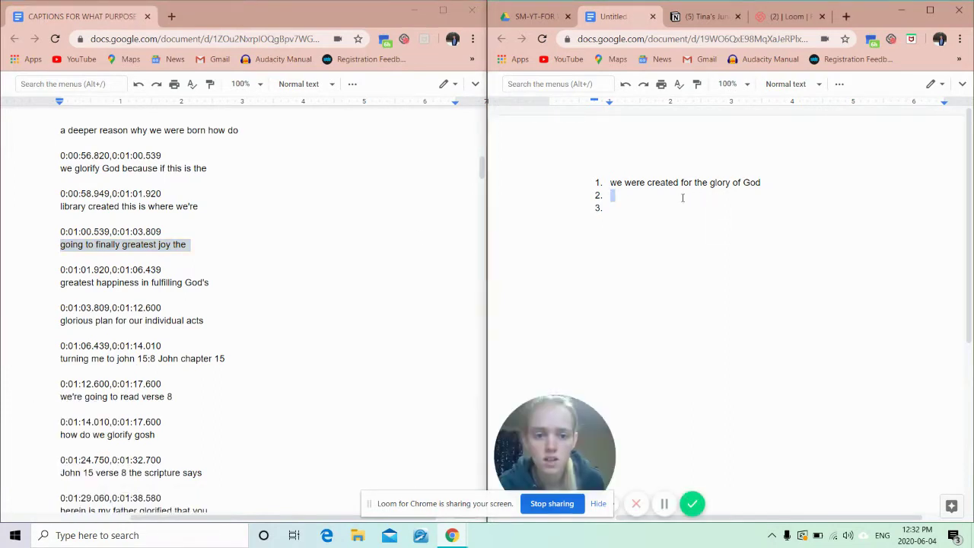
pyautogui.hotkey('ctrl', 'v')
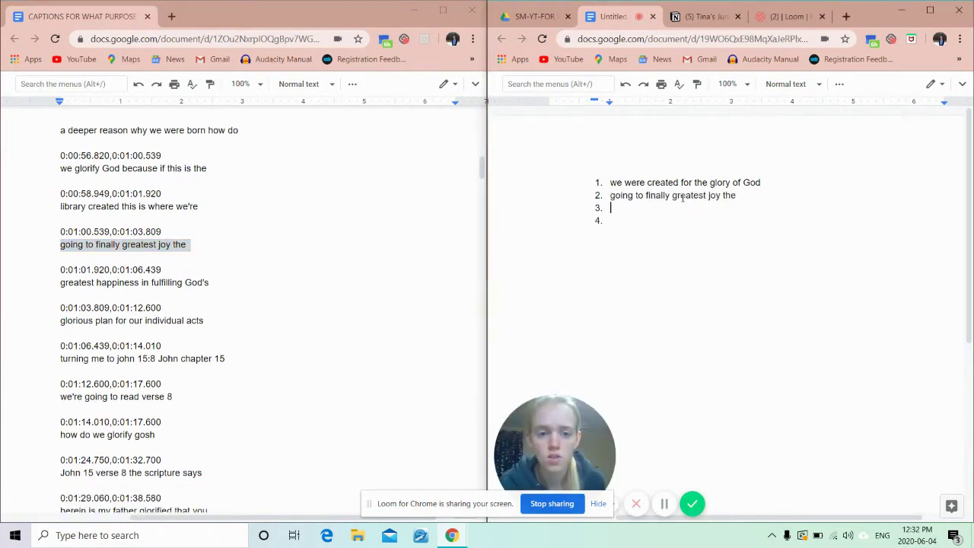
# - Reword item 2 to read "We are going to find the greatest joy the"
pyautogui.click(610, 196)
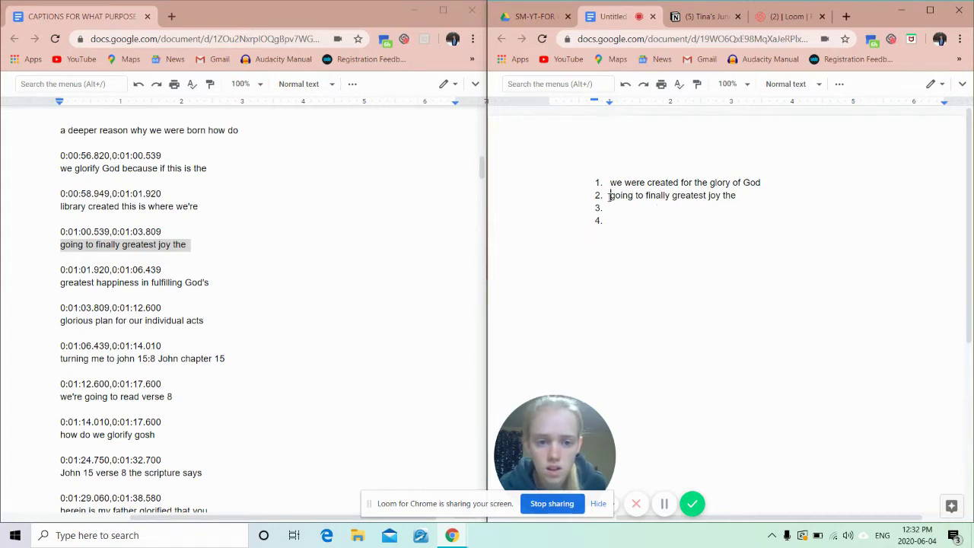
pyautogui.write('We are')
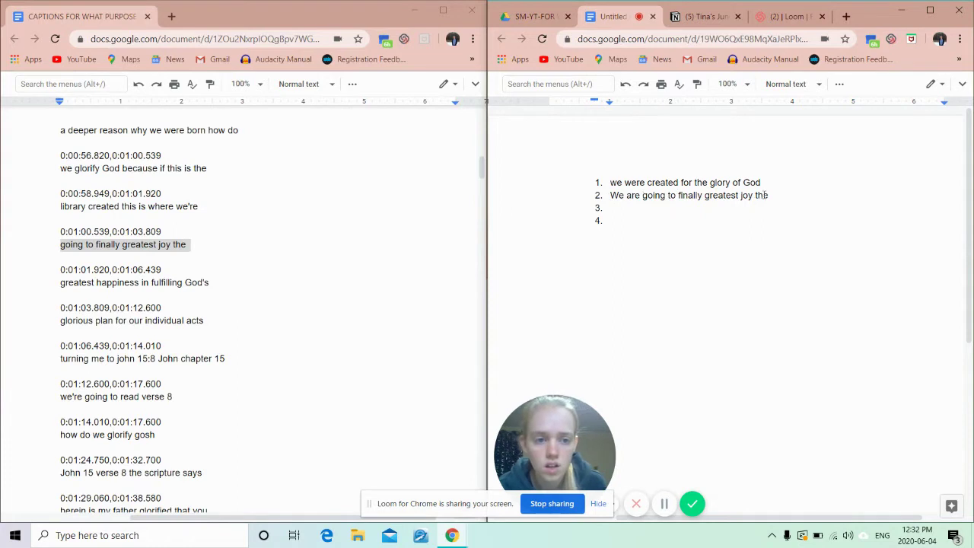
pyautogui.click(703, 195)
pyautogui.press('BackSpace')
pyautogui.press('BackSpace')
pyautogui.press('BackSpace')
pyautogui.press('BackSpace')
pyautogui.write('d')
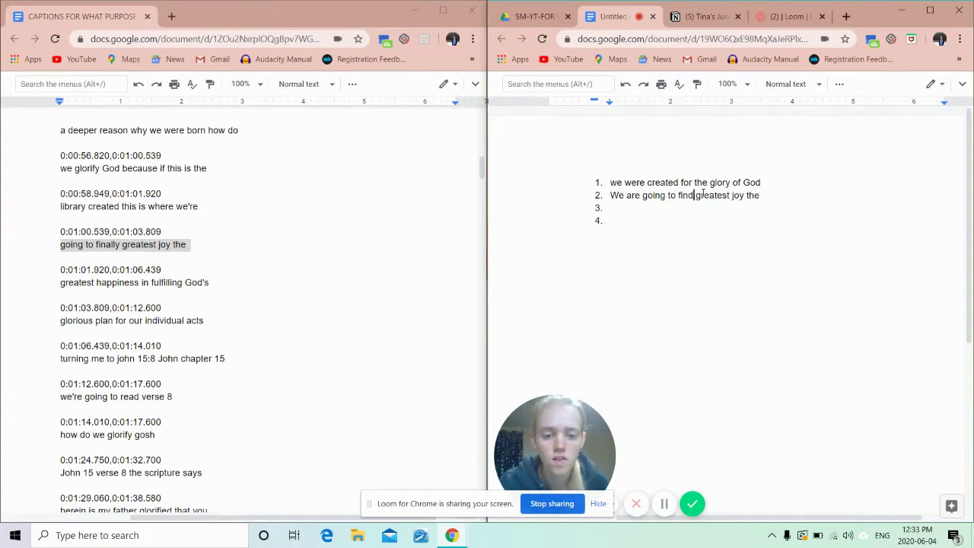
pyautogui.write(' the')
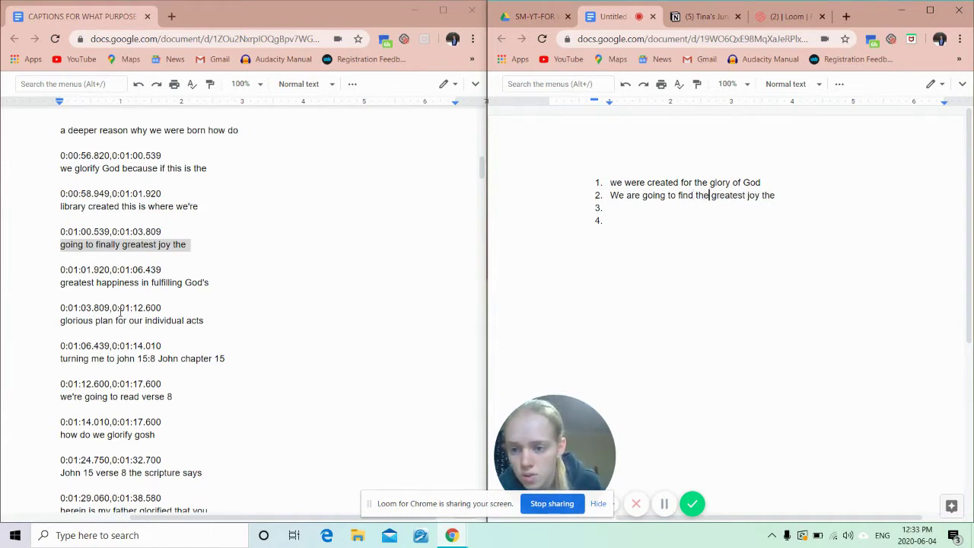
# - Copy the caption line "greatest happiness in fulfilling God's" onto the end of item 2
pyautogui.moveTo(58, 283); pyautogui.dragTo(213, 292)
pyautogui.hotkey('ctrl', 'c')
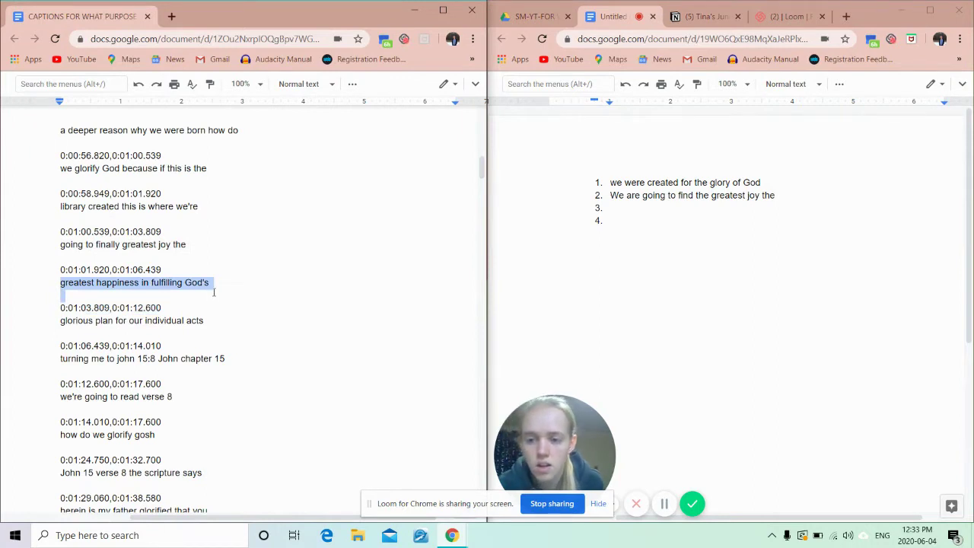
pyautogui.click(790, 191)
pyautogui.tripleClick(793, 194)
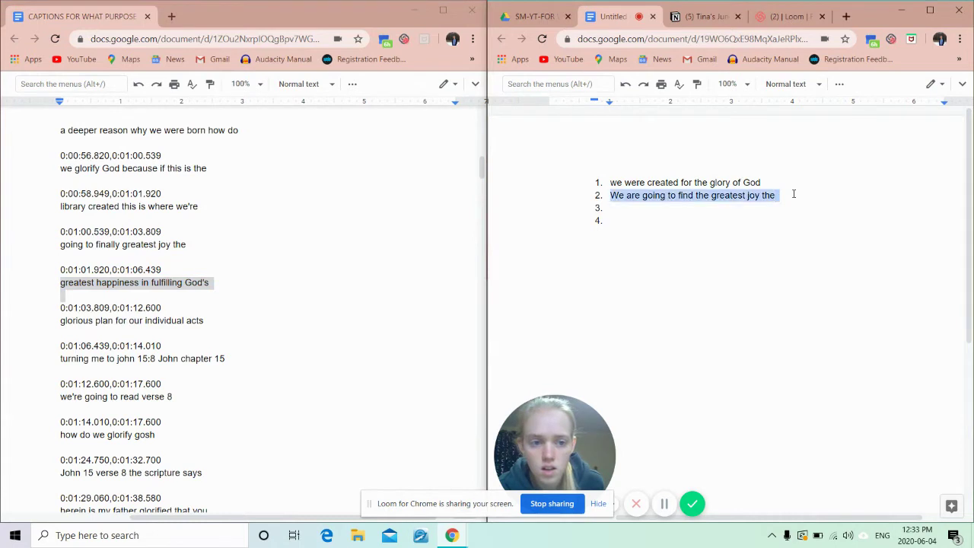
pyautogui.click(794, 194)
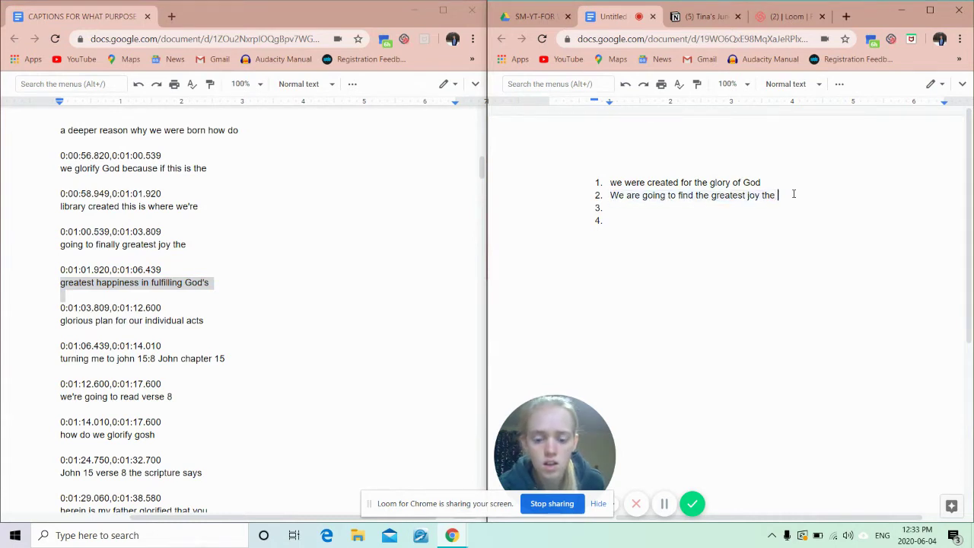
pyautogui.hotkey('ctrl', 'v')
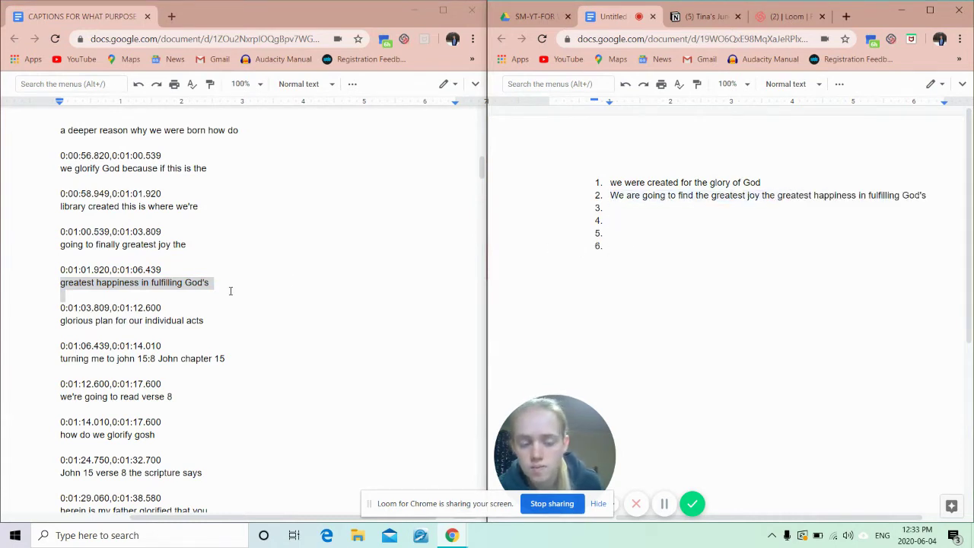
# - Copy only the words "glorious plan" from the caption "glorious plan for our individual acts" onto the end of item 2
pyautogui.hotkey('alt', 'Tab')
pyautogui.click(259, 295)
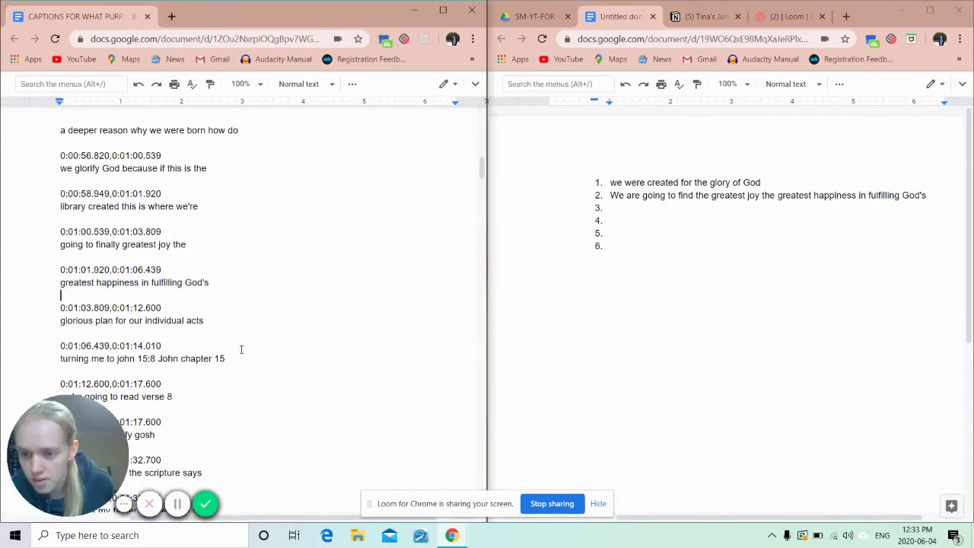
pyautogui.scroll(-1, 241, 349)
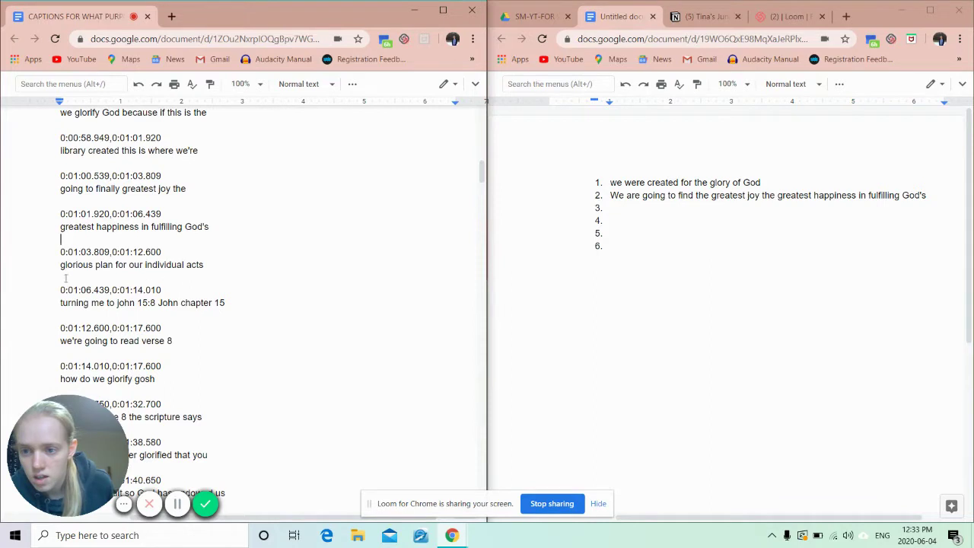
pyautogui.moveTo(52, 268); pyautogui.dragTo(202, 278)
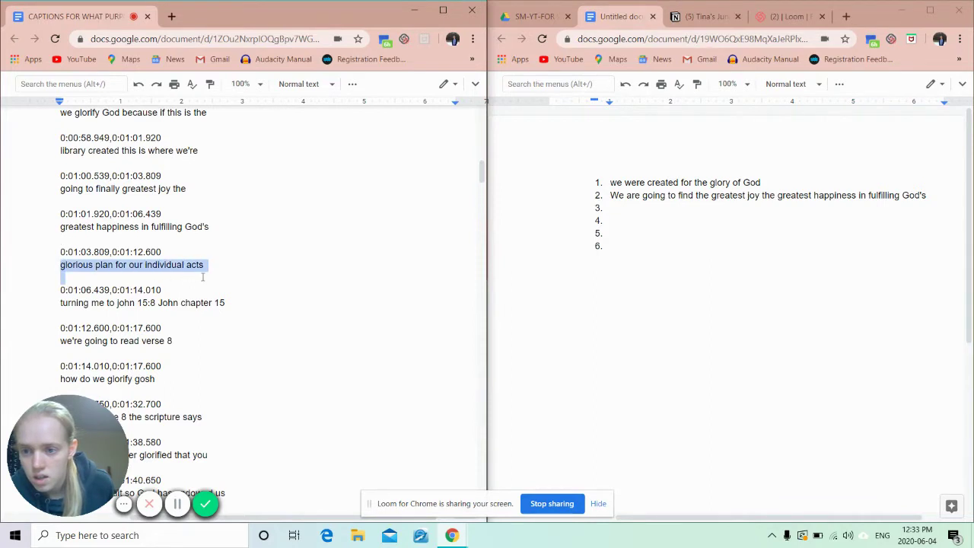
pyautogui.click(183, 264)
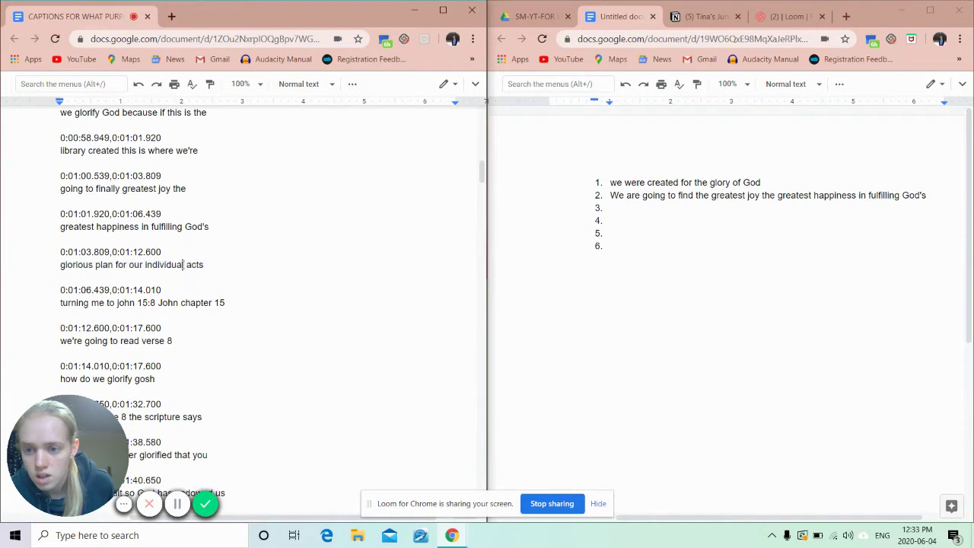
pyautogui.moveTo(183, 264); pyautogui.dragTo(156, 266)
pyautogui.click(156, 266)
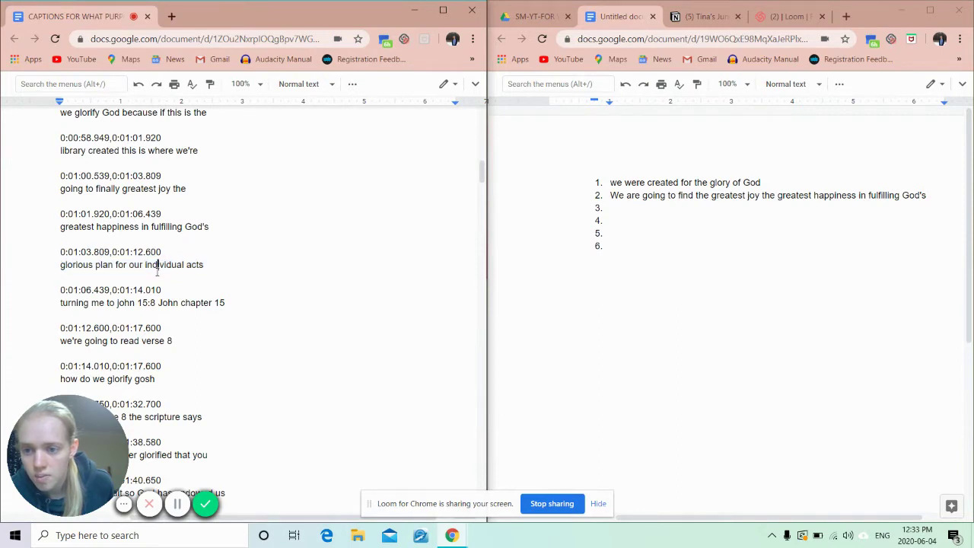
pyautogui.moveTo(61, 265); pyautogui.dragTo(115, 267)
pyautogui.hotkey('ctrl', 'c')
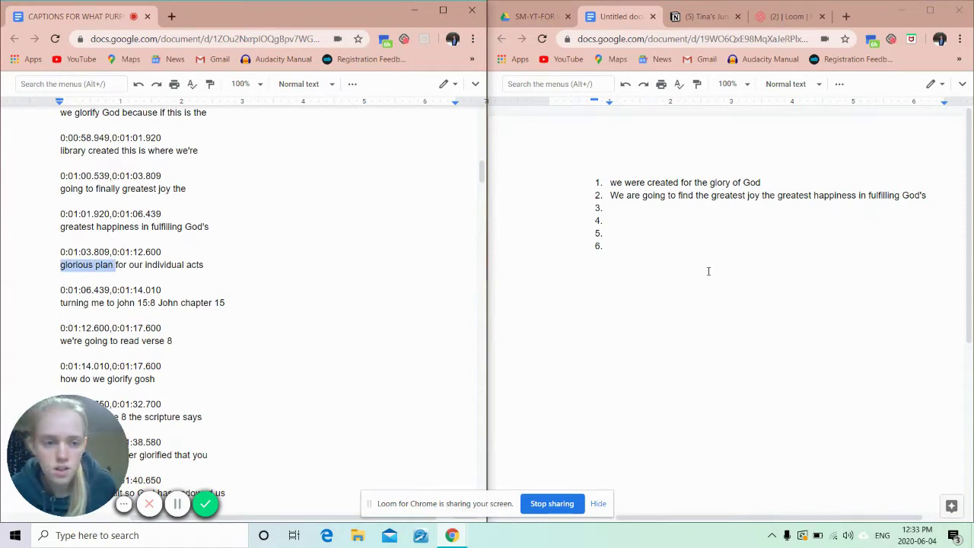
pyautogui.click(943, 198)
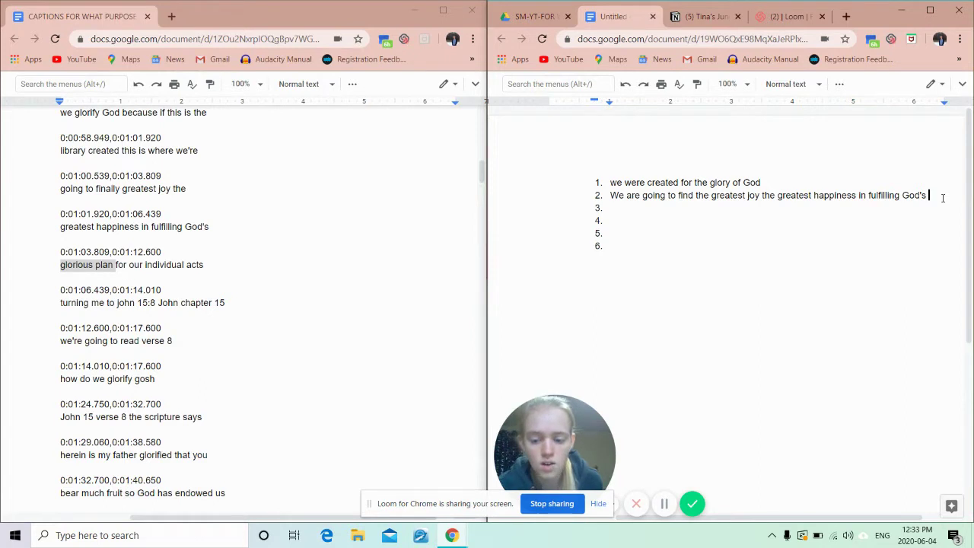
pyautogui.hotkey('ctrl', 'v')
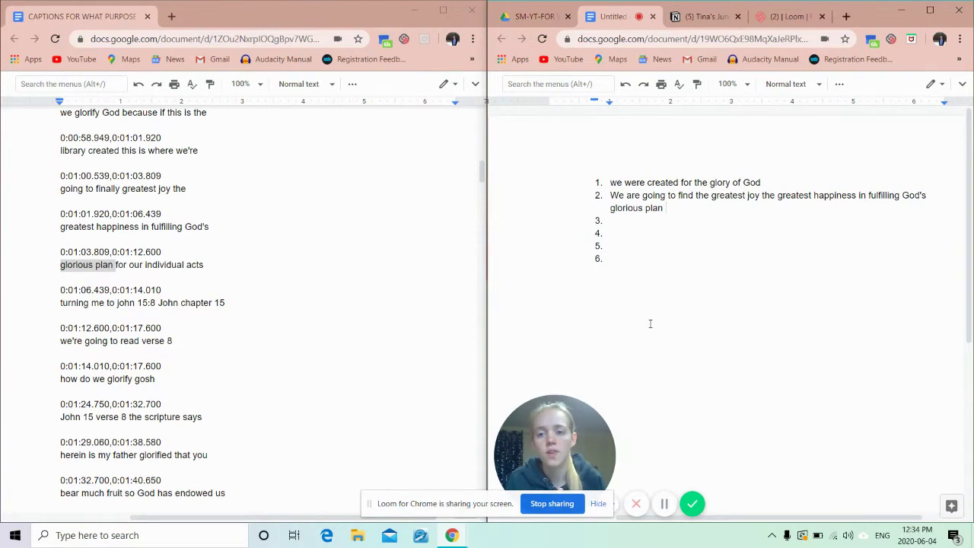
# - Look back through the captions on the first page, up to the opening line "for what purpose are we created"
pyautogui.click(308, 305)
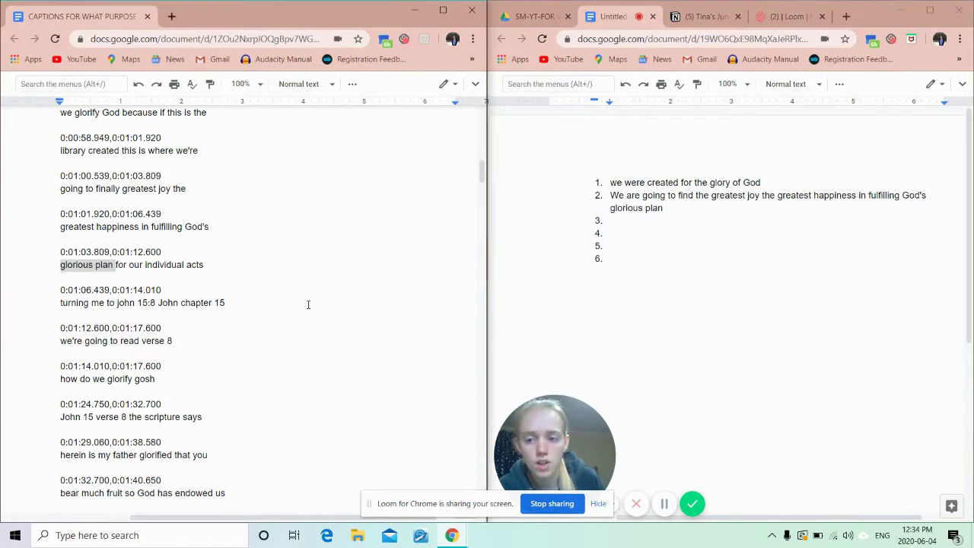
pyautogui.click(248, 283)
pyautogui.scroll(8, 218, 252)
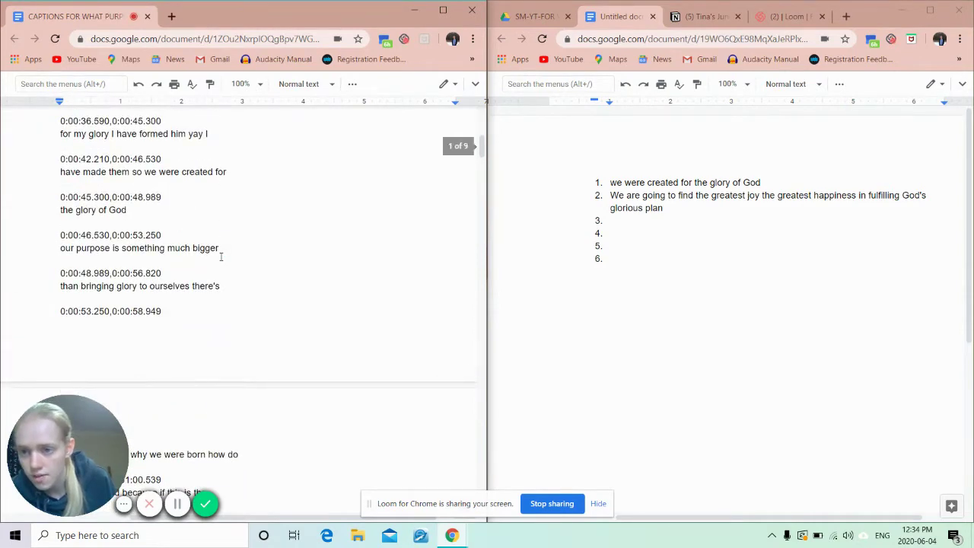
pyautogui.scroll(4, 221, 257)
pyautogui.scroll(2, 221, 256)
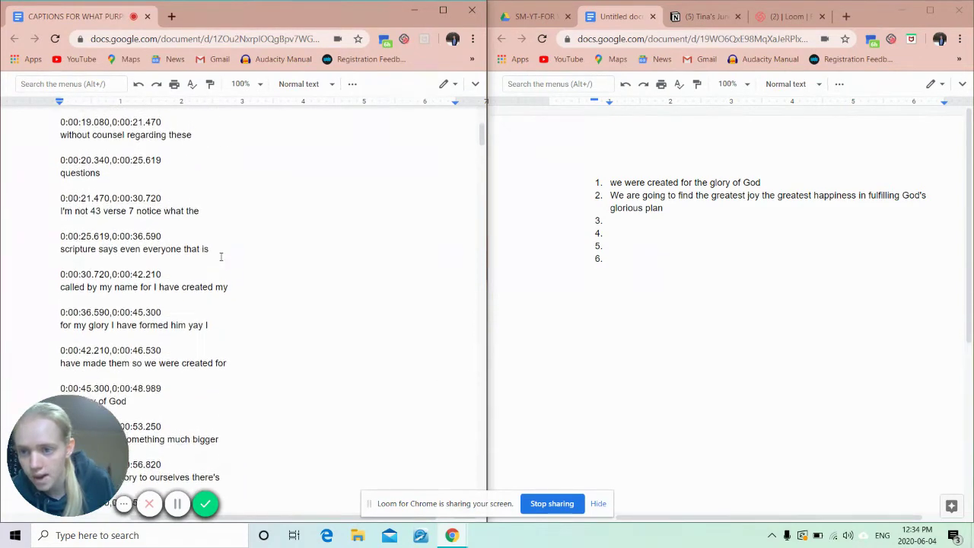
pyautogui.scroll(4, 221, 256)
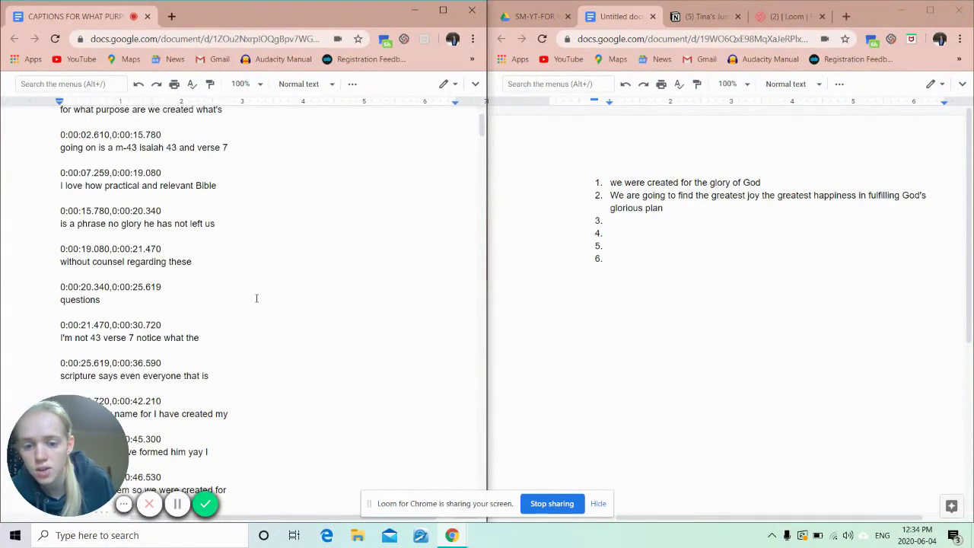
pyautogui.scroll(-5, 353, 446)
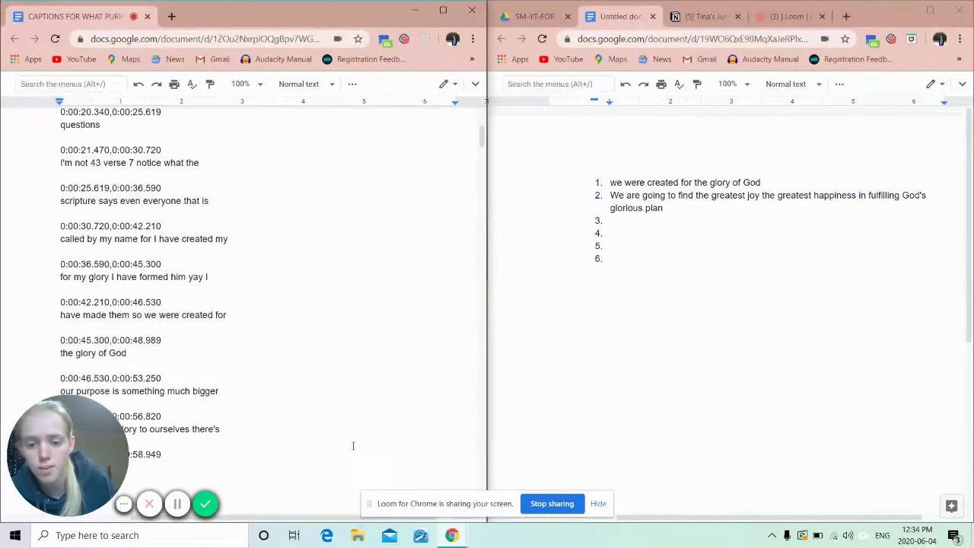
# - Try to switch to e-Sword, declining to start another instance
pyautogui.click(420, 538)
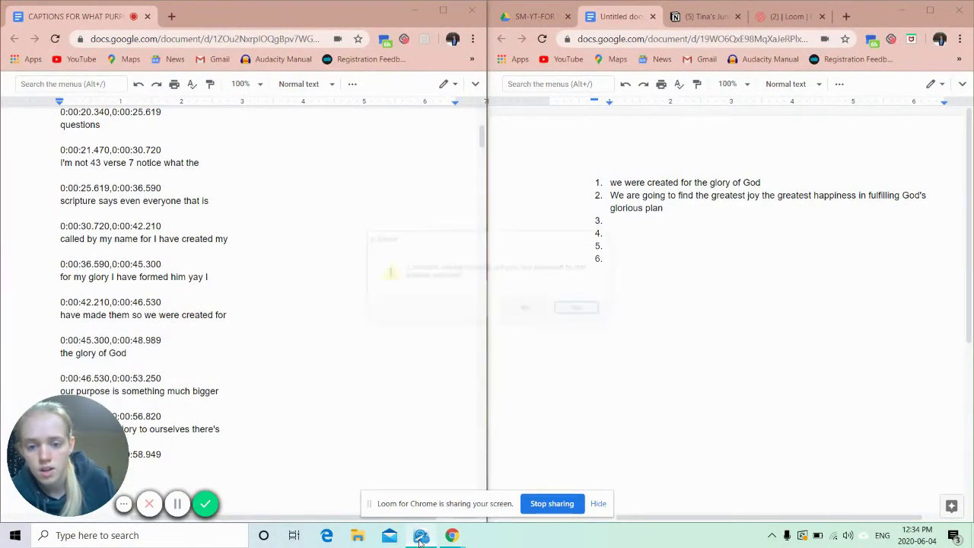
pyautogui.click(580, 310)
pyautogui.press('Return')
pyautogui.press('Return')
pyautogui.press('Return')
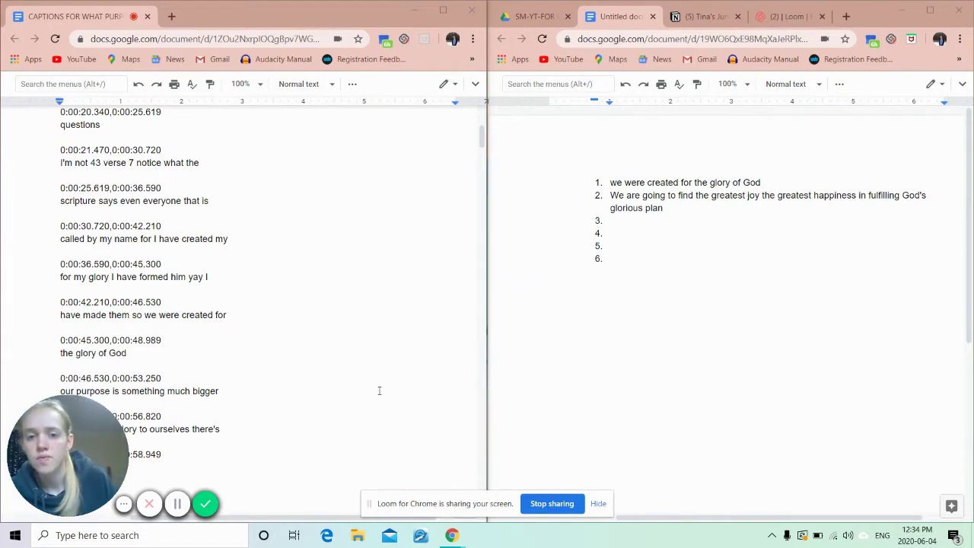
pyautogui.scroll(-1, 379, 390)
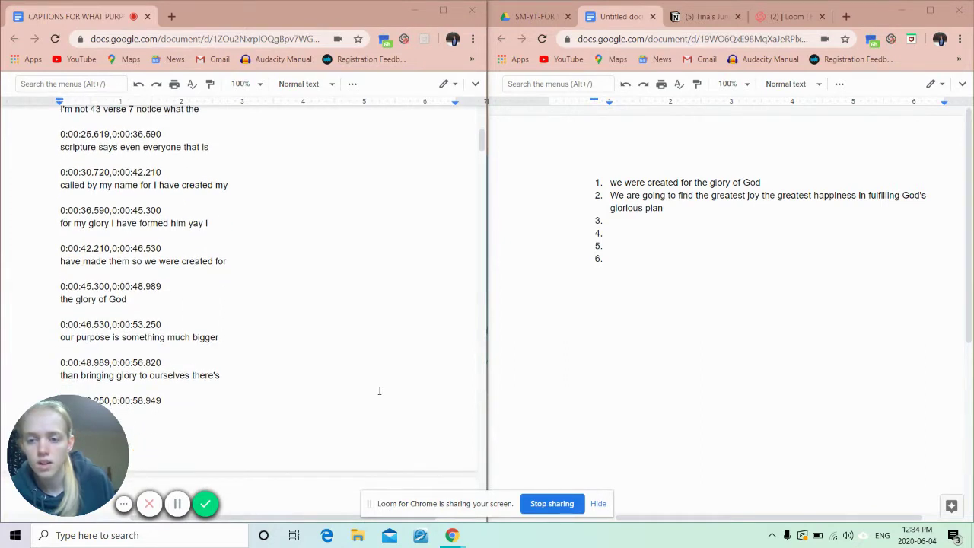
pyautogui.click(423, 536)
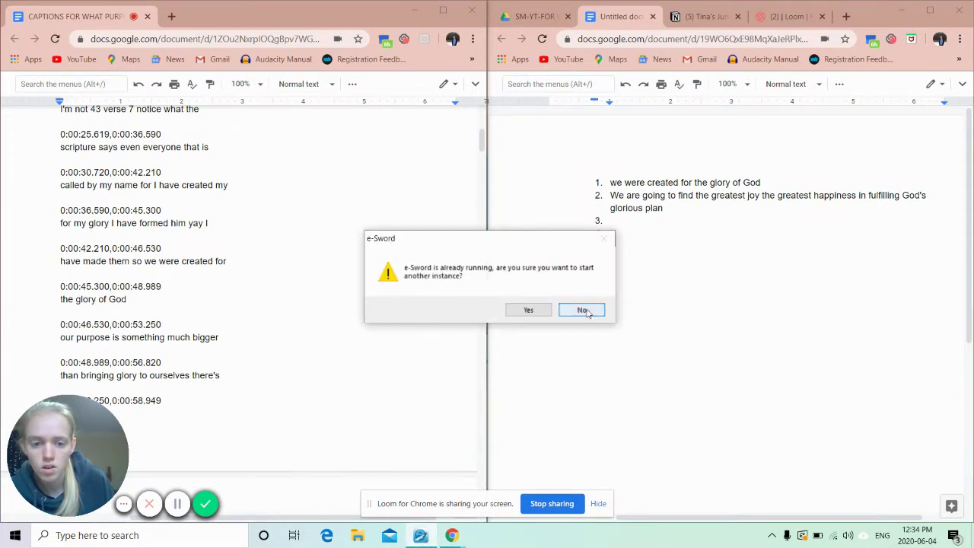
pyautogui.click(586, 309)
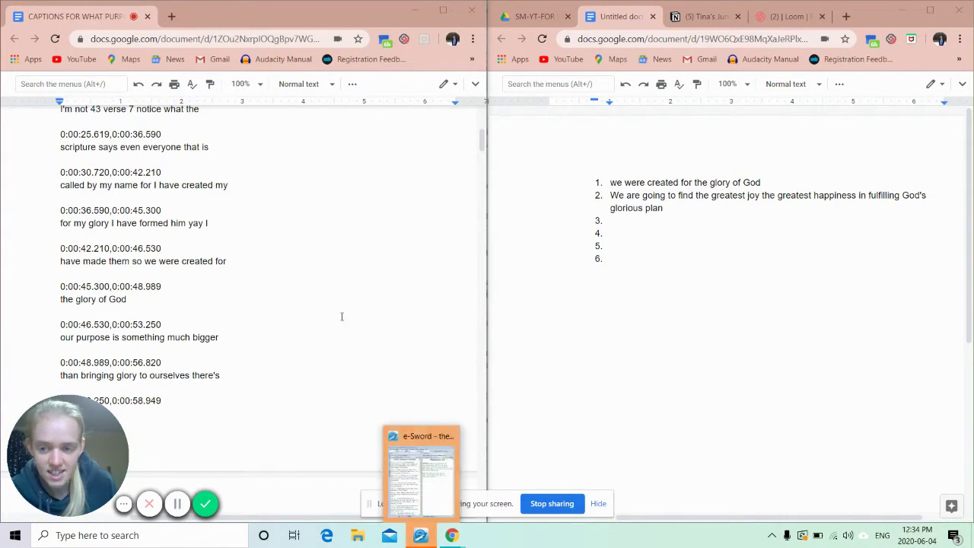
# - Re-read the opening captions around the Isaiah 43 verse 7 reference and the scripture quotation that follows
pyautogui.scroll(3, 325, 243)
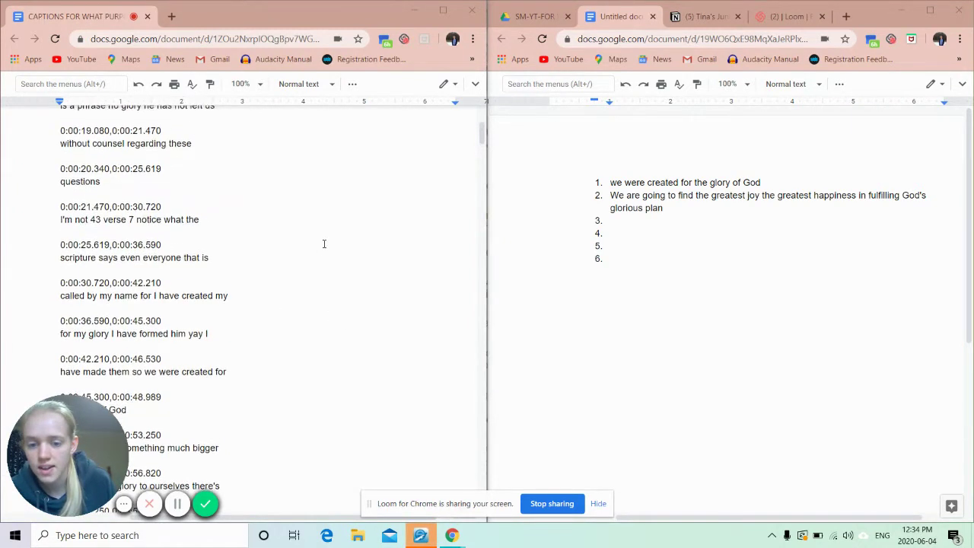
pyautogui.scroll(2, 324, 244)
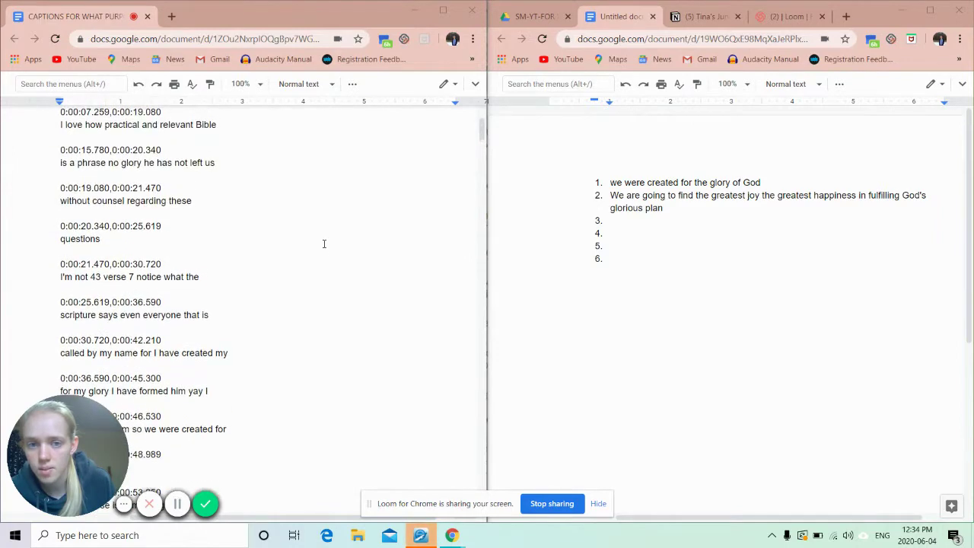
pyautogui.scroll(3, 324, 244)
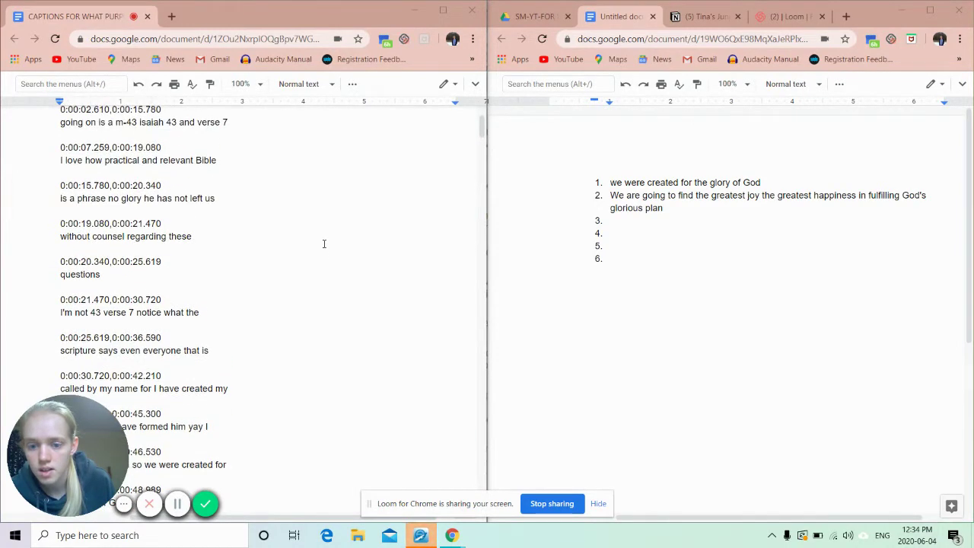
pyautogui.scroll(-2, 324, 244)
pyautogui.scroll(-1, 325, 244)
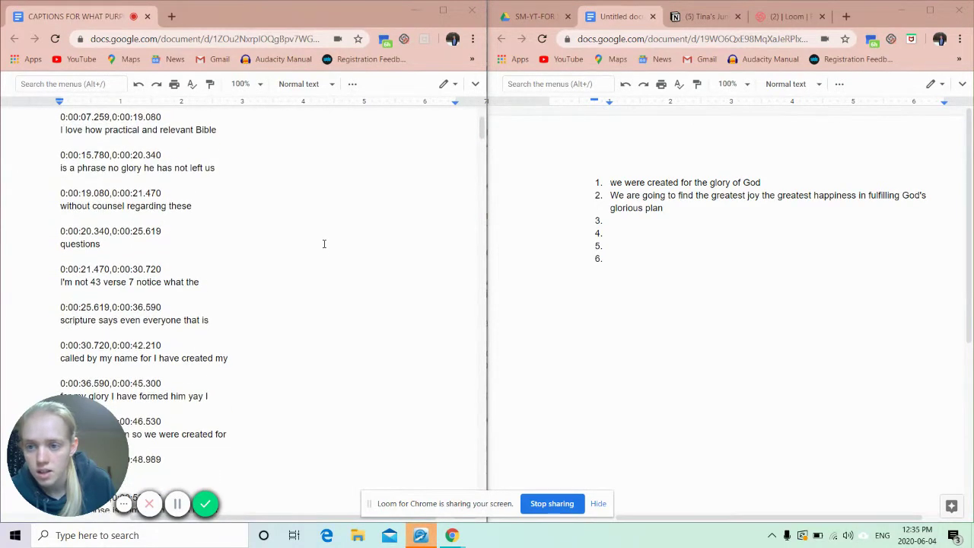
pyautogui.scroll(-3, 324, 244)
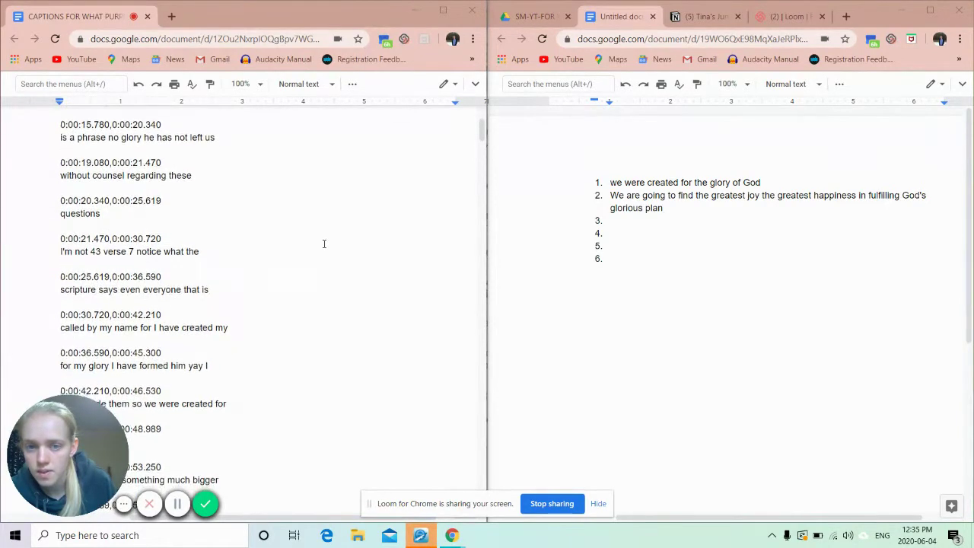
pyautogui.scroll(-5, 324, 244)
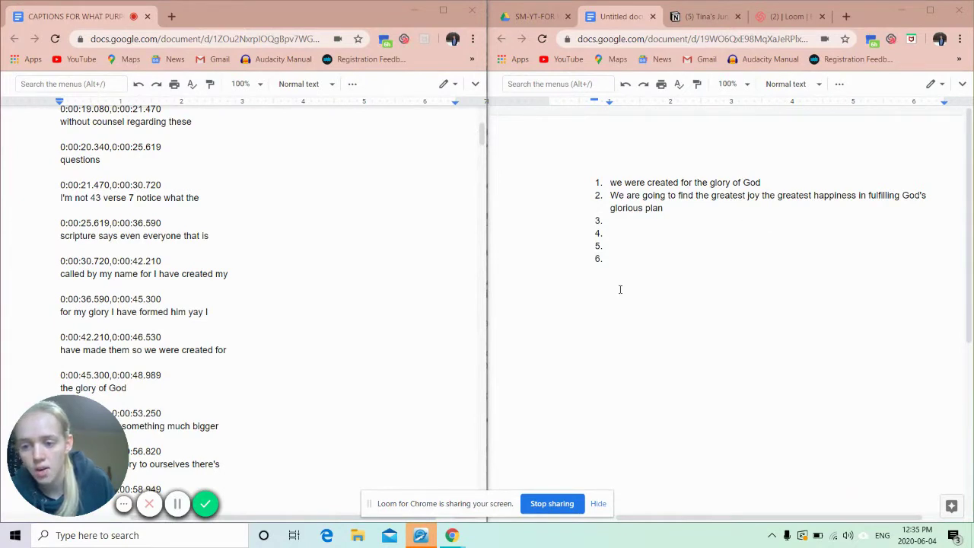
# - Read the captions from the Isaiah 43 verse 7 quotation through "a deeper reason why we were born" and "fulfilling God's glorious plan"
pyautogui.click(696, 209)
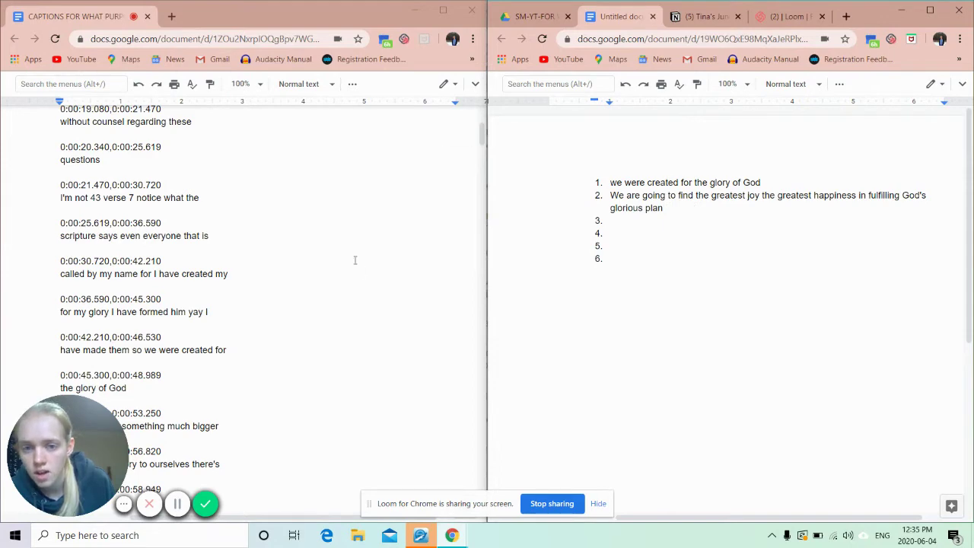
pyautogui.scroll(-1, 355, 260)
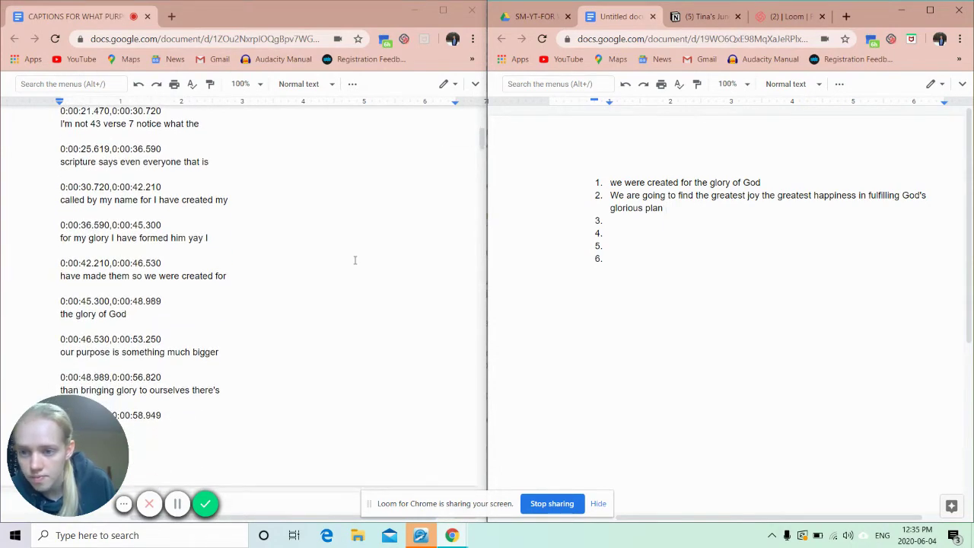
pyautogui.scroll(-1, 355, 260)
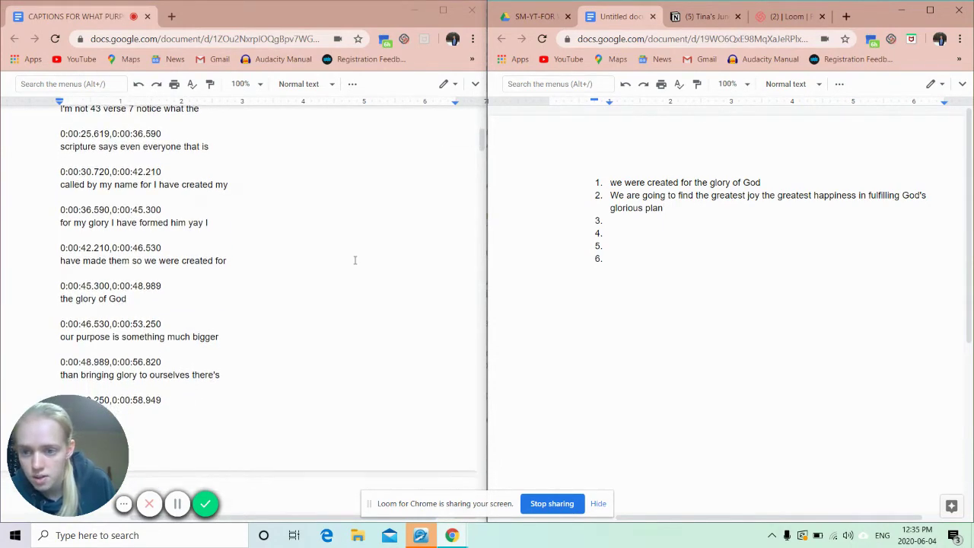
pyautogui.scroll(-1, 355, 260)
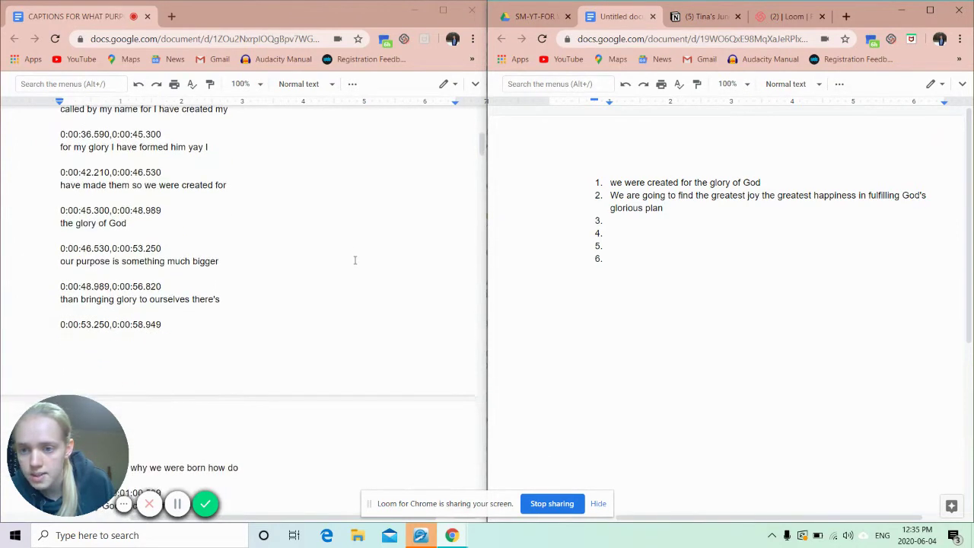
pyautogui.scroll(-1, 355, 260)
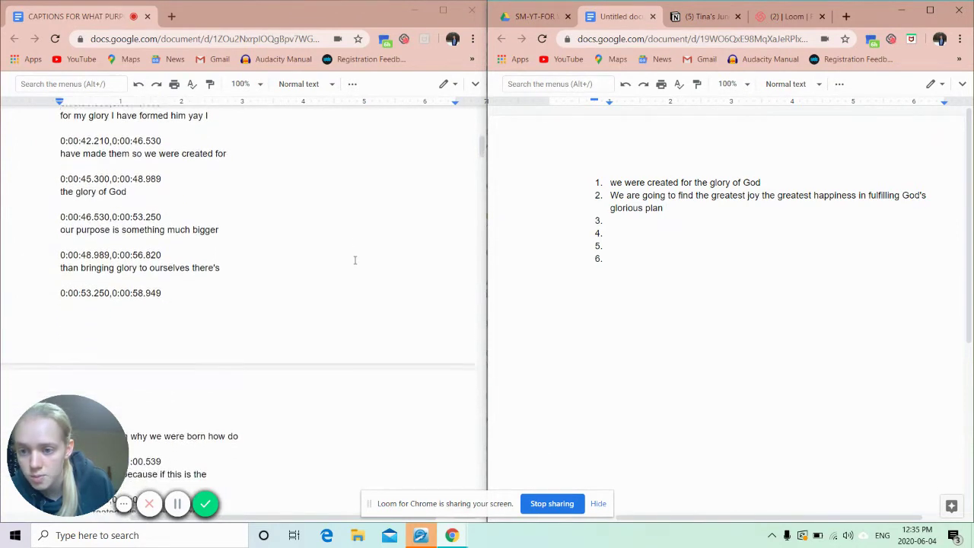
pyautogui.click(245, 262)
pyautogui.click(326, 300)
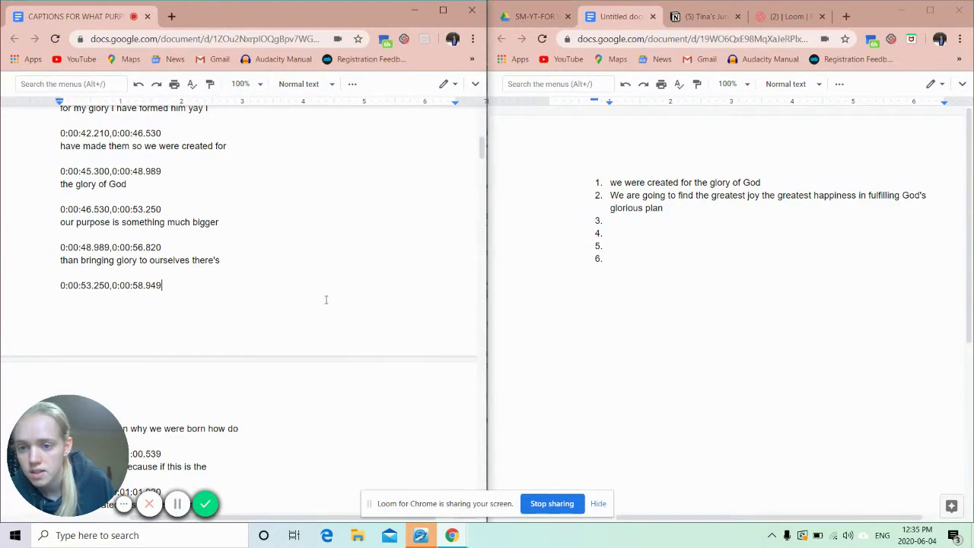
pyautogui.scroll(-2, 326, 300)
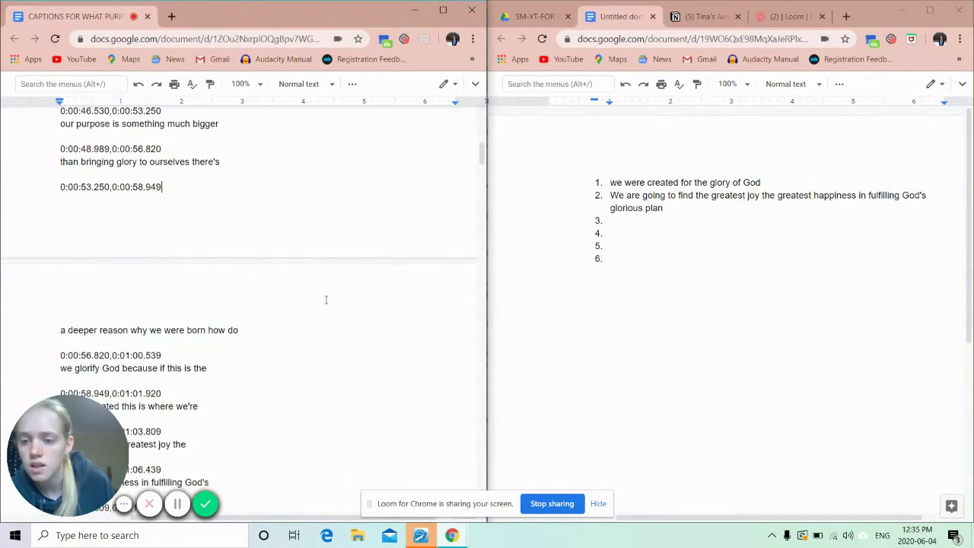
pyautogui.scroll(-2, 325, 300)
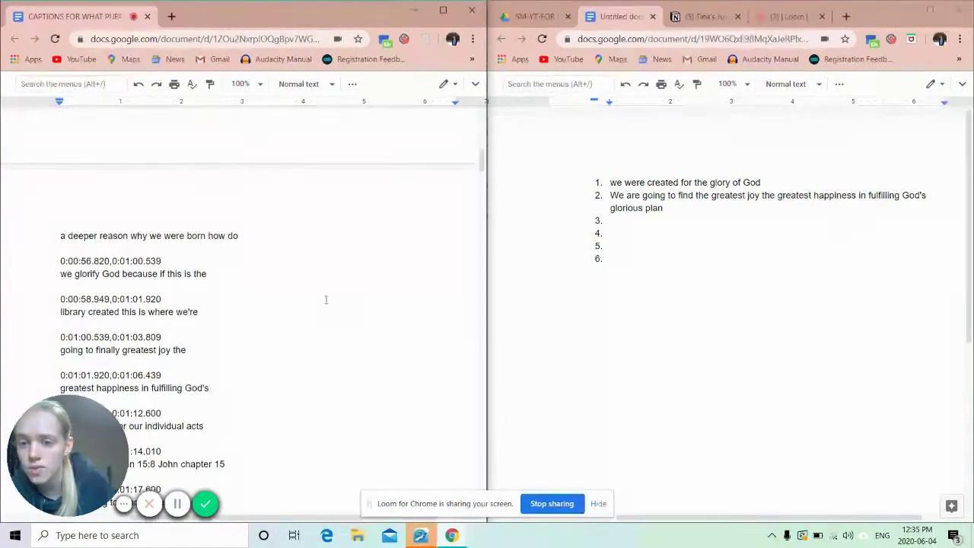
pyautogui.scroll(-1, 326, 300)
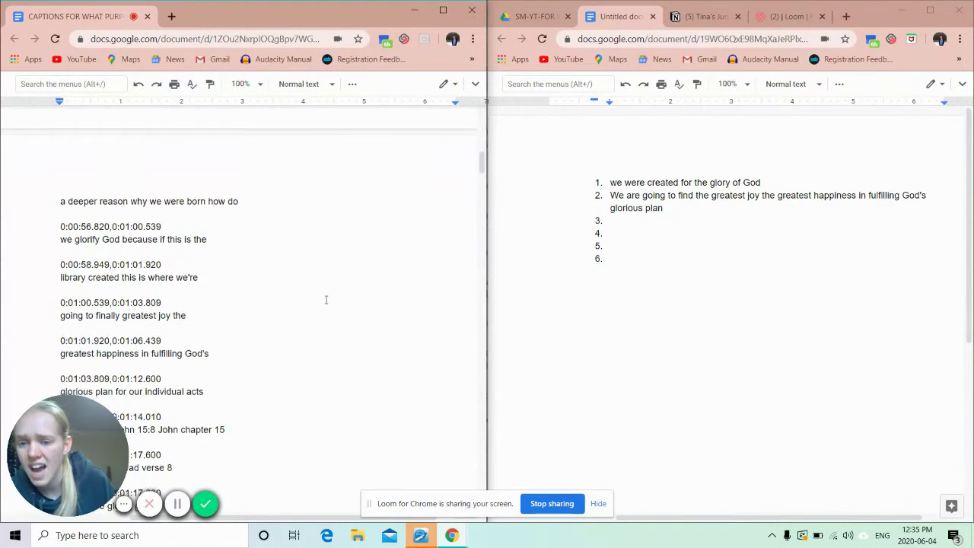
pyautogui.scroll(-1, 326, 300)
pyautogui.scroll(-1, 326, 300)
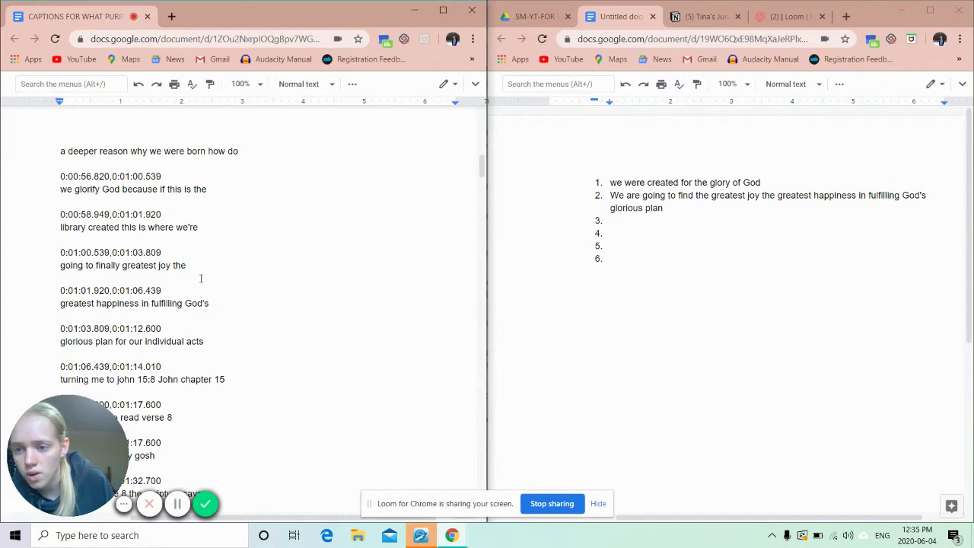
# - Read the captions on John 15 verse 8 and on God endowing us with faculties and talents for a quotable statement
pyautogui.scroll(-1, 268, 279)
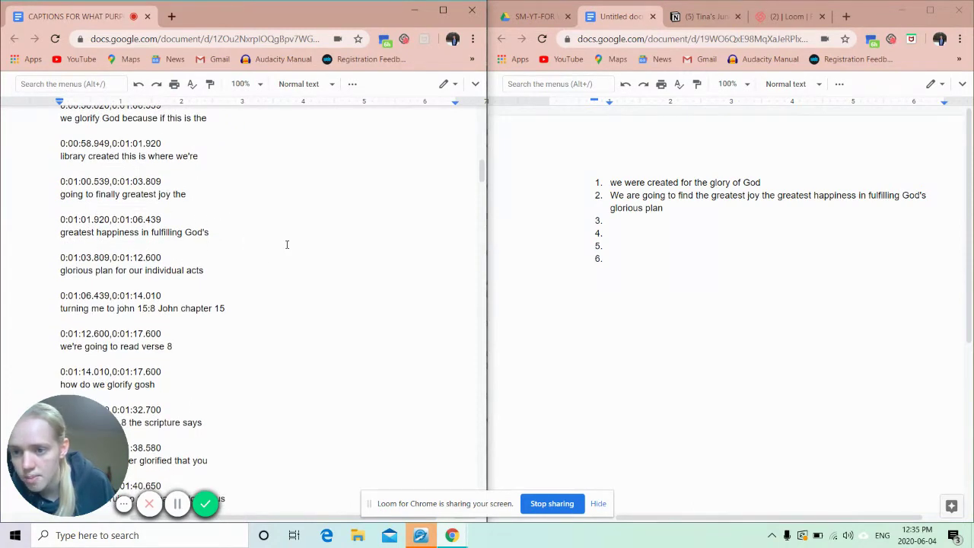
pyautogui.scroll(-2, 287, 244)
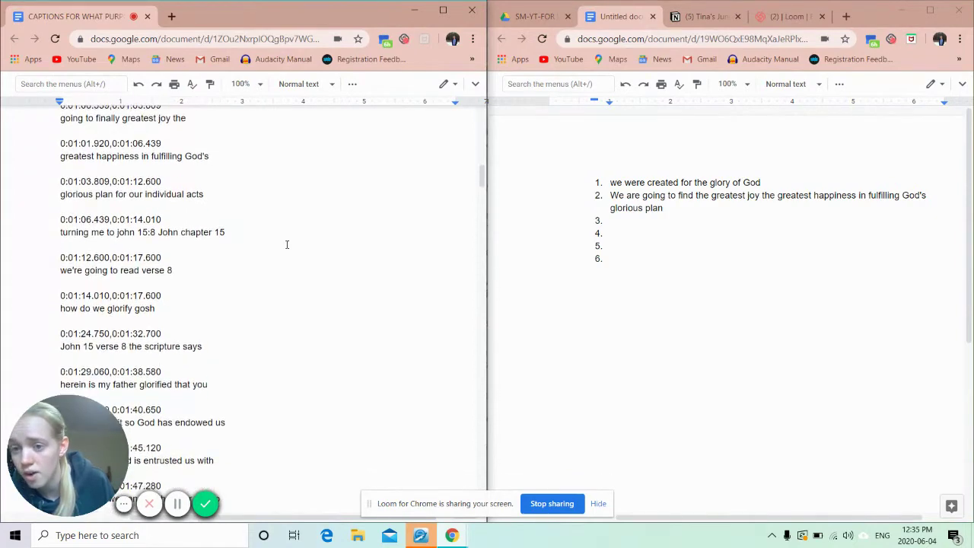
pyautogui.scroll(-1, 287, 245)
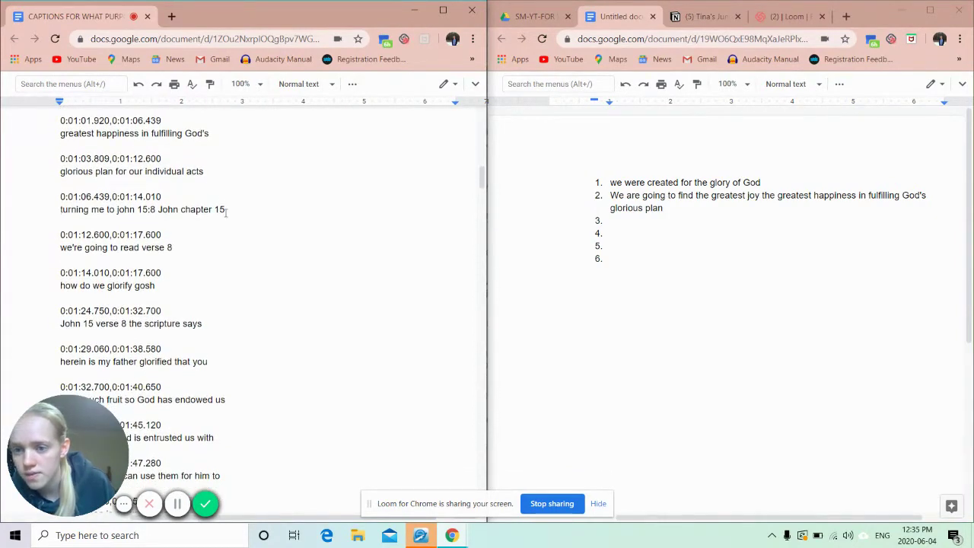
pyautogui.scroll(-3, 267, 269)
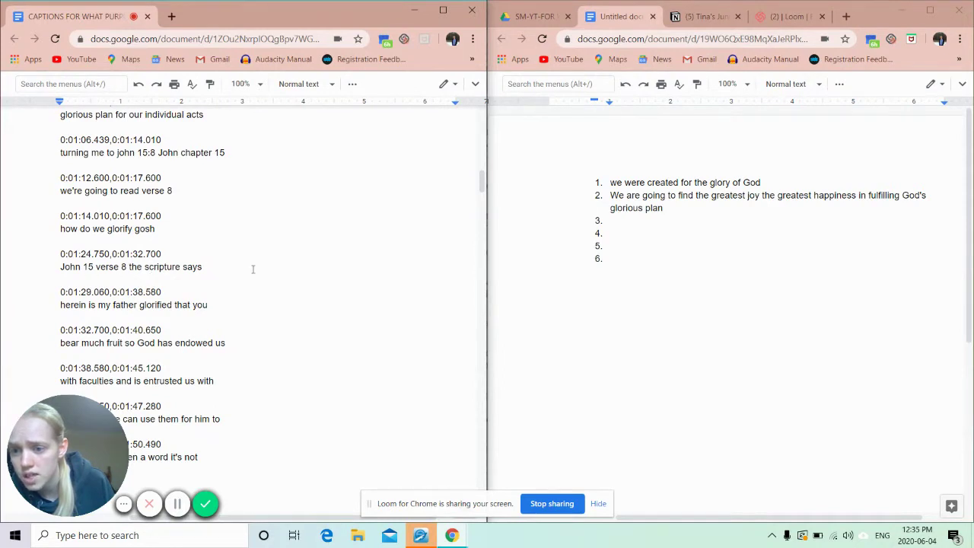
pyautogui.scroll(-3, 253, 269)
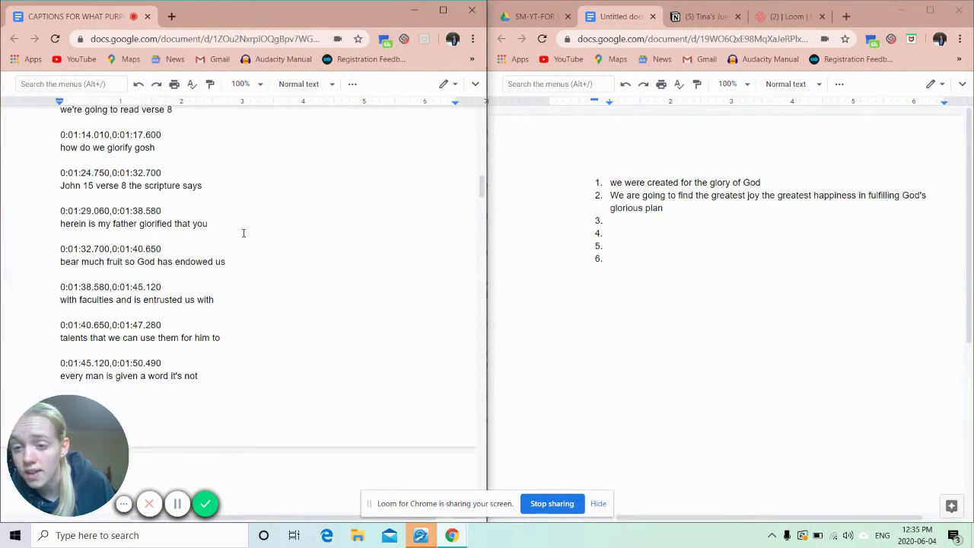
pyautogui.click(123, 262)
pyautogui.hotkey('shift', 'End')
pyautogui.click(273, 285)
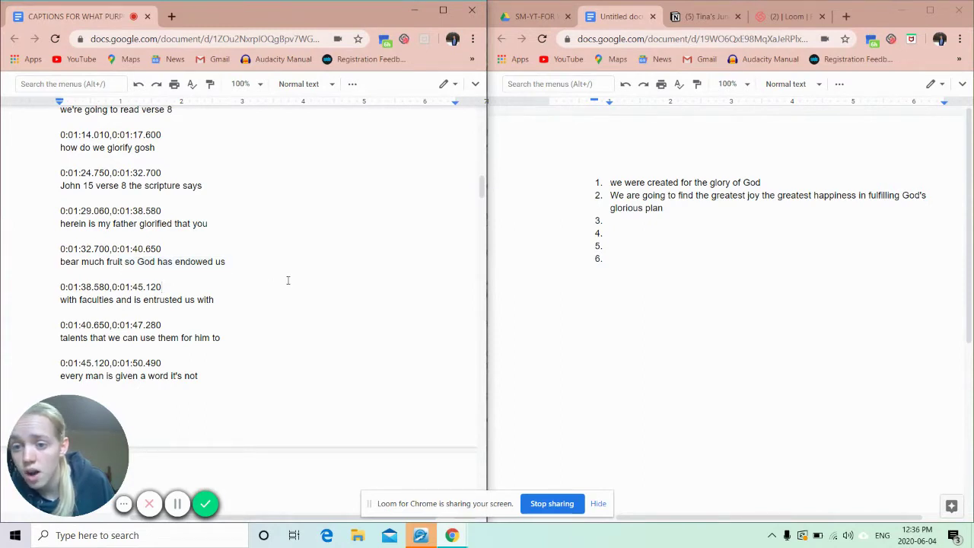
pyautogui.scroll(-2, 290, 280)
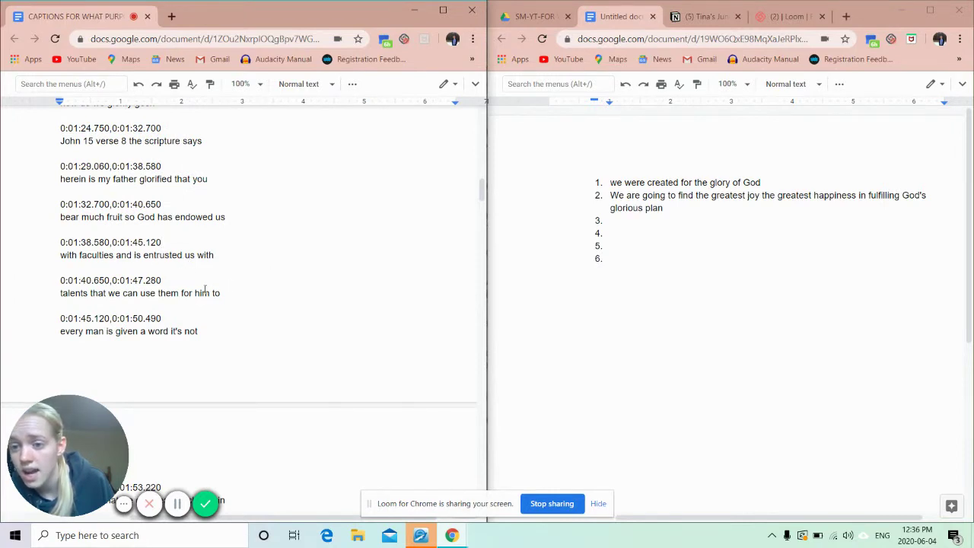
pyautogui.scroll(-2, 257, 304)
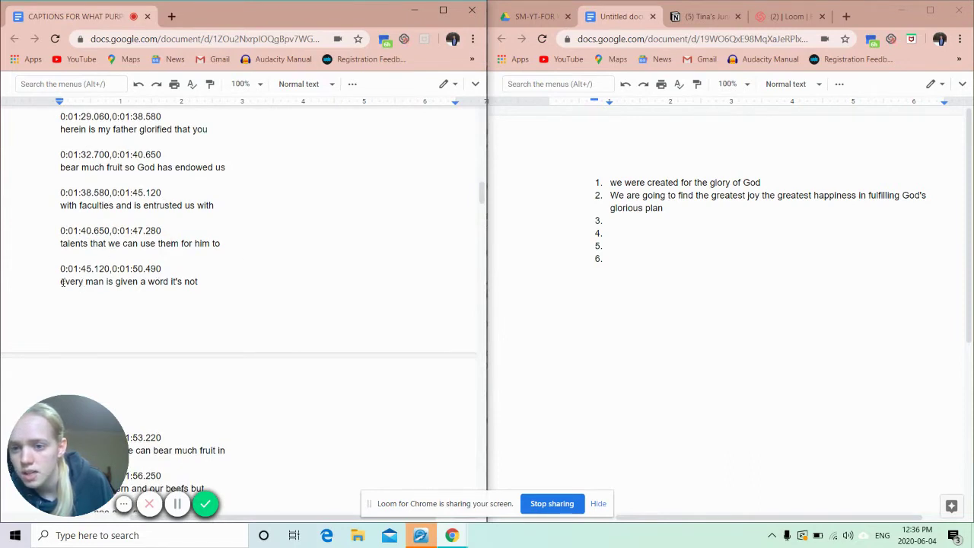
# - Examine the captions from "every man is given a word" to "the work of saving souls" for wording that suits item 3
pyautogui.moveTo(61, 280); pyautogui.dragTo(277, 287)
pyautogui.click(277, 290)
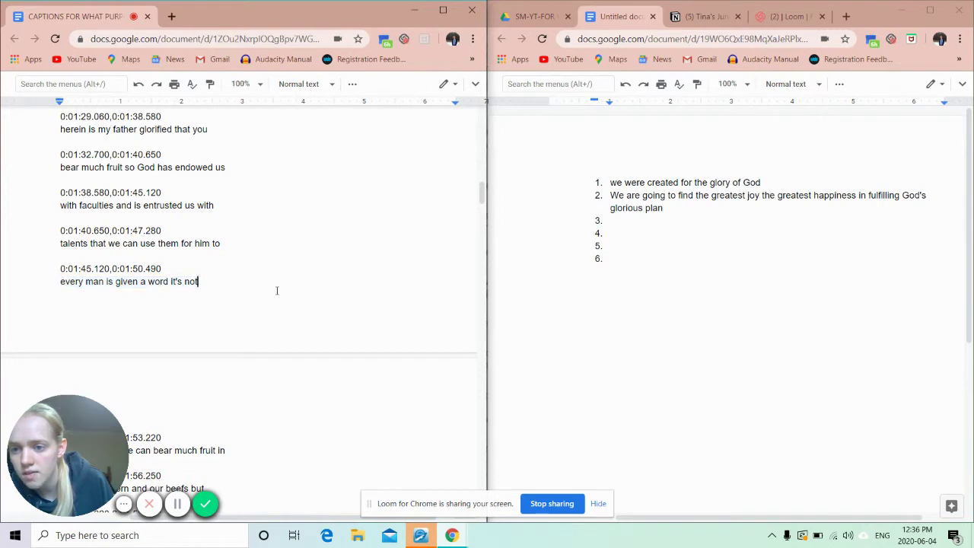
pyautogui.scroll(-2, 277, 290)
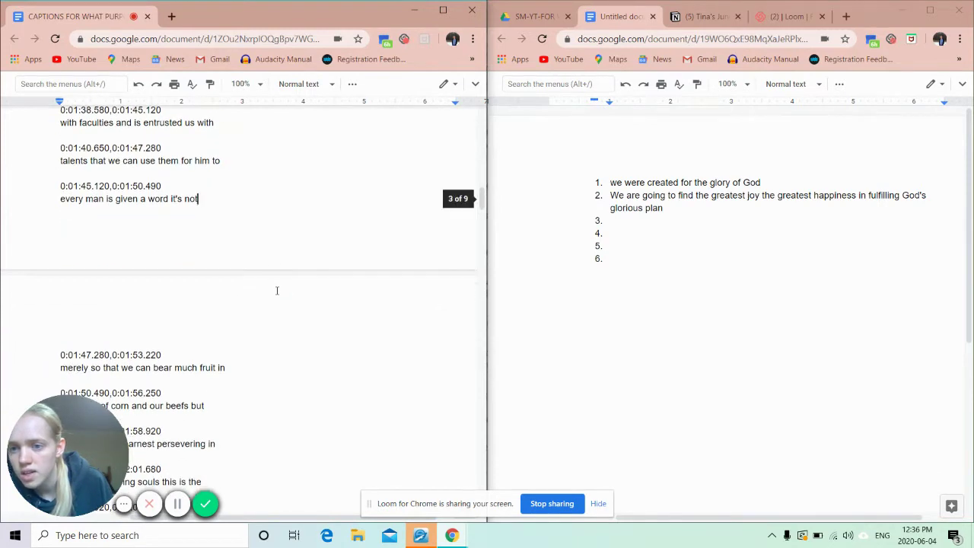
pyautogui.scroll(-1, 277, 290)
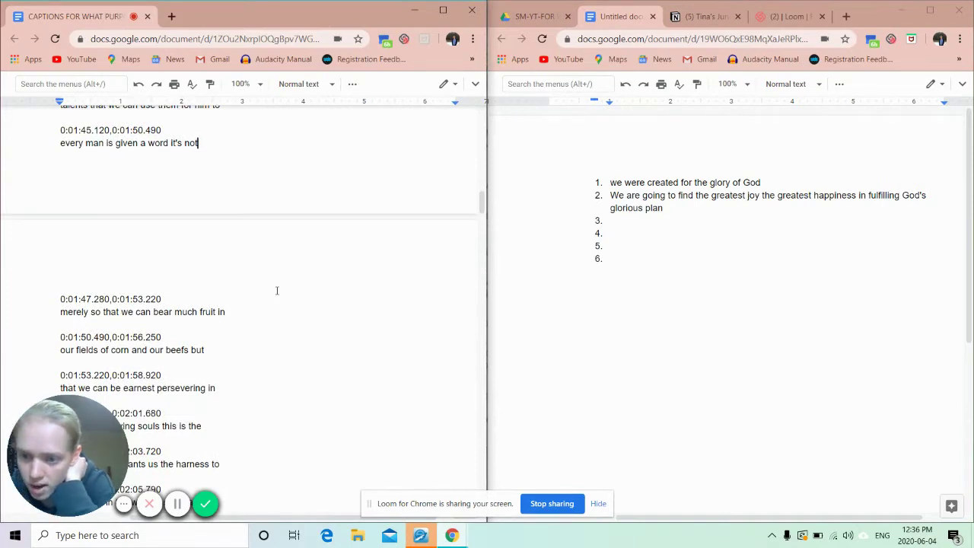
pyautogui.scroll(-2, 277, 290)
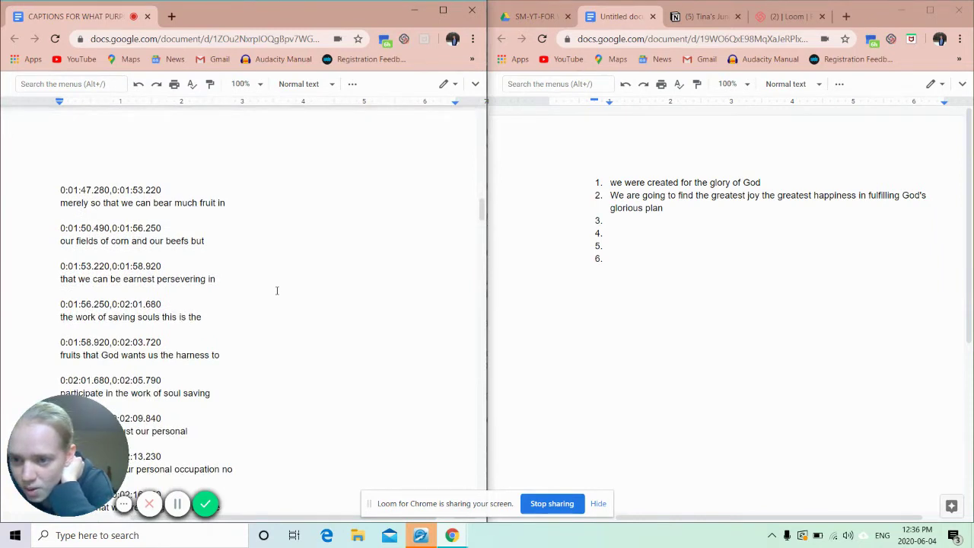
pyautogui.scroll(-1, 277, 290)
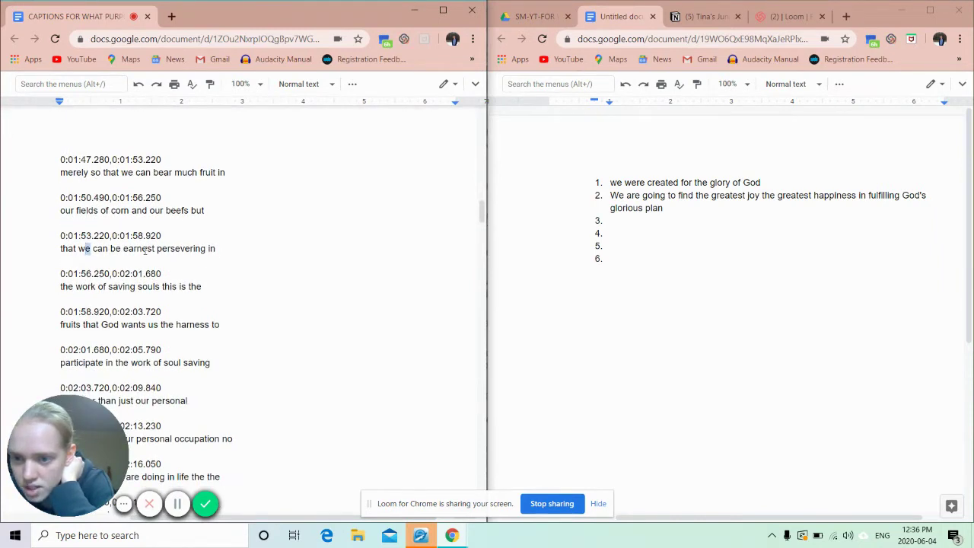
pyautogui.moveTo(144, 251); pyautogui.dragTo(211, 249)
pyautogui.click(211, 250)
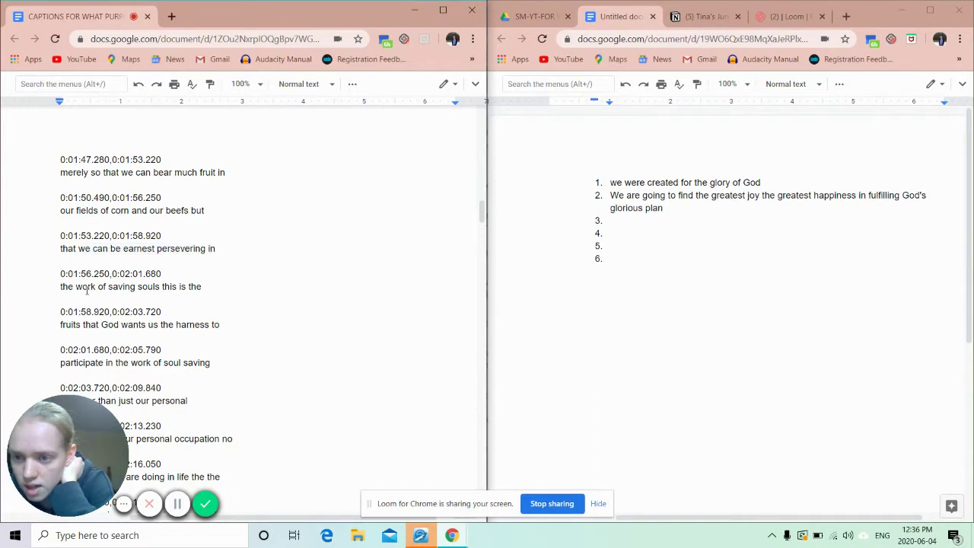
pyautogui.moveTo(76, 287); pyautogui.dragTo(164, 290)
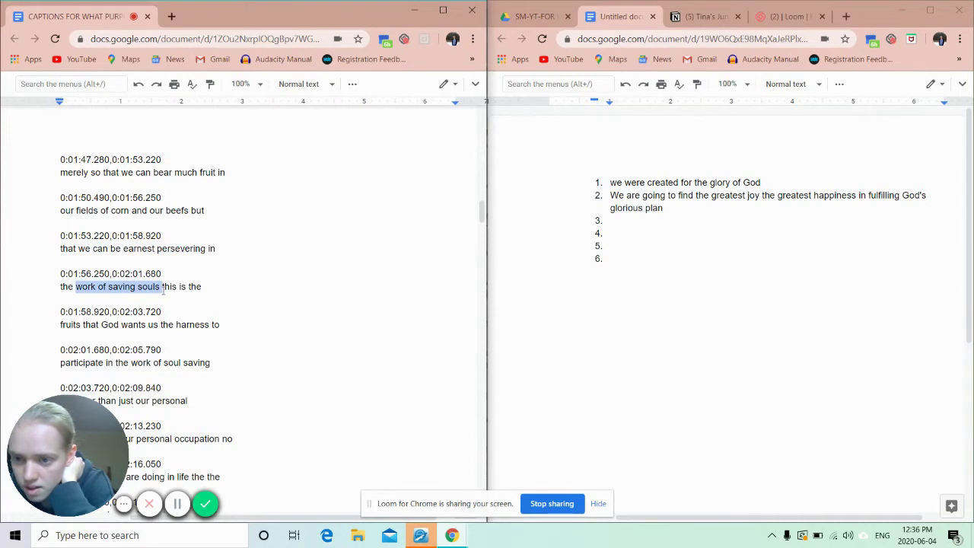
pyautogui.click(163, 287)
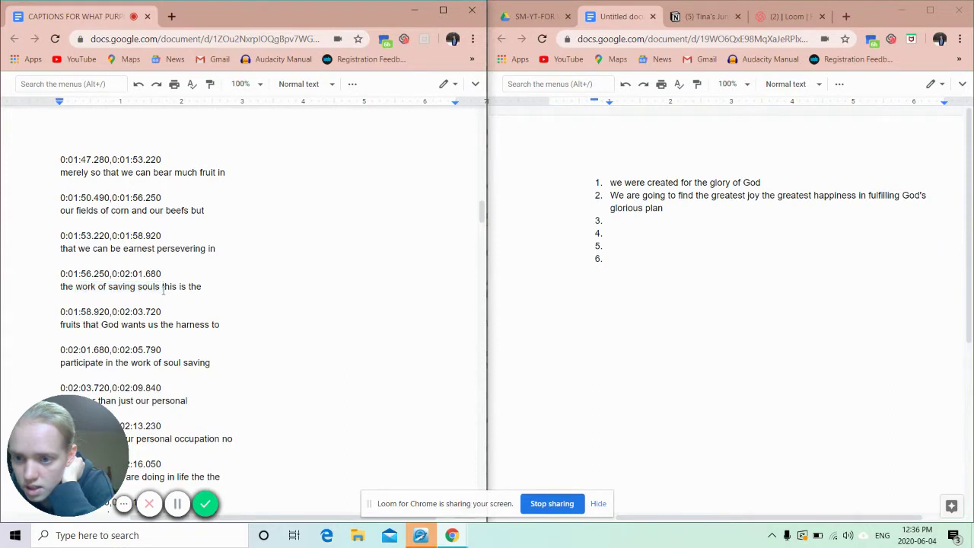
pyautogui.moveTo(162, 288); pyautogui.dragTo(52, 288)
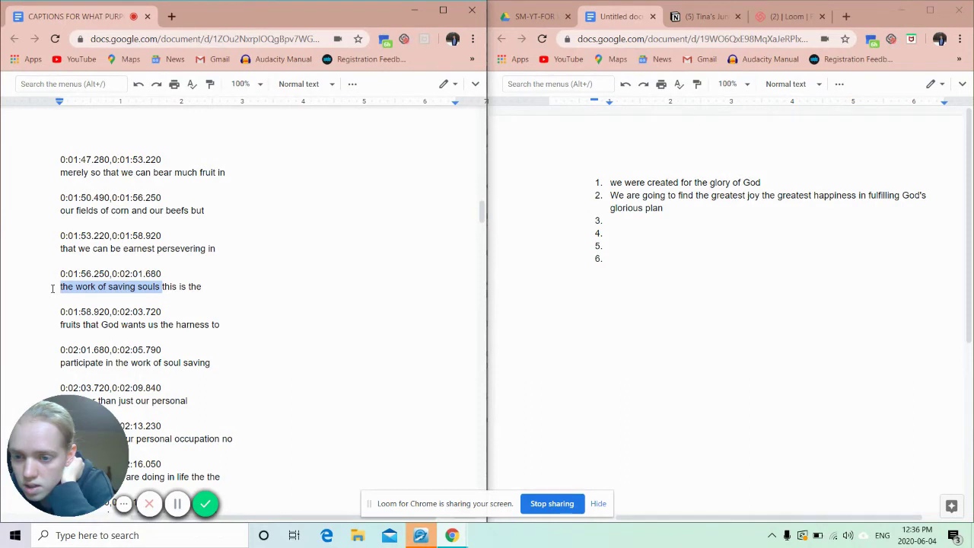
pyautogui.click(53, 287)
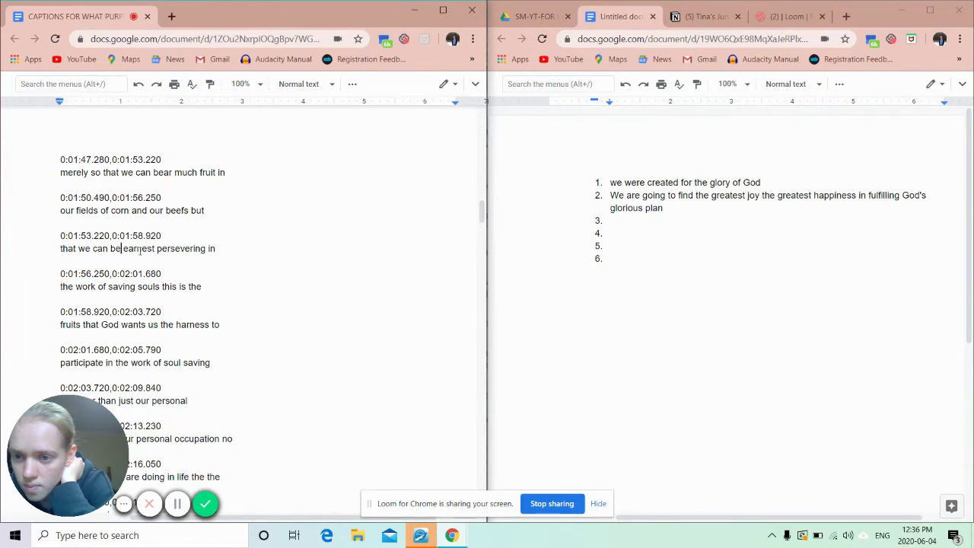
# - Copy the words "earnest persevering" from the caption "that we can be earnest persevering in" into list item 3
pyautogui.moveTo(140, 247); pyautogui.dragTo(208, 250)
pyautogui.hotkey('ctrl', 'c')
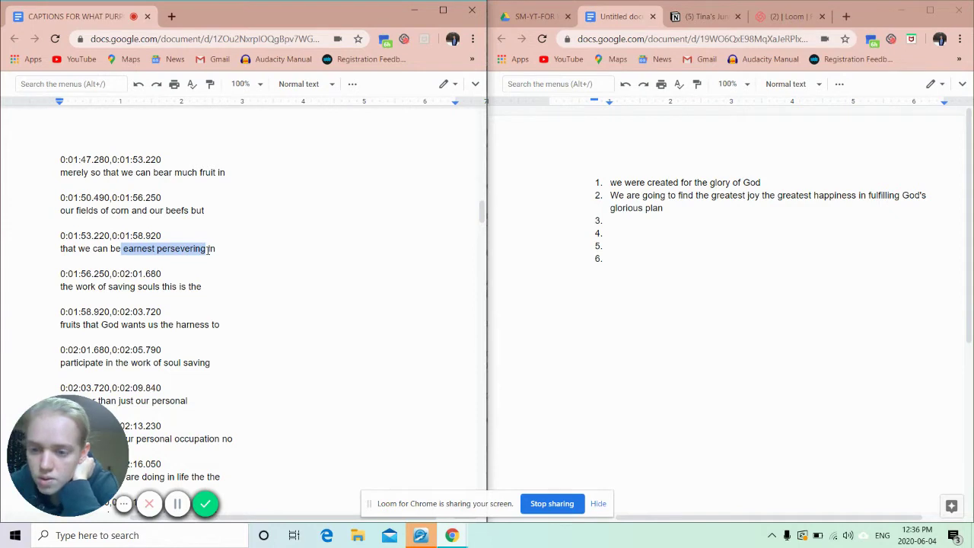
pyautogui.click(640, 219)
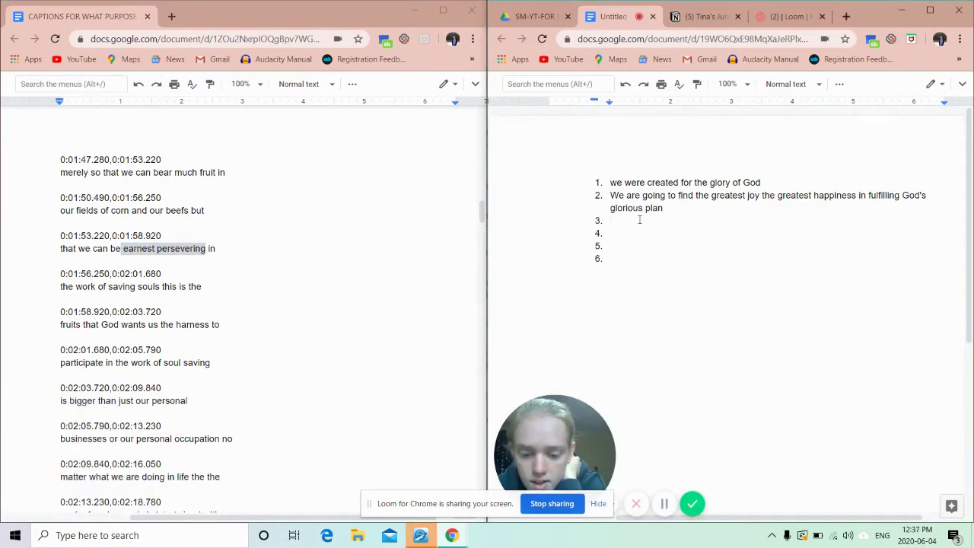
pyautogui.hotkey('ctrl', 'v')
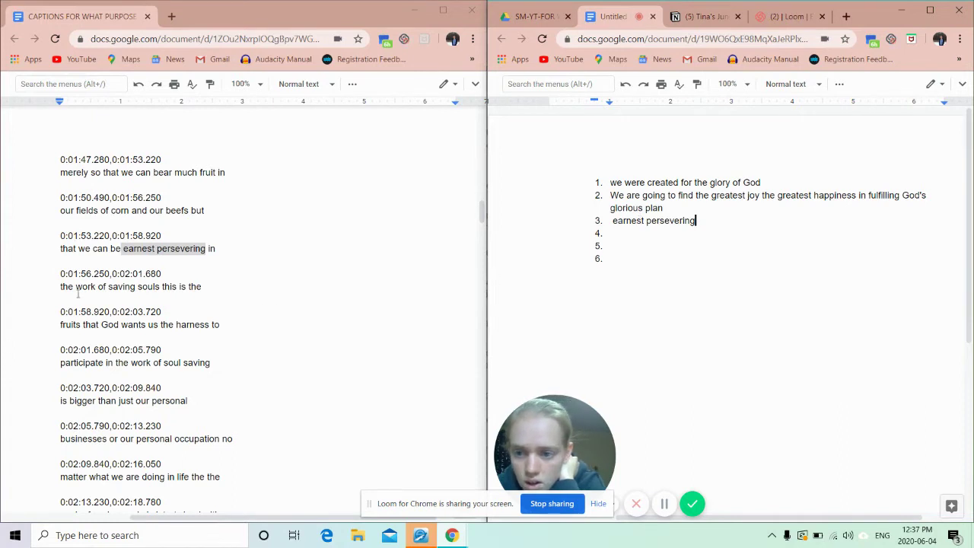
# - Copy "the work of saving souls" from the following caption onto the end of item 3, after a space
pyautogui.doubleClick(55, 290)
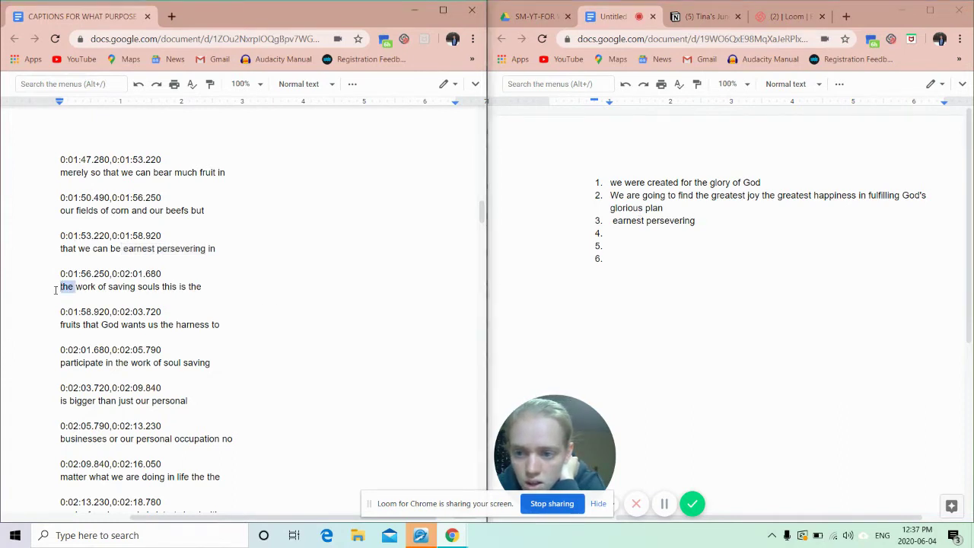
pyautogui.moveTo(55, 290); pyautogui.dragTo(157, 287)
pyautogui.hotkey('ctrl', 'c')
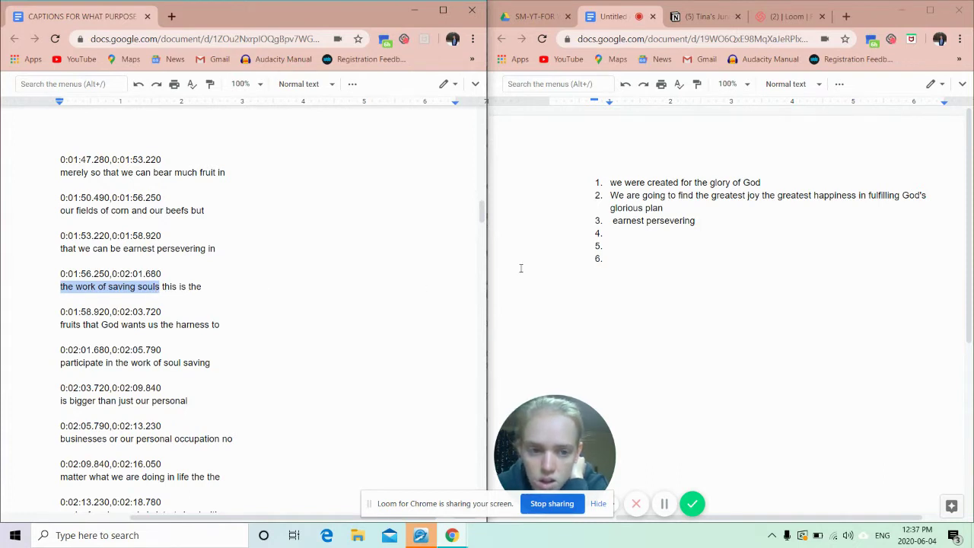
pyautogui.click(710, 221)
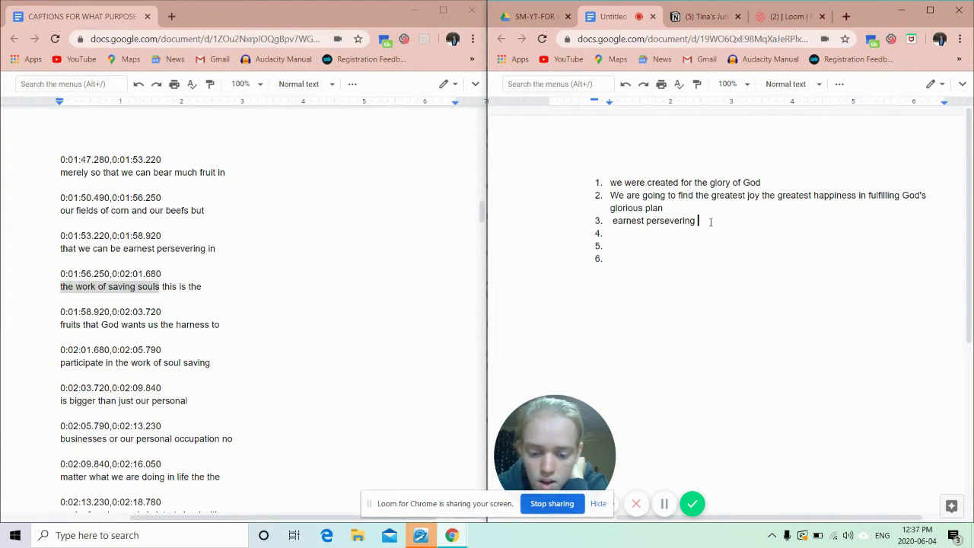
pyautogui.hotkey('ctrl', 'v')
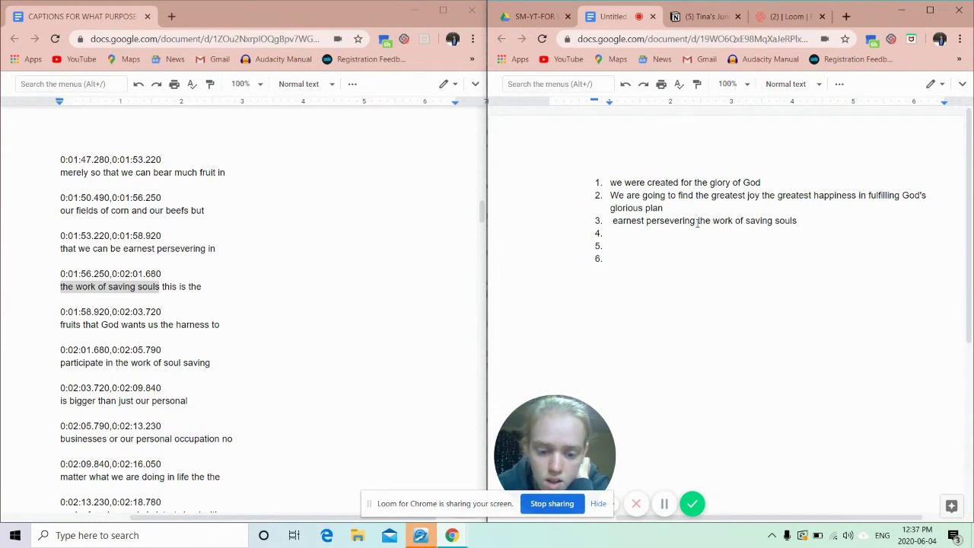
# - Reword item 3 to read "The Fruit that God wants to see is us being earnest, persevering in the work of saving souls"
pyautogui.click(698, 221)
pyautogui.write('in')
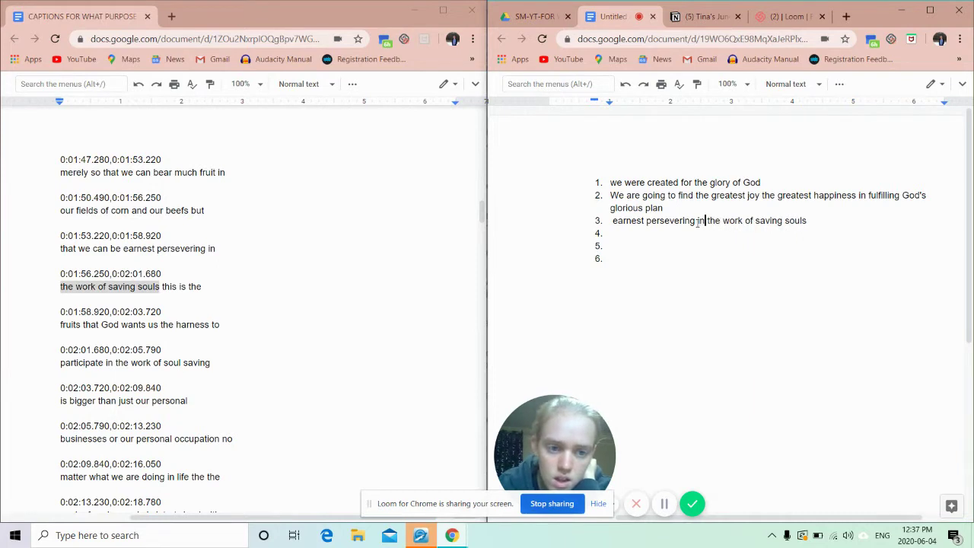
pyautogui.click(613, 221)
pyautogui.write('The F')
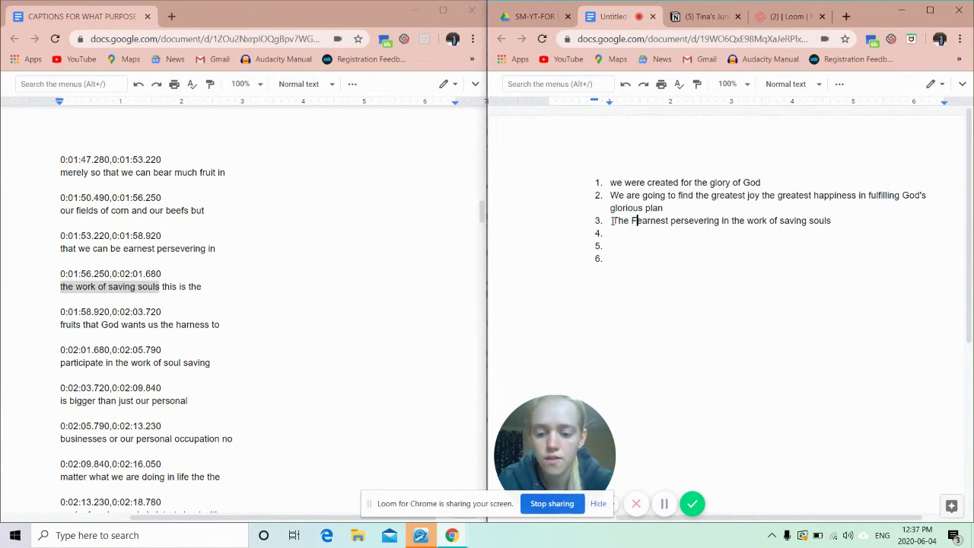
pyautogui.write('ruit ')
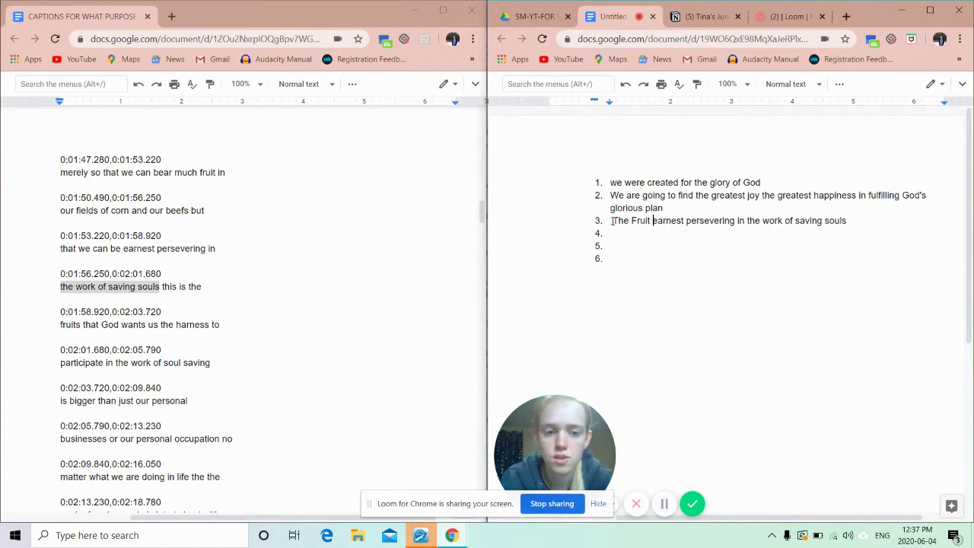
pyautogui.write('th')
pyautogui.write('at God wa')
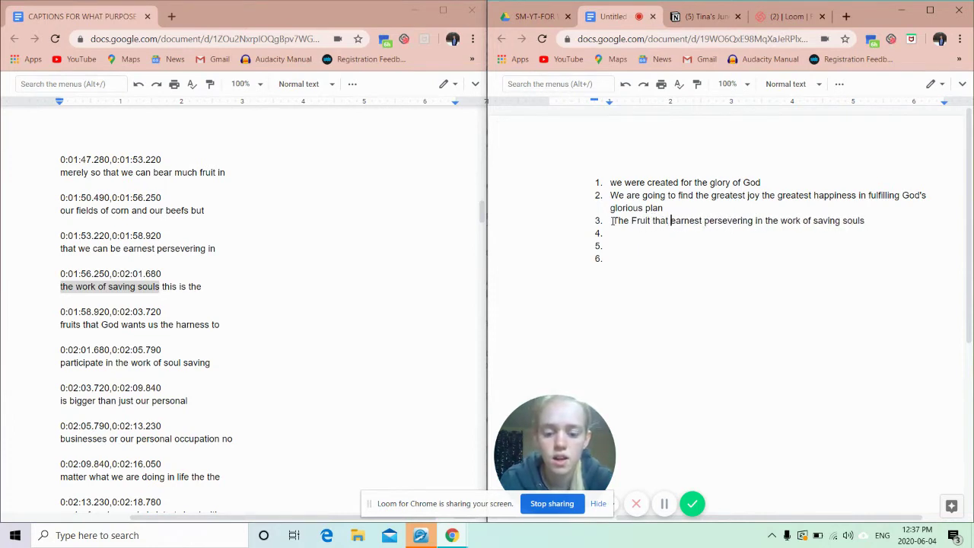
pyautogui.write('nts to se')
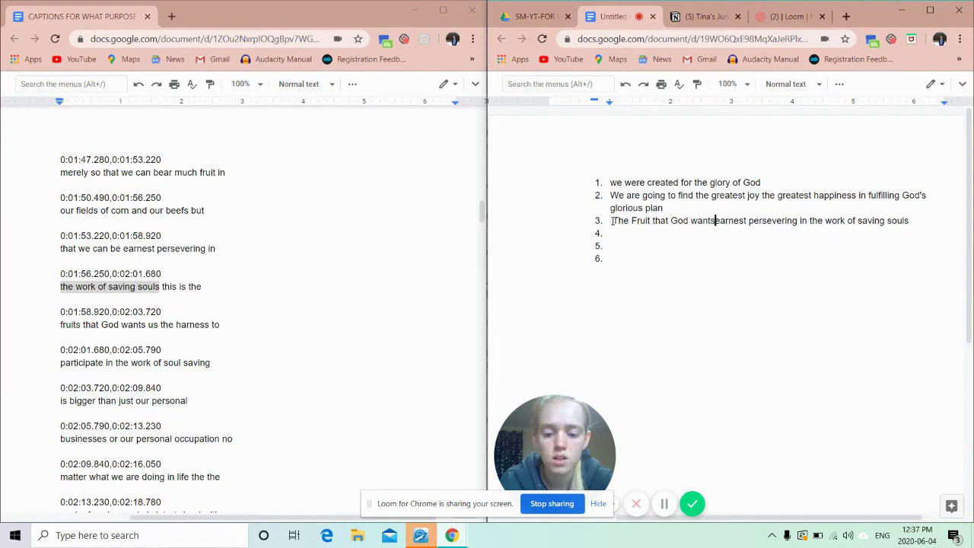
pyautogui.write('e ')
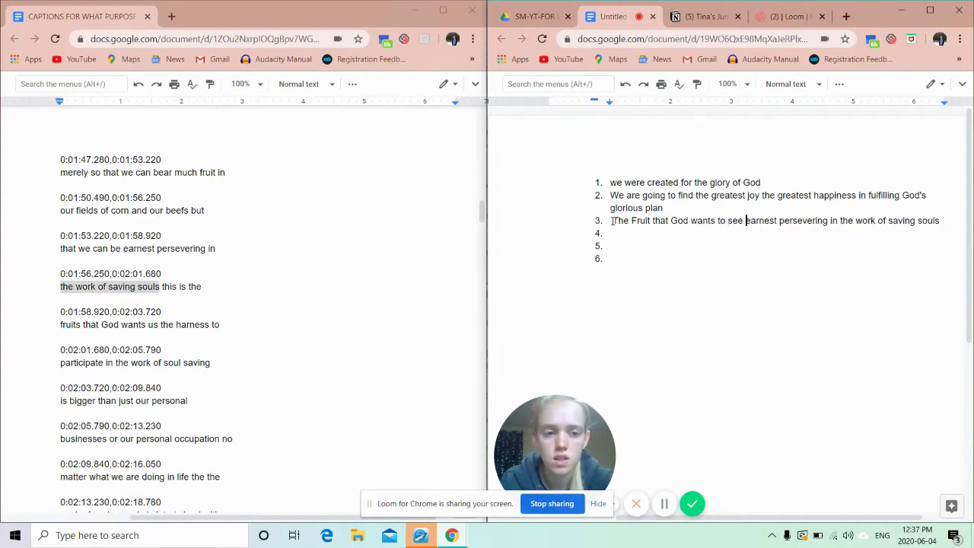
pyautogui.write('is ')
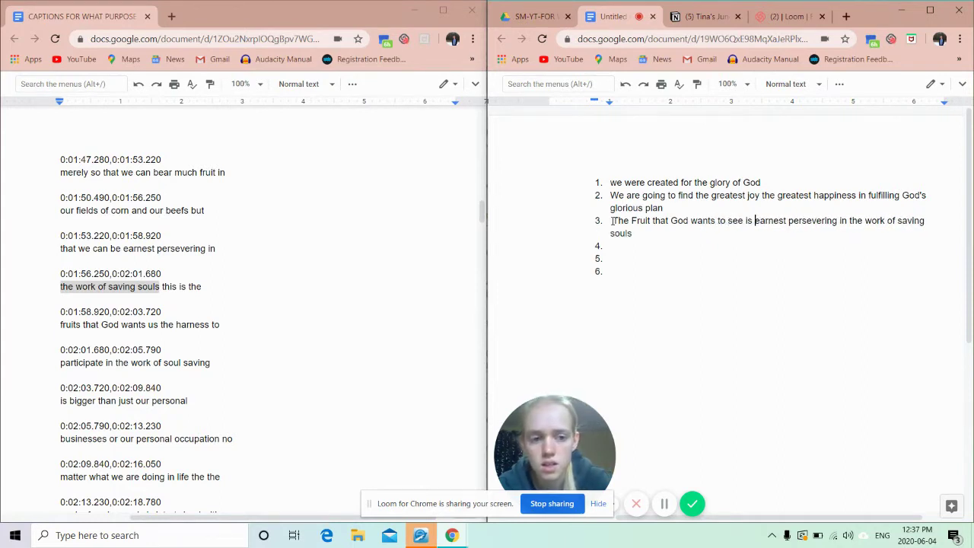
pyautogui.write('us ')
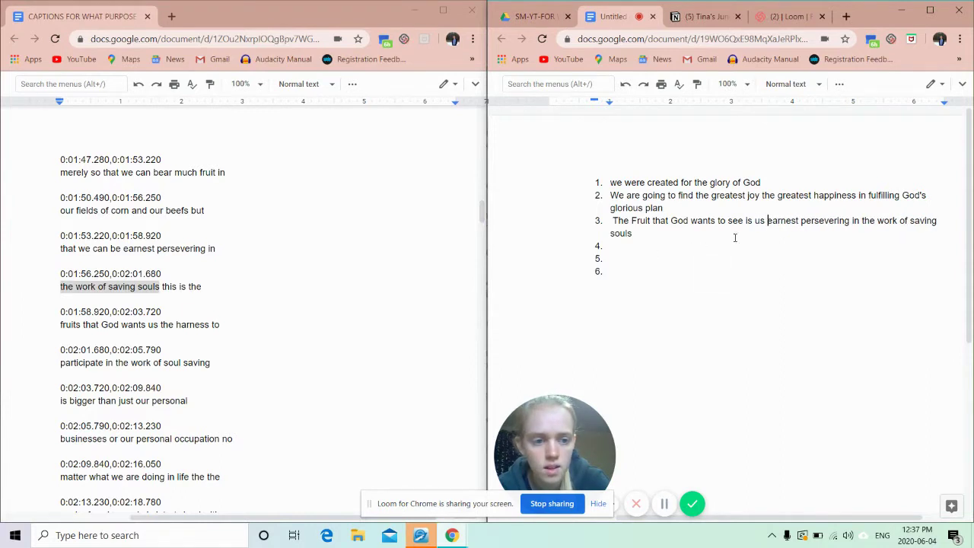
pyautogui.write('being')
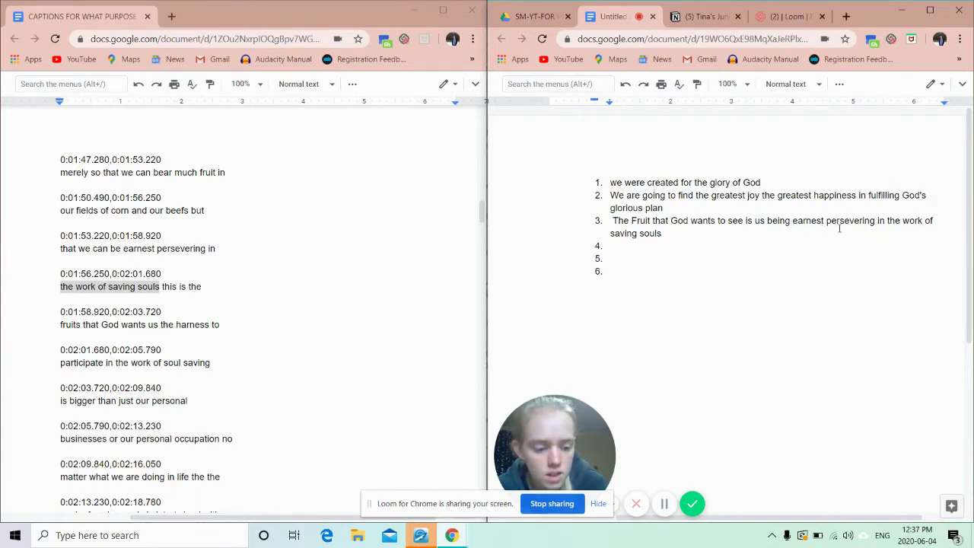
pyautogui.write(',')
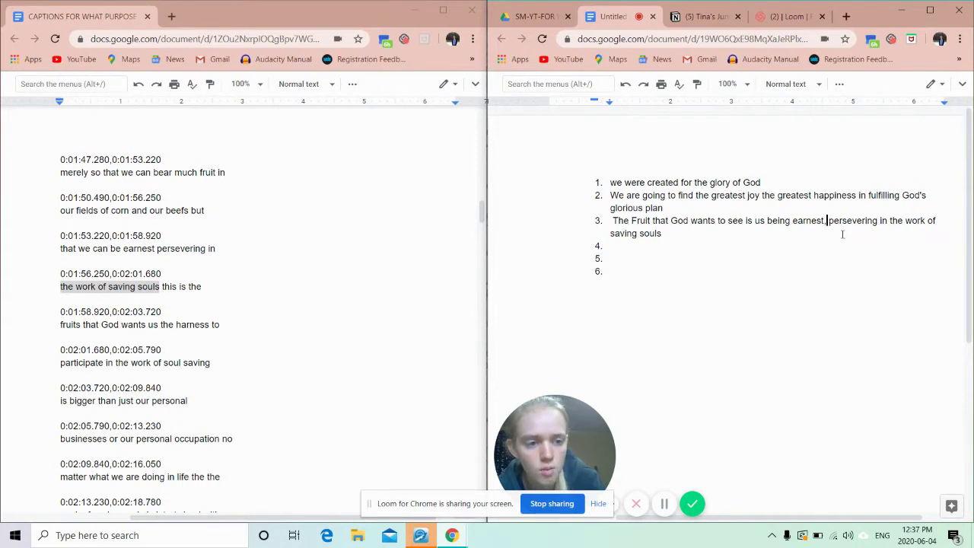
pyautogui.click(737, 240)
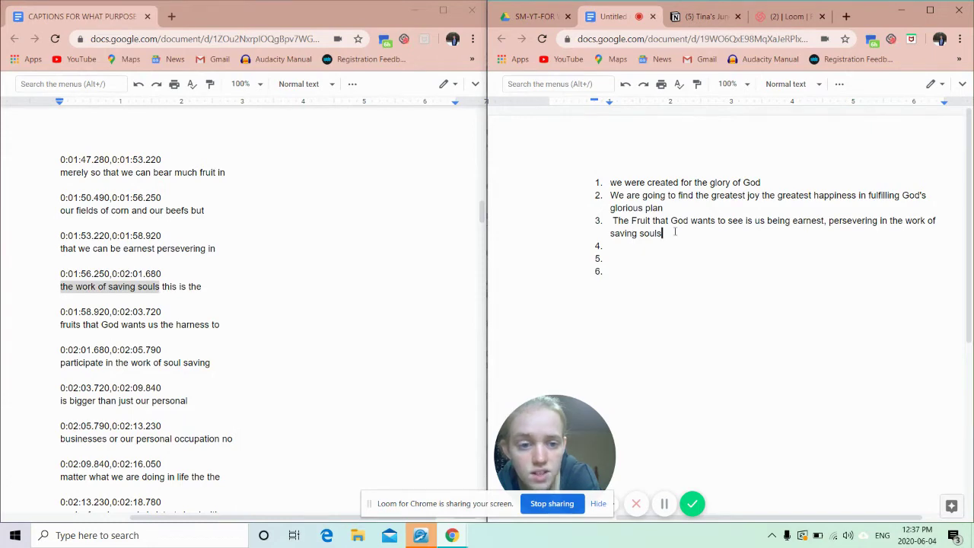
# - Find the scripture reference in the earlier captions and look up John 15:8 in e-Sword, dismissing its tip of the day
pyautogui.click(233, 286)
pyautogui.scroll(2, 235, 285)
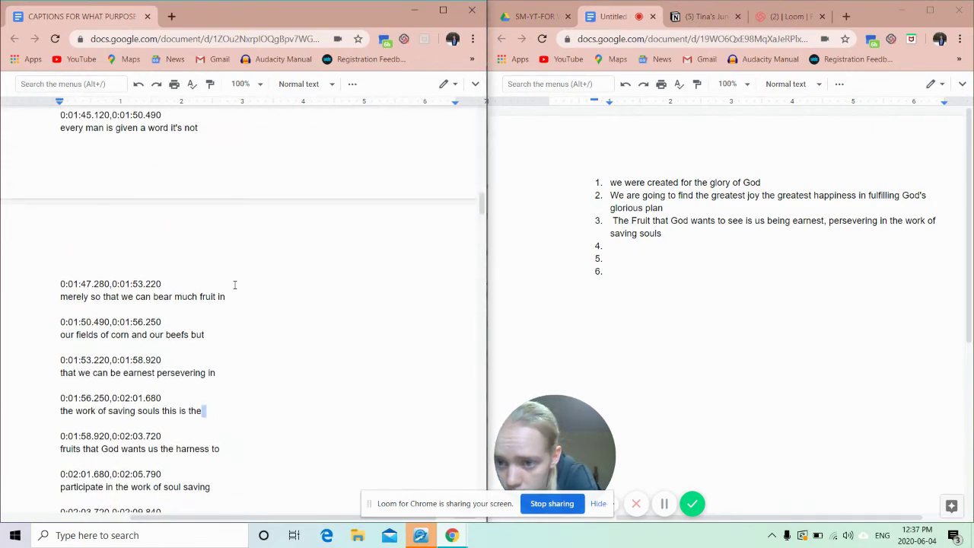
pyautogui.scroll(2, 235, 285)
pyautogui.scroll(2, 234, 284)
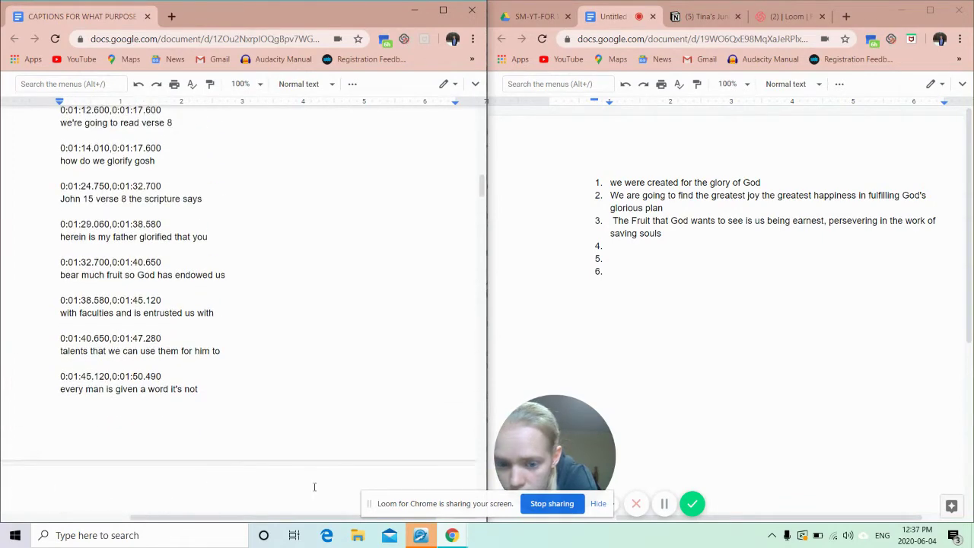
pyautogui.click(421, 536)
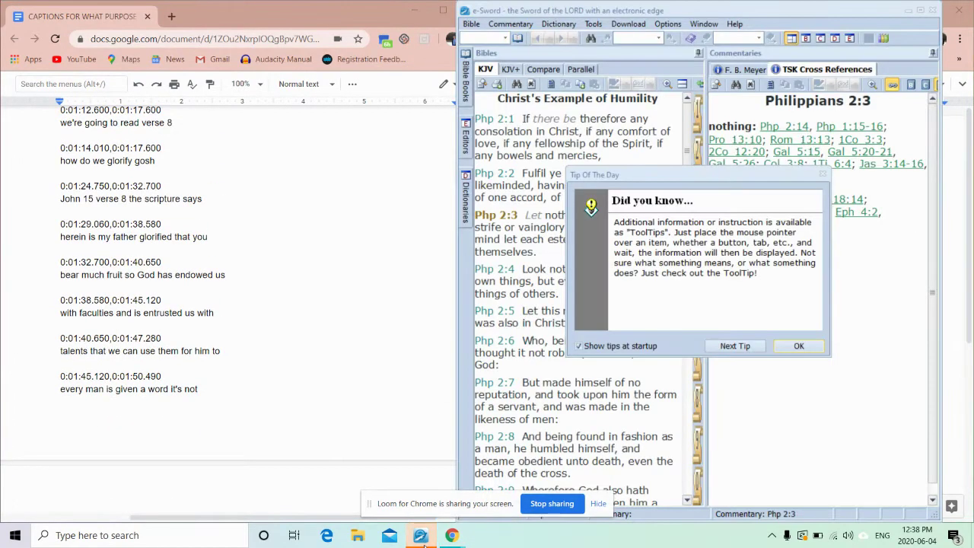
pyautogui.click(804, 350)
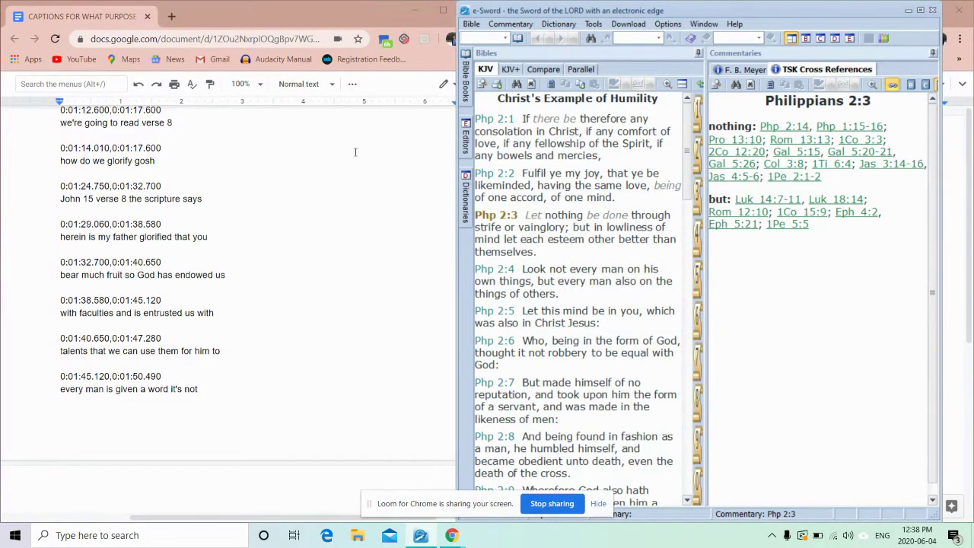
pyautogui.click(487, 39)
pyautogui.write('joh 15:8')
pyautogui.press('Return')
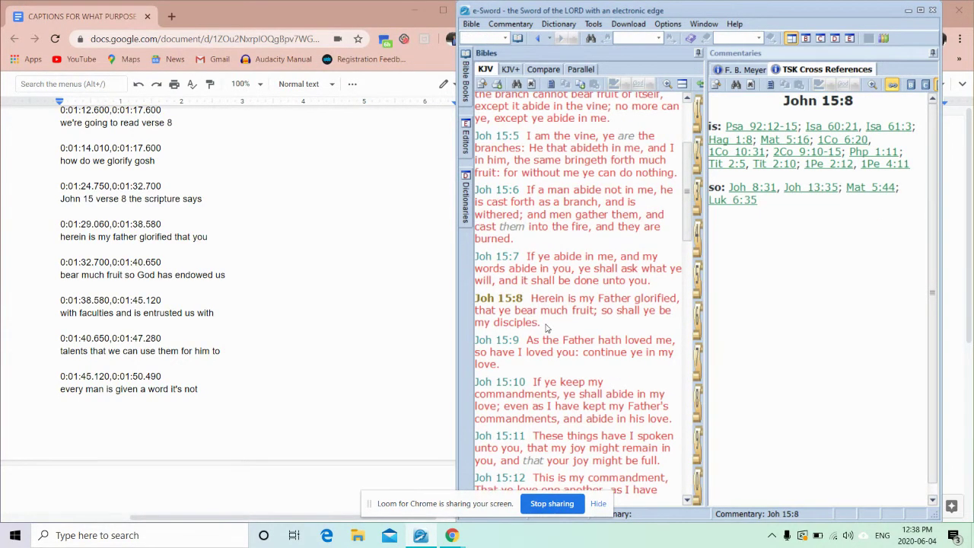
# - Read John 15:8 in the KJV text and compare its wording with the point made in item 3
pyautogui.moveTo(545, 328); pyautogui.dragTo(478, 305)
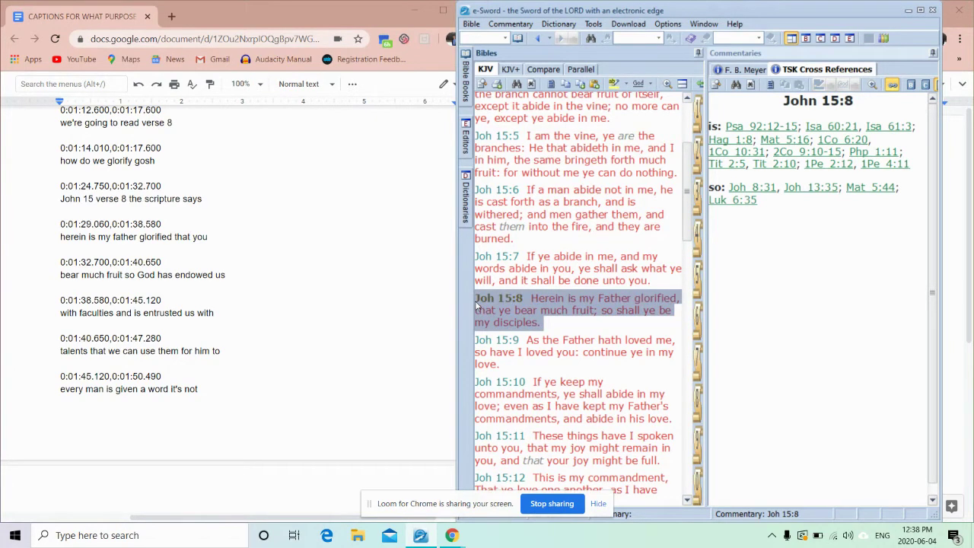
pyautogui.click(557, 324)
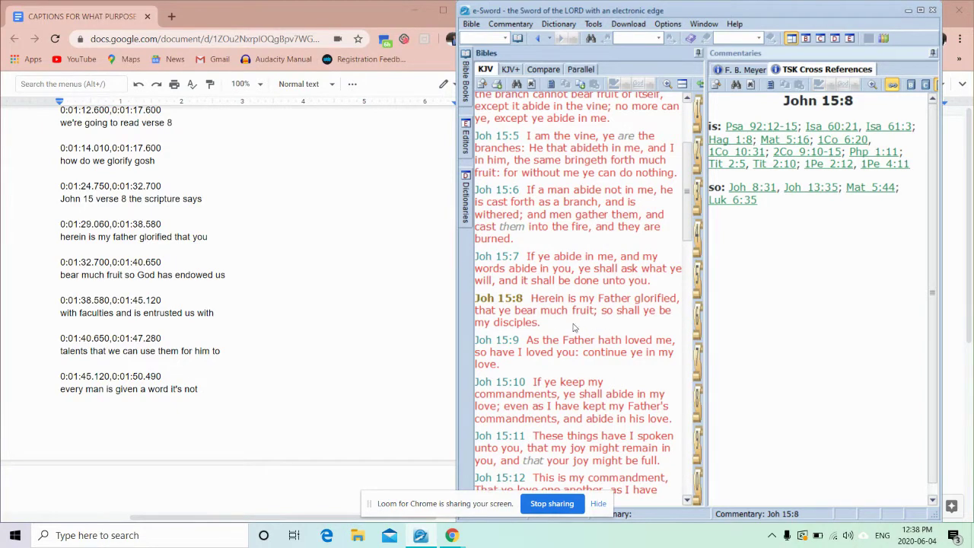
pyautogui.moveTo(571, 327); pyautogui.dragTo(475, 295)
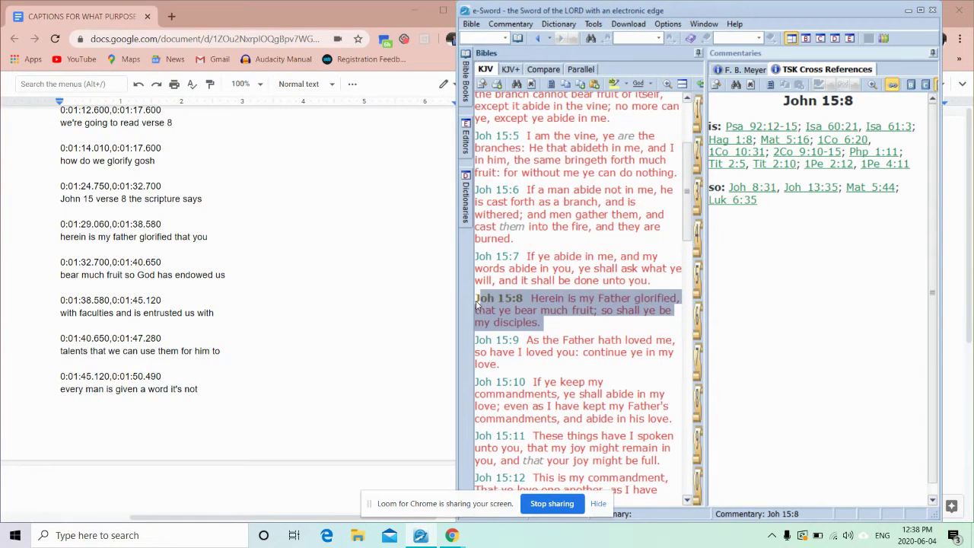
pyautogui.click(557, 326)
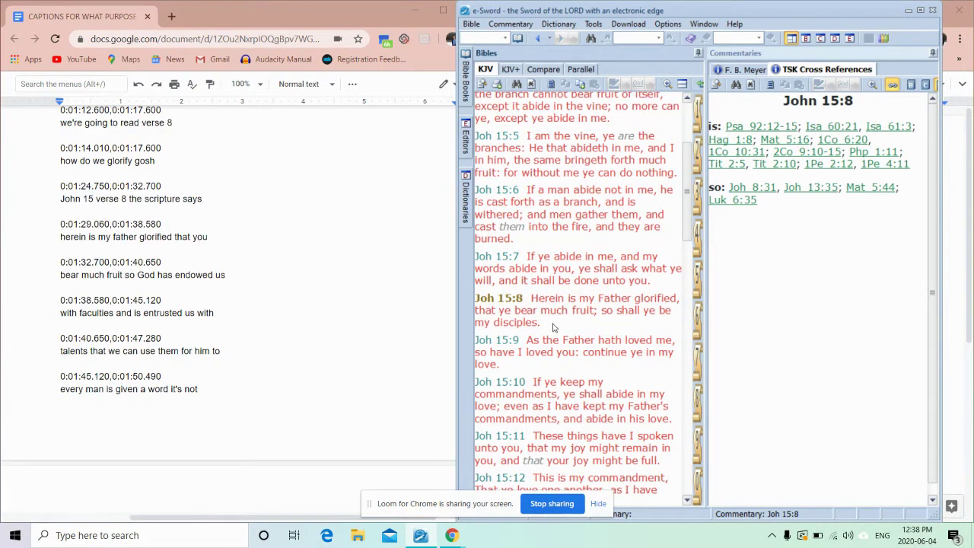
pyautogui.moveTo(542, 327)
pyautogui.mouseDown()
pyautogui.moveTo(476, 297)
pyautogui.moveTo(556, 327)
pyautogui.mouseUp()
pyautogui.moveTo(564, 326); pyautogui.dragTo(475, 298)
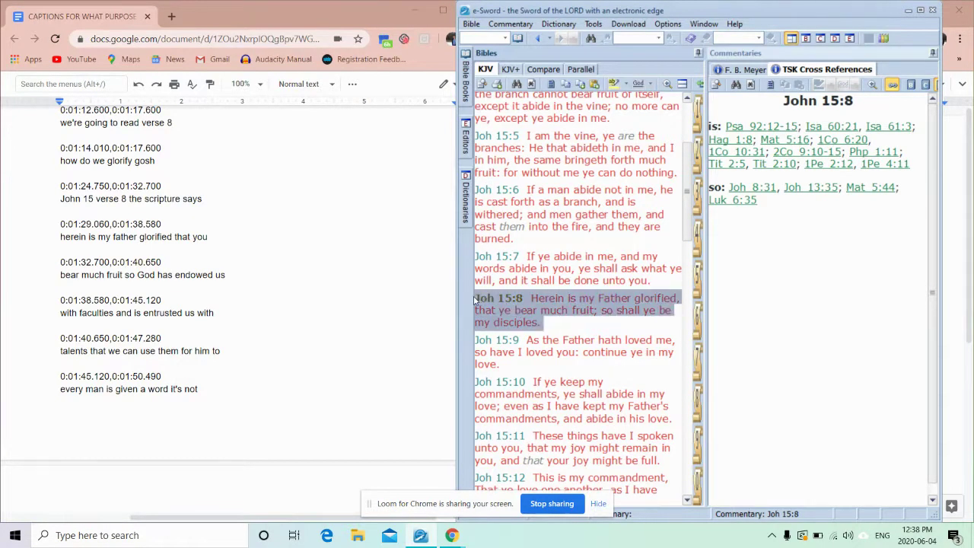
pyautogui.click(578, 327)
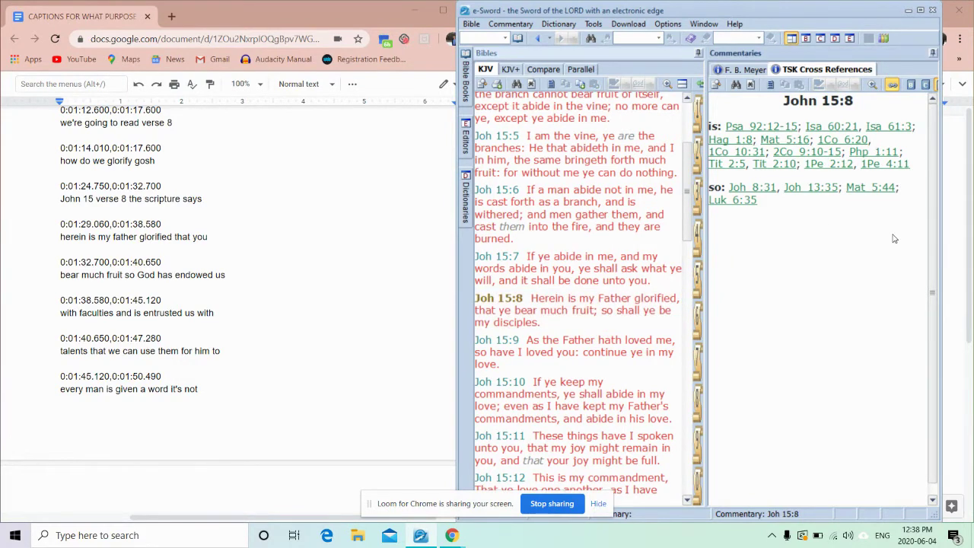
# - Switch back to the quotes document and end item 3 with a full stop followed by the reference "(Joh 15:8)"
pyautogui.click(958, 268)
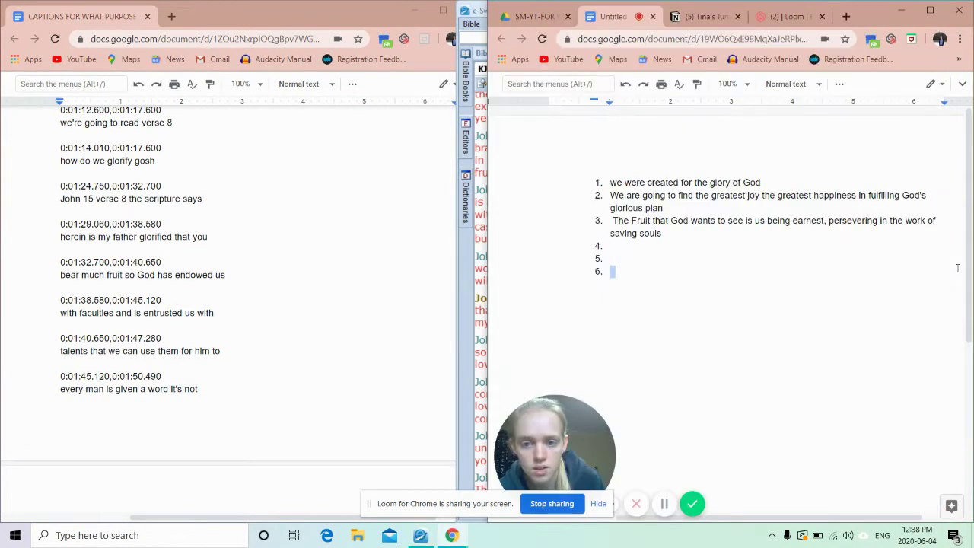
pyautogui.click(699, 231)
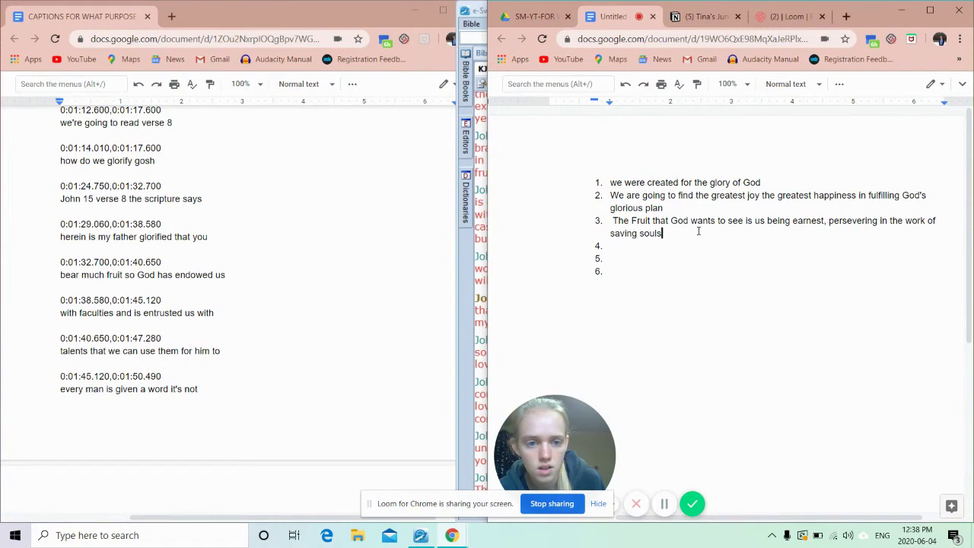
pyautogui.write('. ')
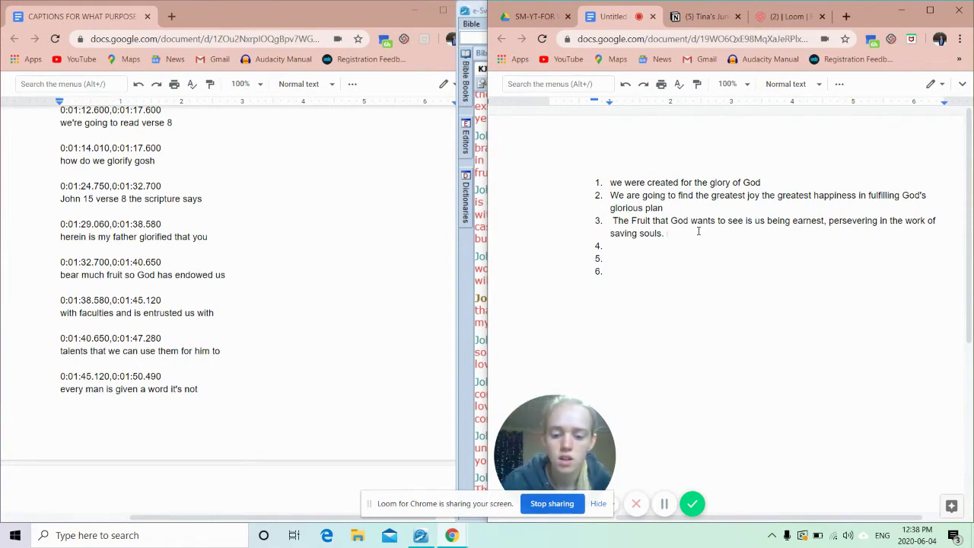
pyautogui.write('Jh')
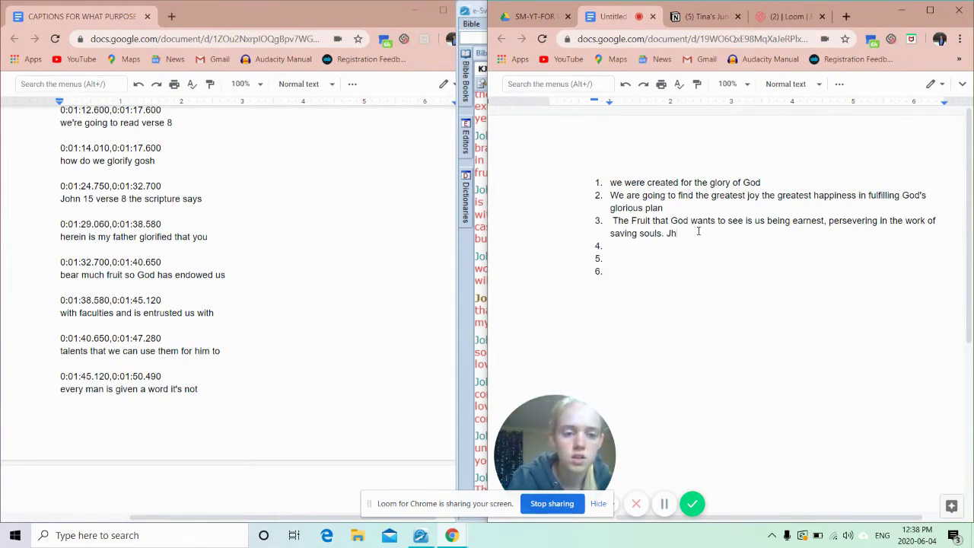
pyautogui.press('BackSpace')
pyautogui.press('BackSpace')
pyautogui.write('(')
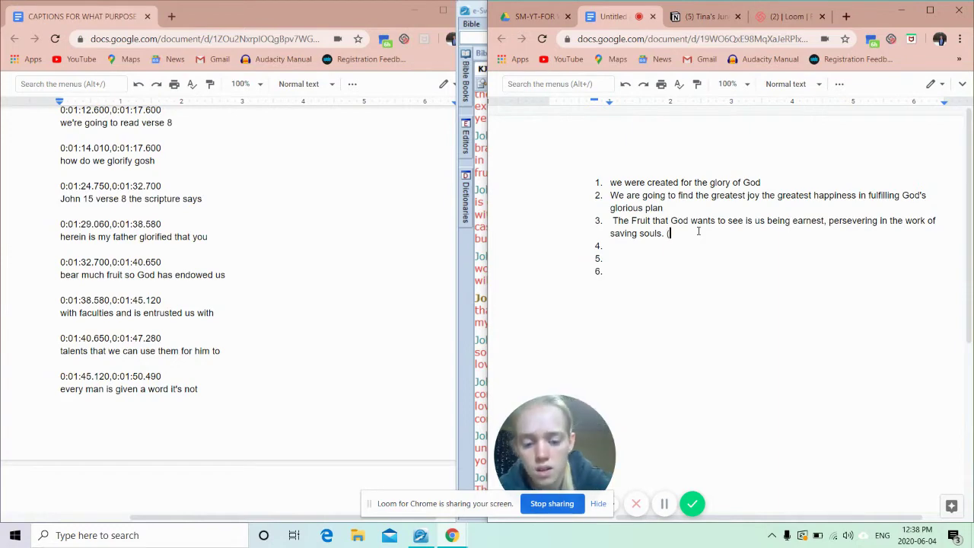
pyautogui.write('Joh')
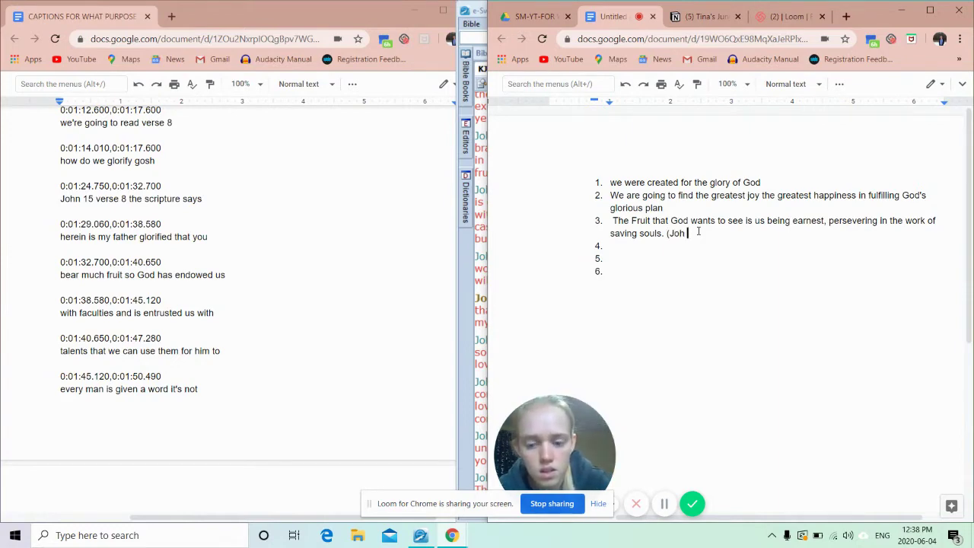
pyautogui.write(' 15')
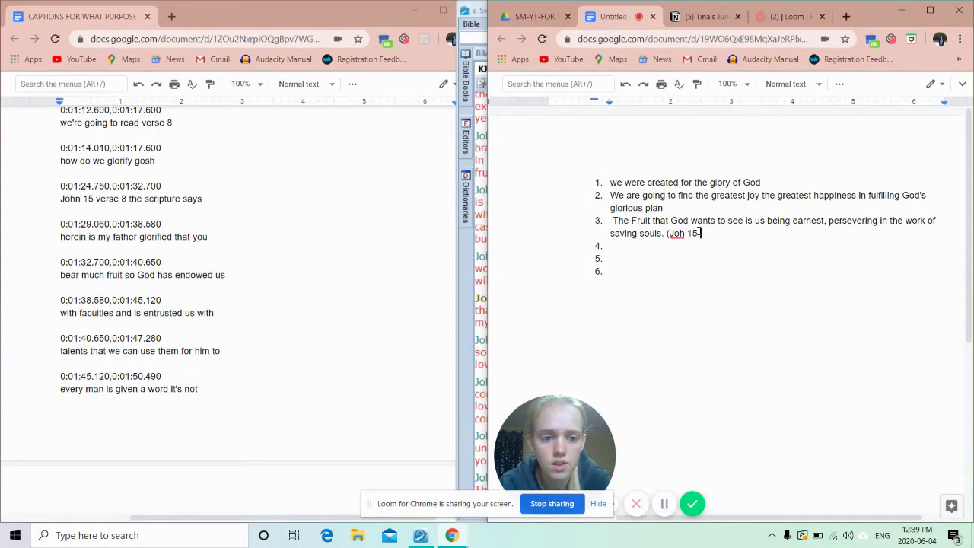
pyautogui.write(':8)')
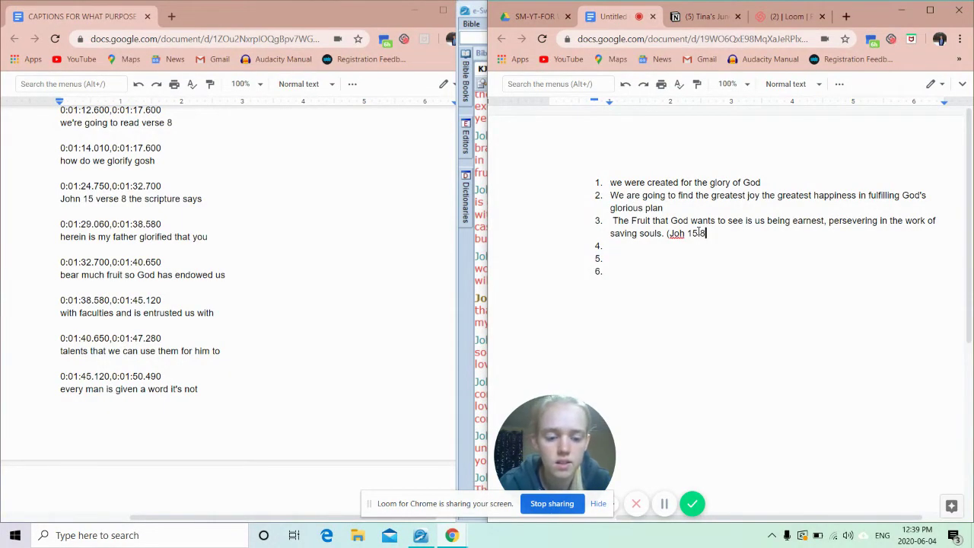
# - Reread the captions from "bear much fruit so God has endowed us" to "every man is given a word" for another quotable statement
pyautogui.moveTo(221, 276)
pyautogui.mouseDown()
pyautogui.moveTo(206, 279)
pyautogui.moveTo(236, 280)
pyautogui.mouseUp()
pyautogui.click(236, 281)
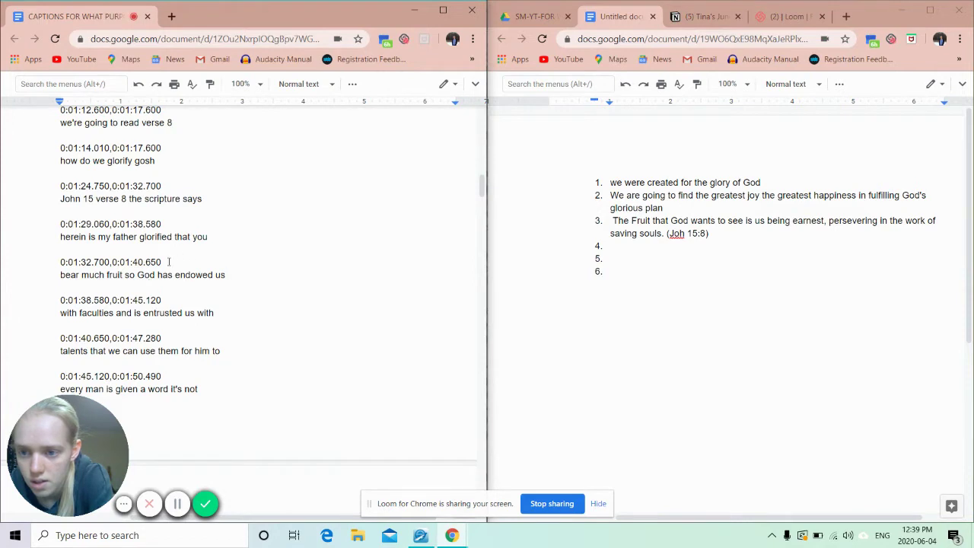
pyautogui.doubleClick(130, 276)
pyautogui.click(299, 284)
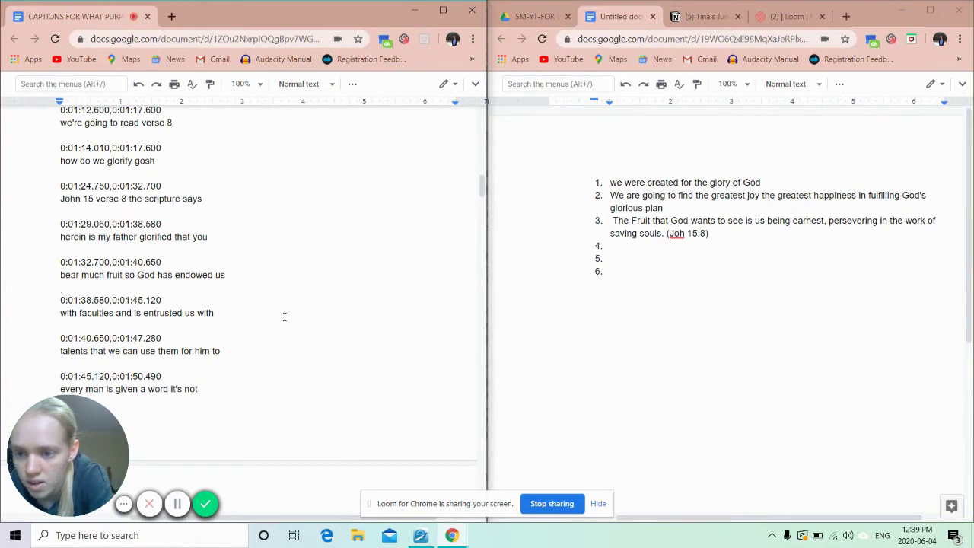
pyautogui.scroll(-1, 285, 316)
pyautogui.scroll(-2, 285, 317)
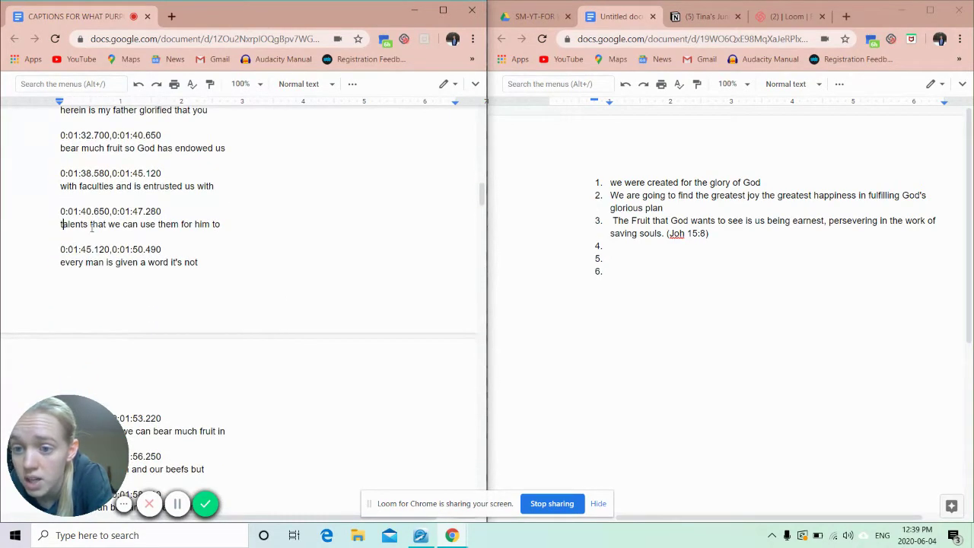
pyautogui.moveTo(61, 224); pyautogui.dragTo(236, 238)
pyautogui.click(236, 238)
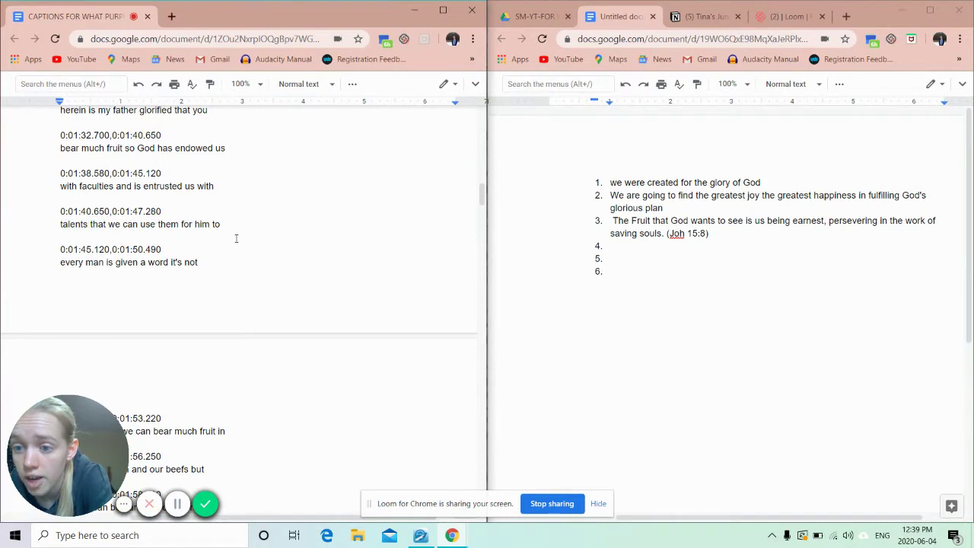
pyautogui.click(223, 274)
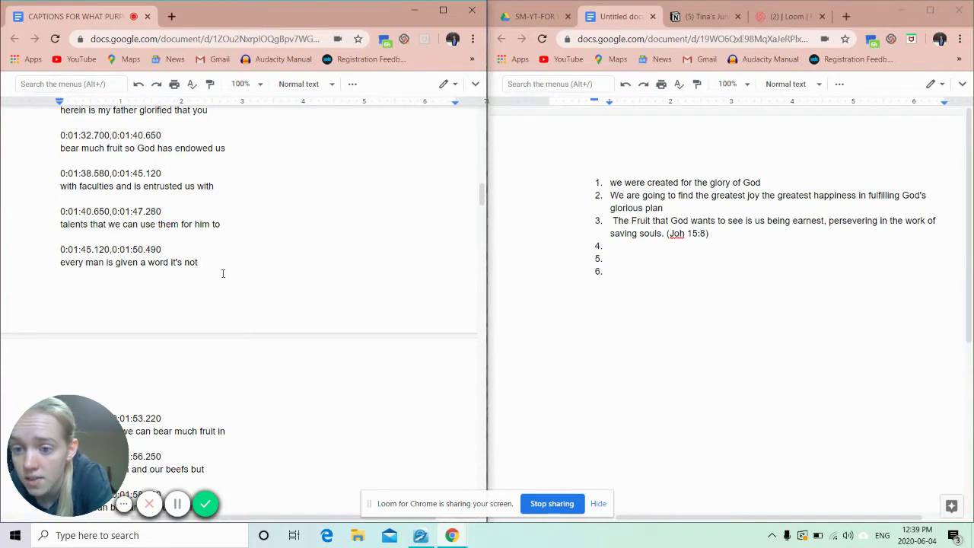
# - Read the captions from "merely so that we can bear much fruit" to "sharing with others" for another quotable statement
pyautogui.scroll(-1, 223, 274)
pyautogui.scroll(-1, 223, 274)
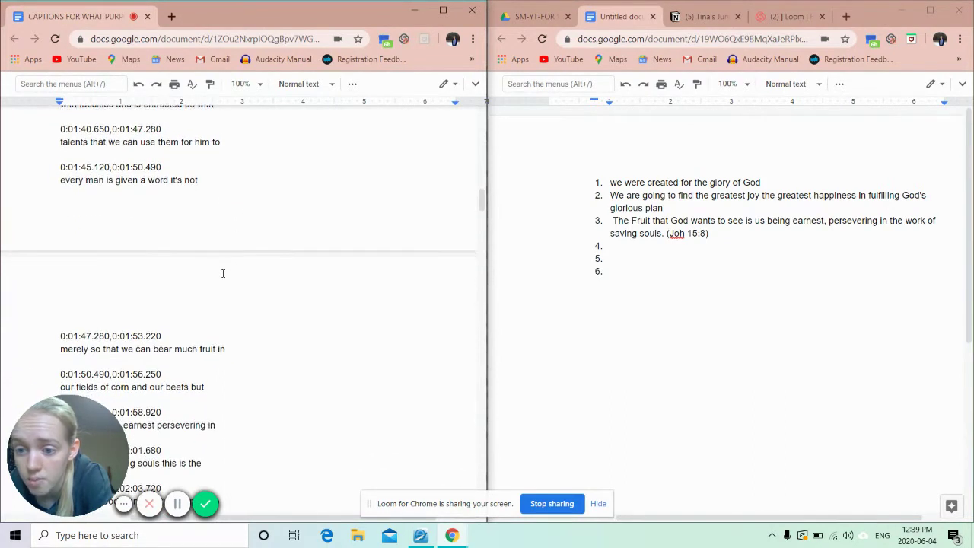
pyautogui.scroll(-1, 223, 273)
pyautogui.scroll(-1, 223, 273)
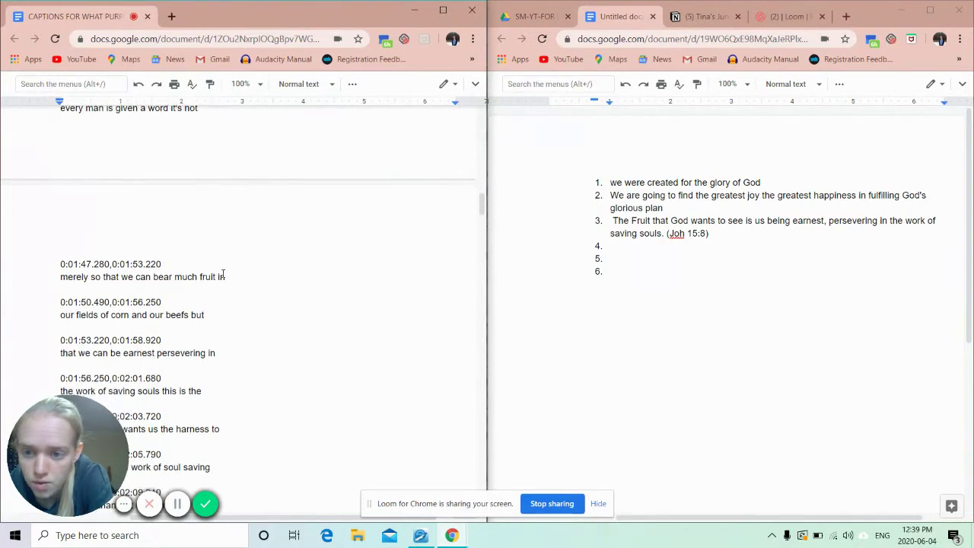
pyautogui.scroll(-2, 223, 273)
pyautogui.scroll(-1, 223, 273)
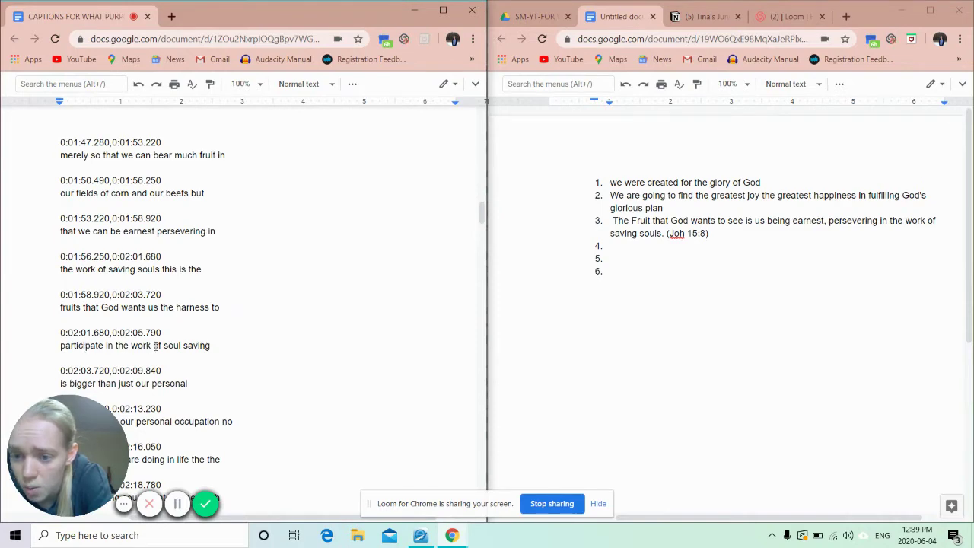
pyautogui.scroll(-2, 233, 350)
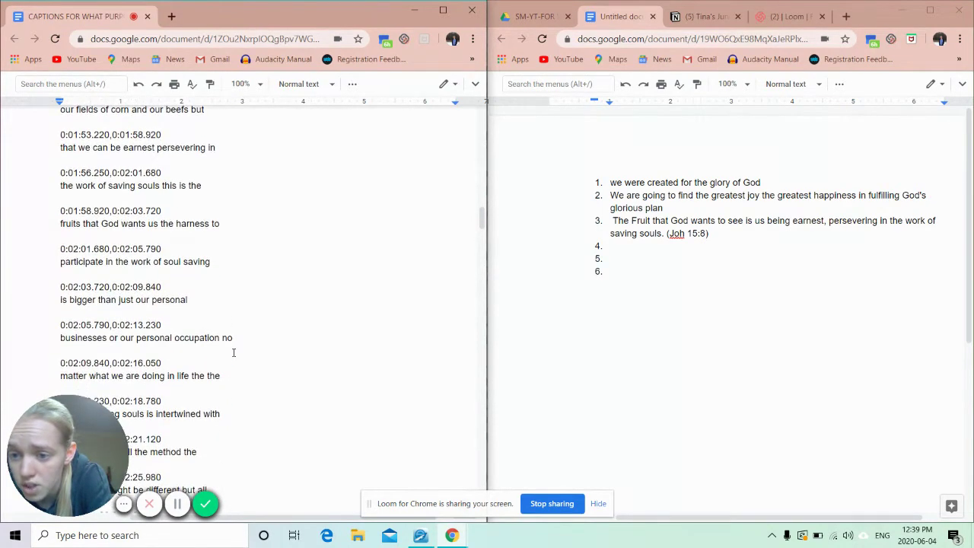
pyautogui.scroll(-1, 233, 352)
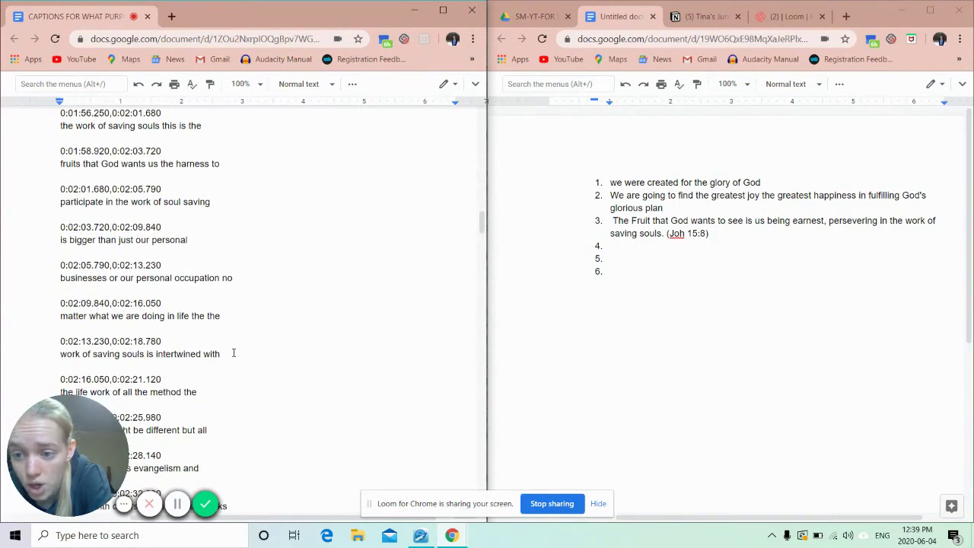
pyautogui.scroll(-1, 233, 352)
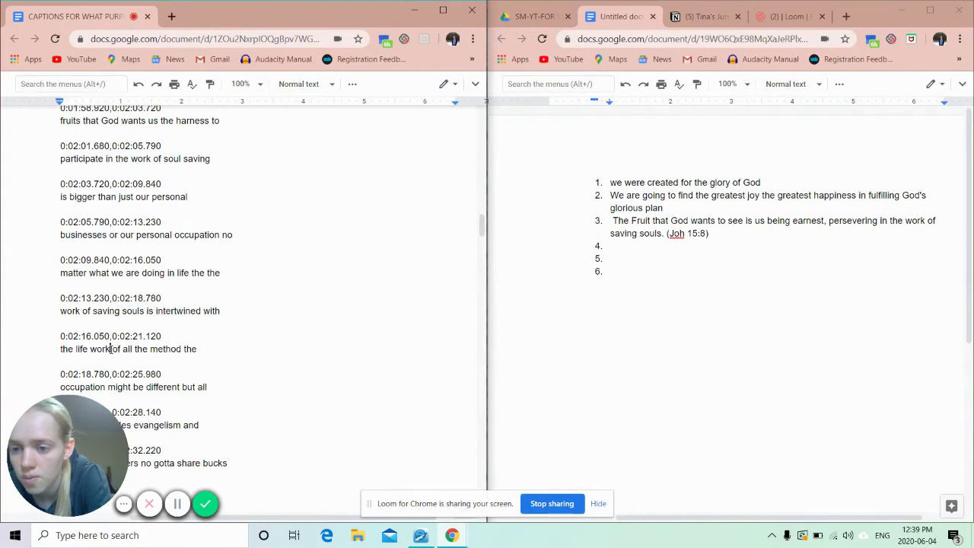
# - Write item 4 of the list as "No matter what we are doing in life, the work of saving souls should be intertwined."
pyautogui.click(644, 246)
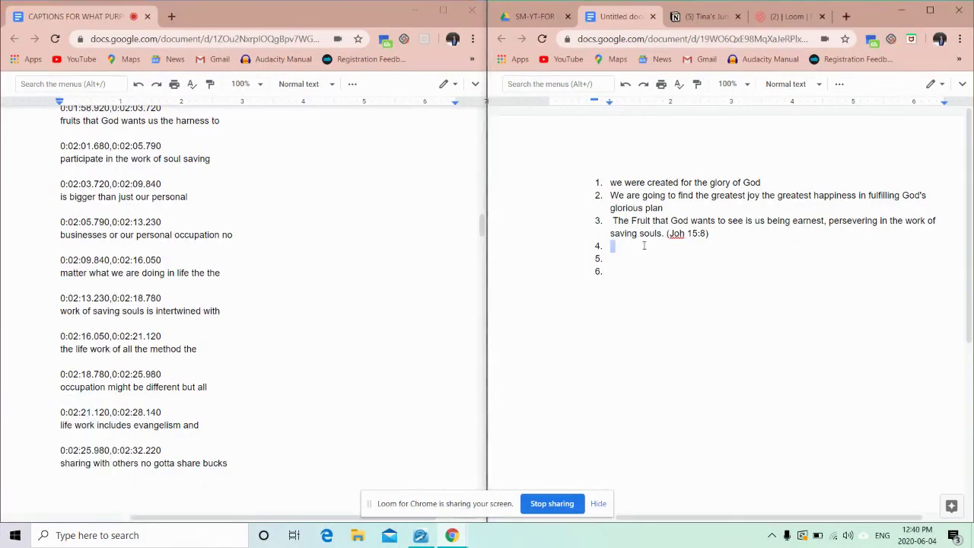
pyautogui.write('No')
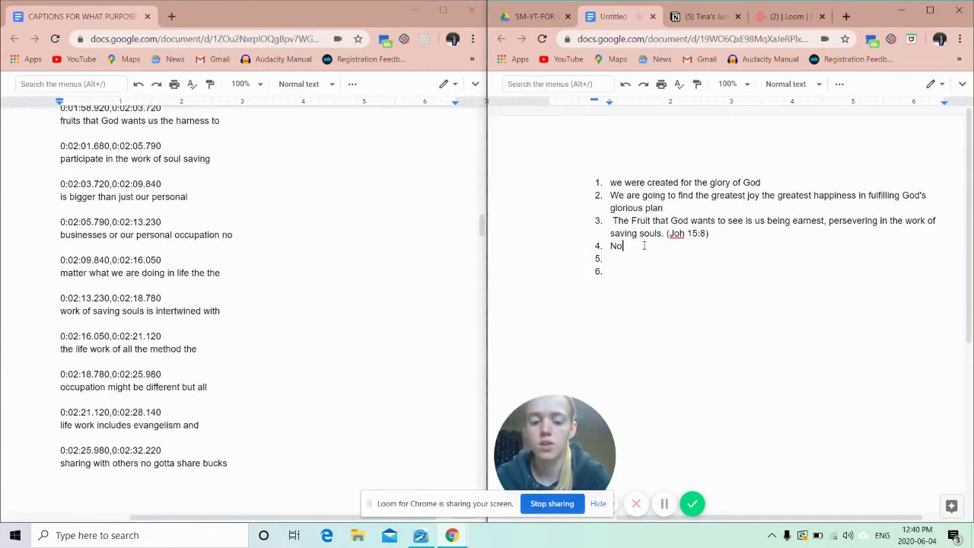
pyautogui.write(' matter ')
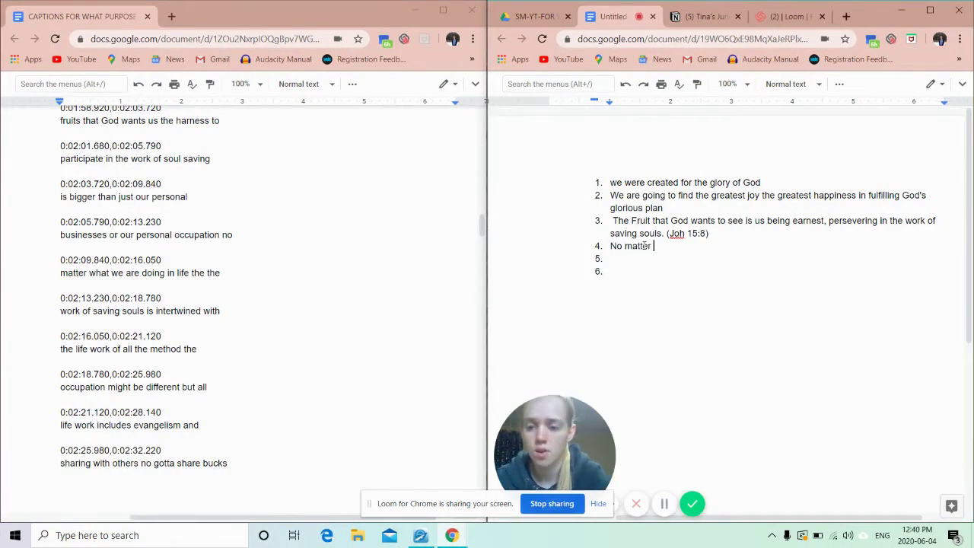
pyautogui.write('what w')
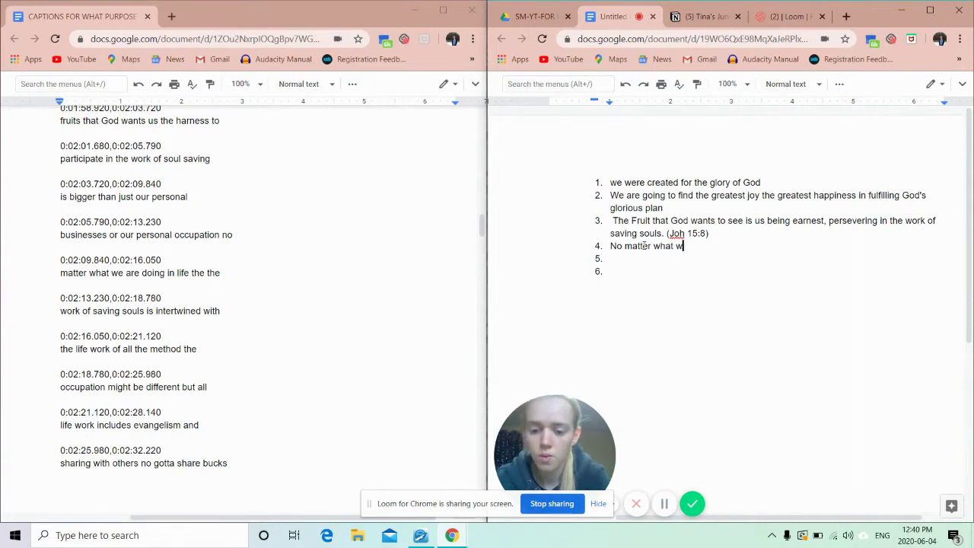
pyautogui.write('e are doing ')
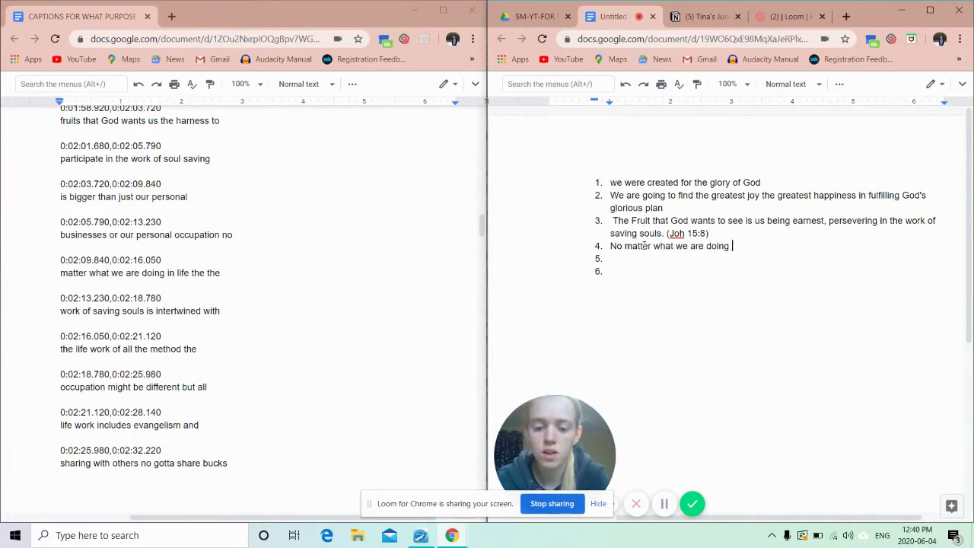
pyautogui.write('in life')
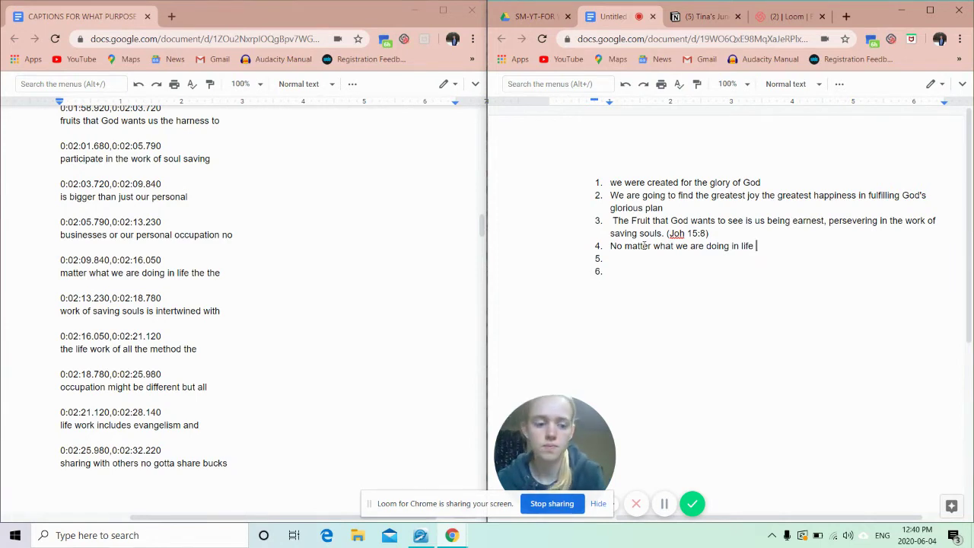
pyautogui.press('BackSpace')
pyautogui.write(', the')
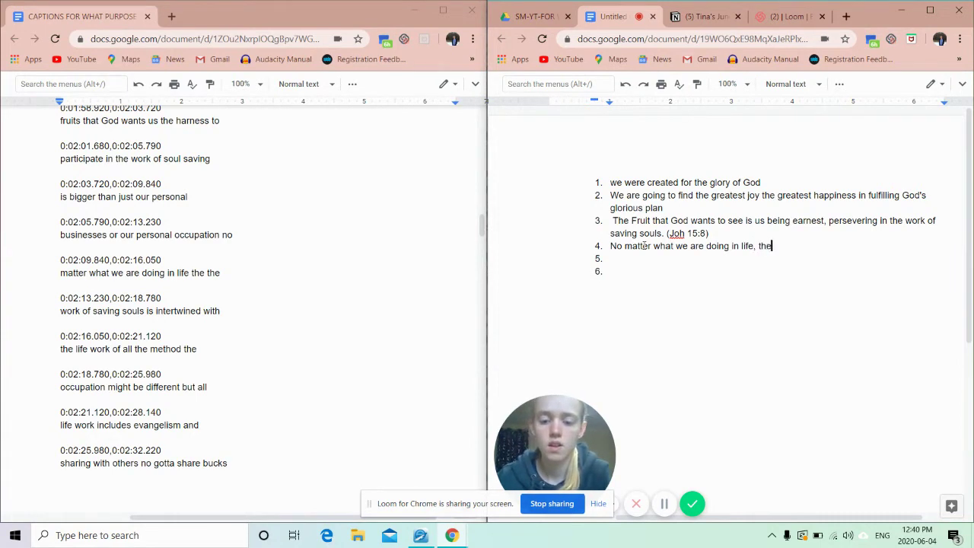
pyautogui.write(' work of ')
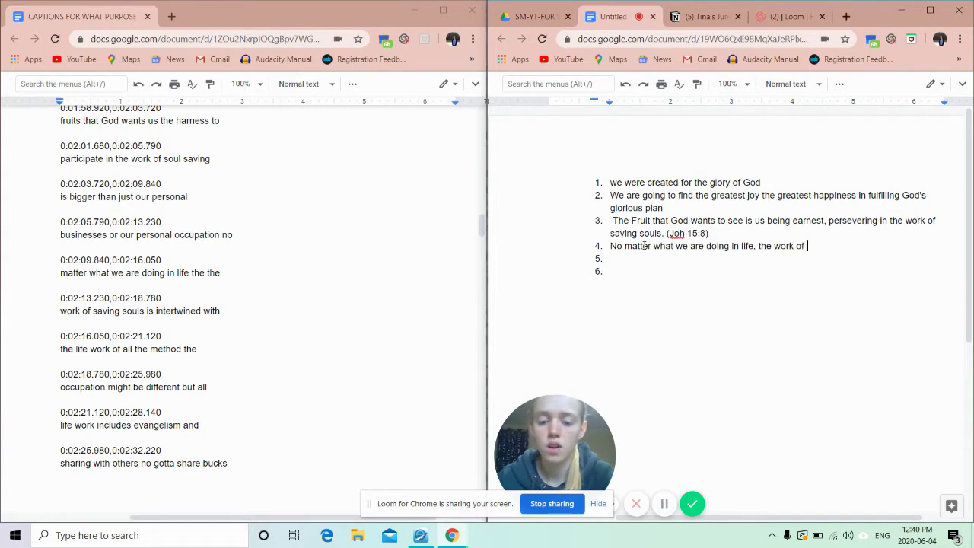
pyautogui.write('saving ')
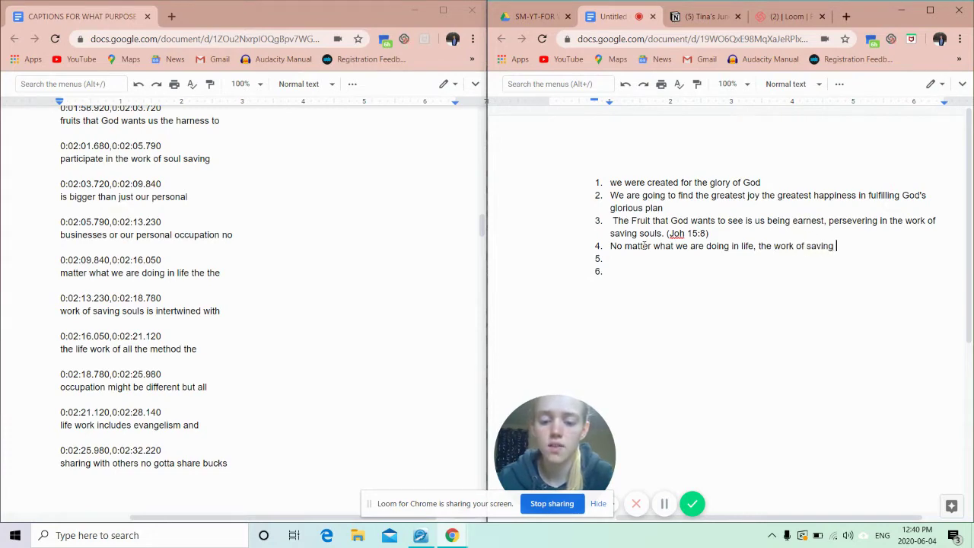
pyautogui.write('soulss')
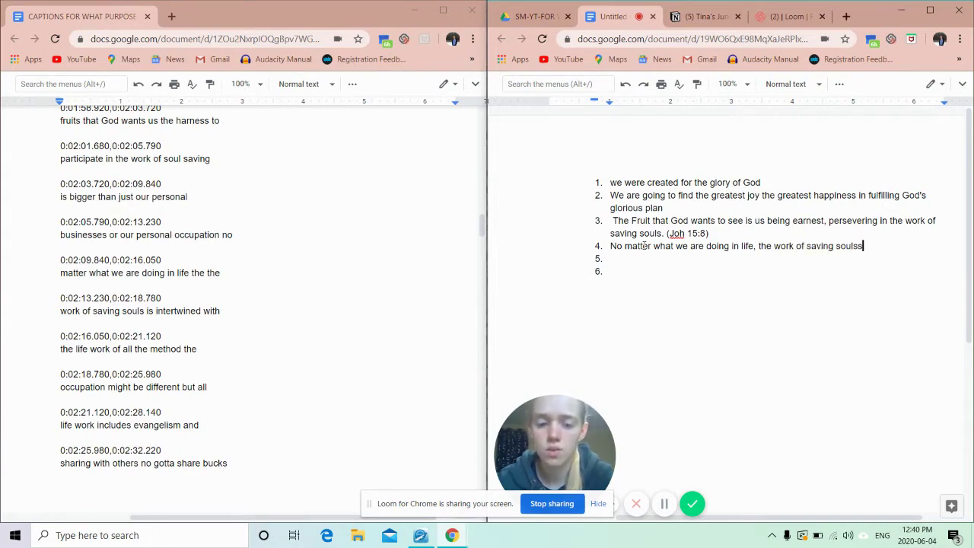
pyautogui.press('BackSpace')
pyautogui.press('BackSpace')
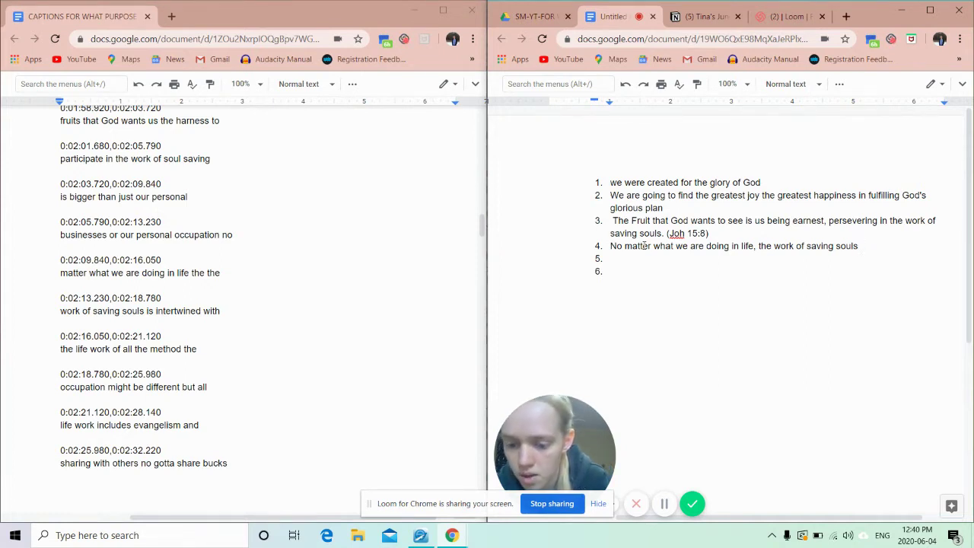
pyautogui.write('should be inter')
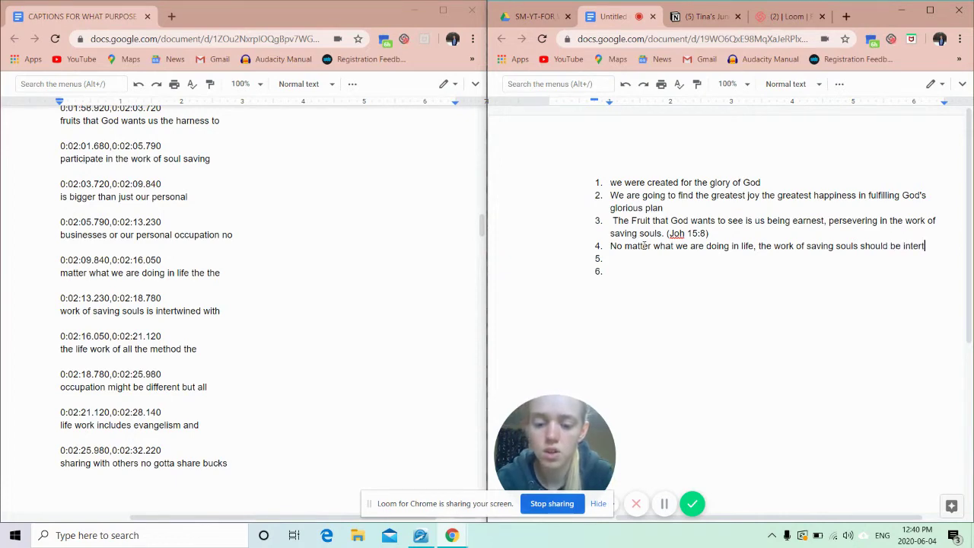
pyautogui.write('twined.')
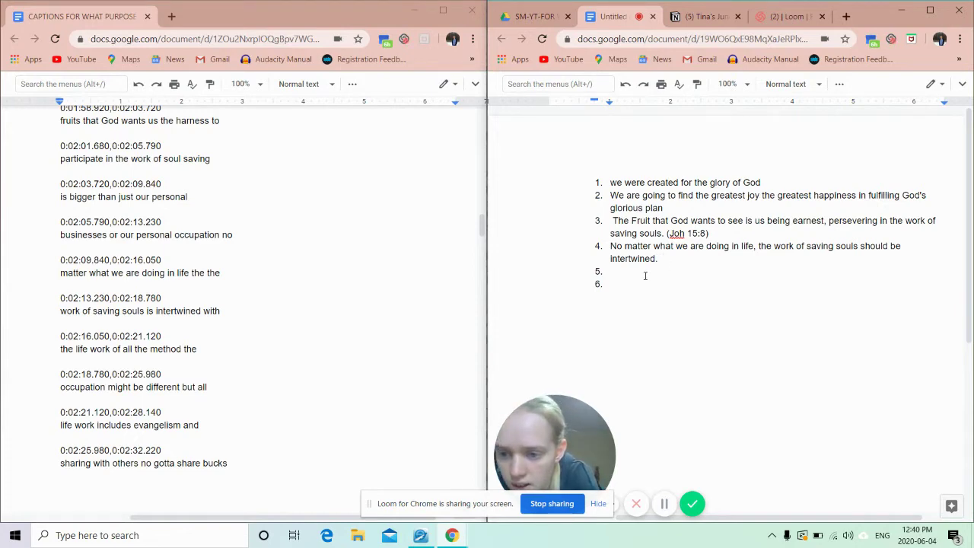
# - Take the caption statement about life work and evangelism and write item 5 as "All our lifework includes evangelism."
pyautogui.scroll(-4, 247, 357)
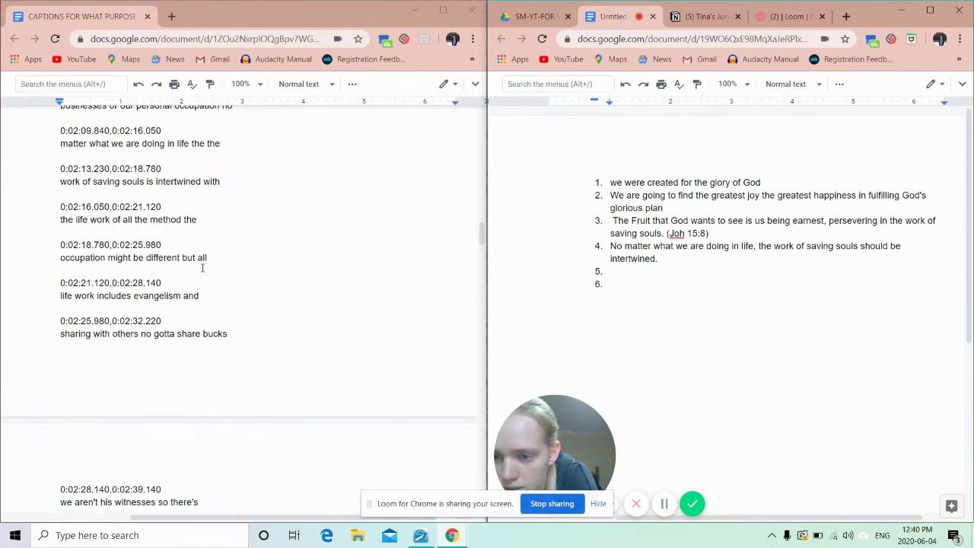
pyautogui.click(207, 261)
pyautogui.tripleClick(213, 260)
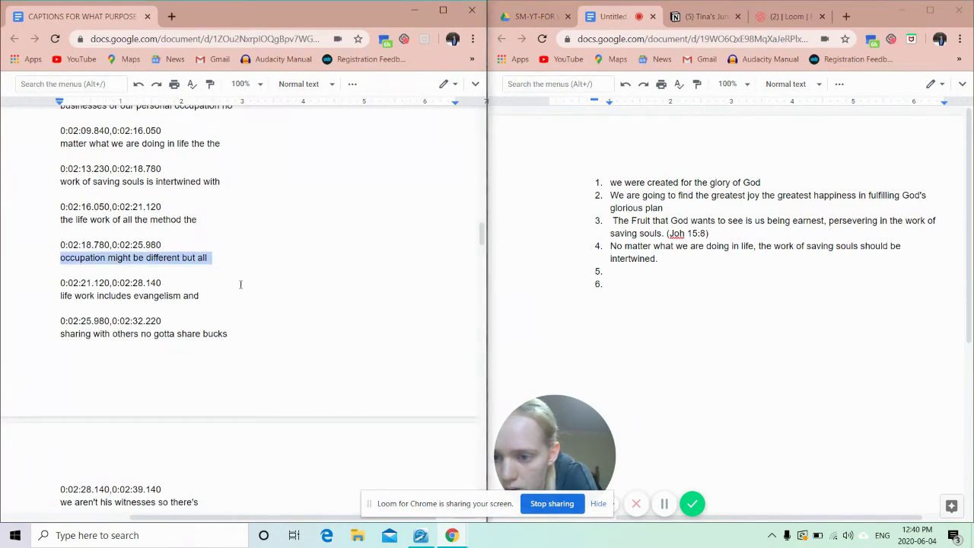
pyautogui.click(241, 285)
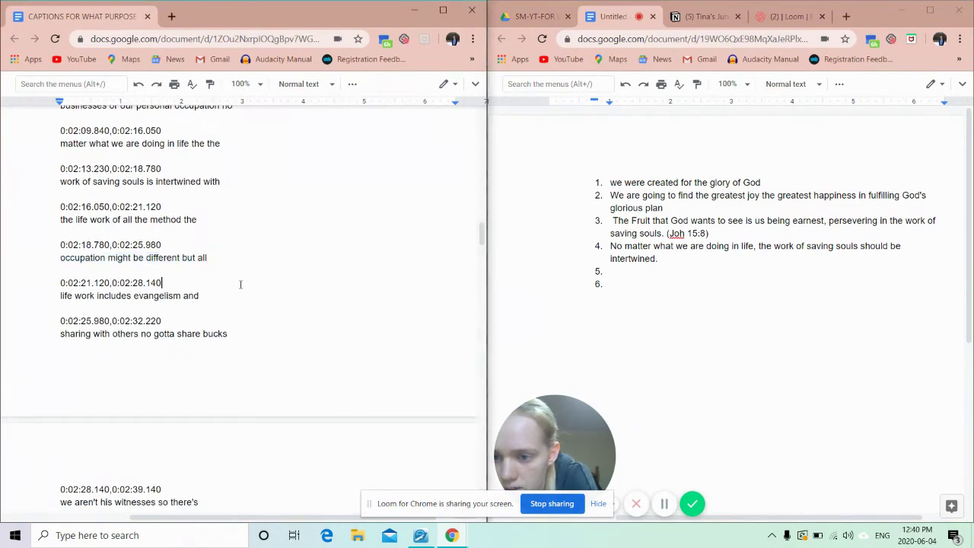
pyautogui.click(629, 274)
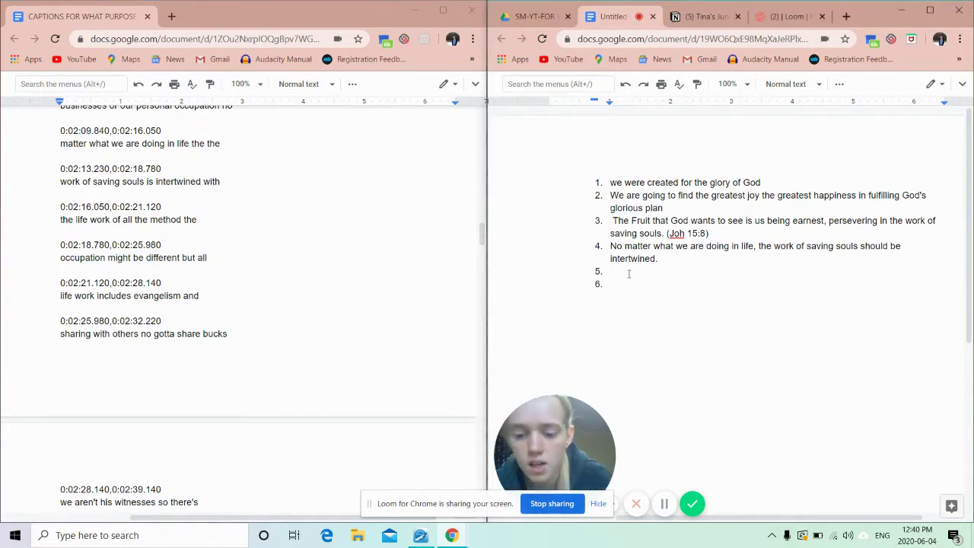
pyautogui.write('All ')
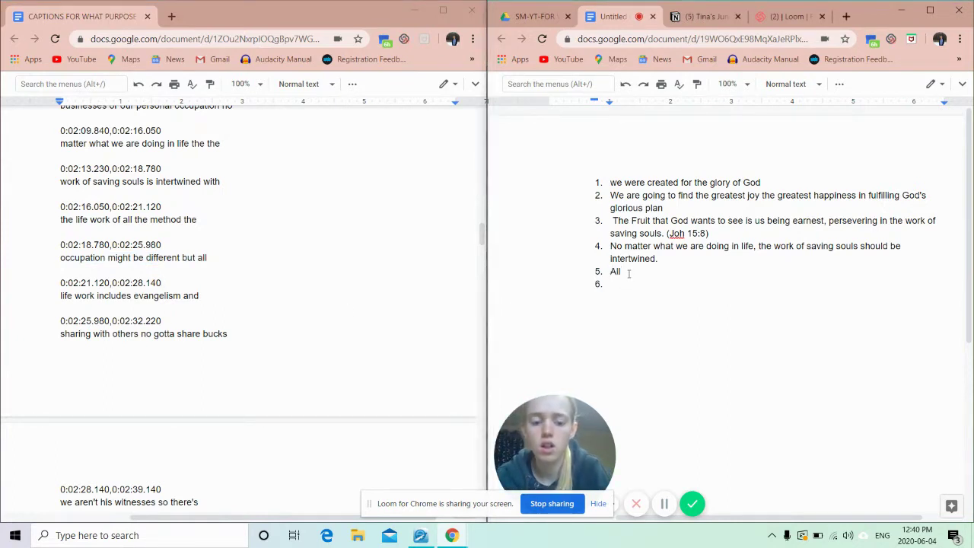
pyautogui.write('our life')
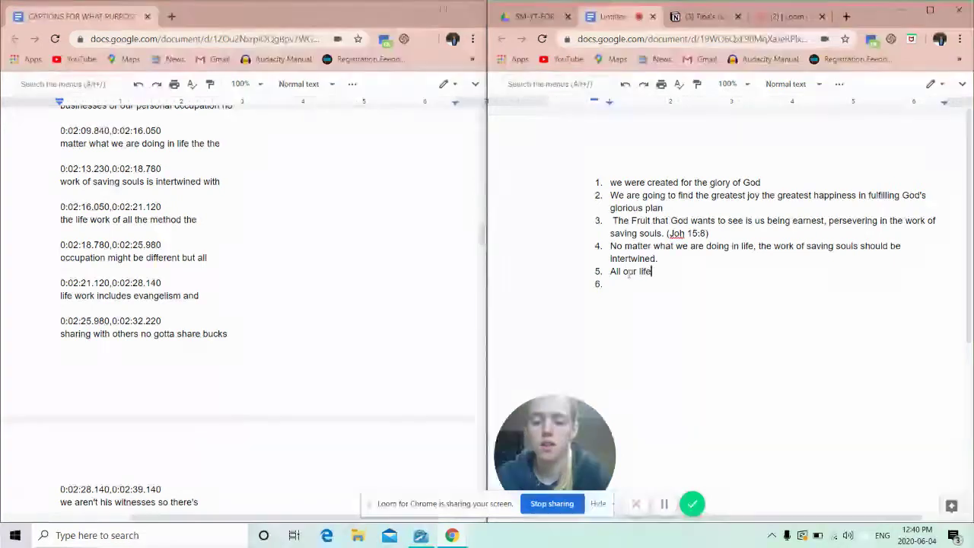
pyautogui.press('BackSpace')
pyautogui.write('wor')
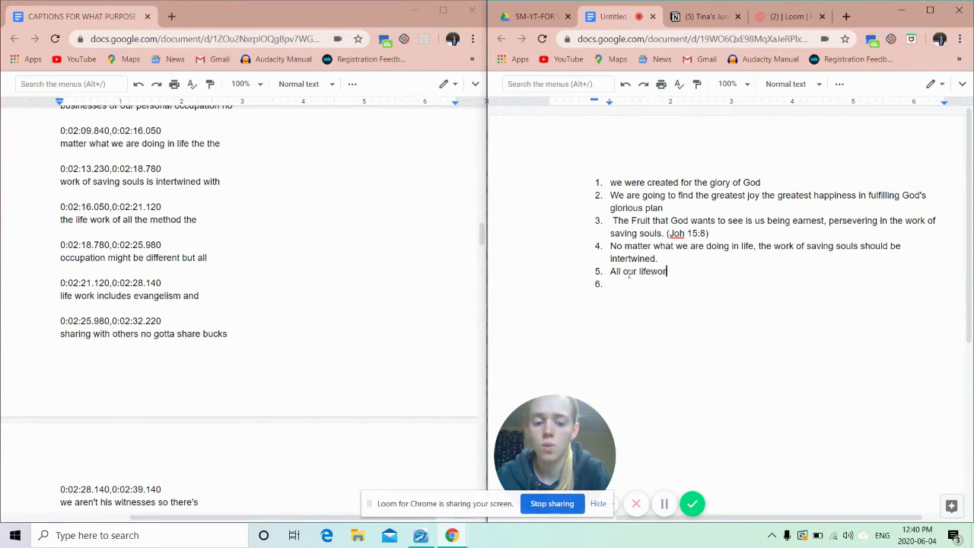
pyautogui.write('k inclu')
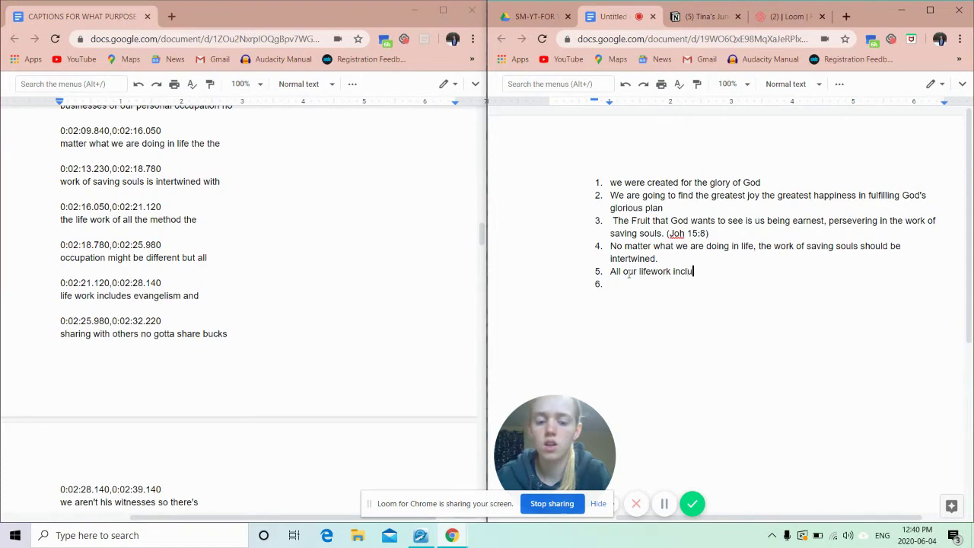
pyautogui.write('des ev')
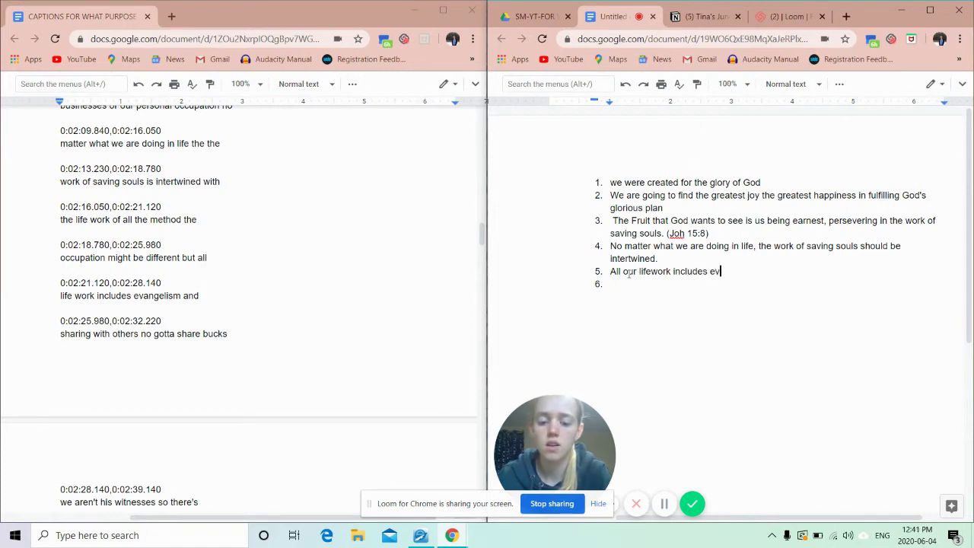
pyautogui.write('angelism.')
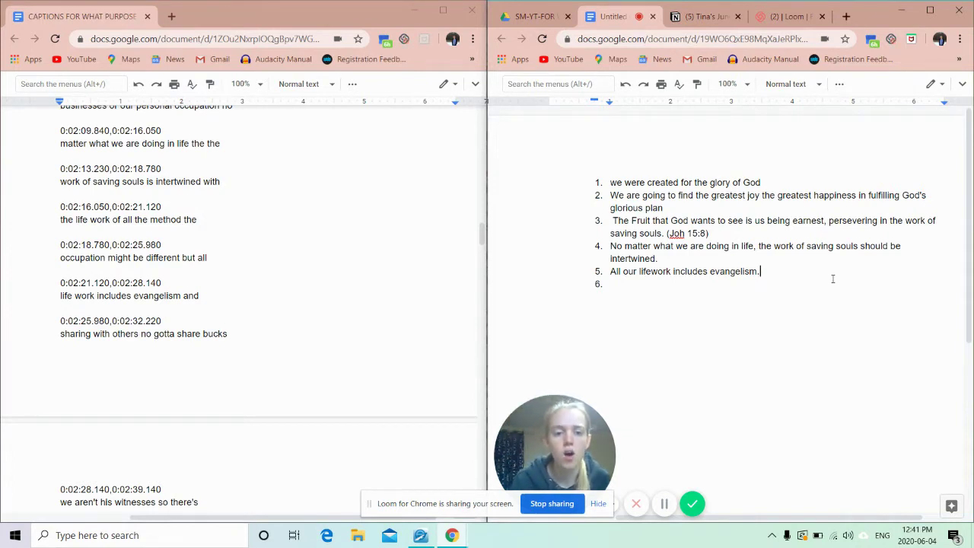
# - Remove the stray space before "The Fruit" at the start of item 3
pyautogui.click(614, 220)
pyautogui.press('BackSpace')
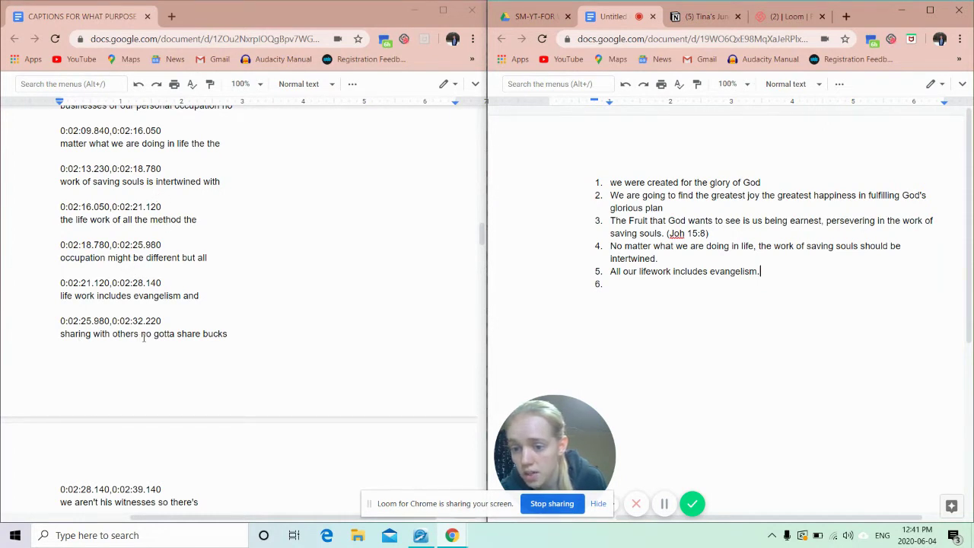
# - Read the captions from "we aren't his witnesses" through the Mark 11:24 passage for another quotable statement
pyautogui.scroll(-3, 244, 337)
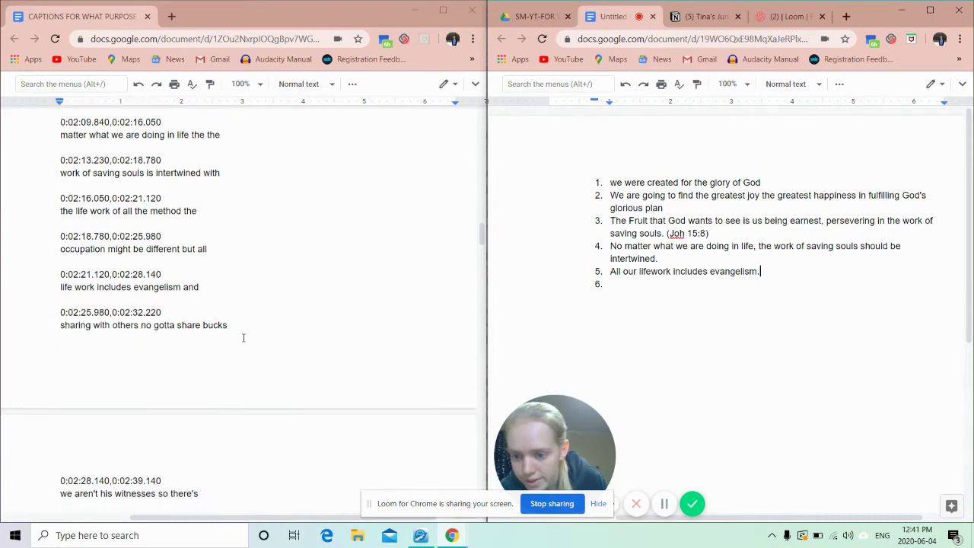
pyautogui.scroll(-2, 244, 338)
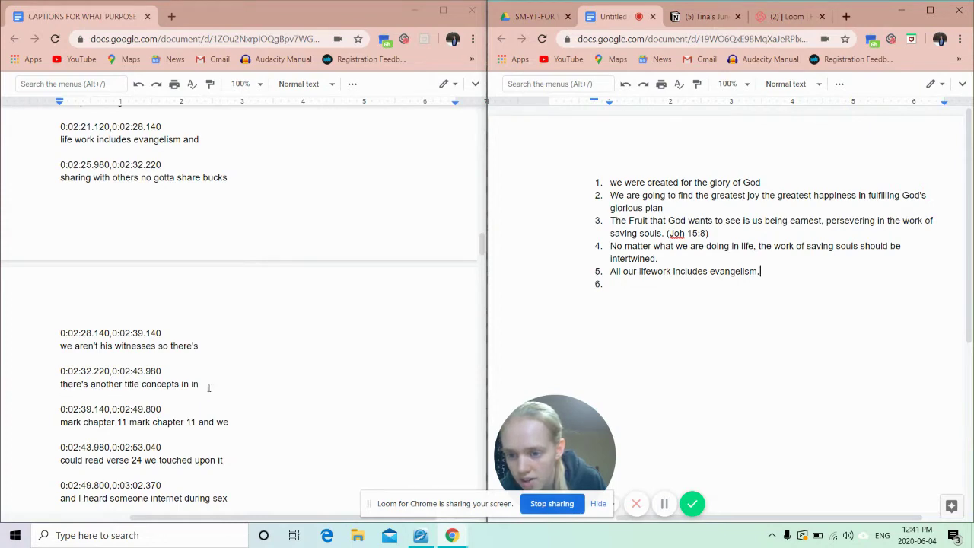
pyautogui.scroll(-2, 258, 389)
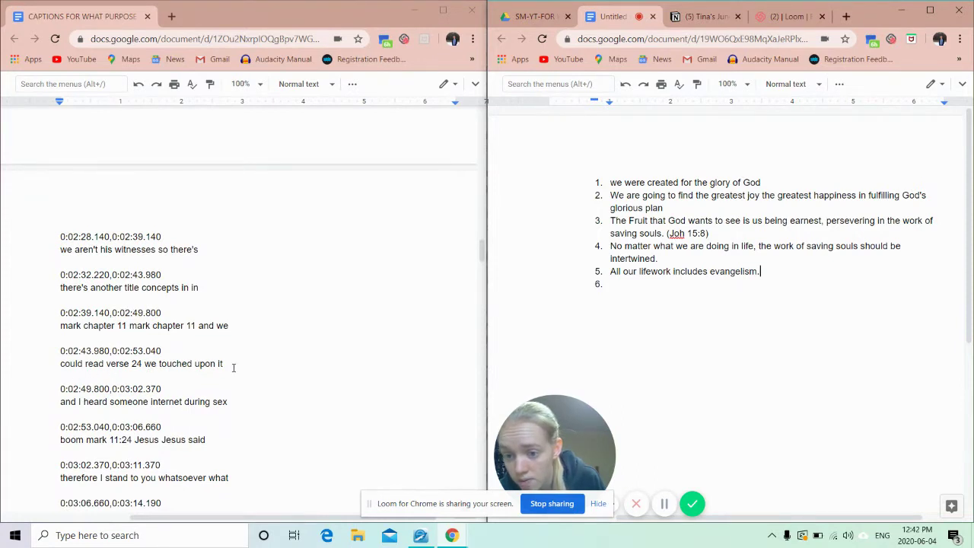
pyautogui.scroll(-2, 280, 375)
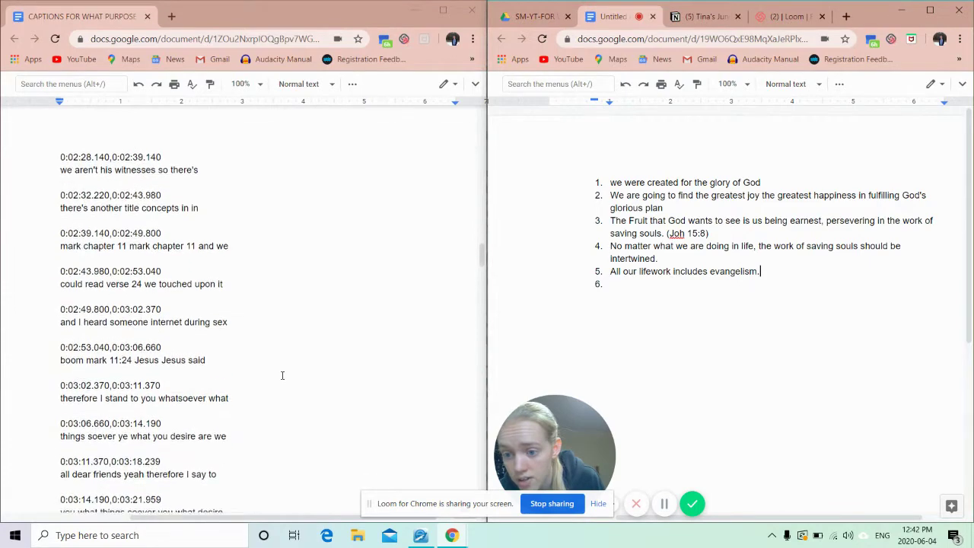
pyautogui.scroll(-2, 282, 376)
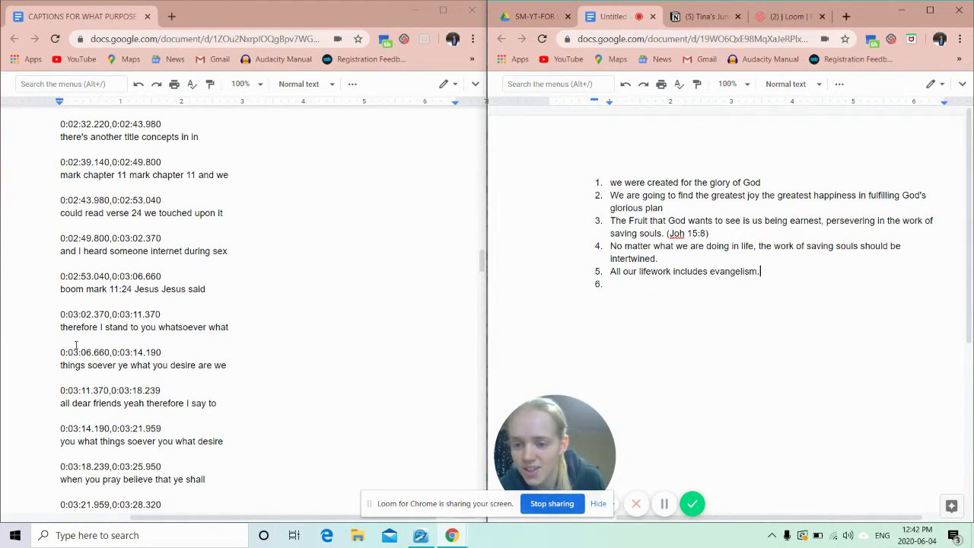
pyautogui.click(211, 328)
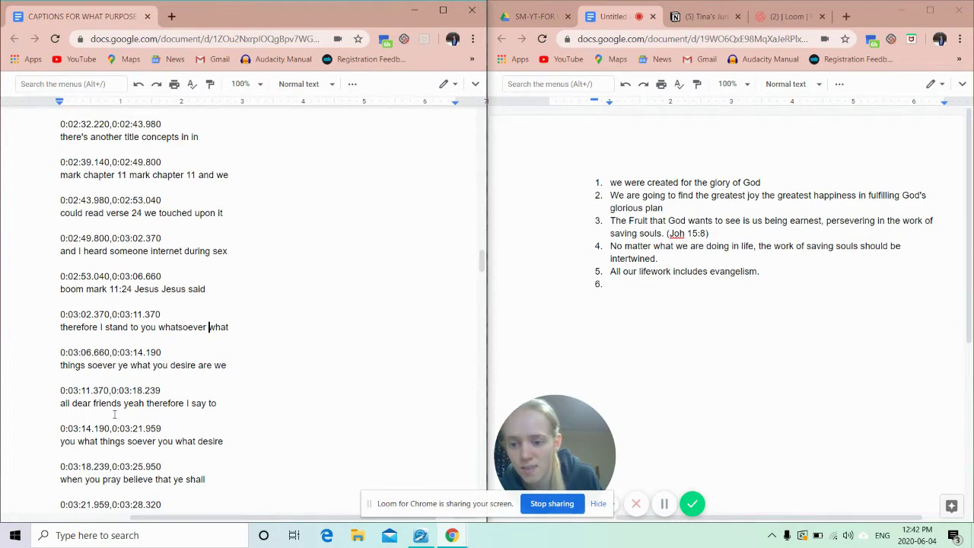
# - Switch to e-Sword and look up Mark 11:24 in the KJV Bible
pyautogui.click(419, 539)
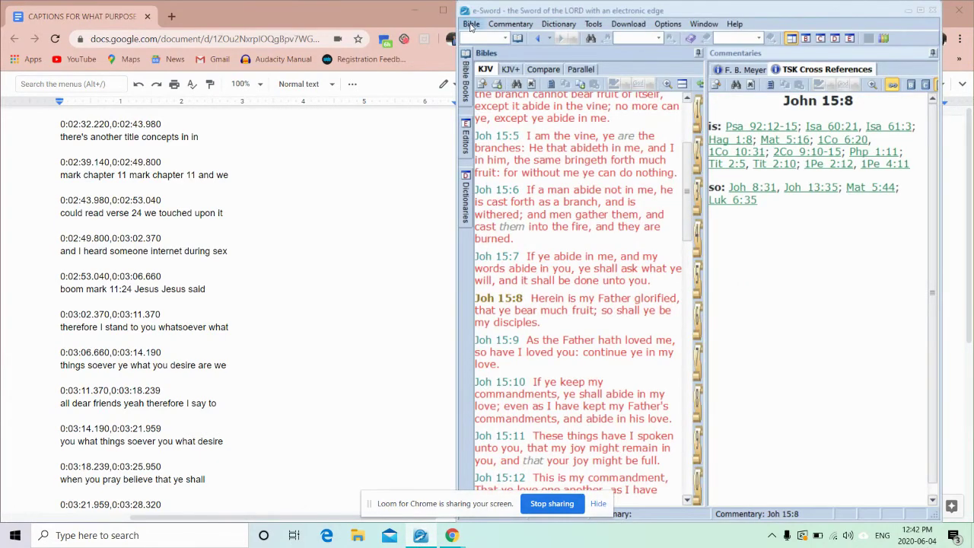
pyautogui.click(473, 37)
pyautogui.write('m')
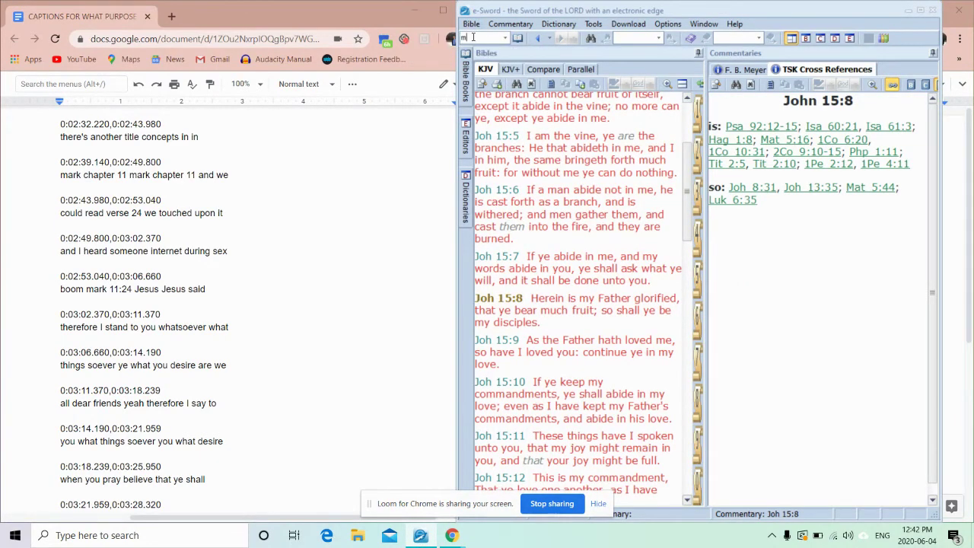
pyautogui.write('ark 11:24')
pyautogui.press('Return')
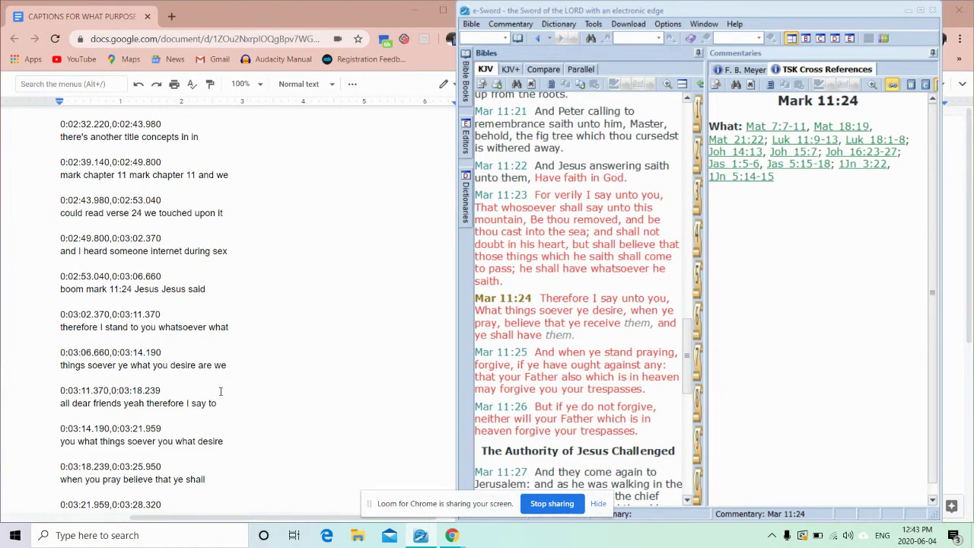
# - Read the captions after the Mark 11:24 quotation up to "prayer of faith is a divine science", and return to the numbered list document
pyautogui.scroll(-2, 220, 392)
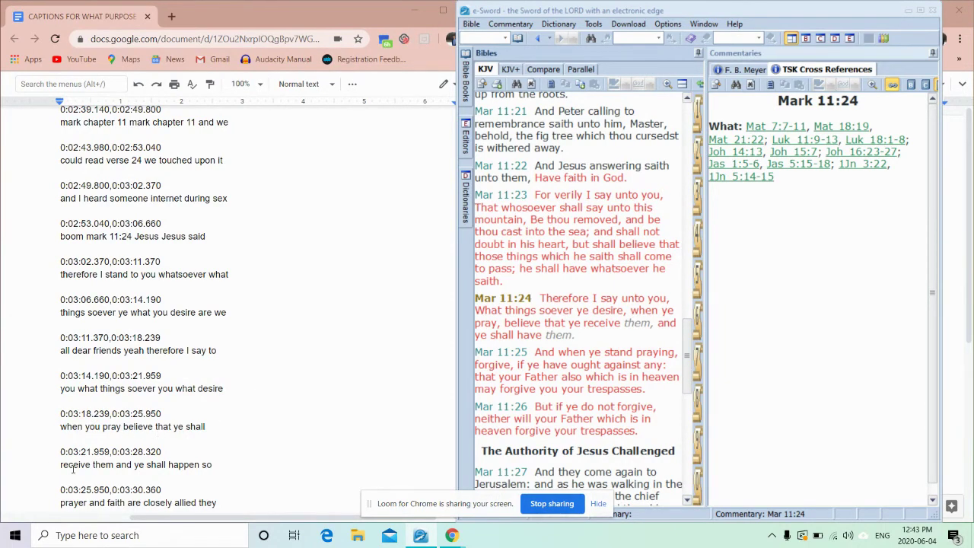
pyautogui.scroll(-2, 233, 474)
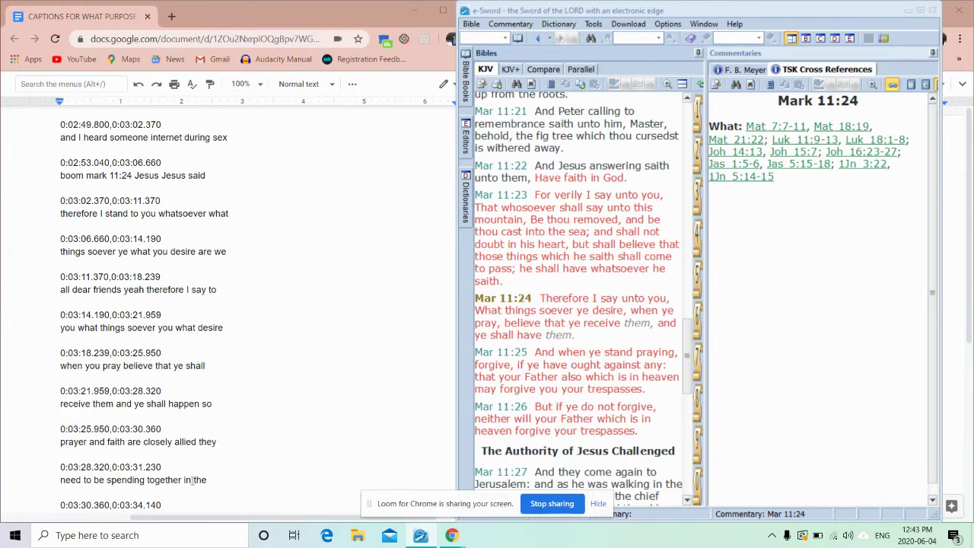
pyautogui.scroll(-2, 225, 474)
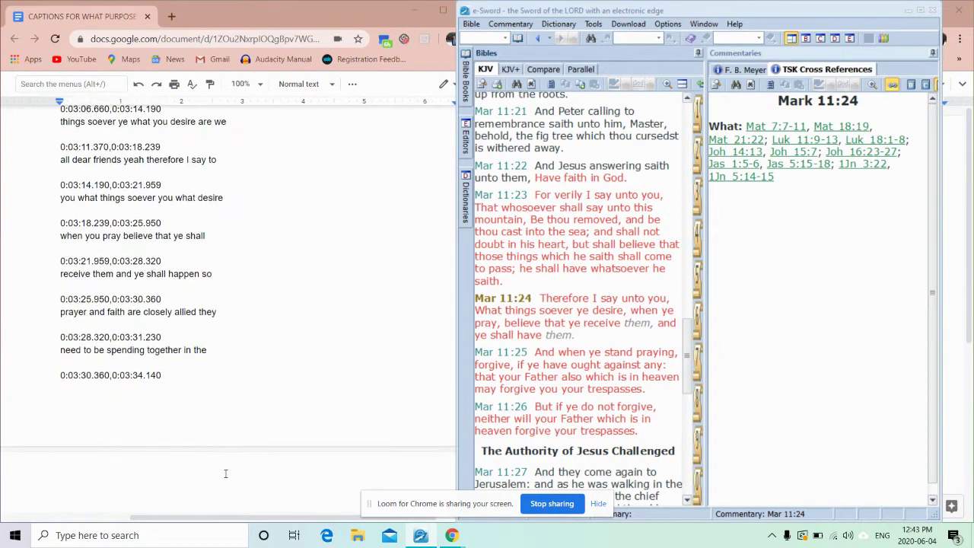
pyautogui.scroll(-2, 225, 473)
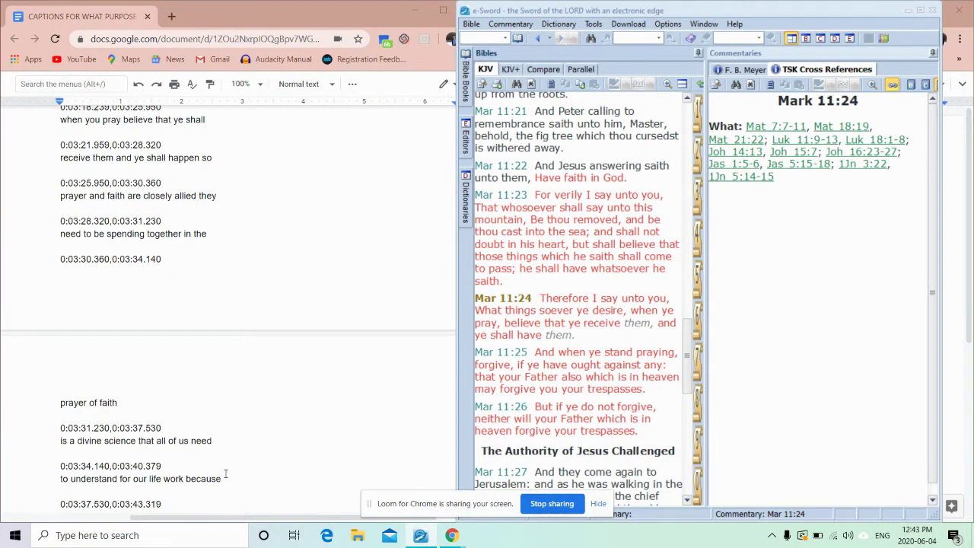
pyautogui.click(225, 474)
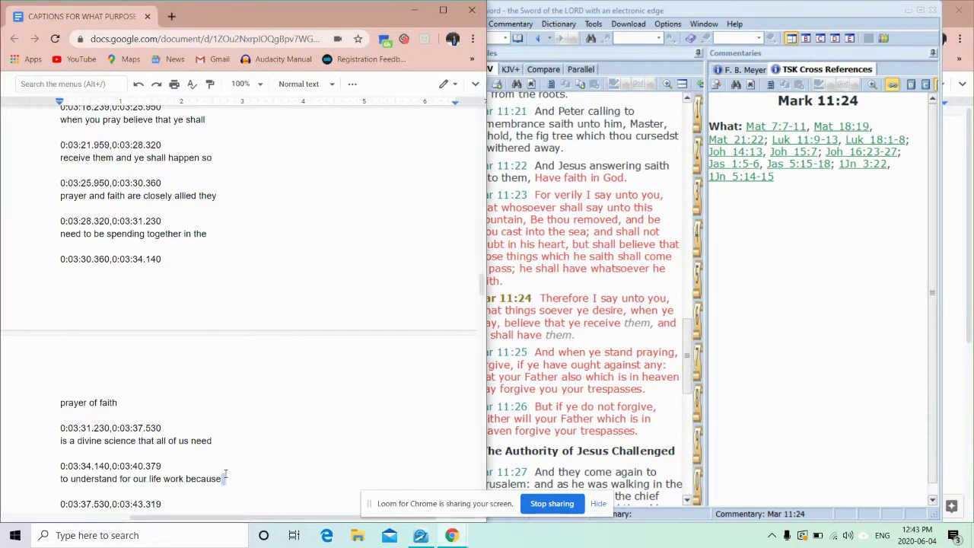
pyautogui.click(310, 463)
pyautogui.click(952, 184)
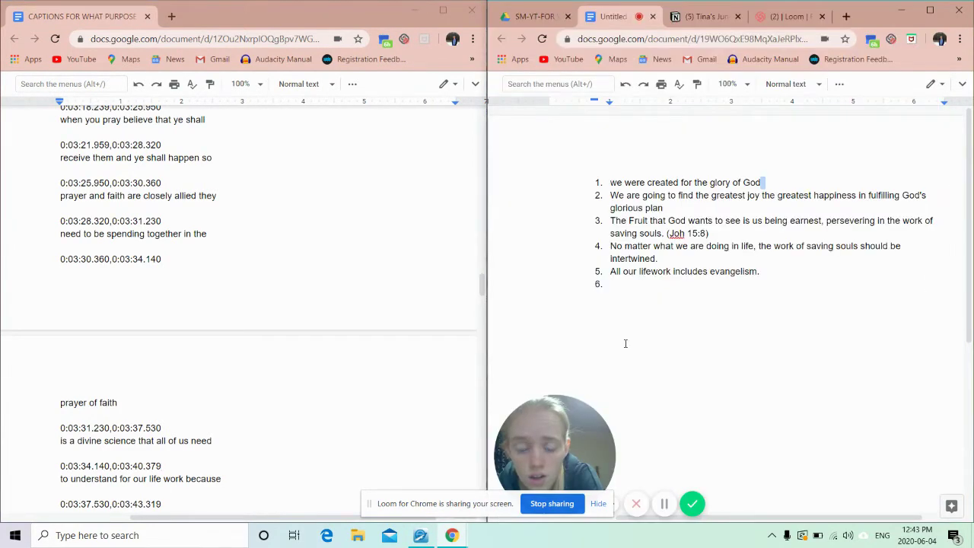
# - Examine the captions from "God has promised that whatever it is" to "unequivocal we shall receive" for a statement about praying for God's promises
pyautogui.scroll(-2, 287, 430)
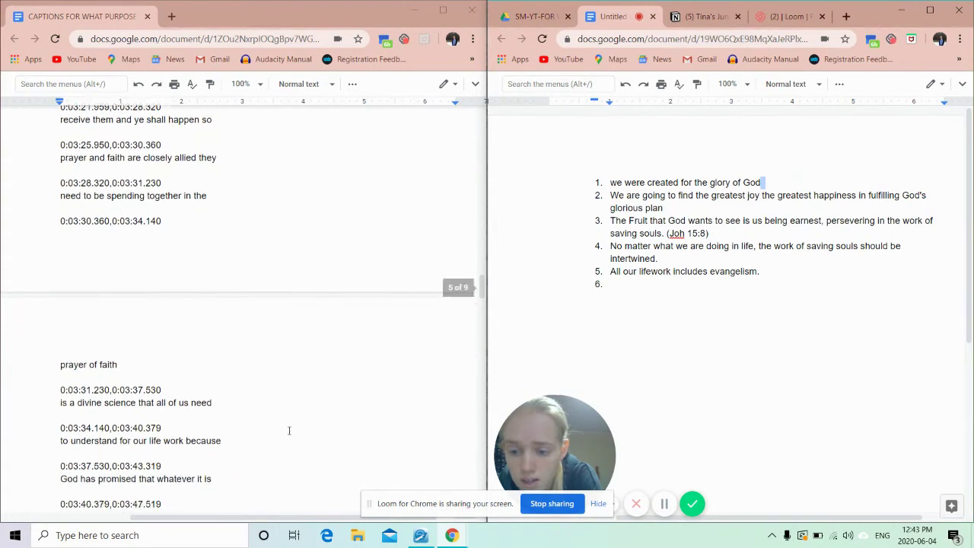
pyautogui.scroll(-1, 289, 431)
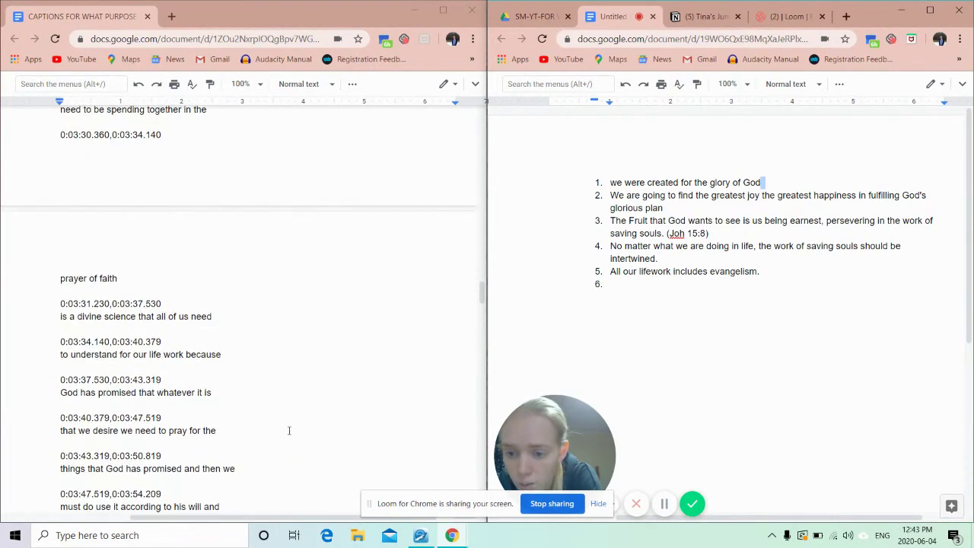
pyautogui.click(237, 396)
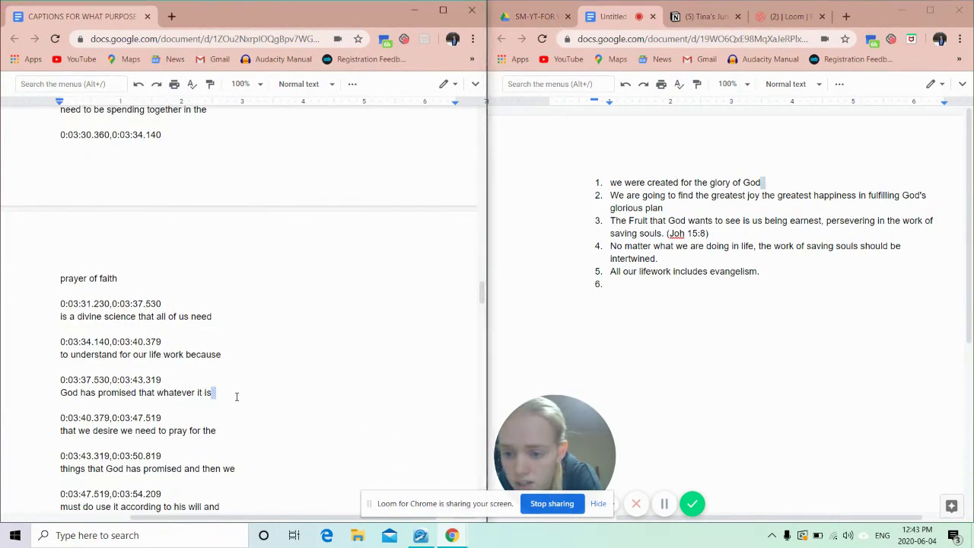
pyautogui.click(236, 434)
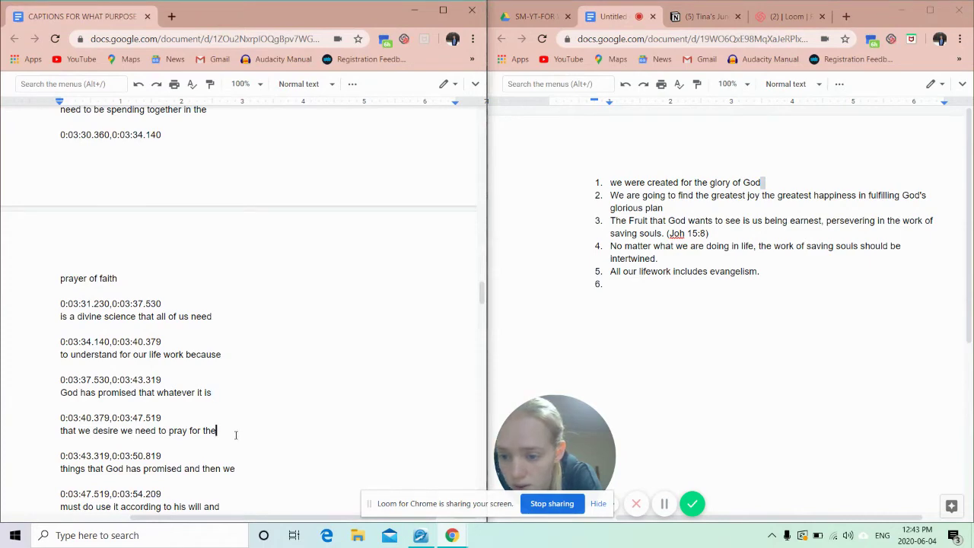
pyautogui.click(254, 468)
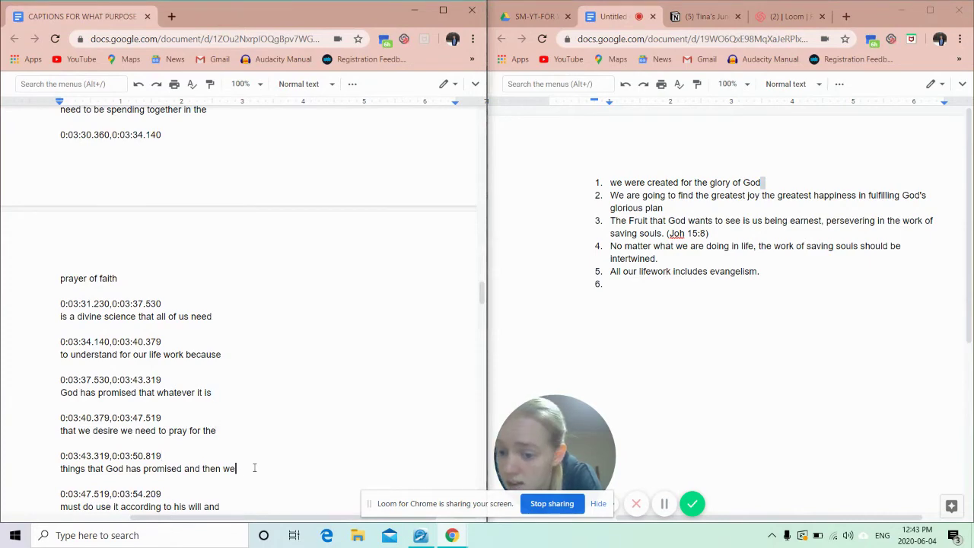
pyautogui.scroll(-1, 255, 468)
pyautogui.scroll(-1, 255, 468)
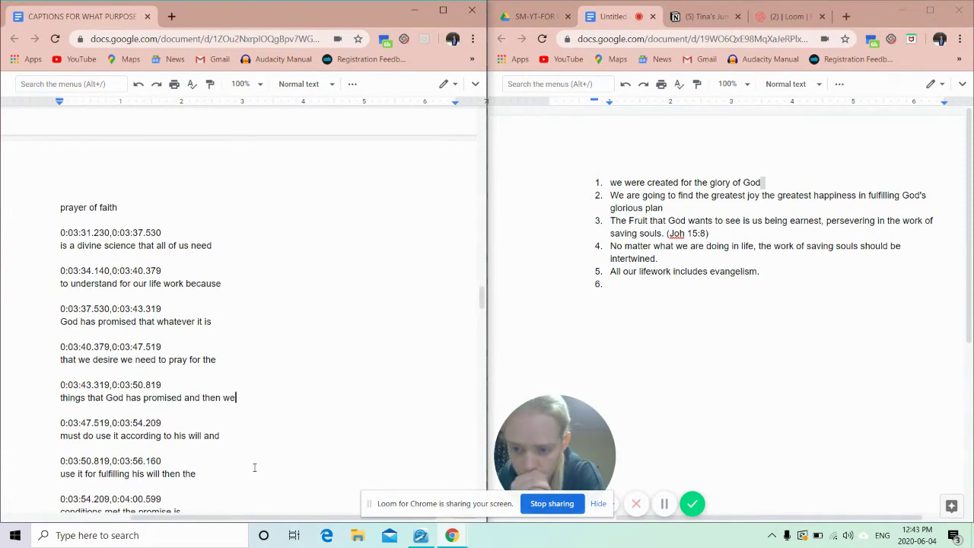
pyautogui.hscroll(2, 254, 468)
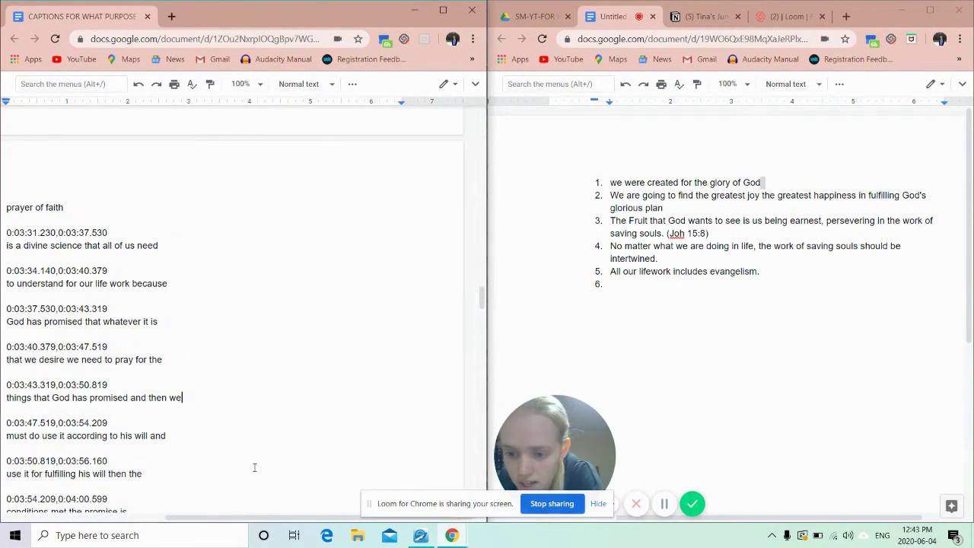
pyautogui.hscroll(-2, 254, 467)
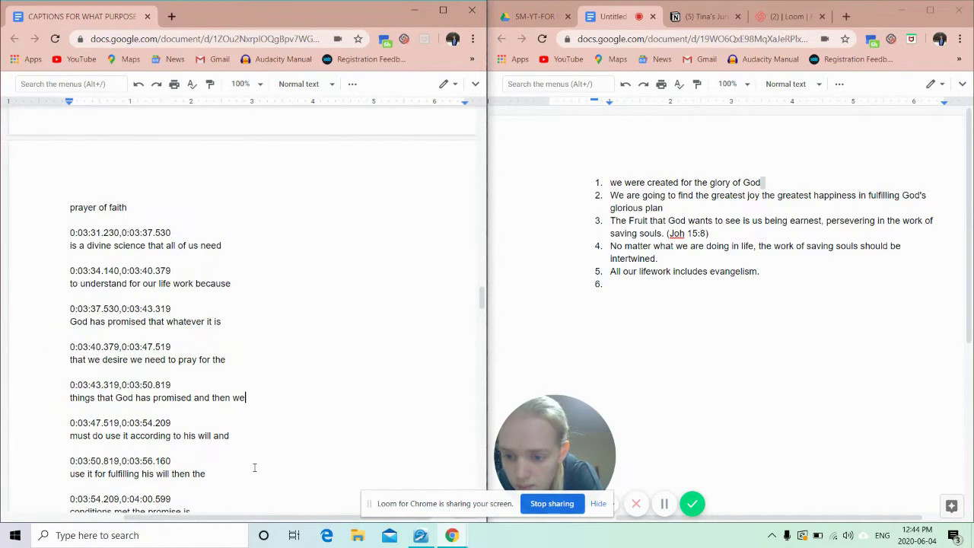
pyautogui.scroll(-1, 255, 467)
pyautogui.scroll(-2, 255, 467)
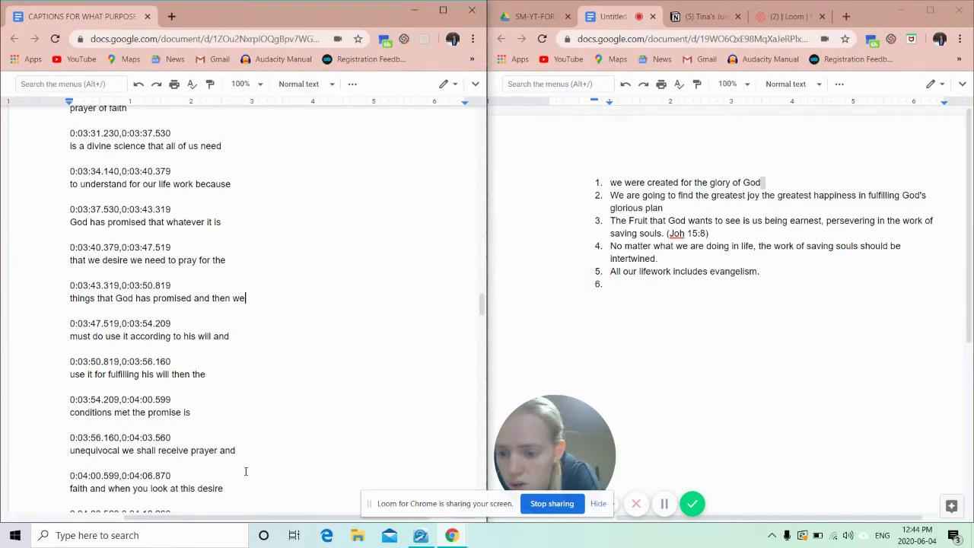
# - Read the captions from "unequivocal we shall receive" through the Psalms 37 verse 4 mention to the new Ferrari example for a quotable statement
pyautogui.scroll(-1, 258, 472)
pyautogui.scroll(-3, 259, 471)
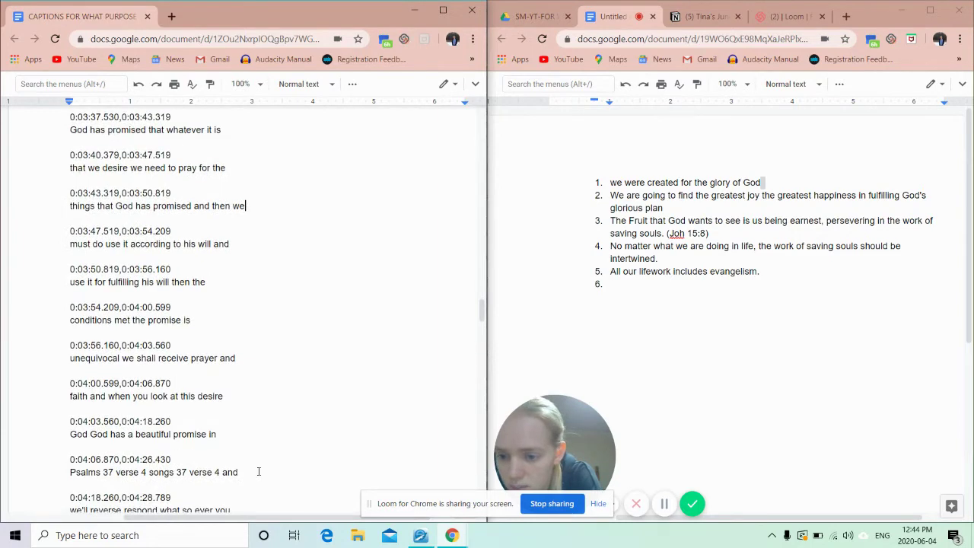
pyautogui.scroll(-3, 259, 471)
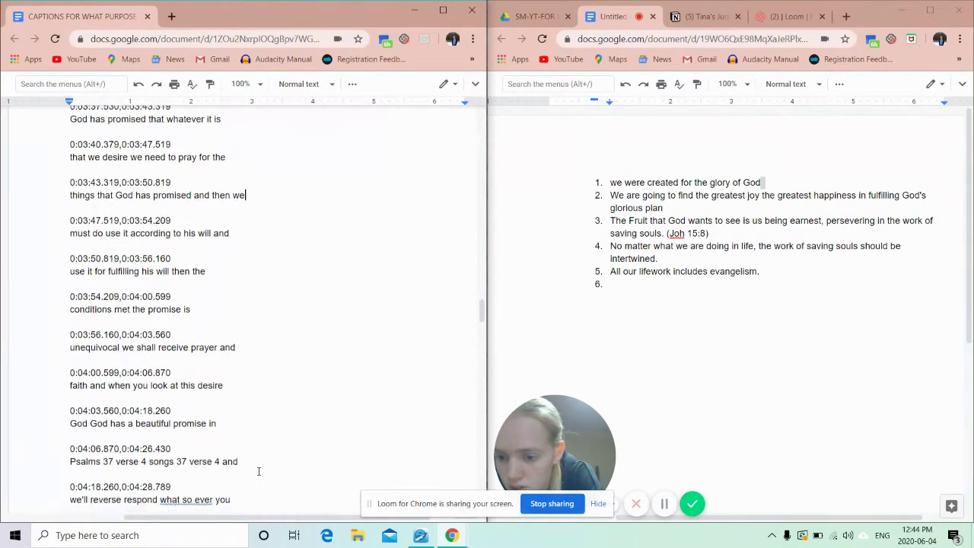
pyautogui.scroll(-5, 258, 471)
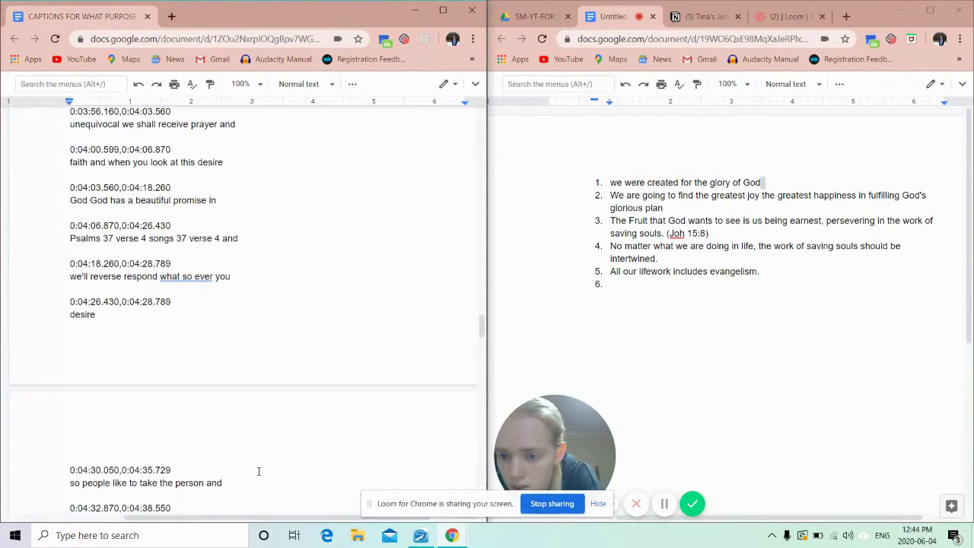
pyautogui.scroll(-2, 253, 374)
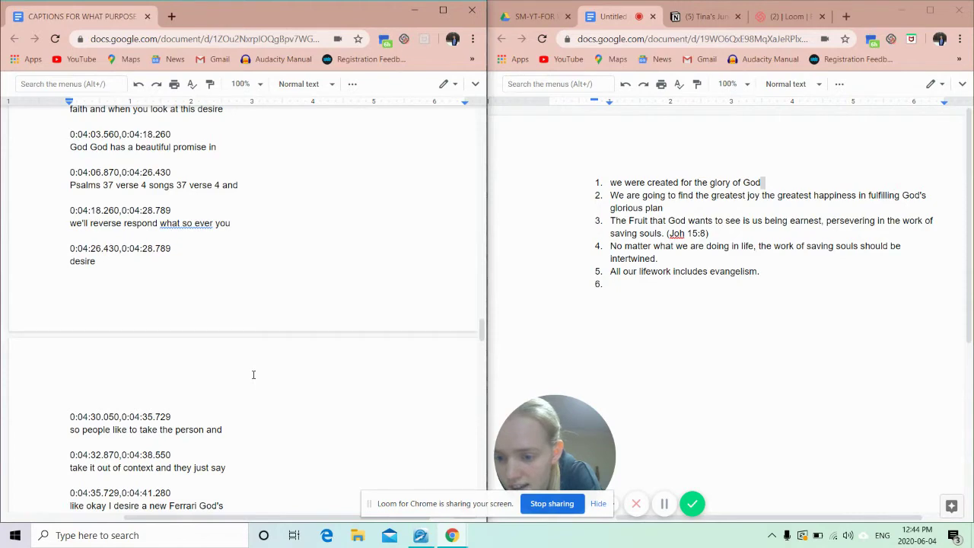
pyautogui.scroll(-2, 254, 375)
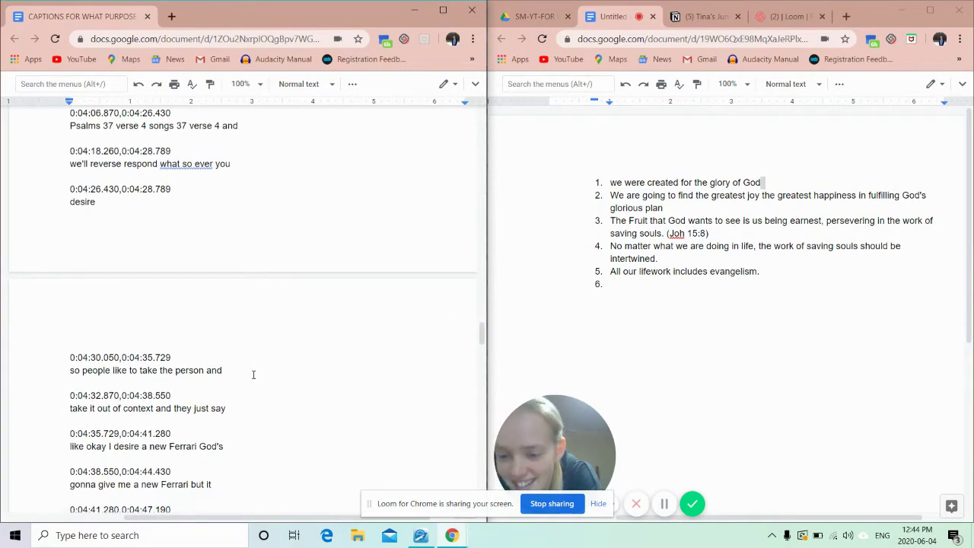
pyautogui.scroll(-1, 254, 375)
pyautogui.scroll(-1, 253, 375)
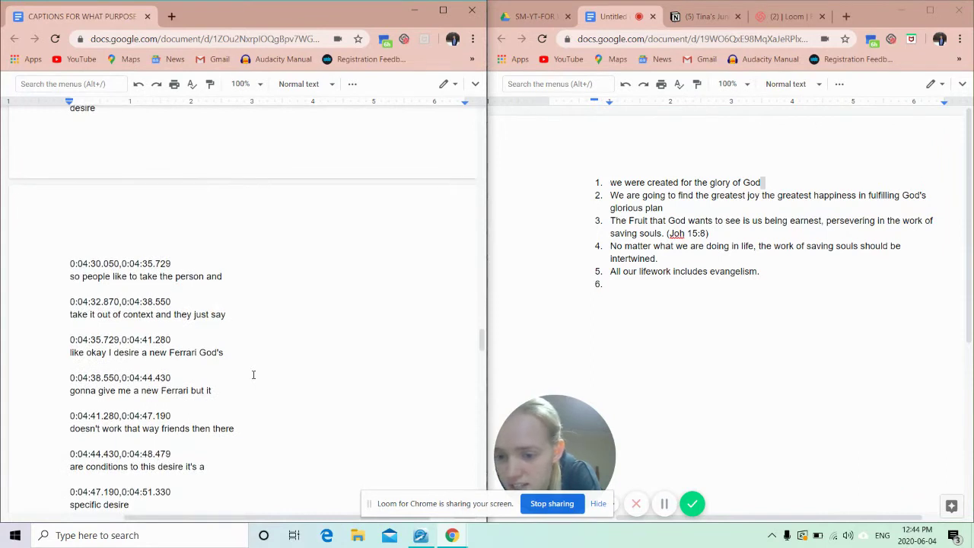
# - Examine the captions from "there are conditions to this desire" to "sanctified desires of our hearts" for a statement about prayer
pyautogui.scroll(-1, 253, 364)
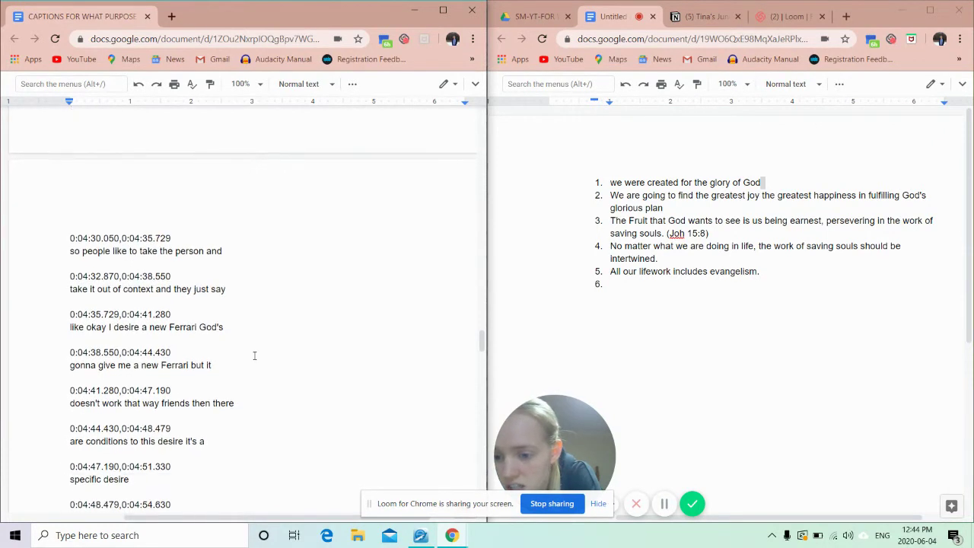
pyautogui.scroll(-1, 255, 356)
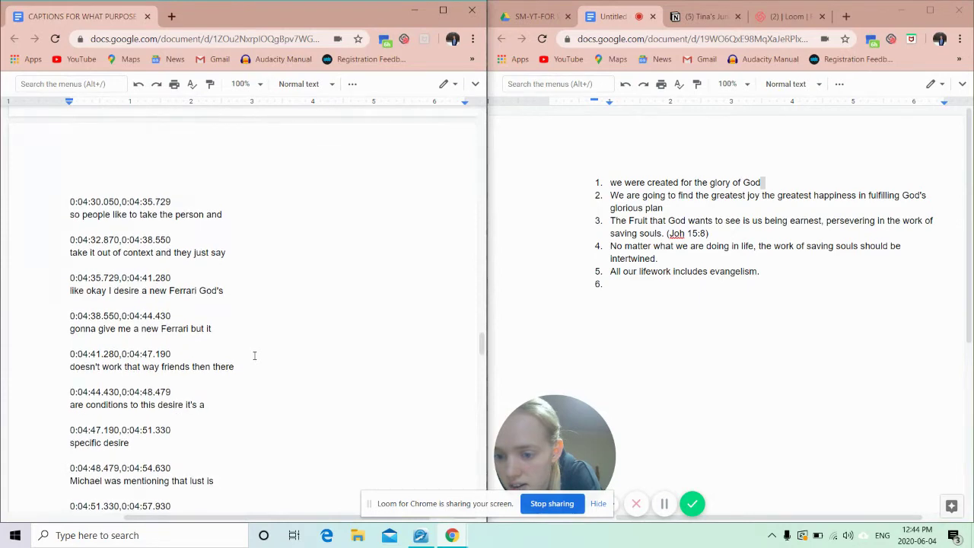
pyautogui.scroll(-1, 254, 356)
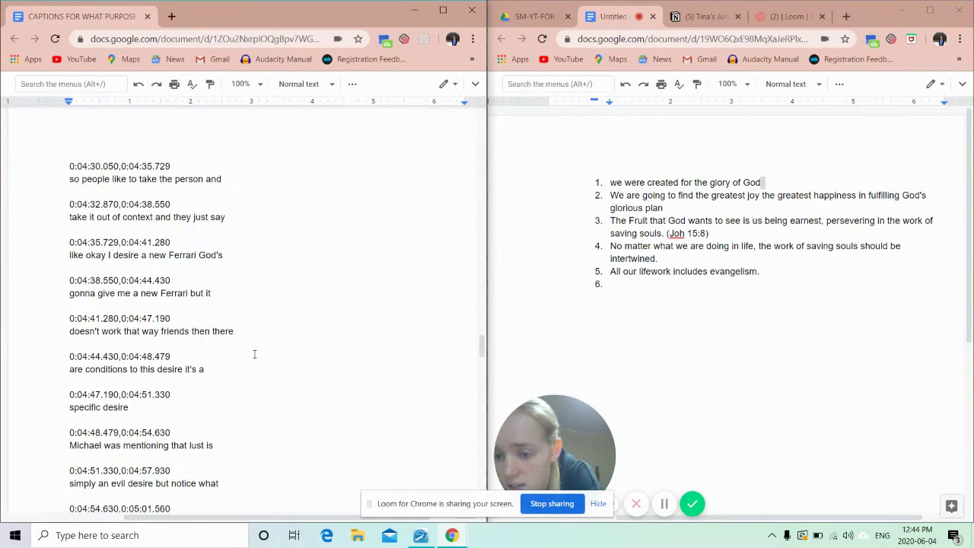
pyautogui.scroll(-1, 255, 354)
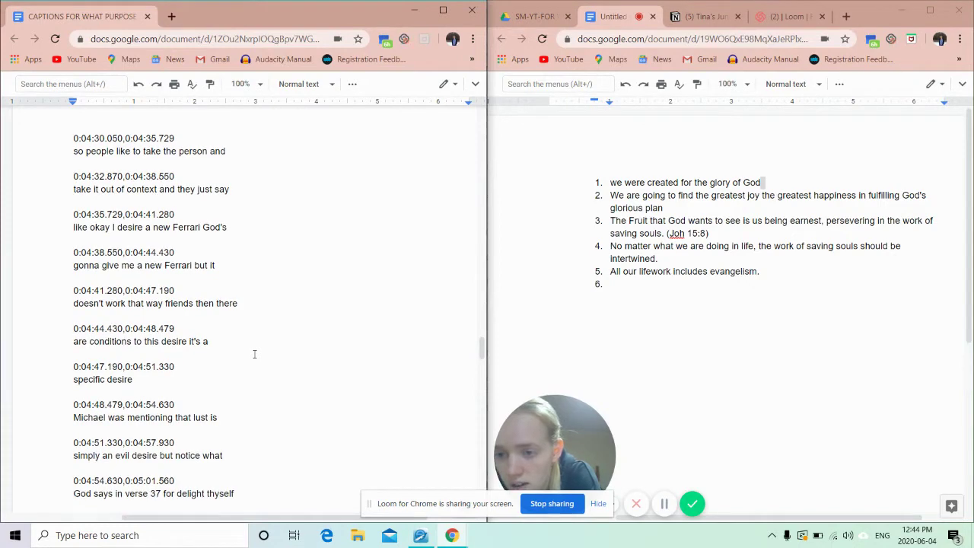
pyautogui.scroll(-2, 254, 355)
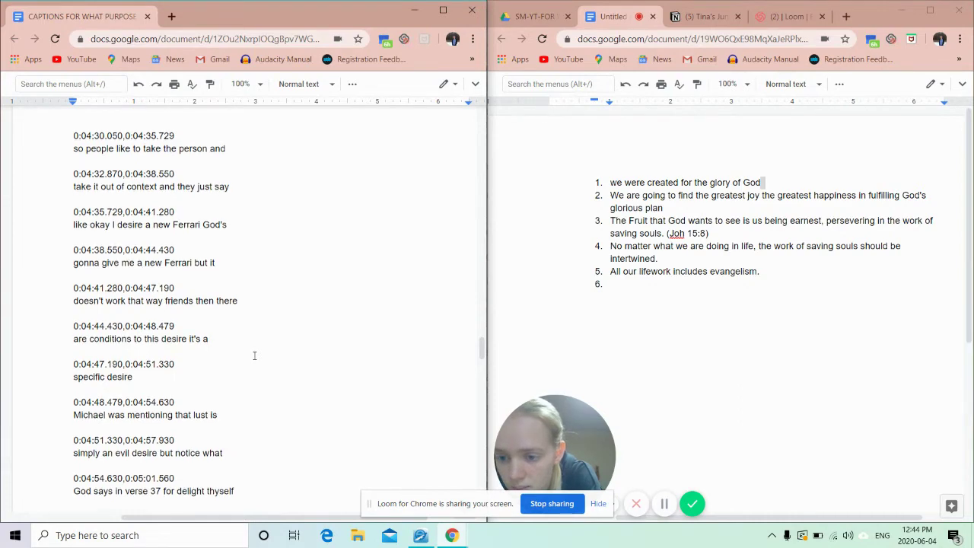
pyautogui.scroll(-3, 254, 355)
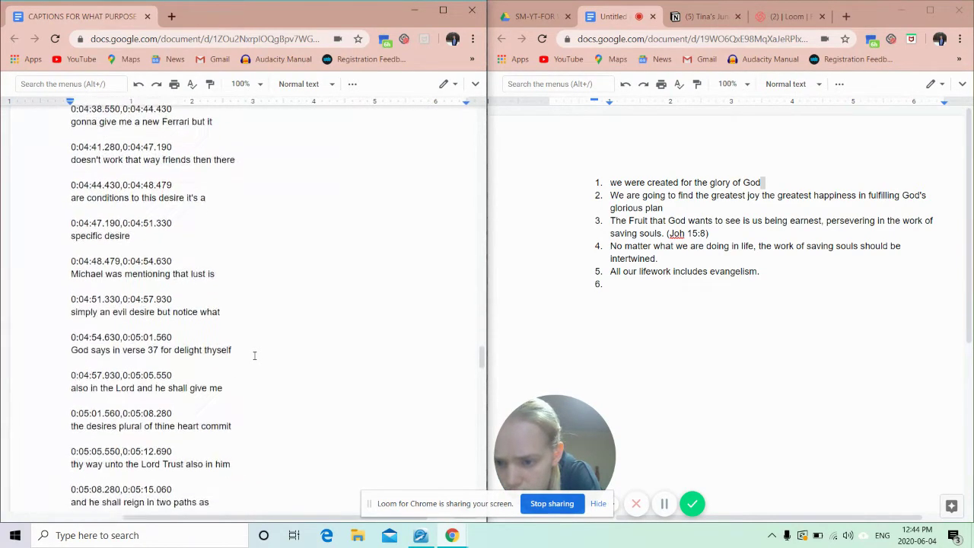
pyautogui.scroll(-2, 254, 355)
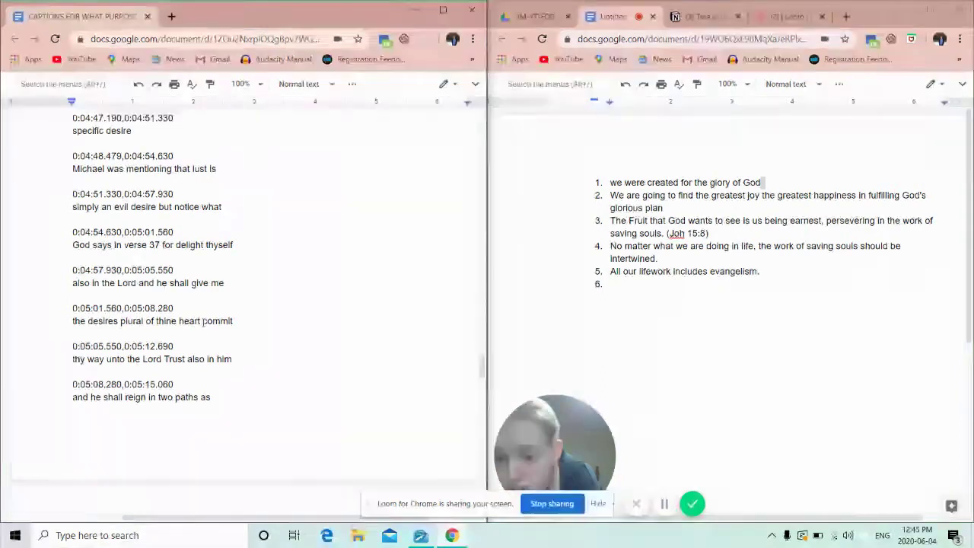
pyautogui.moveTo(202, 321); pyautogui.dragTo(286, 318)
pyautogui.click(286, 318)
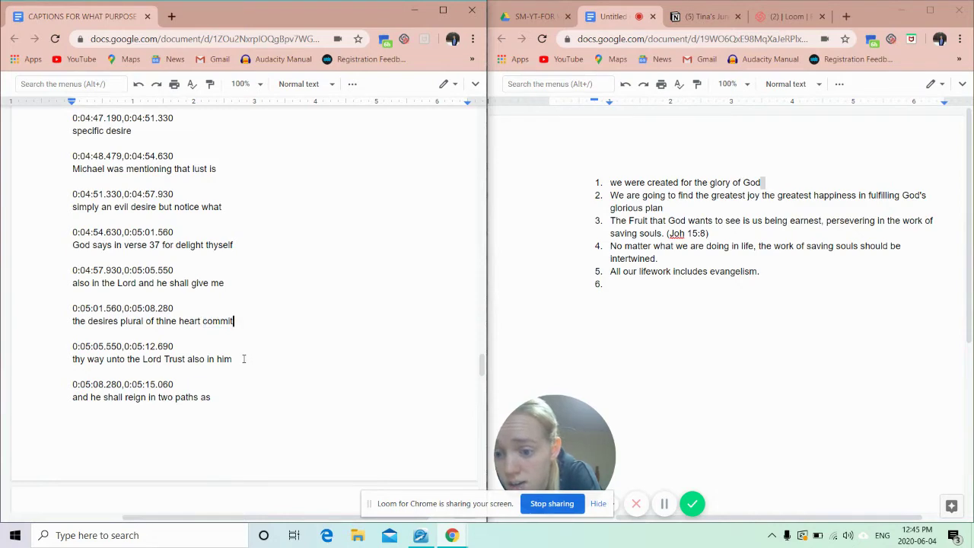
pyautogui.scroll(-3, 242, 358)
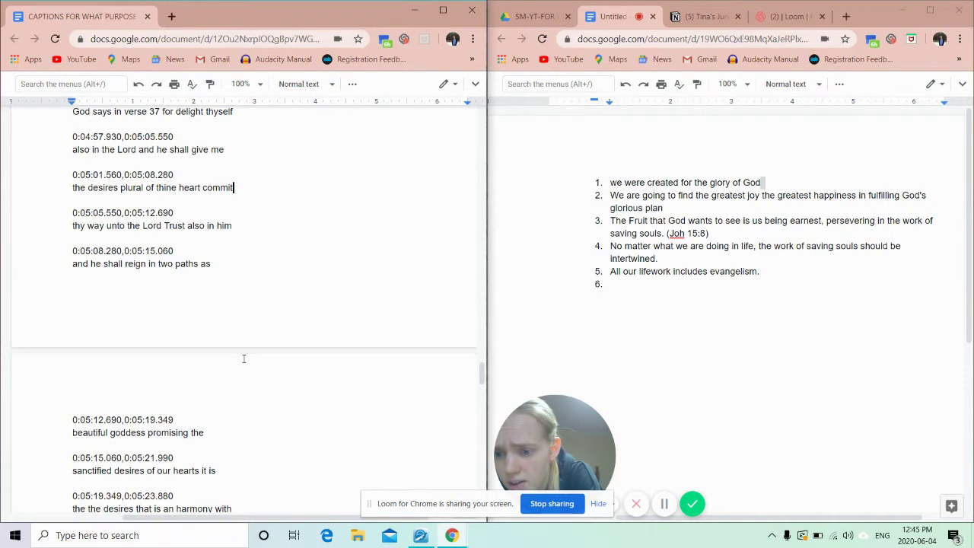
pyautogui.scroll(-1, 243, 359)
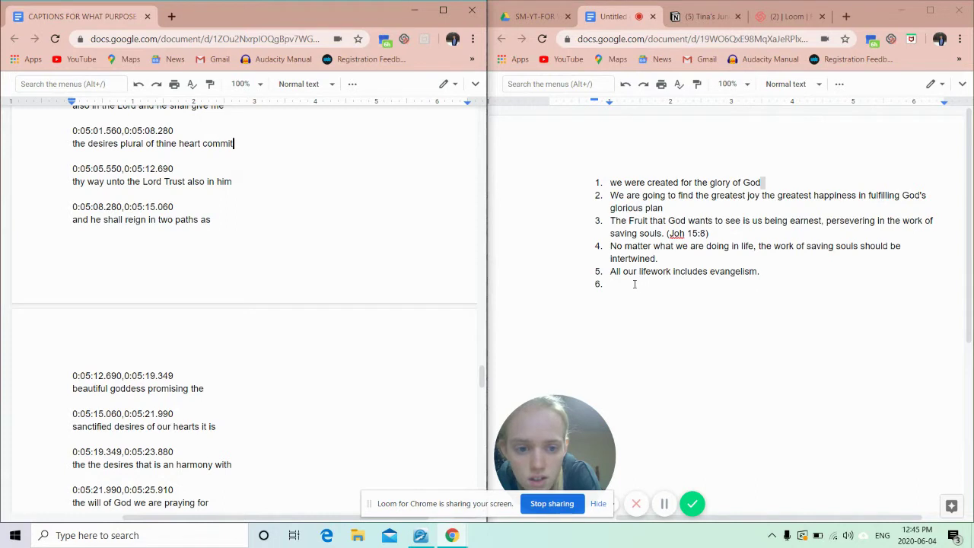
# - Write list item 6 as "When you pray, God will give you the sanctified desires of your heart"
pyautogui.click(635, 284)
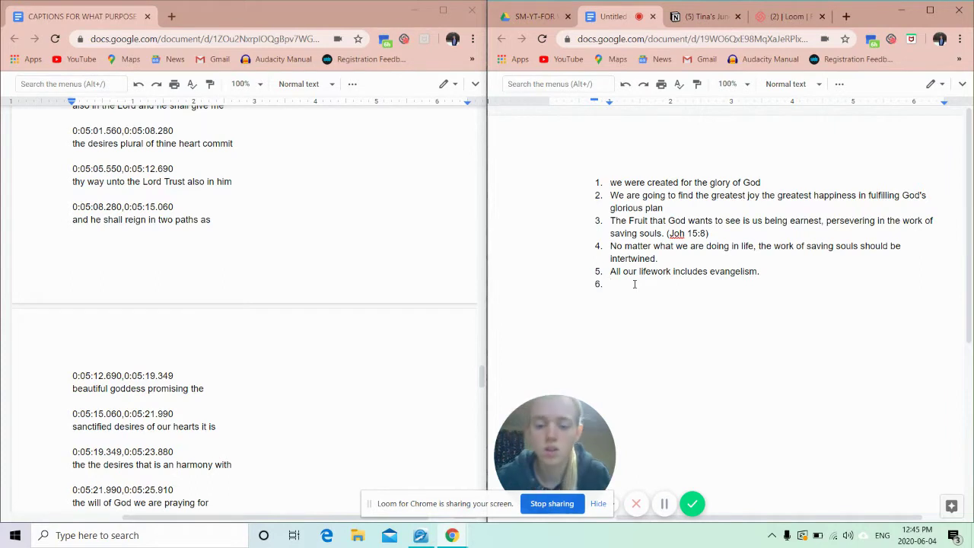
pyautogui.write('When you')
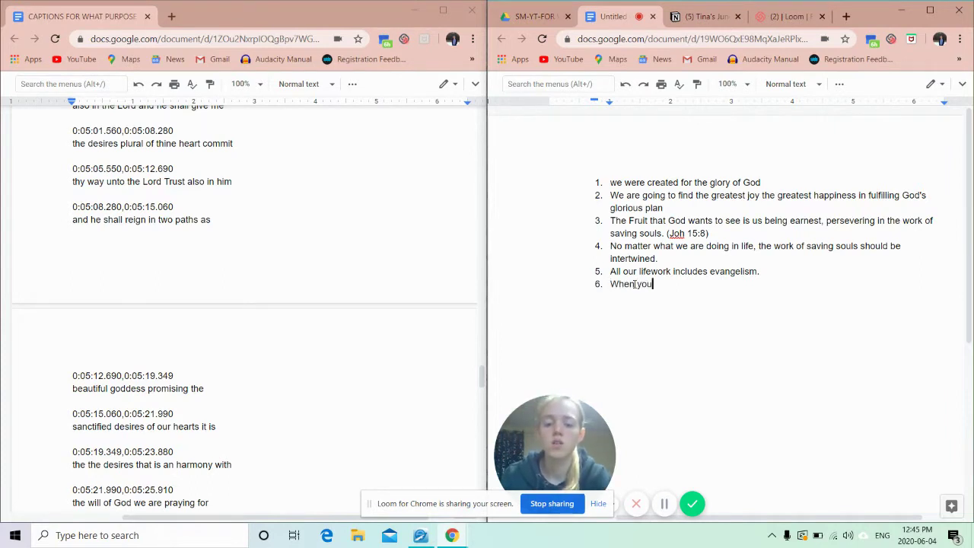
pyautogui.write(' pray, ')
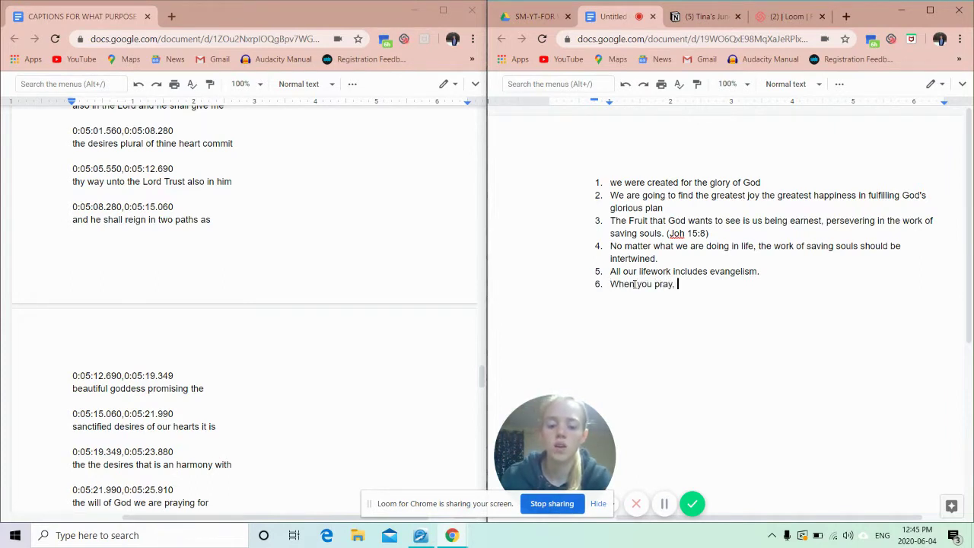
pyautogui.write('God will ')
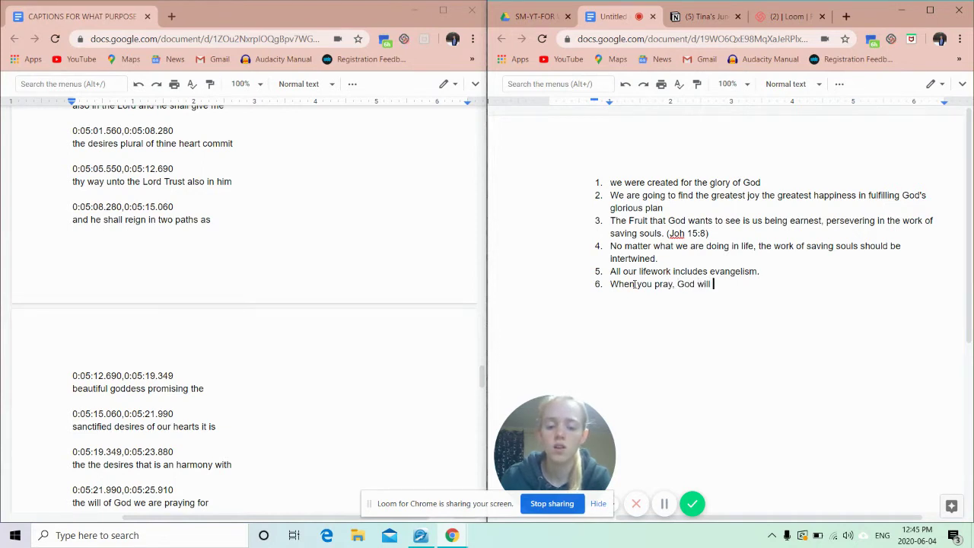
pyautogui.write('give you the')
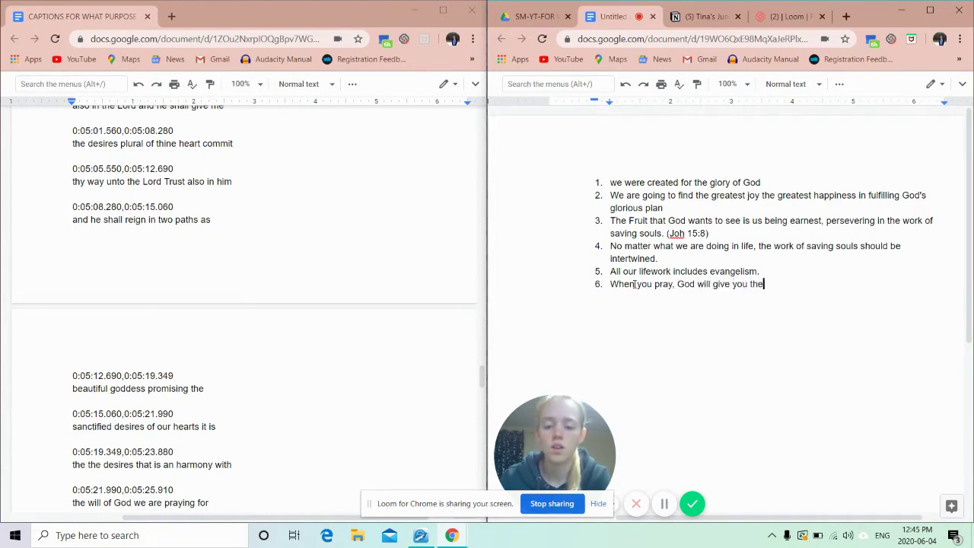
pyautogui.write(' sanc')
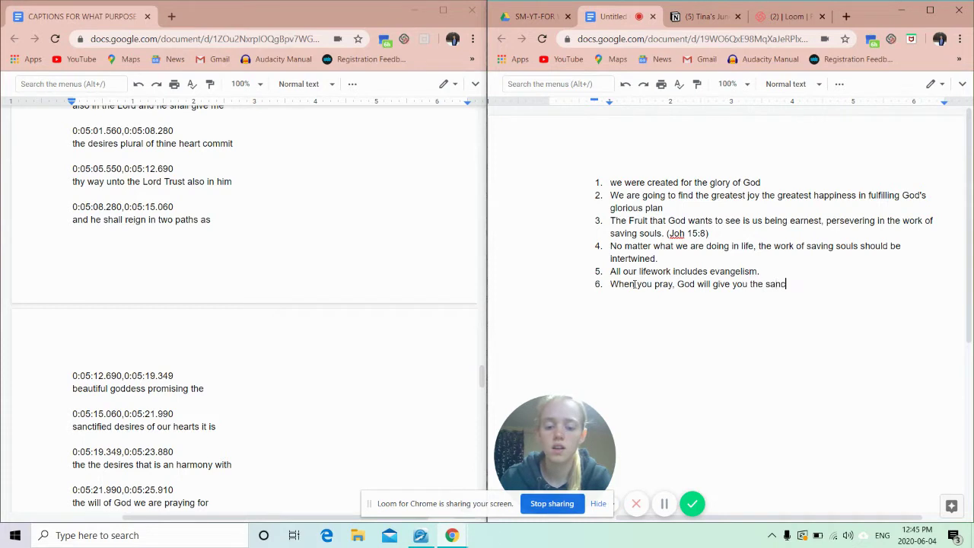
pyautogui.write('tified')
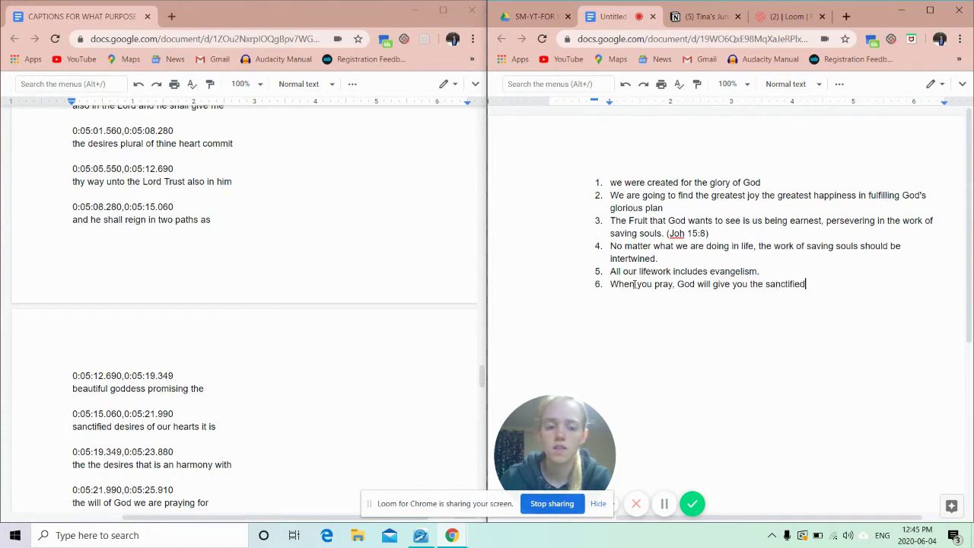
pyautogui.write(' de')
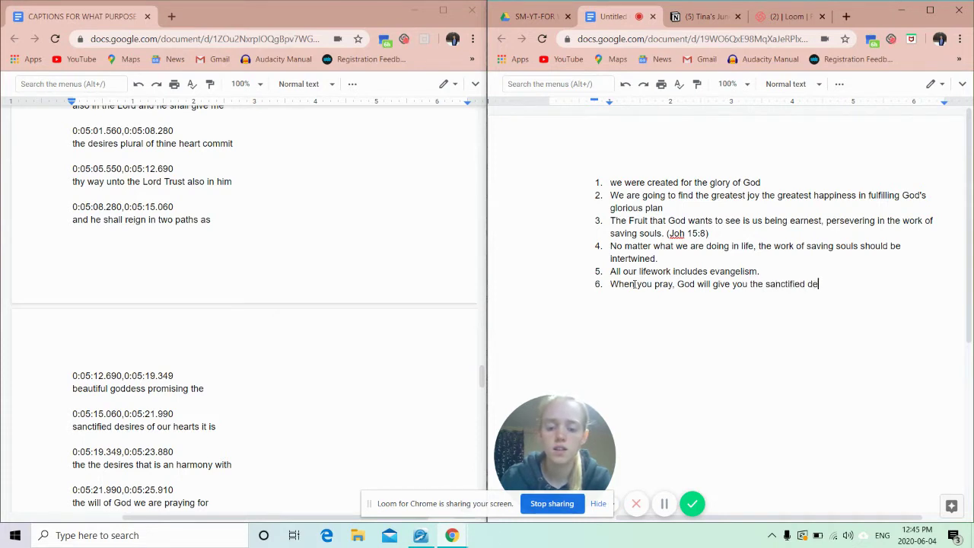
pyautogui.write('sires of your heart')
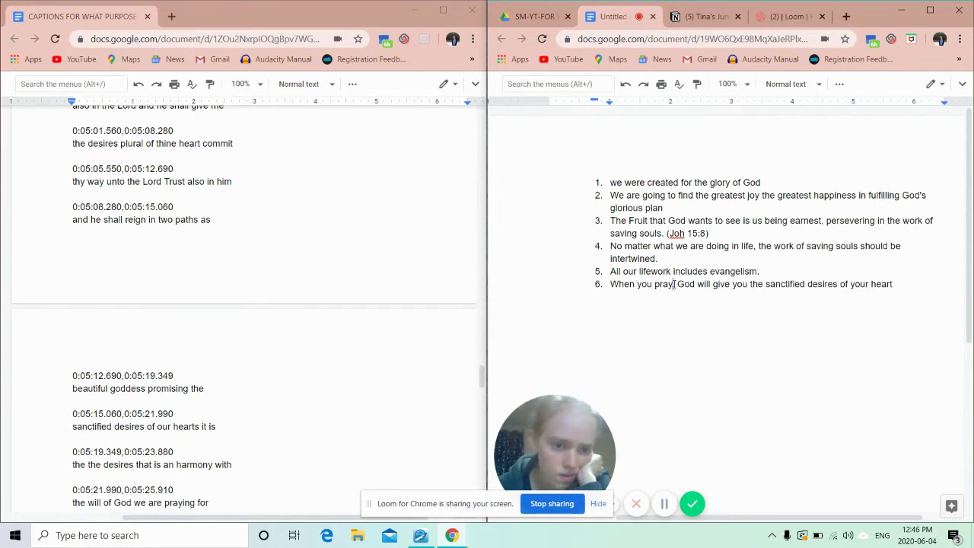
# - Insert "in Faith" after "When you pray" in item 6 and end the sentence with a period
pyautogui.click(674, 284)
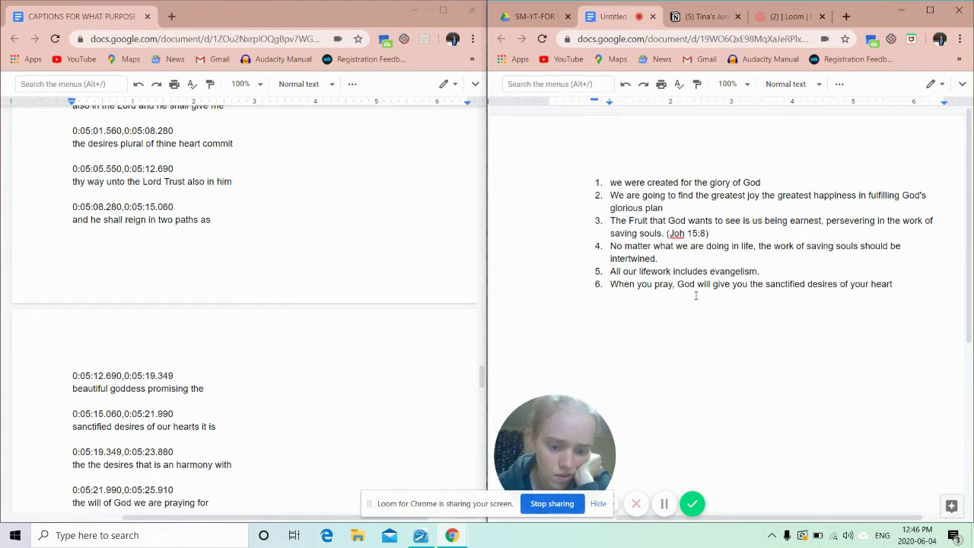
pyautogui.write(', in')
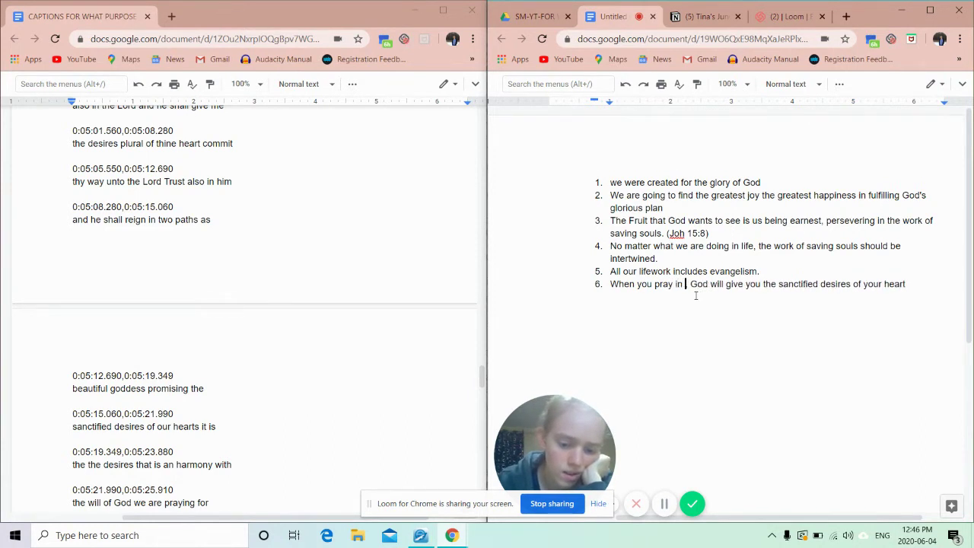
pyautogui.write(' Faith,')
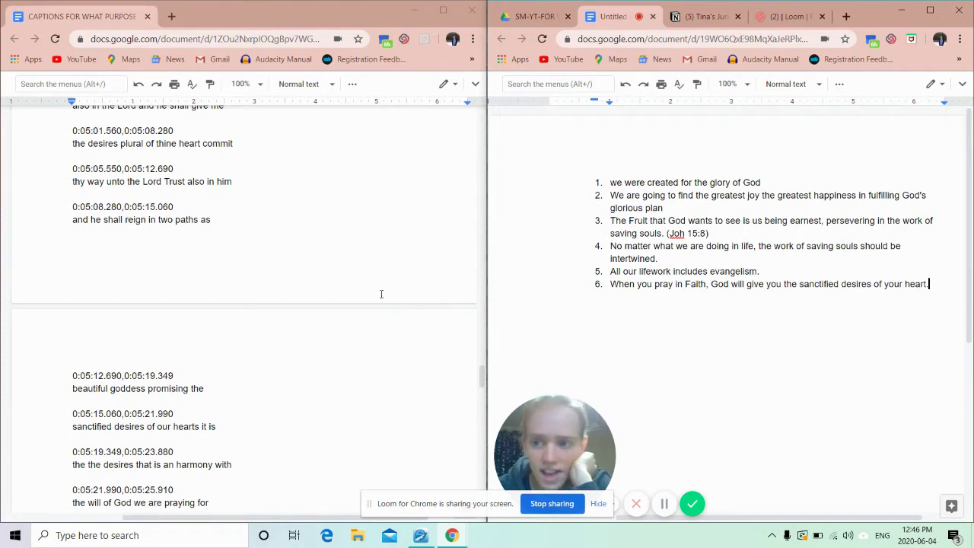
# - Find the Psalm verse cited in the captions and add the reference "(Psa 37:4)" at the end of list item 6
pyautogui.scroll(2, 202, 230)
pyautogui.scroll(4, 201, 231)
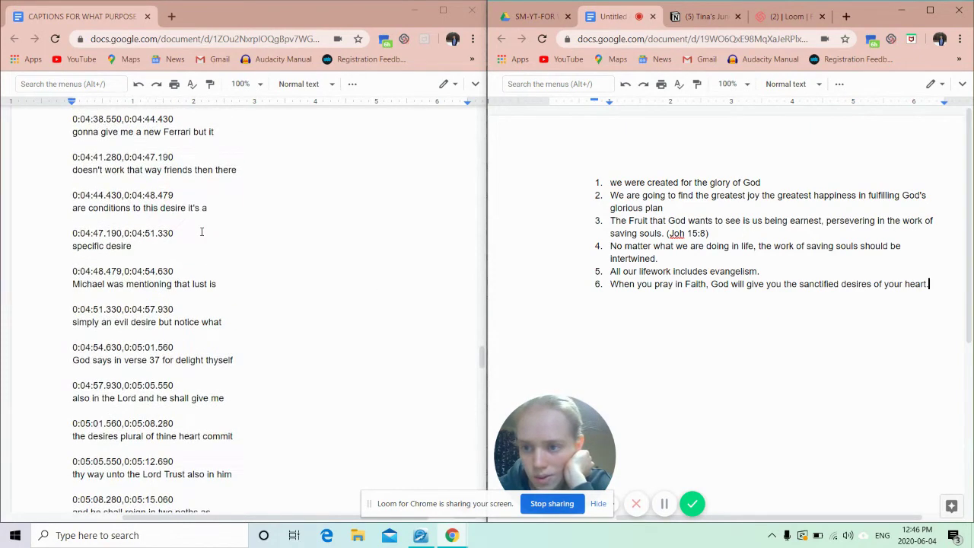
pyautogui.scroll(3, 202, 232)
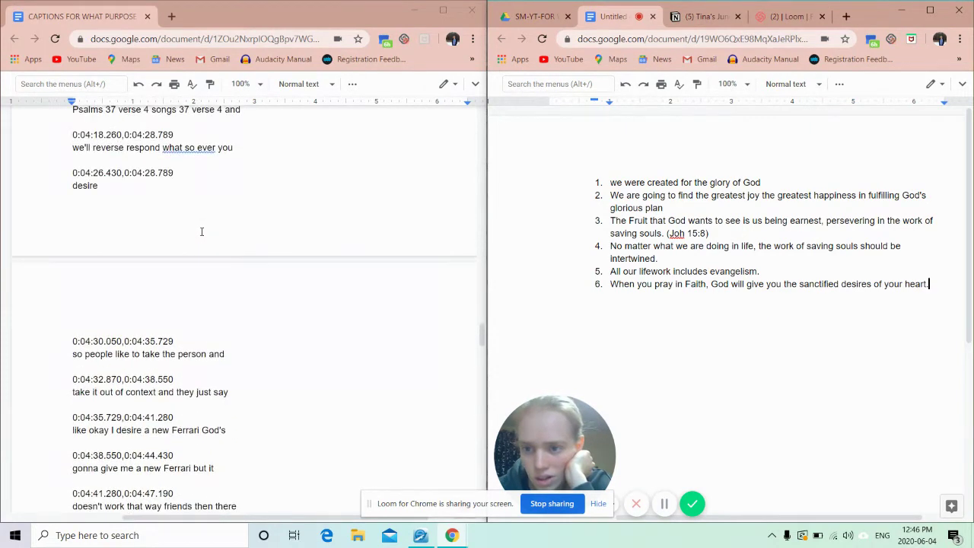
pyautogui.scroll(1, 202, 231)
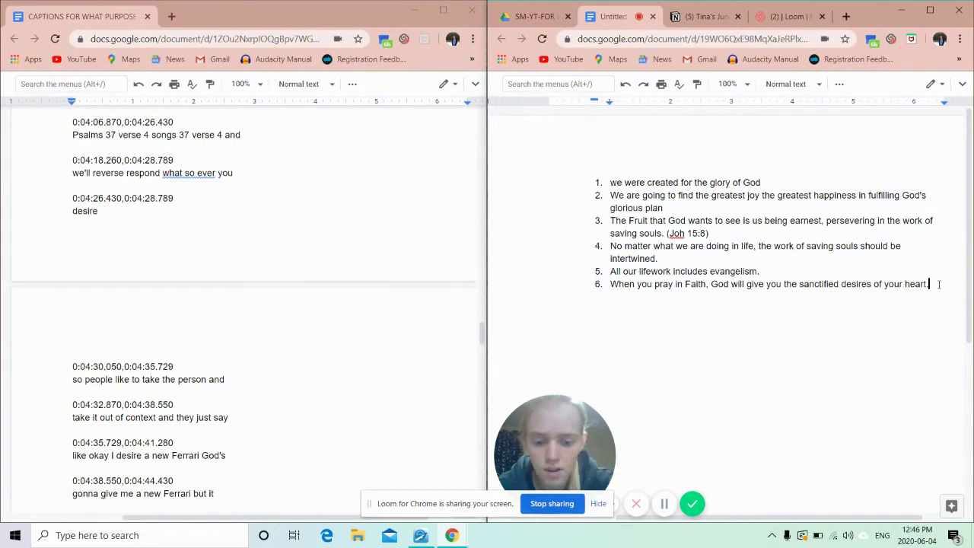
pyautogui.write('(psal')
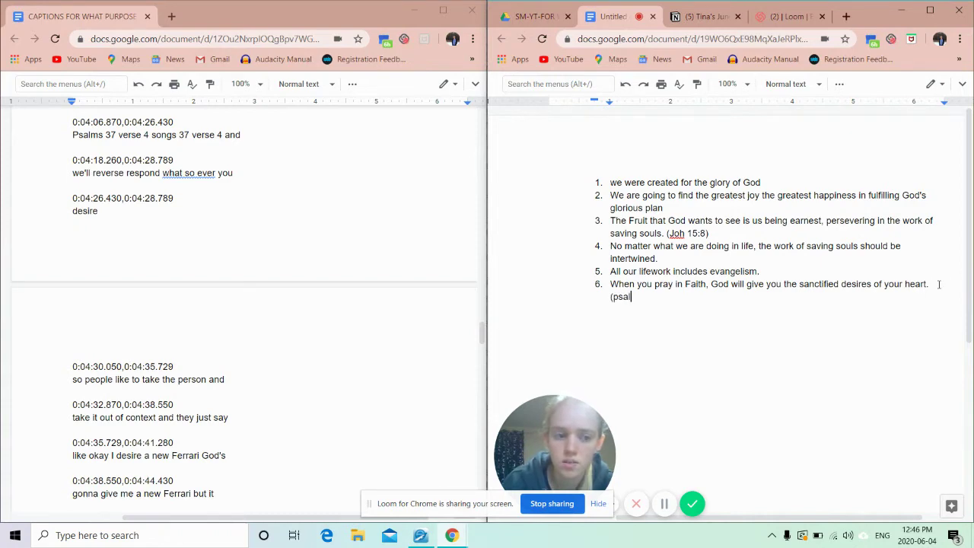
pyautogui.press('BackSpace')
pyautogui.press('BackSpace')
pyautogui.press('BackSpace')
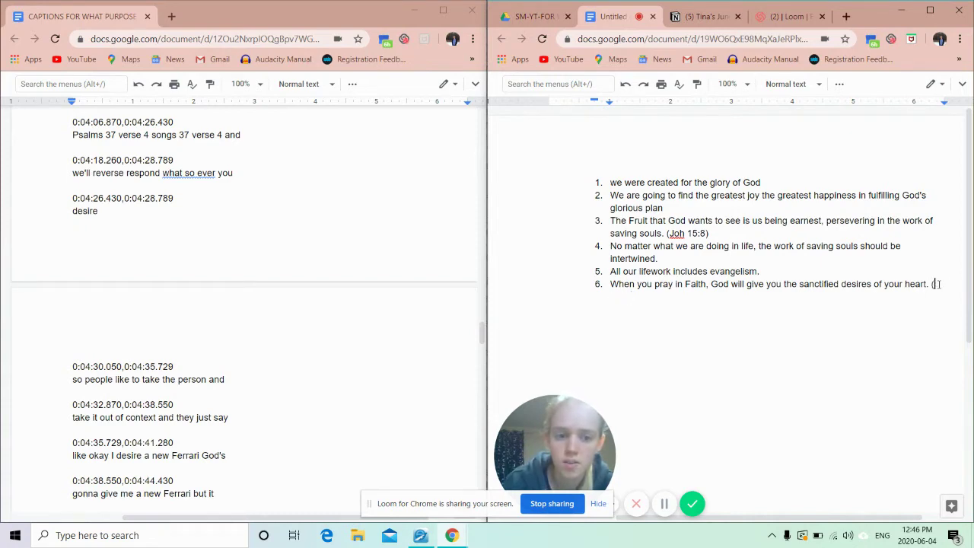
pyautogui.write('Psa ')
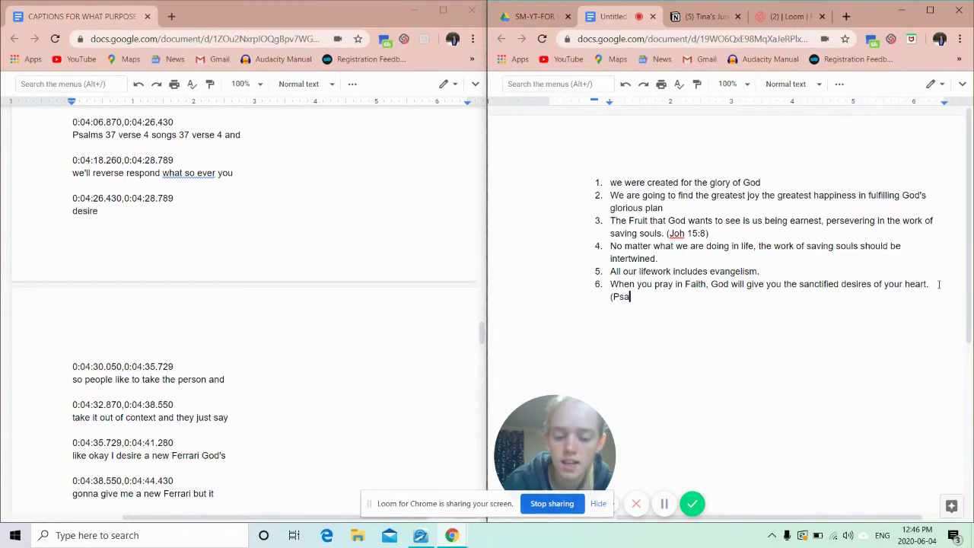
pyautogui.write('37:5')
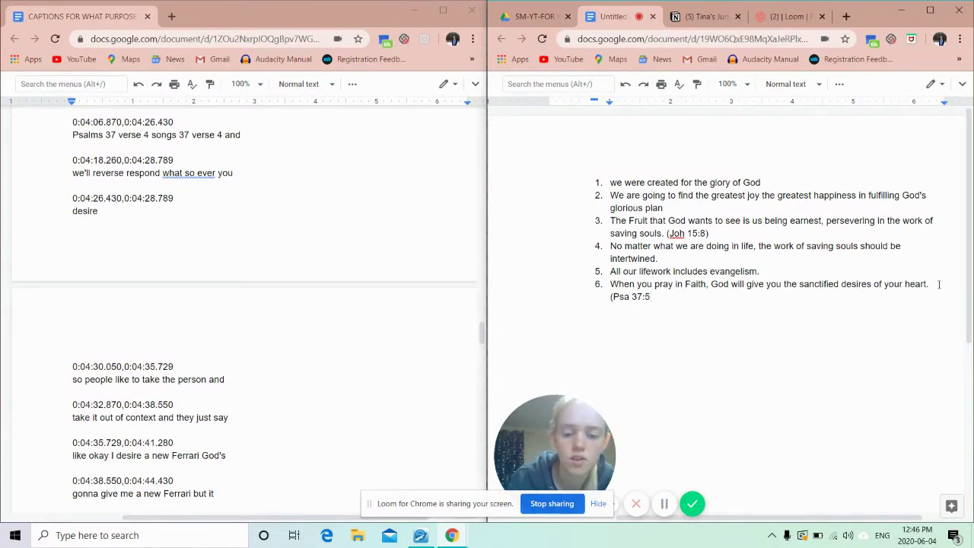
pyautogui.press('BackSpace')
pyautogui.write('4')
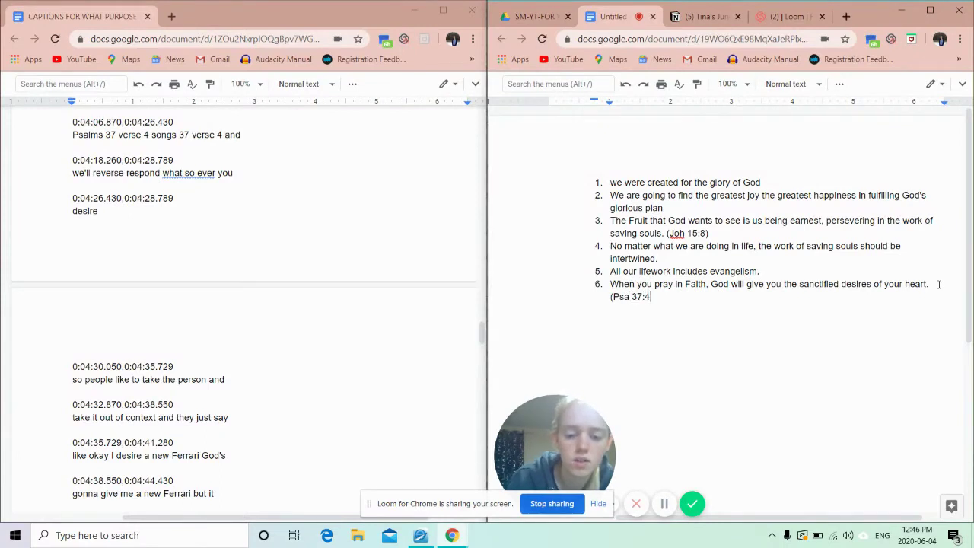
pyautogui.write(')')
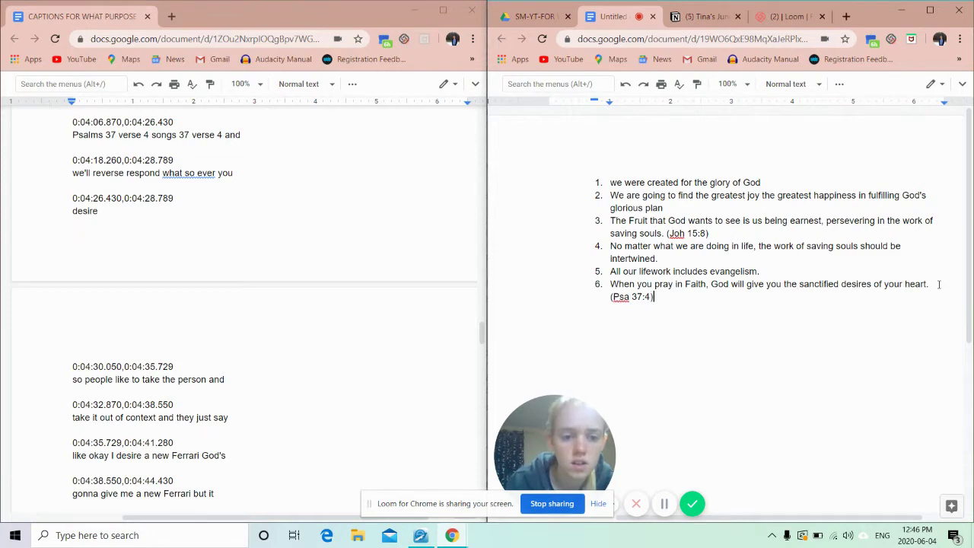
# - Switch to e-Sword, look up Psa 37:4 in the KJV to check the verse wording, and return to the list document
pyautogui.click(421, 535)
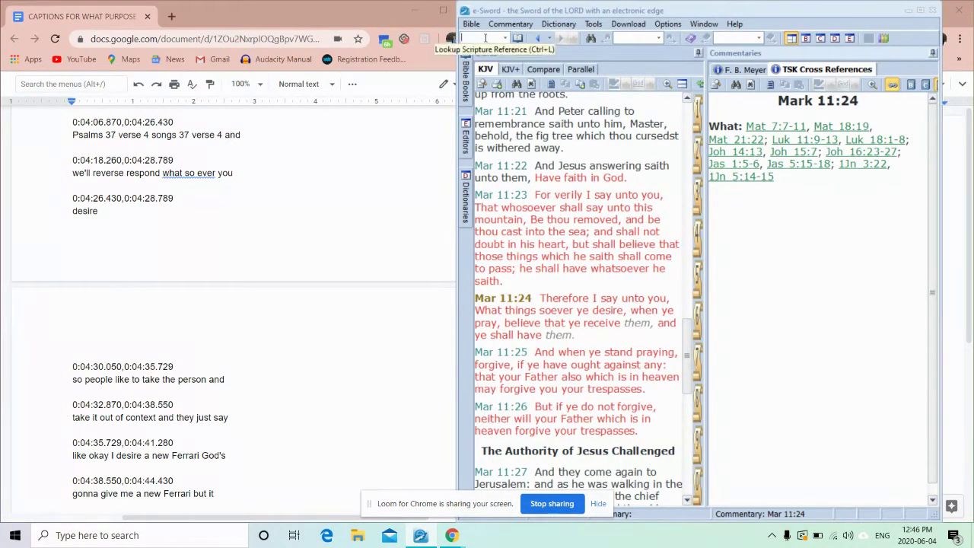
pyautogui.write('Psa 37:')
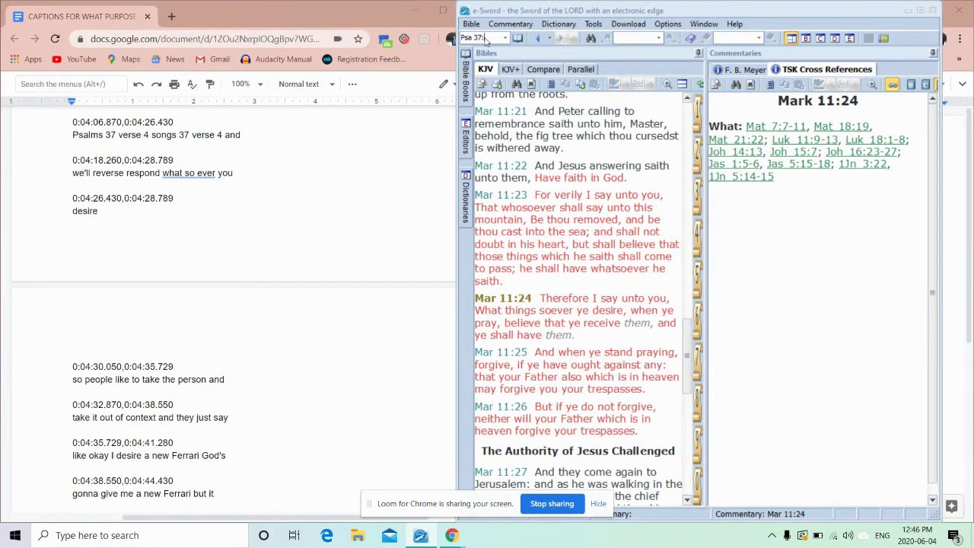
pyautogui.write('4')
pyautogui.press('Return')
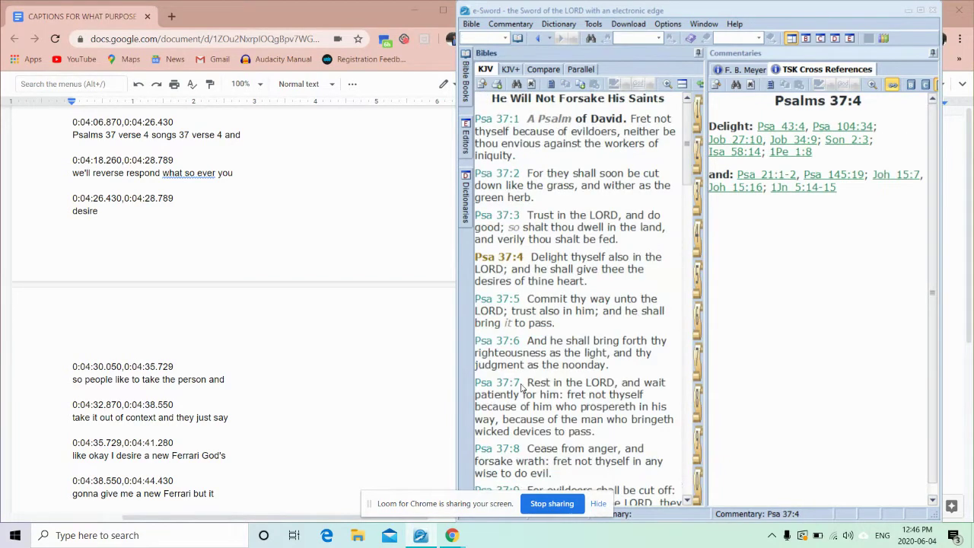
pyautogui.moveTo(615, 285); pyautogui.dragTo(595, 278)
pyautogui.click(597, 278)
pyautogui.click(740, 276)
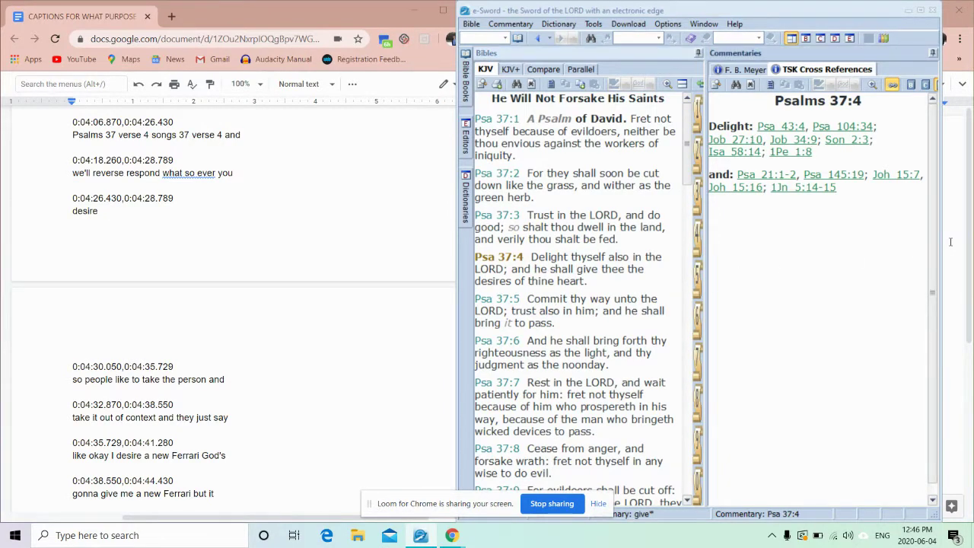
pyautogui.click(951, 242)
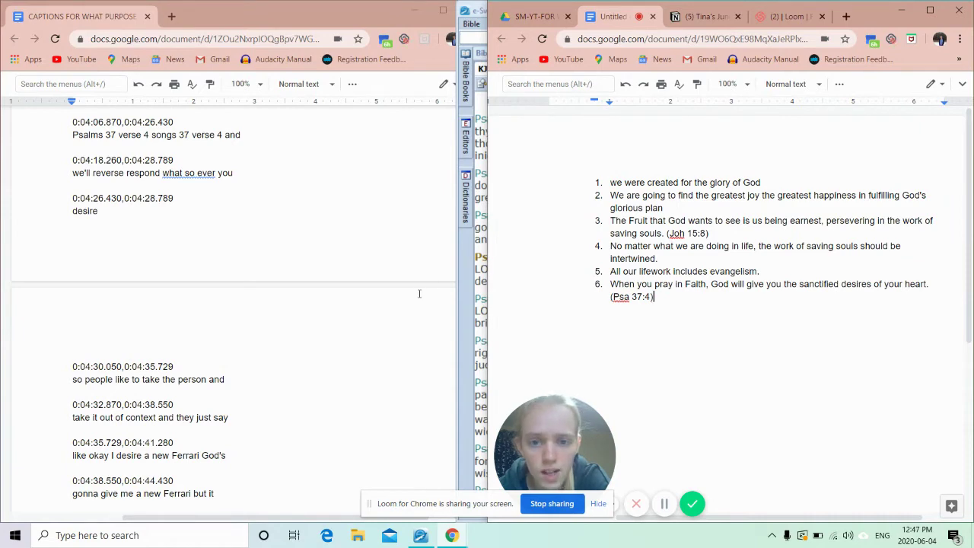
# - Go back to Mark 11:24 in e-Sword to check the verse about praying and believing
pyautogui.click(480, 142)
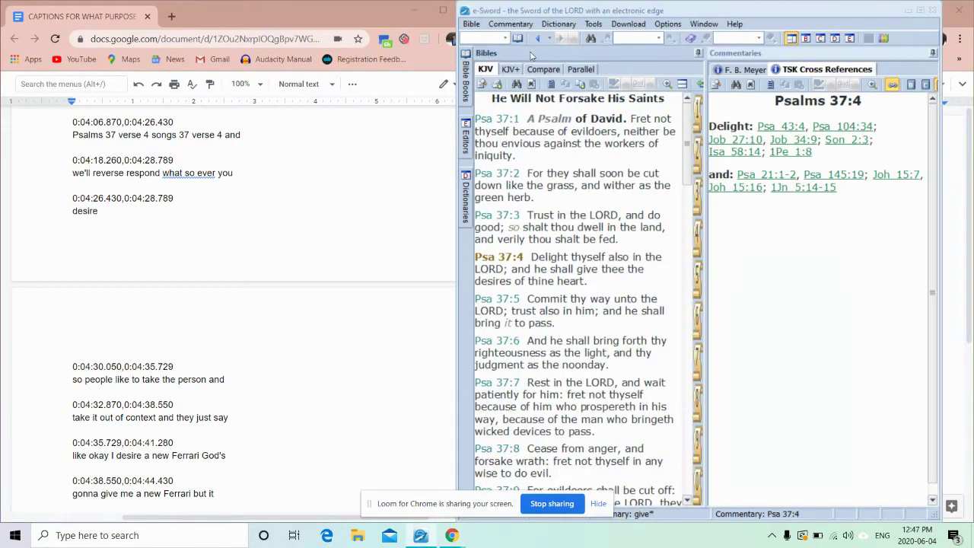
pyautogui.click(537, 40)
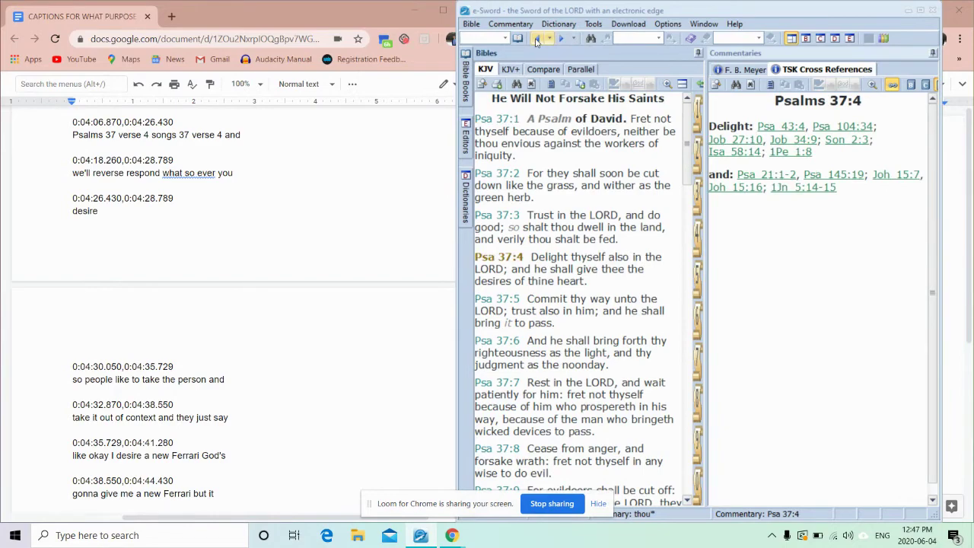
pyautogui.click(536, 40)
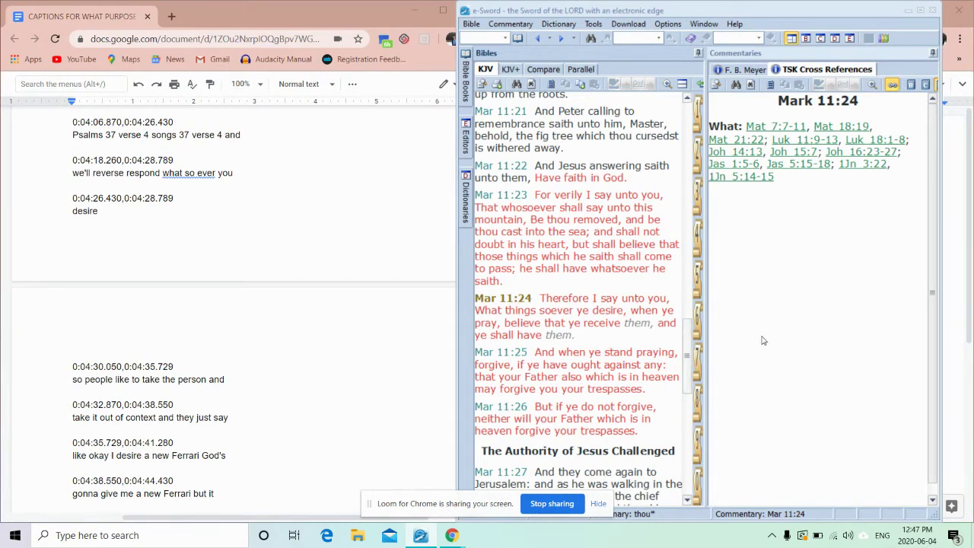
# - In the list document, add ", Mar 11:24" after Psa 37:4 inside the parentheses of item 6
pyautogui.click(957, 276)
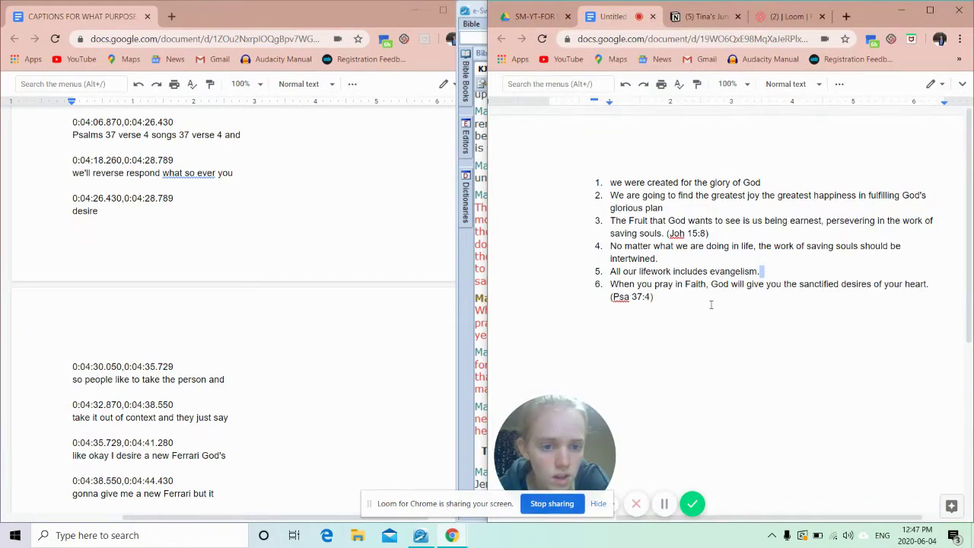
pyautogui.click(652, 297)
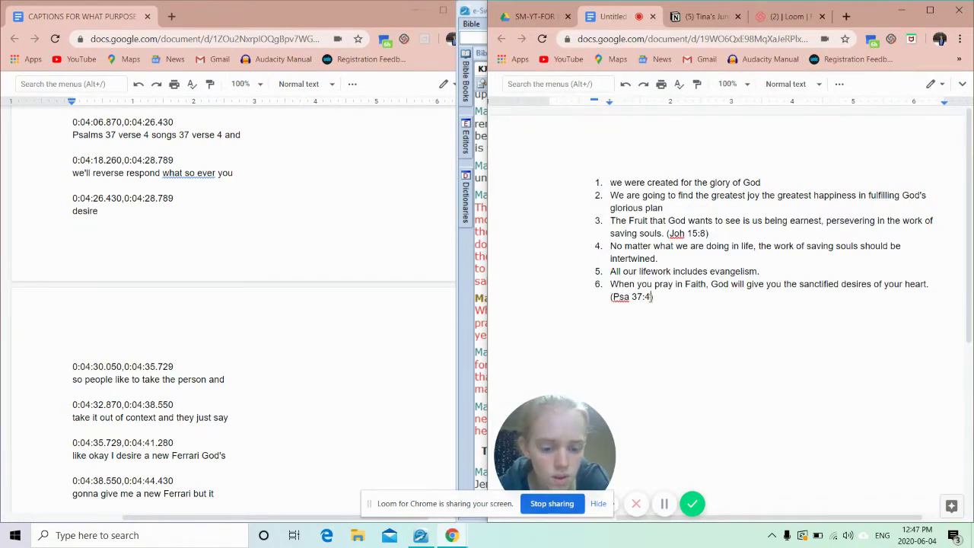
pyautogui.write(', Mar')
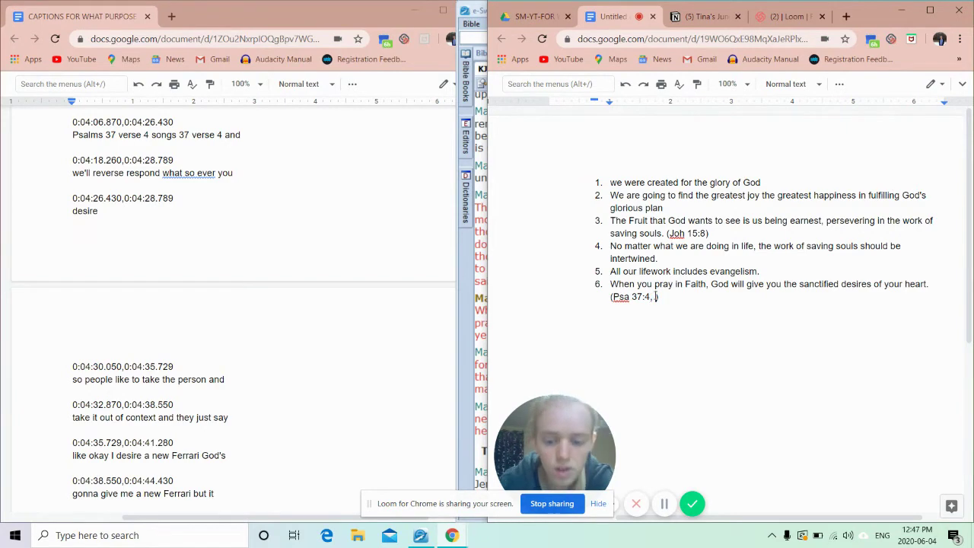
pyautogui.write(' 11:')
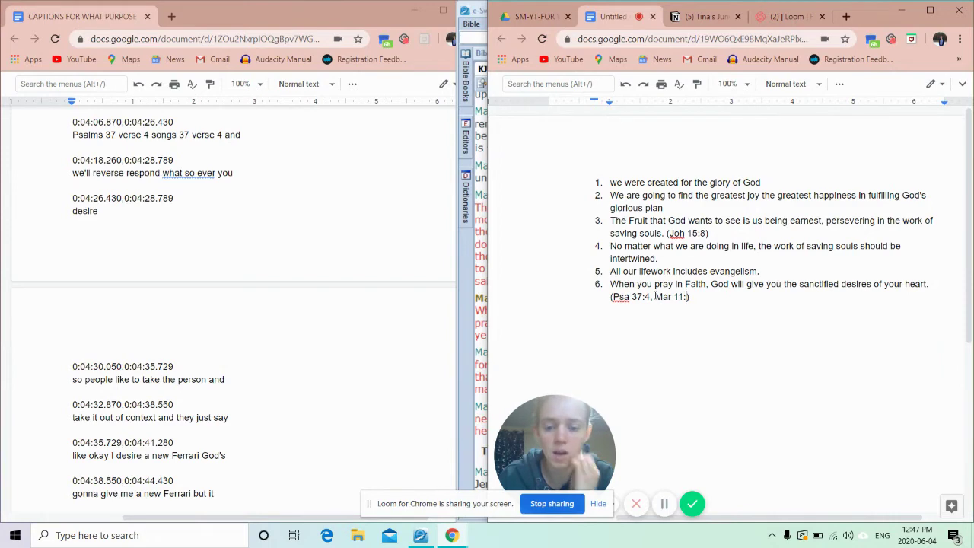
pyautogui.write('24')
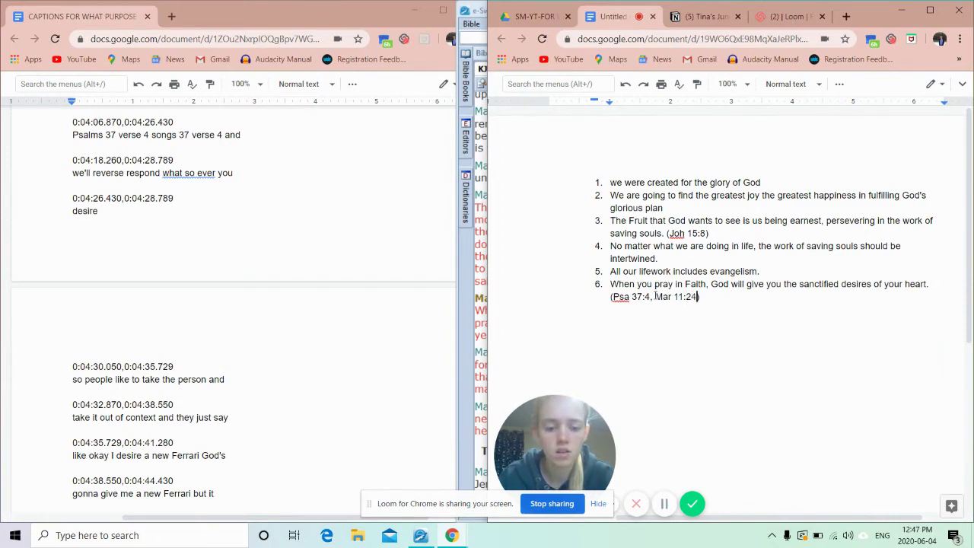
pyautogui.click(671, 297)
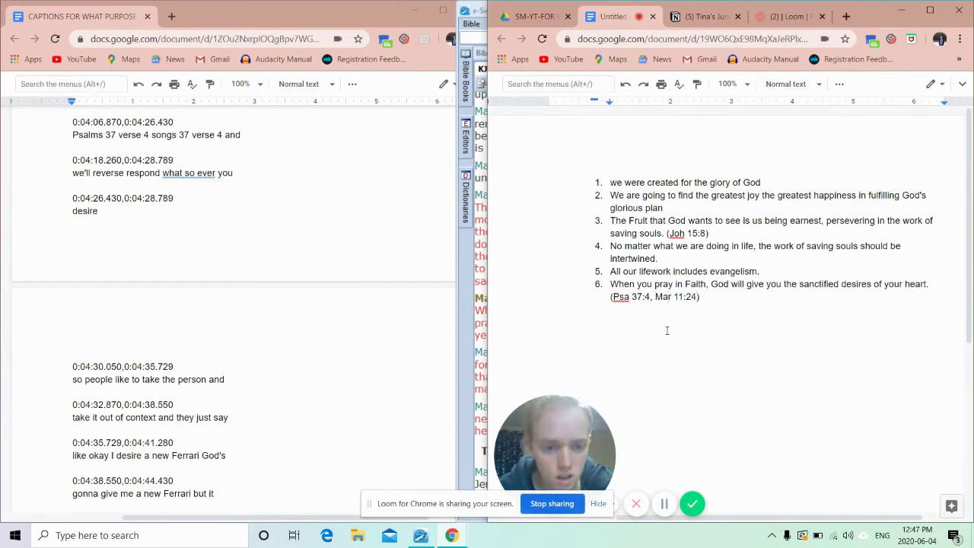
pyautogui.click(724, 305)
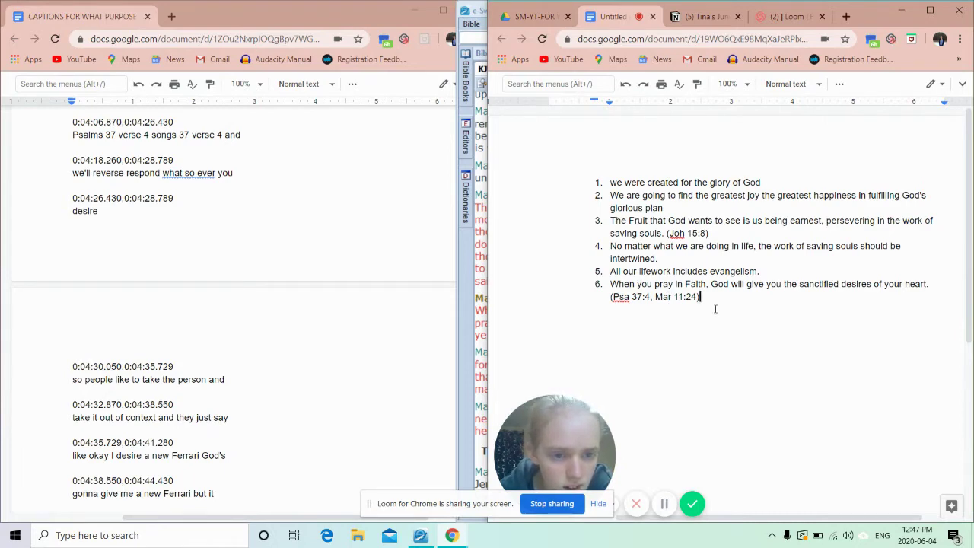
# - Reread Psalms 37:4 in e-Sword to compare it with the item 6 statement, and return to the list document
pyautogui.click(652, 296)
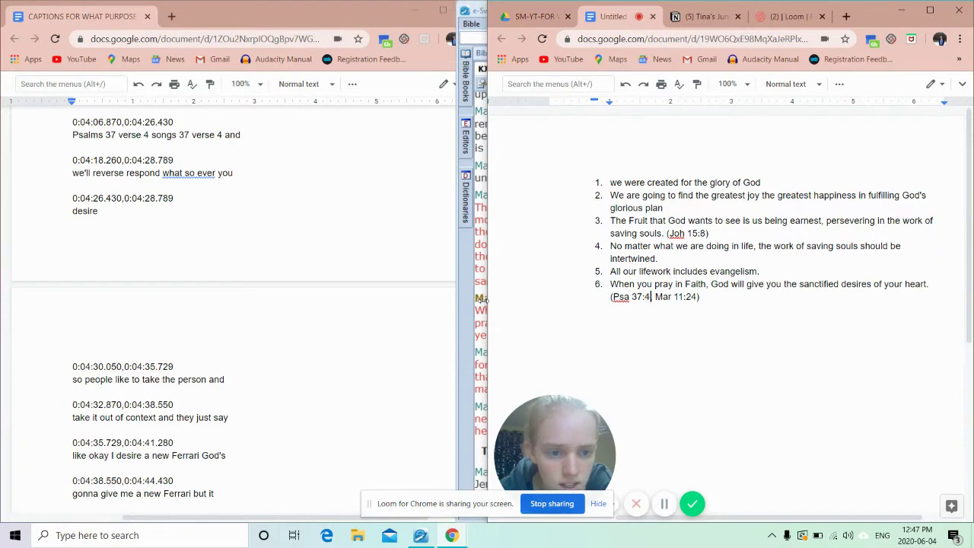
pyautogui.click(481, 301)
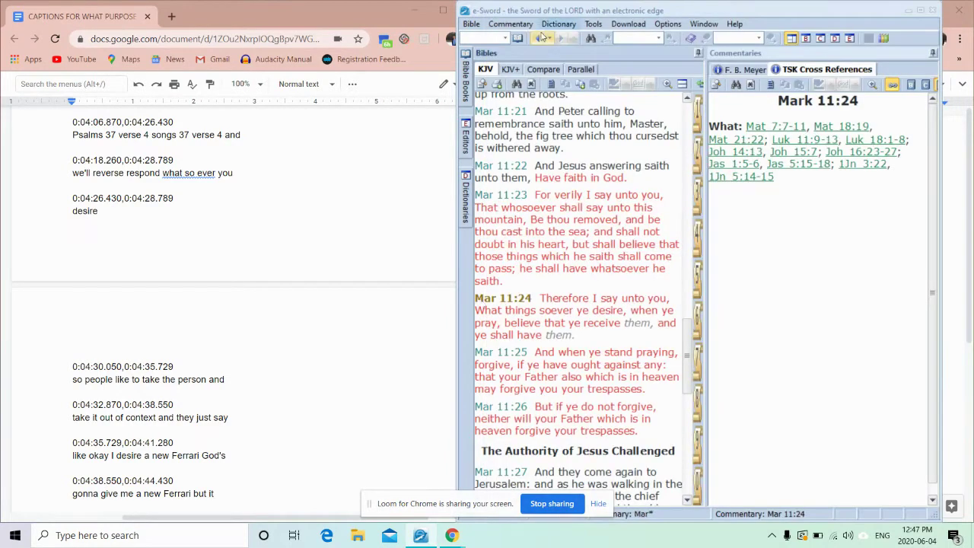
pyautogui.click(536, 39)
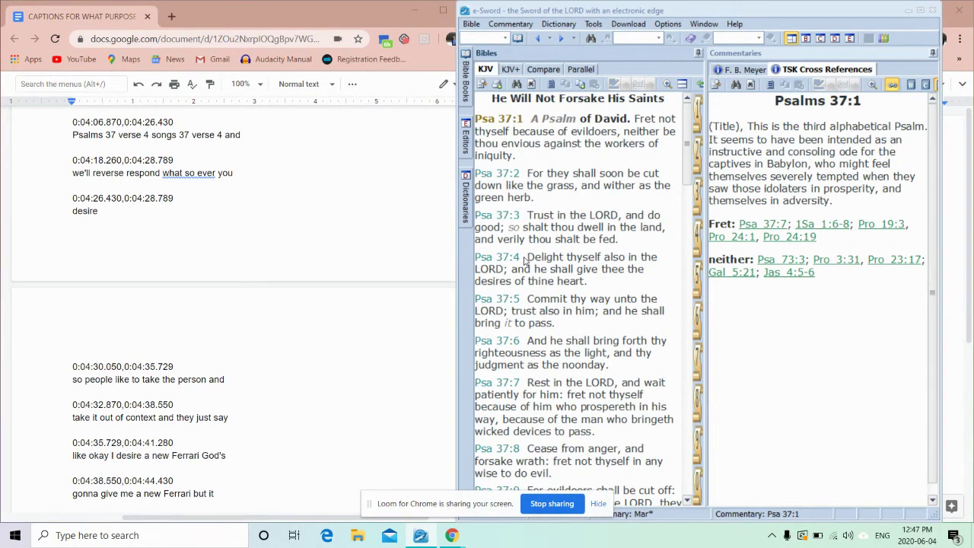
pyautogui.moveTo(525, 259); pyautogui.dragTo(509, 274)
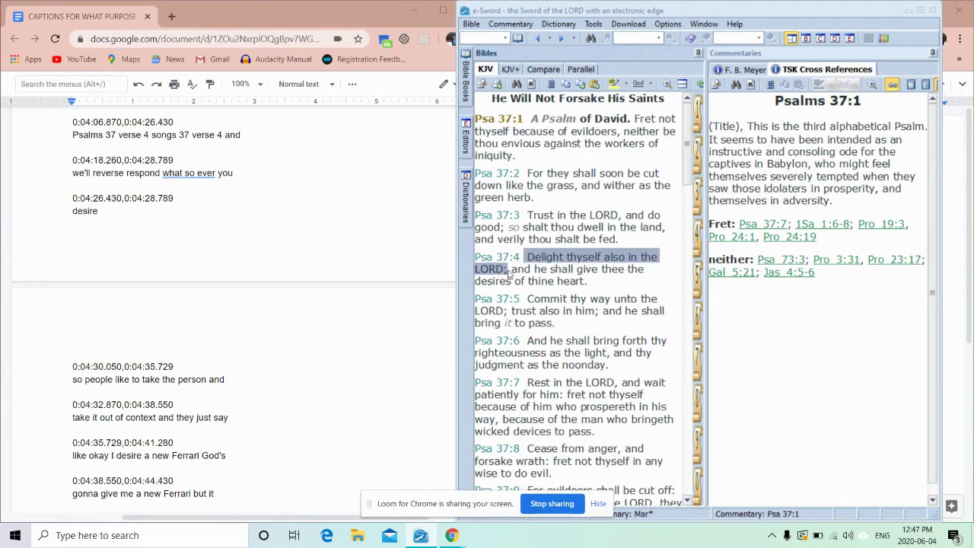
pyautogui.click(600, 281)
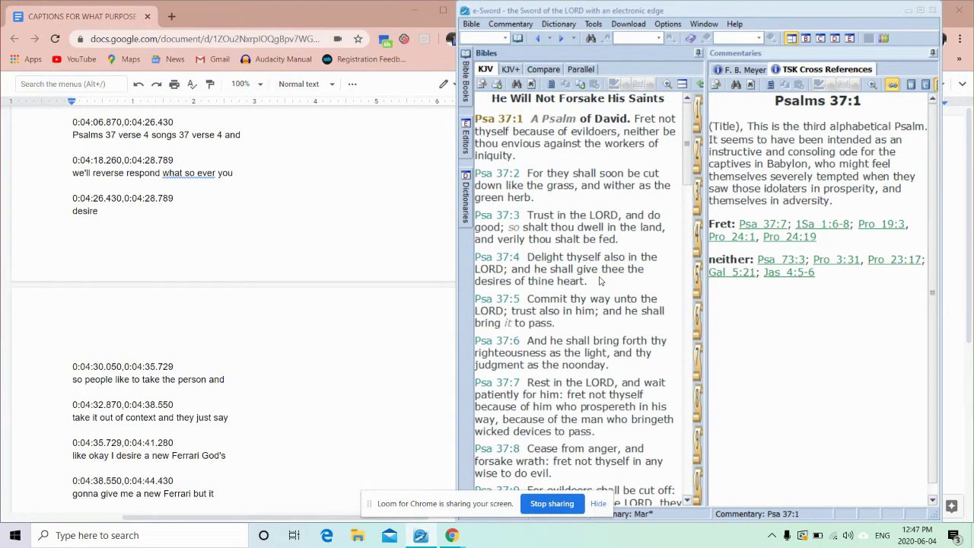
pyautogui.click(902, 246)
pyautogui.hotkey('alt', 'Tab')
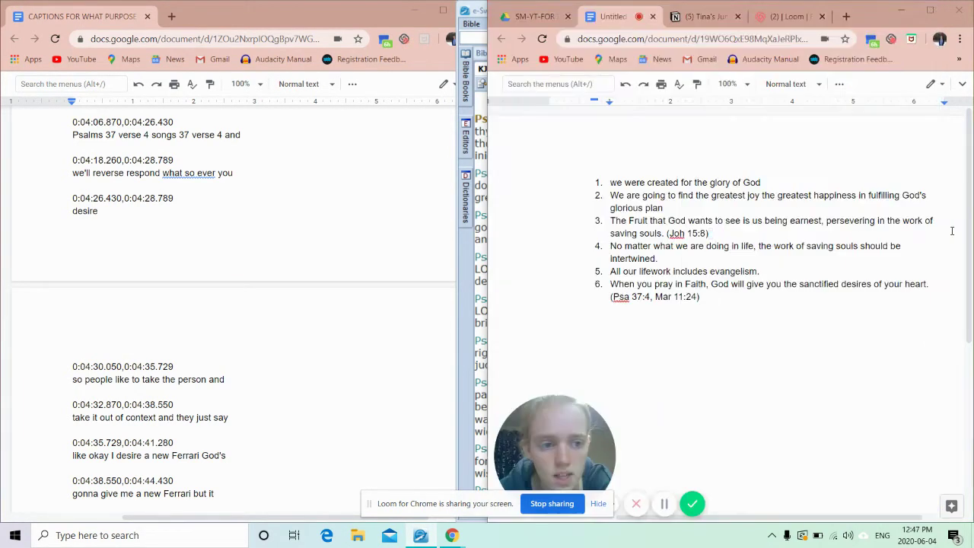
pyautogui.click(754, 300)
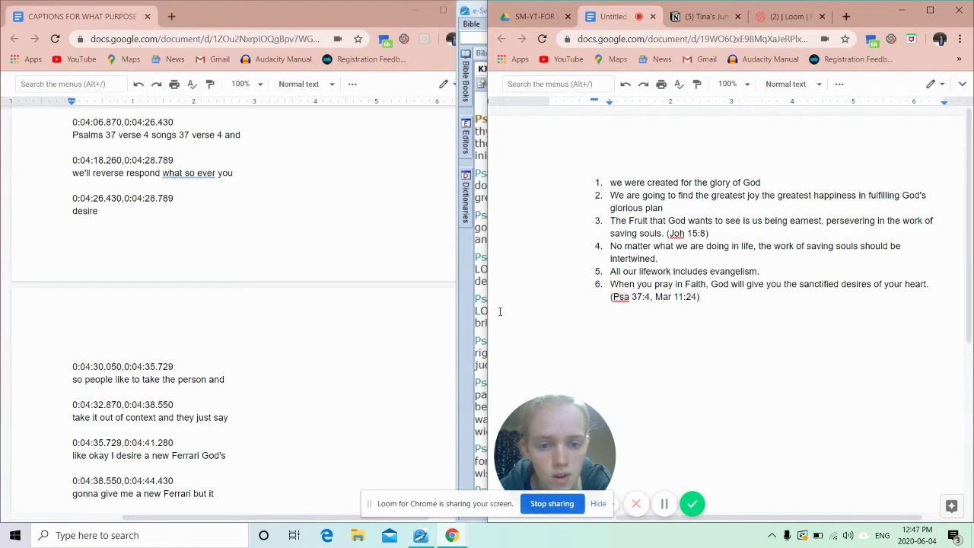
# - Read the captions document from 0:04:30 to about 0:05:56, looking for the next quotable statement
pyautogui.click(294, 356)
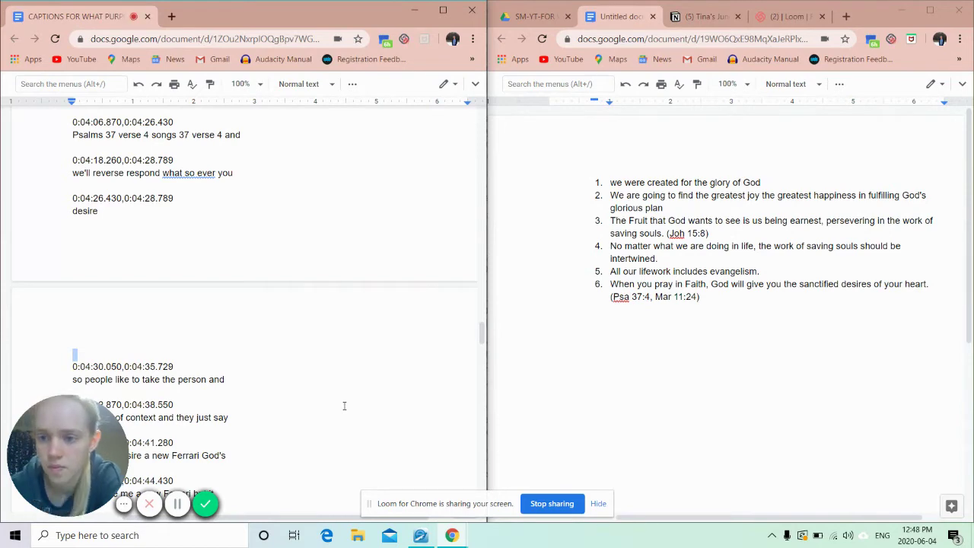
pyautogui.scroll(-5, 344, 406)
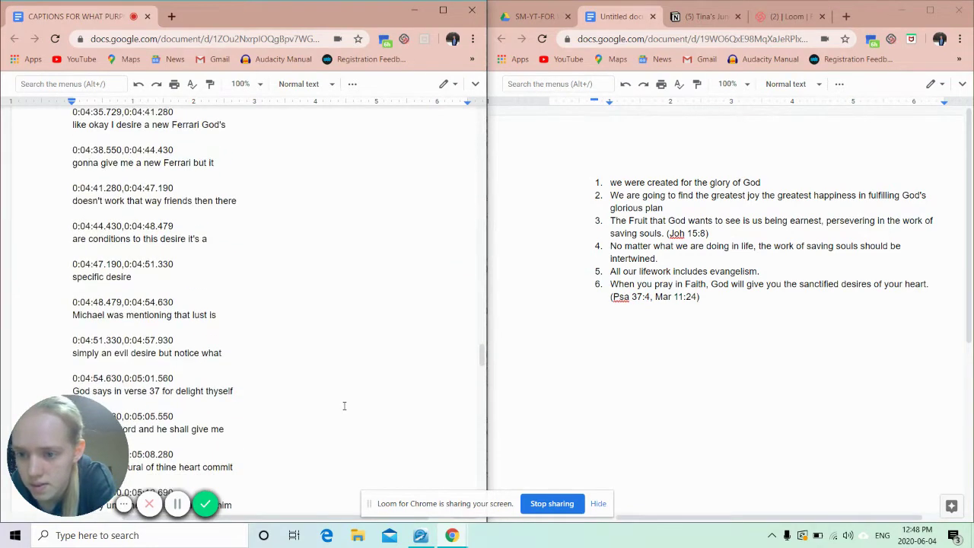
pyautogui.scroll(-3, 344, 462)
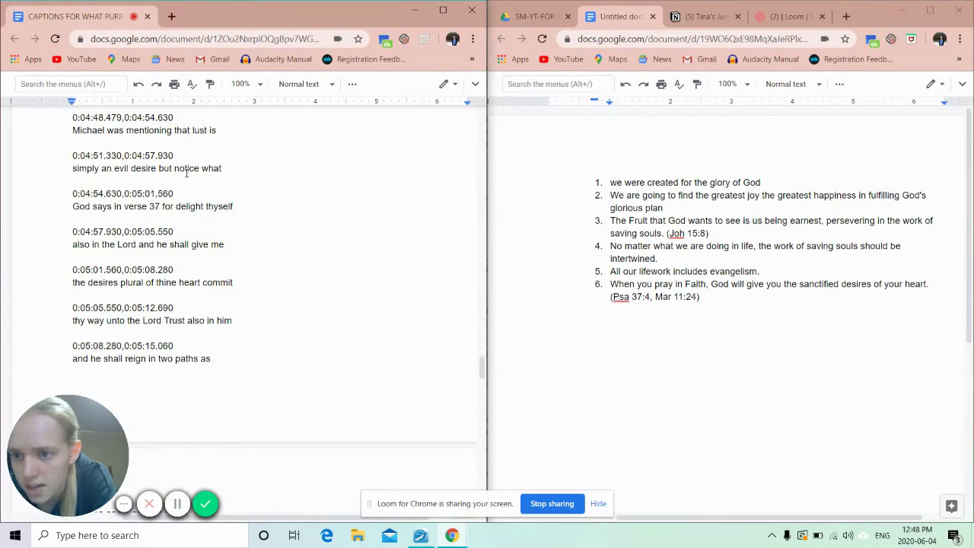
pyautogui.scroll(-2, 282, 218)
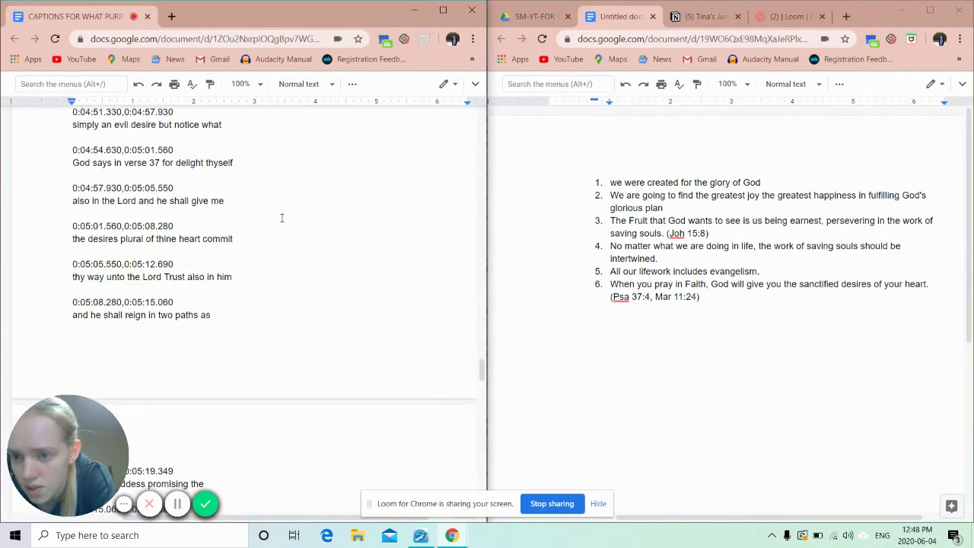
pyautogui.scroll(-2, 282, 218)
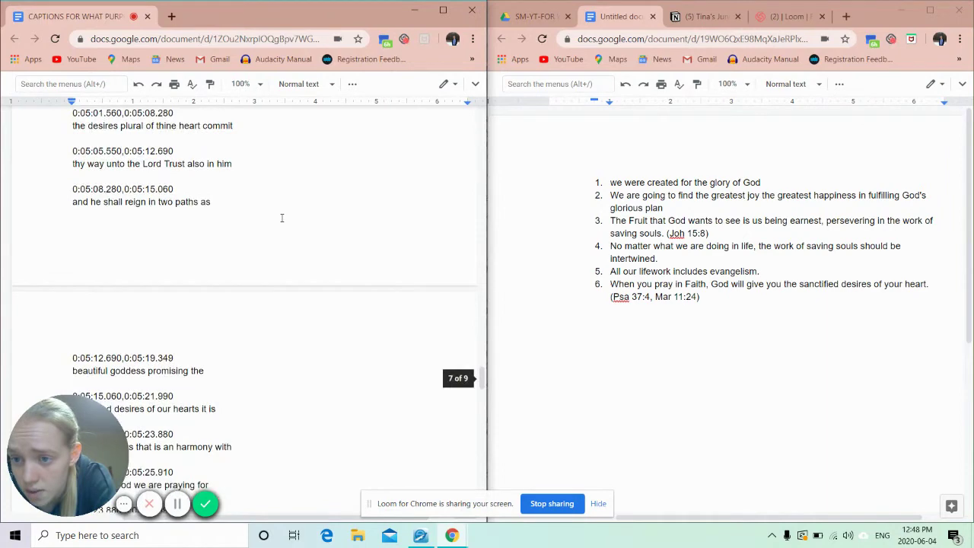
pyautogui.scroll(-1, 282, 218)
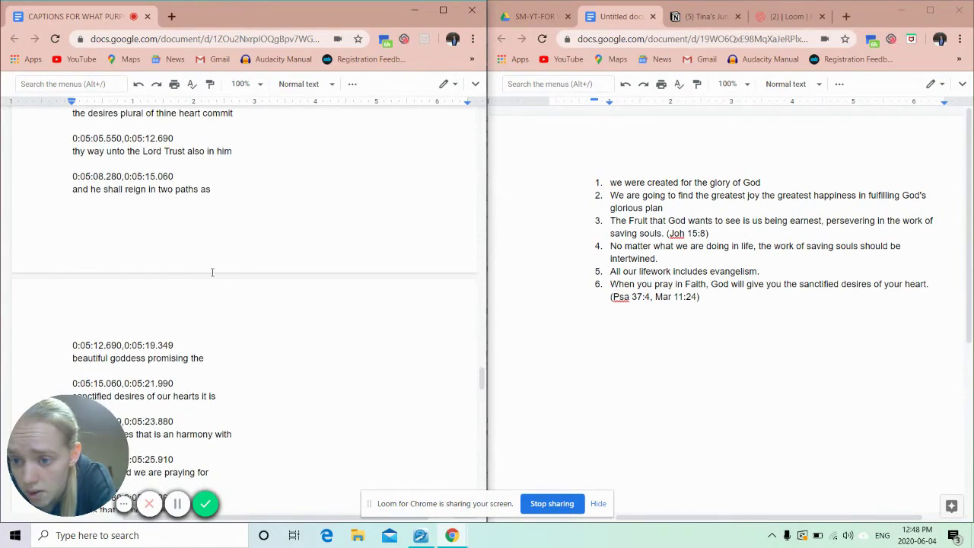
pyautogui.scroll(-4, 213, 271)
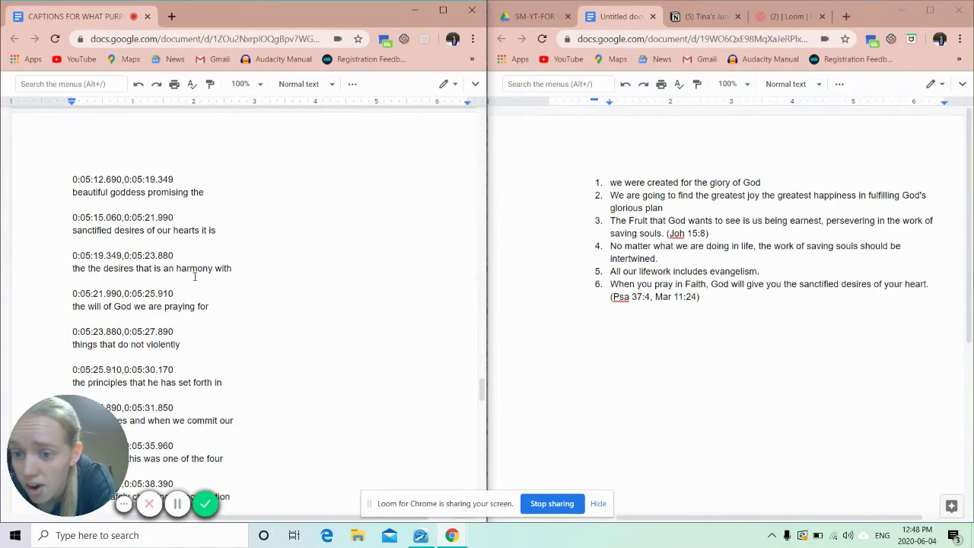
pyautogui.click(132, 306)
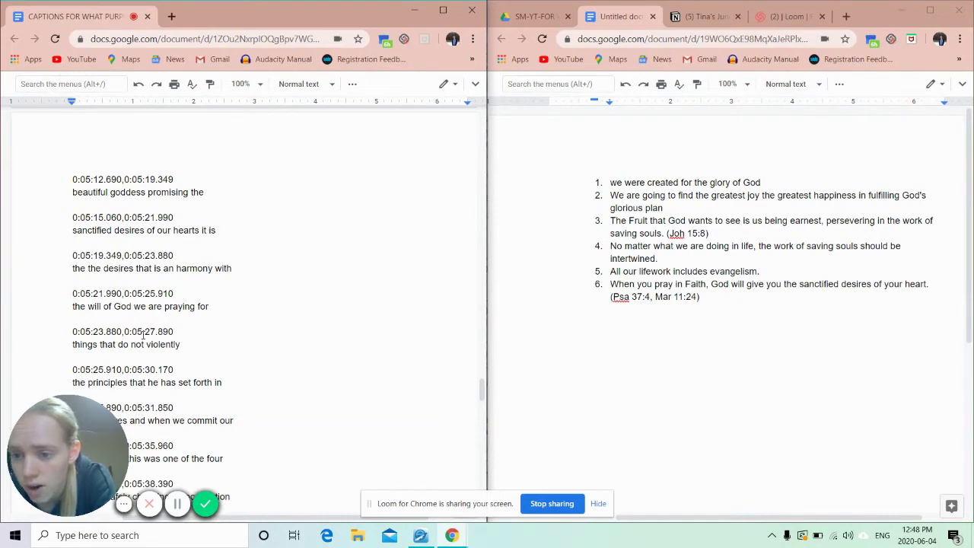
pyautogui.scroll(-1, 246, 347)
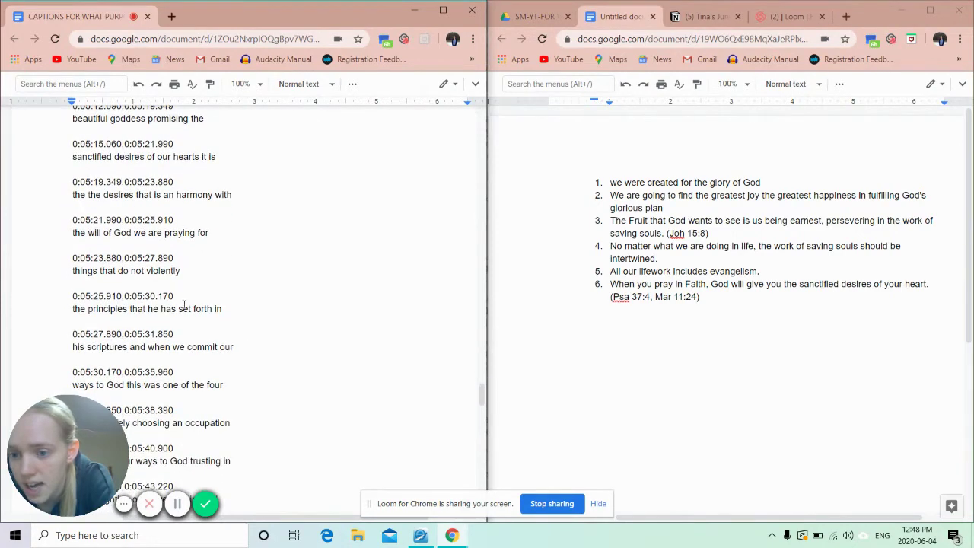
pyautogui.scroll(-2, 357, 330)
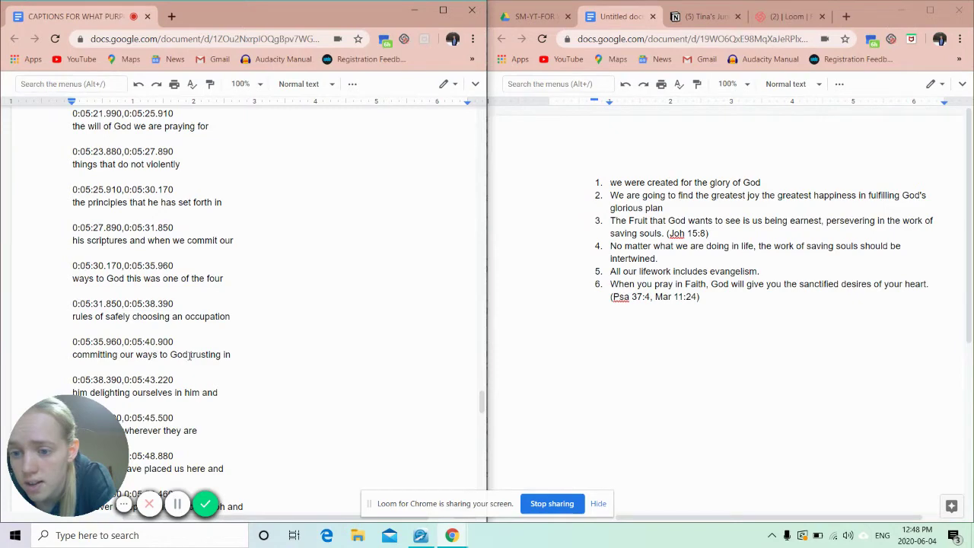
pyautogui.scroll(-2, 189, 356)
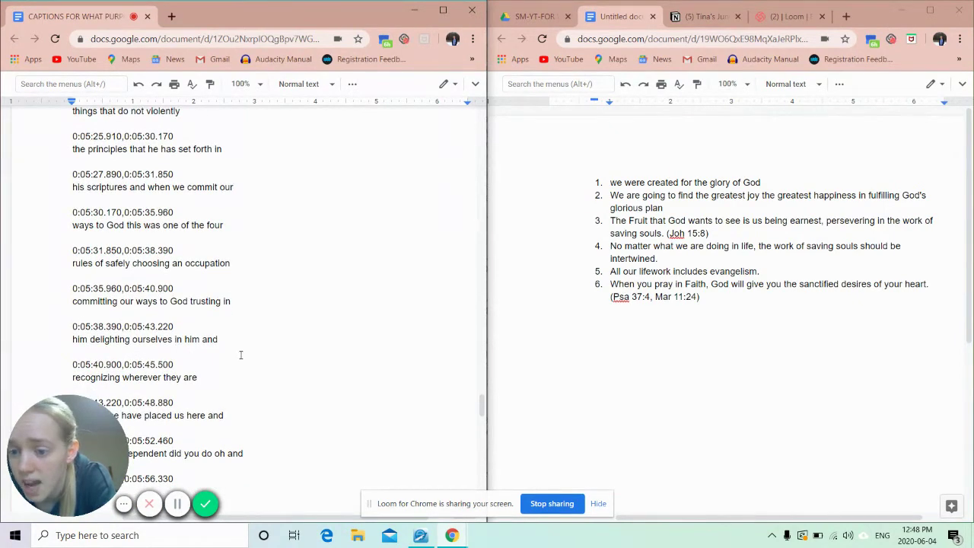
pyautogui.scroll(-2, 240, 355)
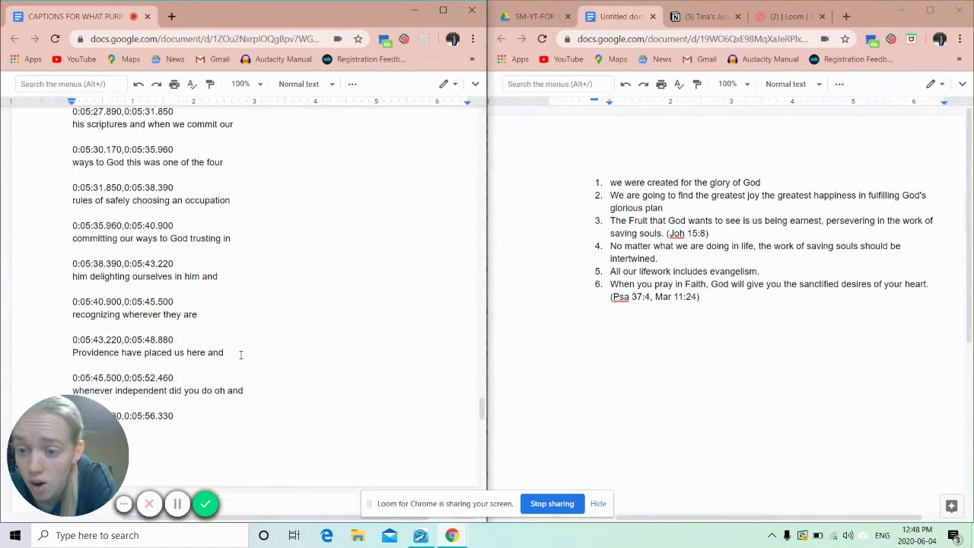
pyautogui.scroll(-1, 240, 355)
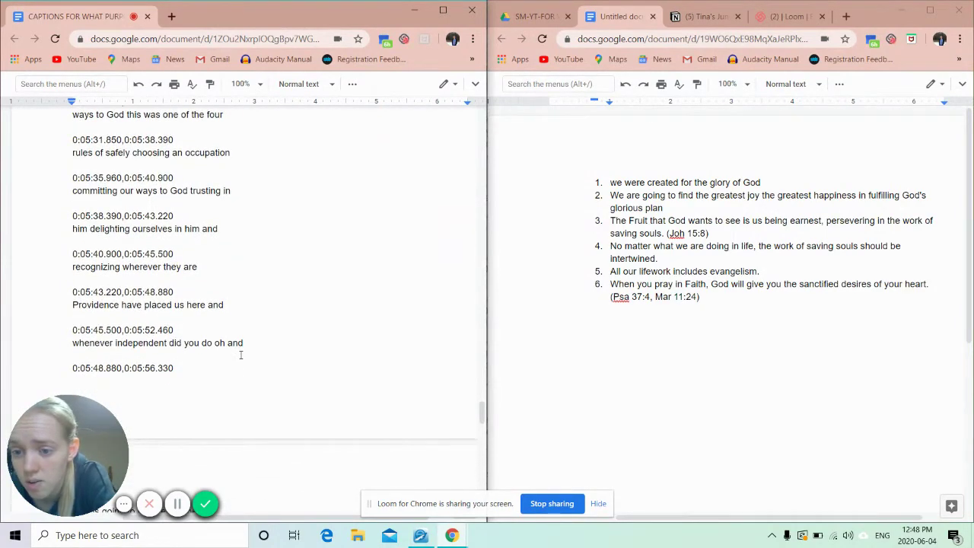
pyautogui.scroll(1, 240, 355)
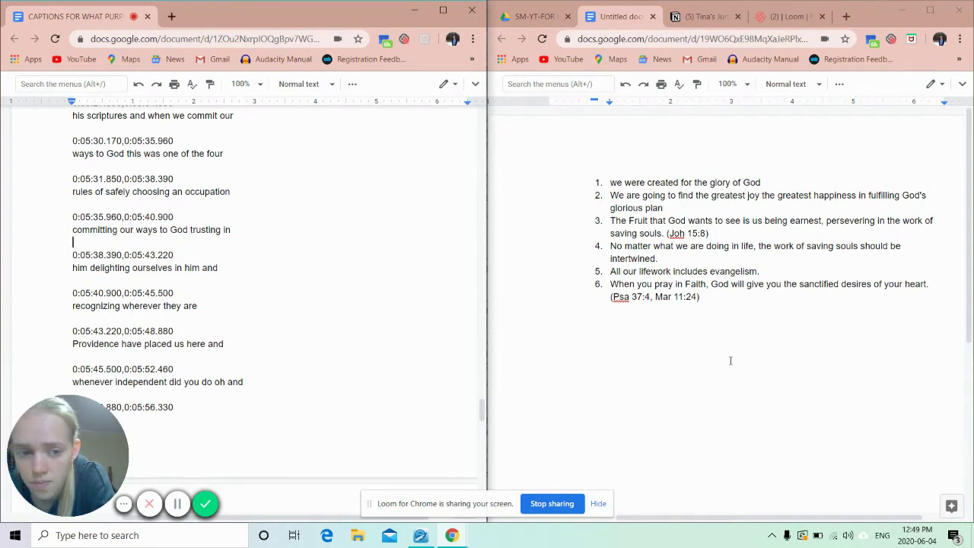
# - In the list document, add item 7 after the Mar 11:24 reference, beginning with "Commit yourself to God"
pyautogui.click(733, 299)
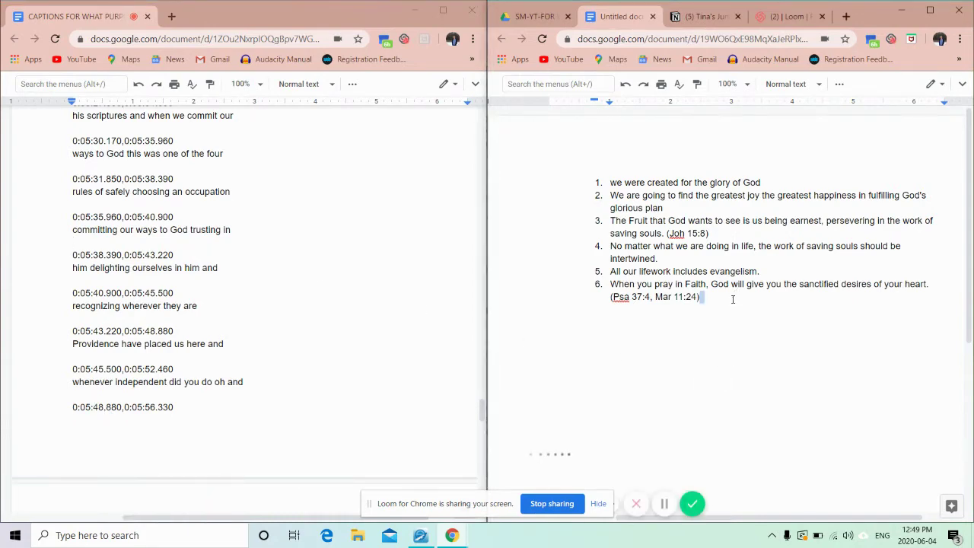
pyautogui.press('Return')
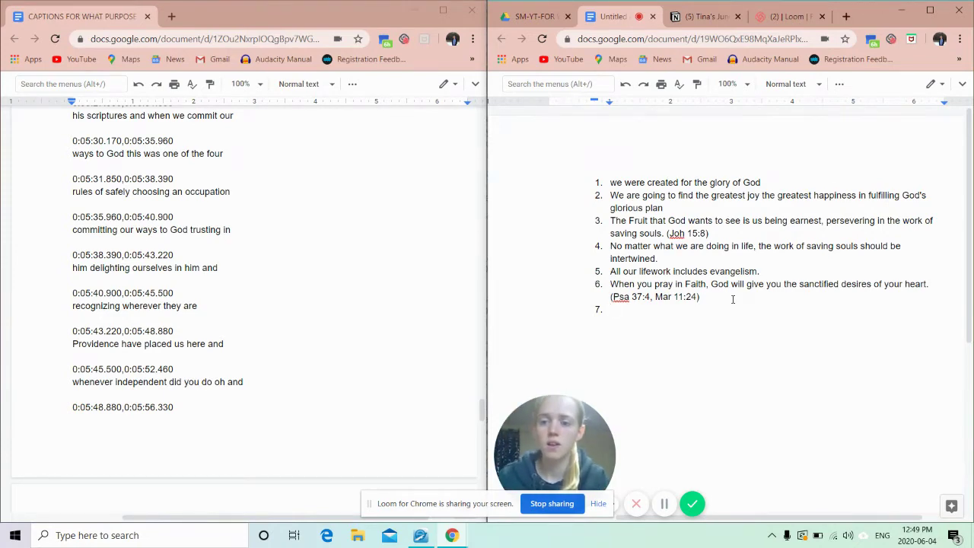
pyautogui.write('Comm')
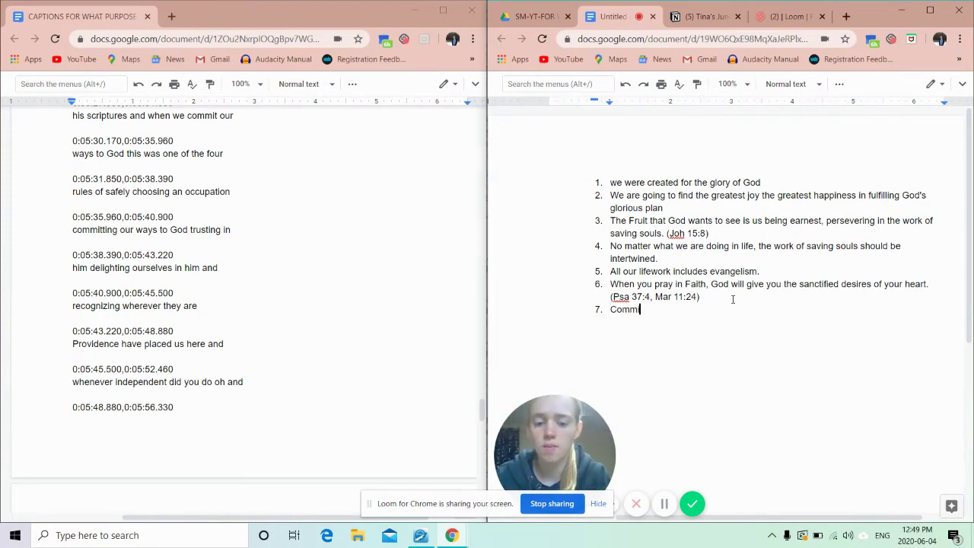
pyautogui.write('it yourself')
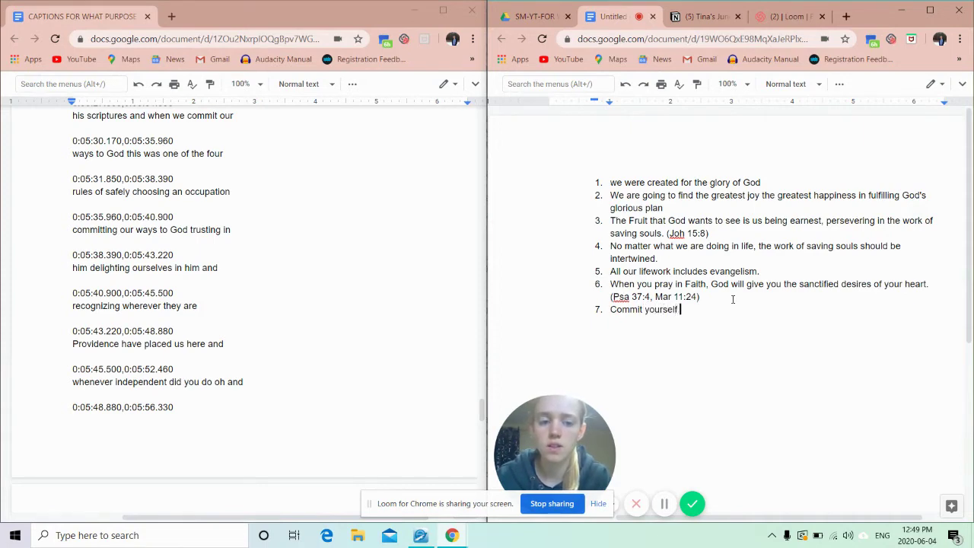
pyautogui.write(' to God')
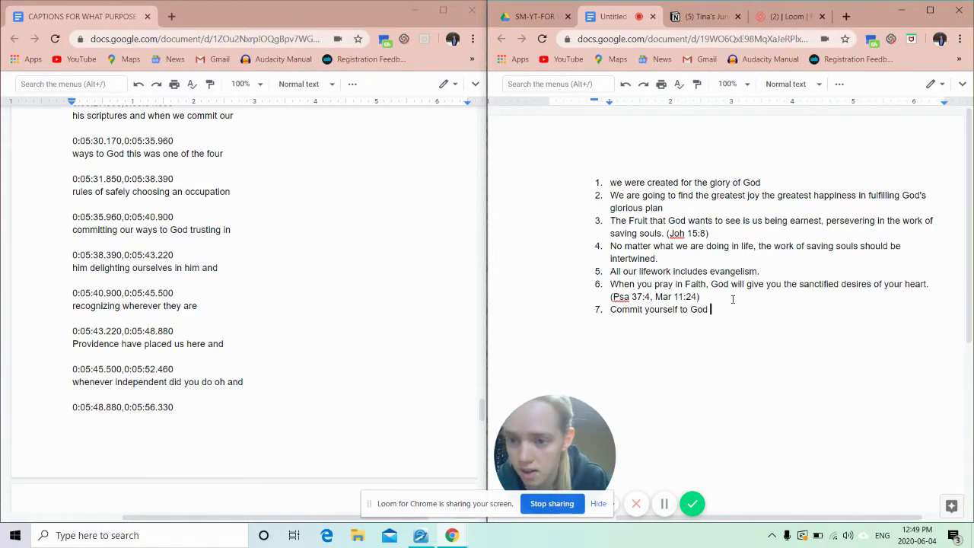
# - Continue point 7 after "Commit yourself to God" with ", Trust in Him and"
pyautogui.press('BackSpace')
pyautogui.write(', Trust ')
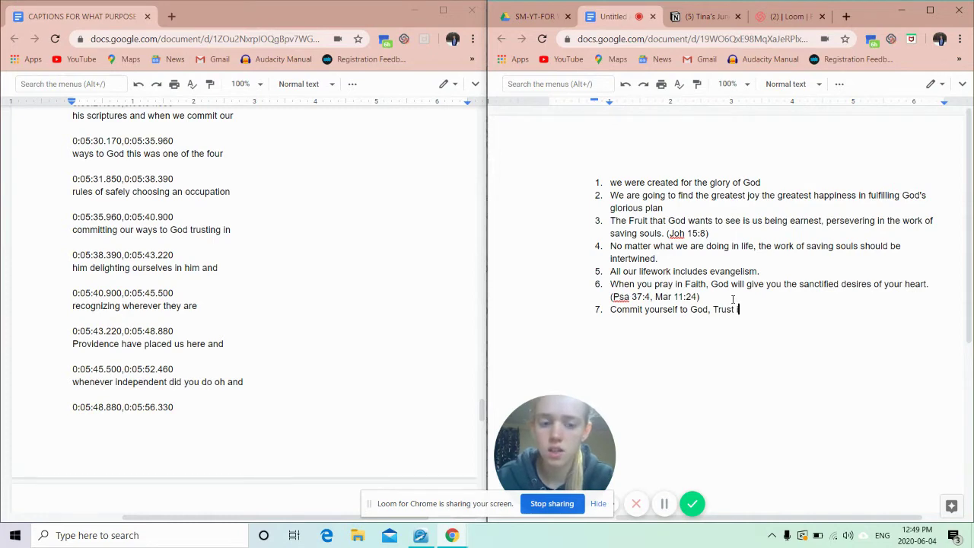
pyautogui.write('in ')
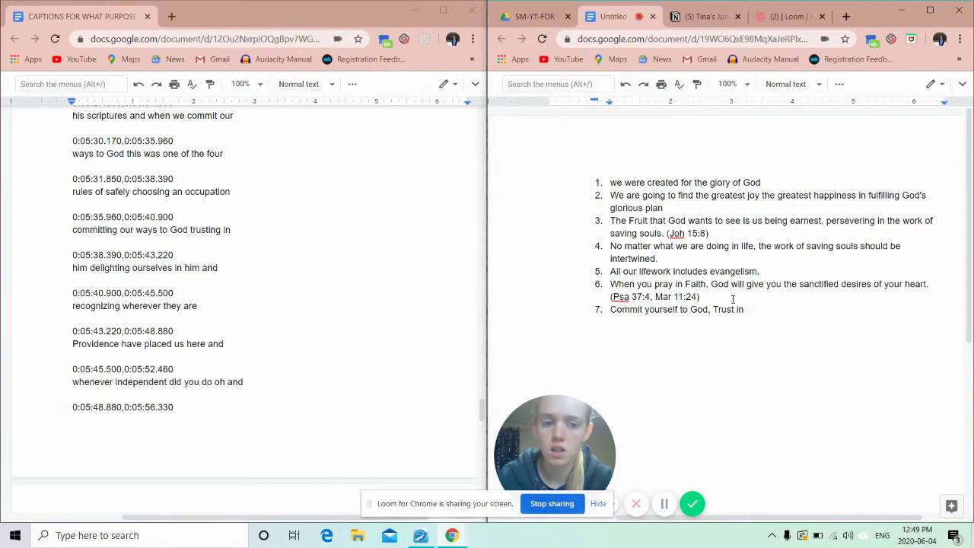
pyautogui.write('Hi')
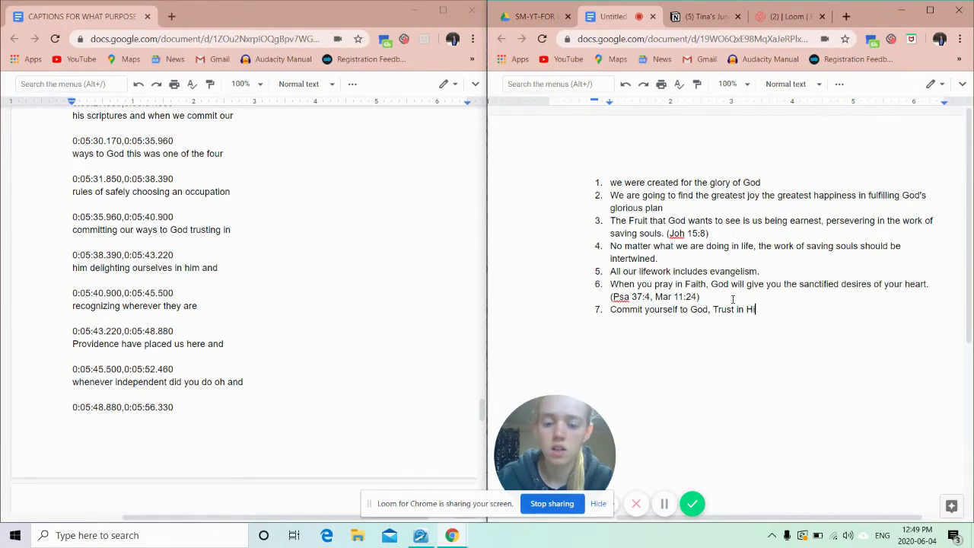
pyautogui.write('m and')
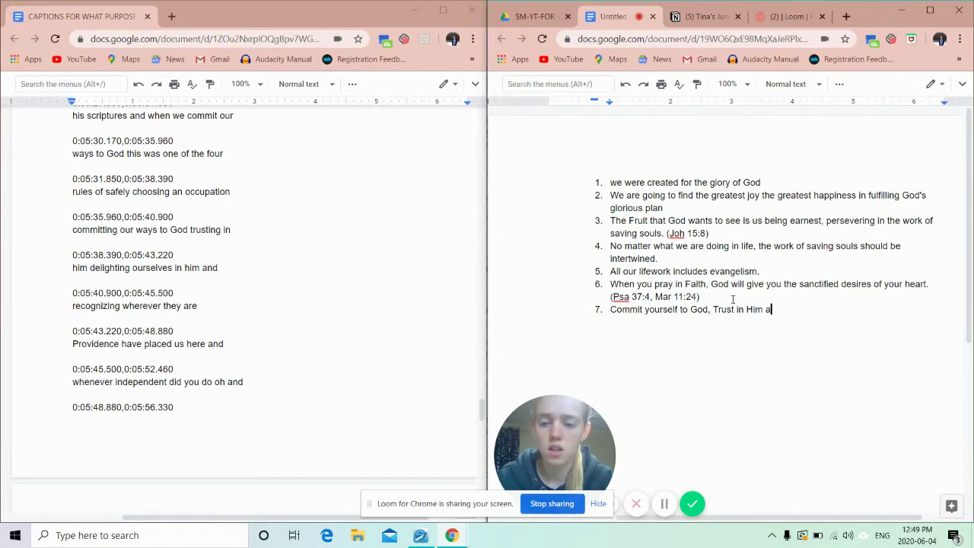
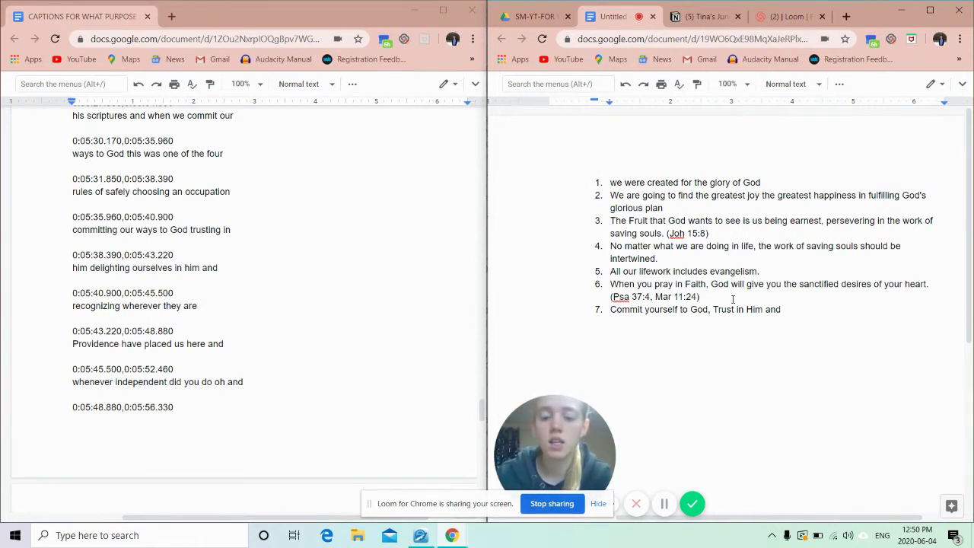
# - Finish the sentence of point 7 with "he will give you the sanctified sanctified desires of your heart."
pyautogui.write('he will')
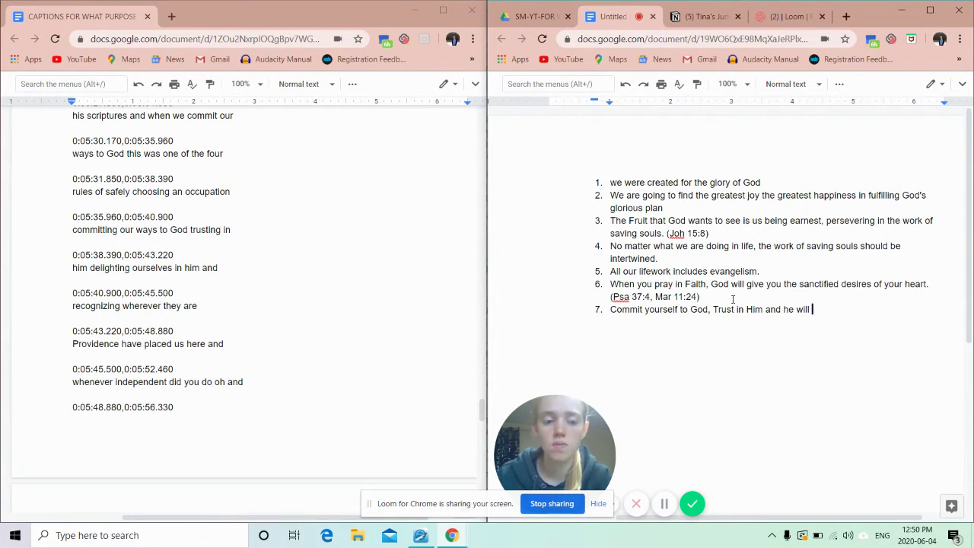
pyautogui.write('give ')
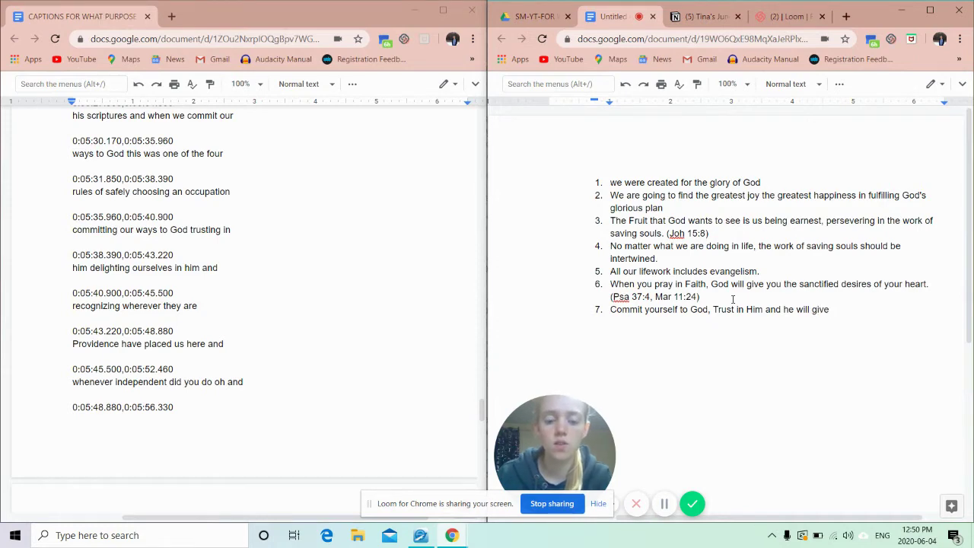
pyautogui.write('you the sanctif')
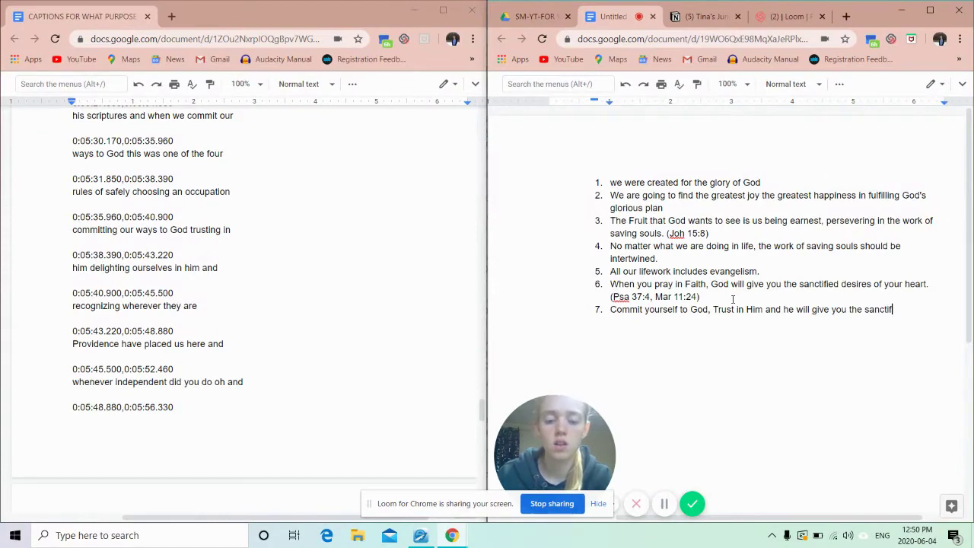
pyautogui.write('ied')
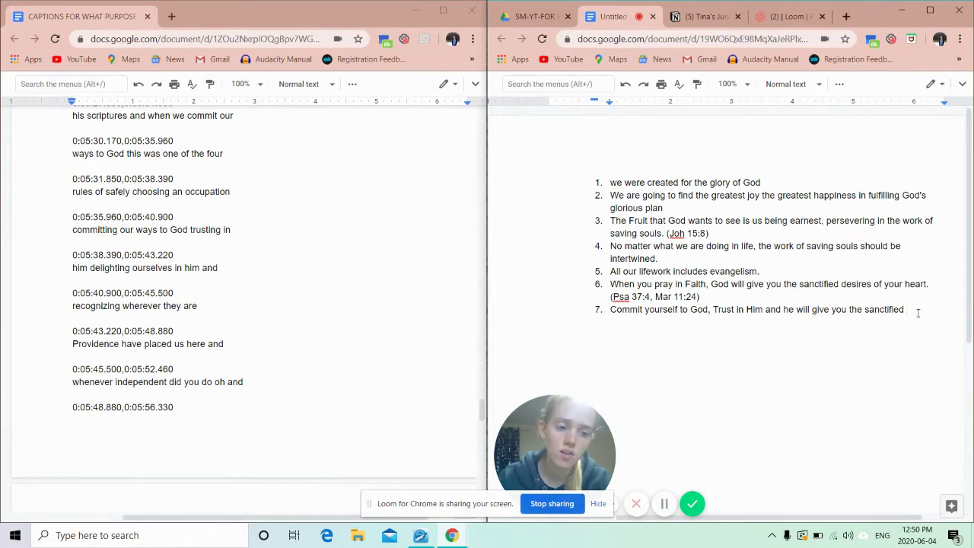
pyautogui.write('san')
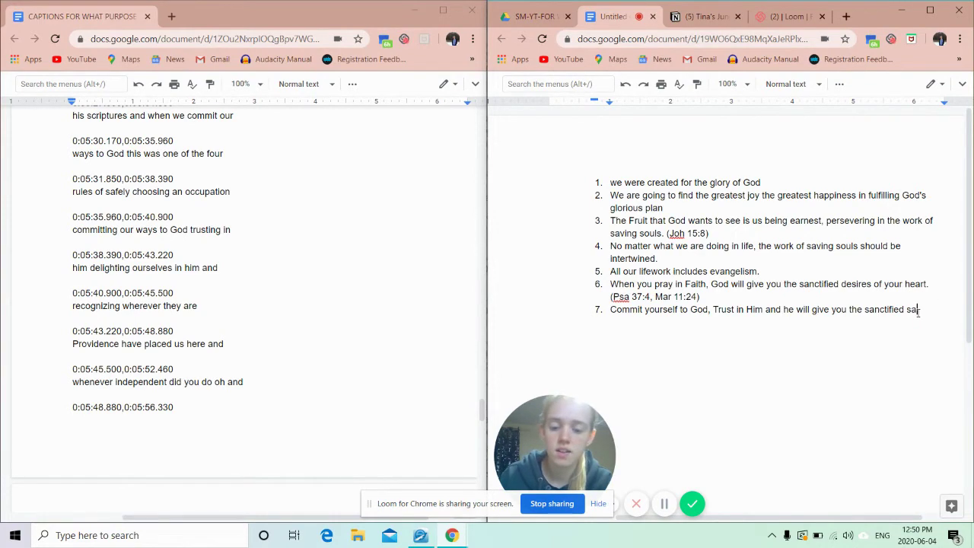
pyautogui.write('ctified ')
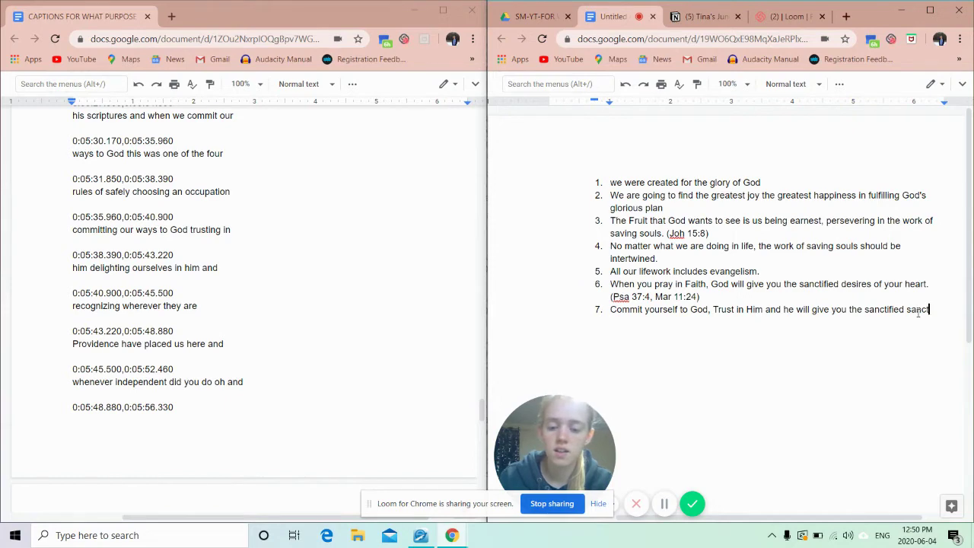
pyautogui.write('de')
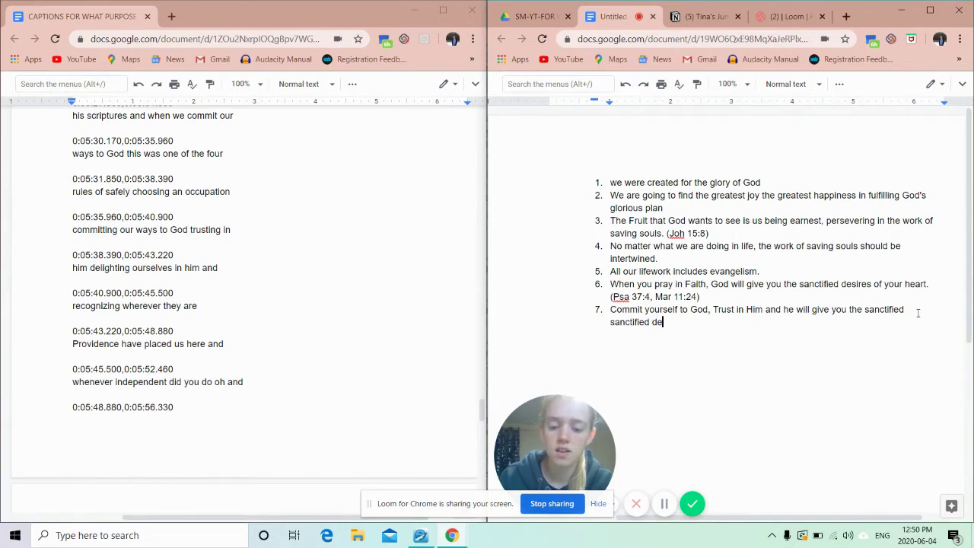
pyautogui.write('sires of yo')
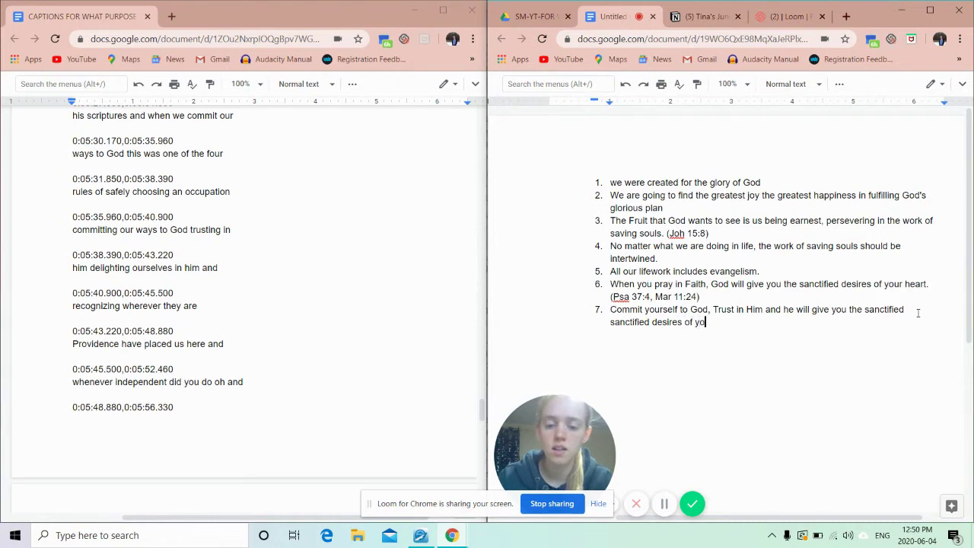
pyautogui.write('ur hea')
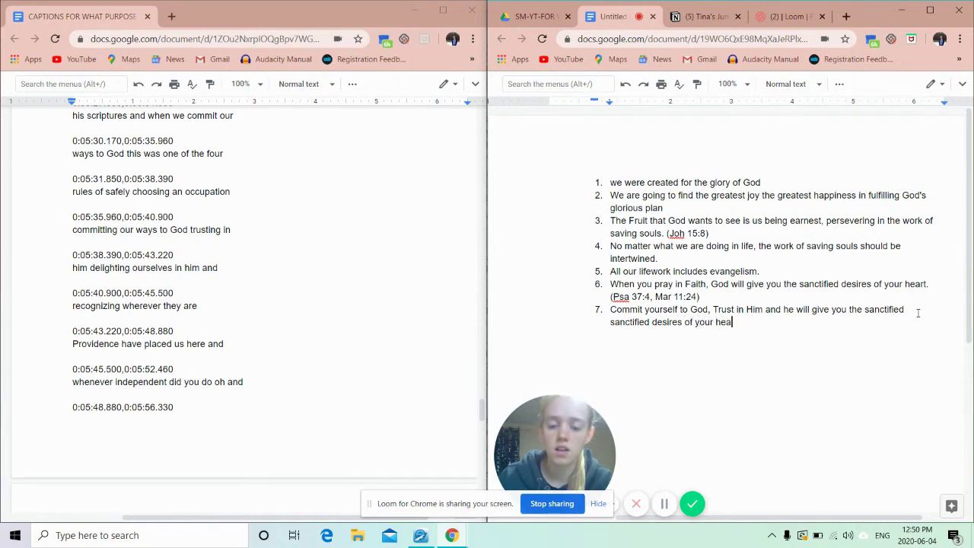
pyautogui.write('rt.')
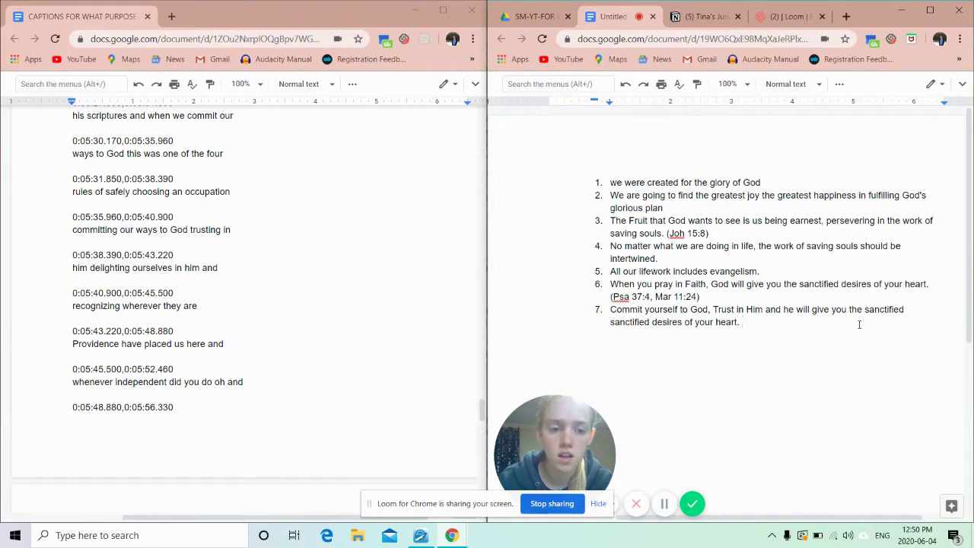
# - Delete the phrase "Trust in Him" from point 7
pyautogui.doubleClick(756, 327)
pyautogui.moveTo(755, 328); pyautogui.dragTo(610, 309)
pyautogui.click(758, 328)
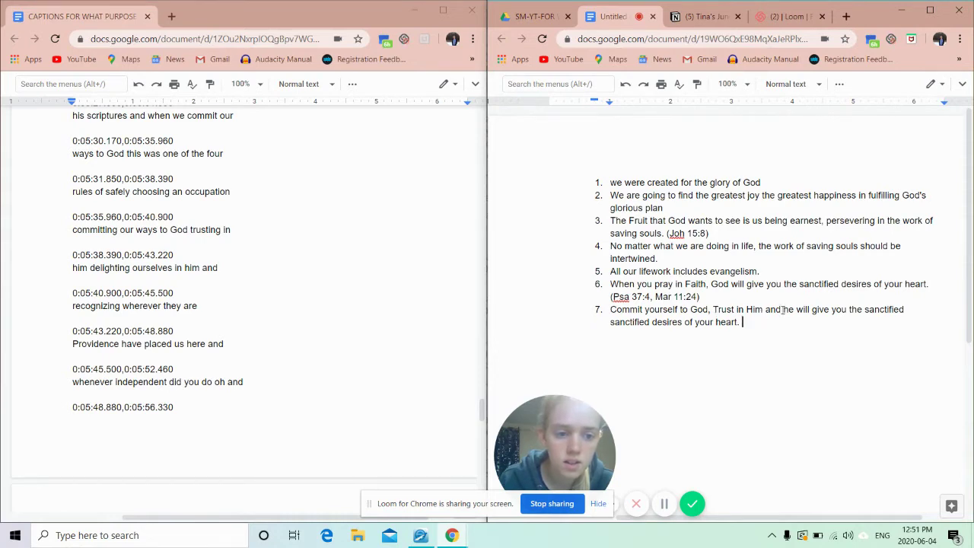
pyautogui.moveTo(783, 310); pyautogui.dragTo(714, 309)
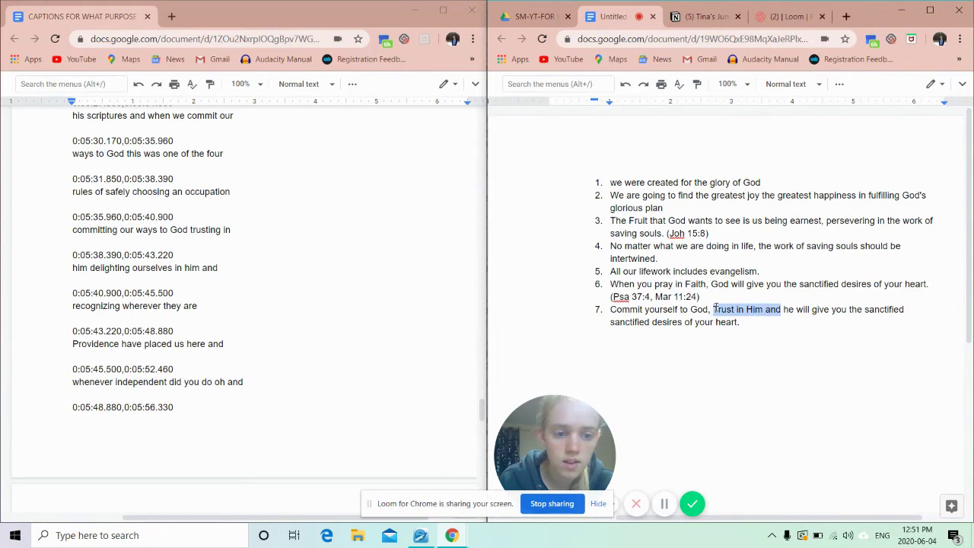
pyautogui.click(715, 309)
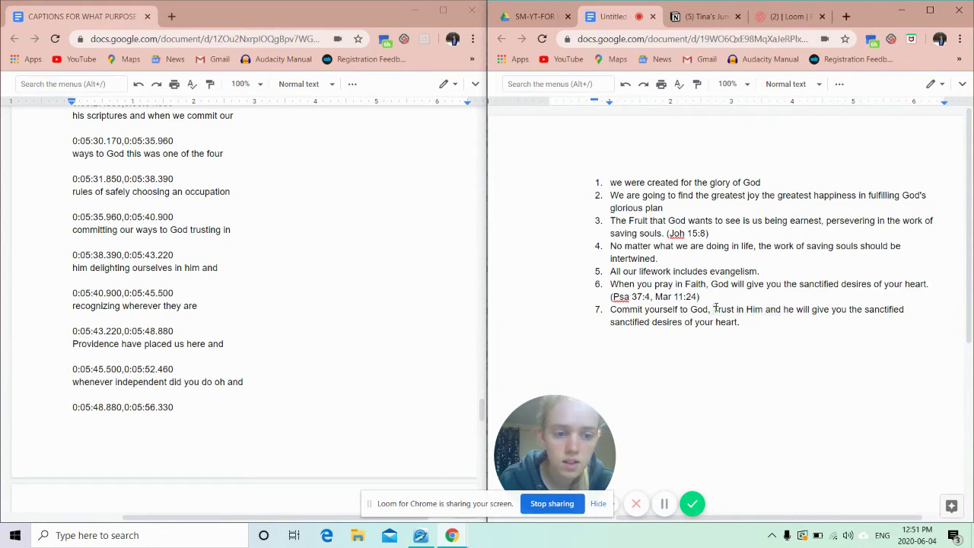
pyautogui.moveTo(715, 309); pyautogui.dragTo(766, 309)
pyautogui.press('BackSpace')
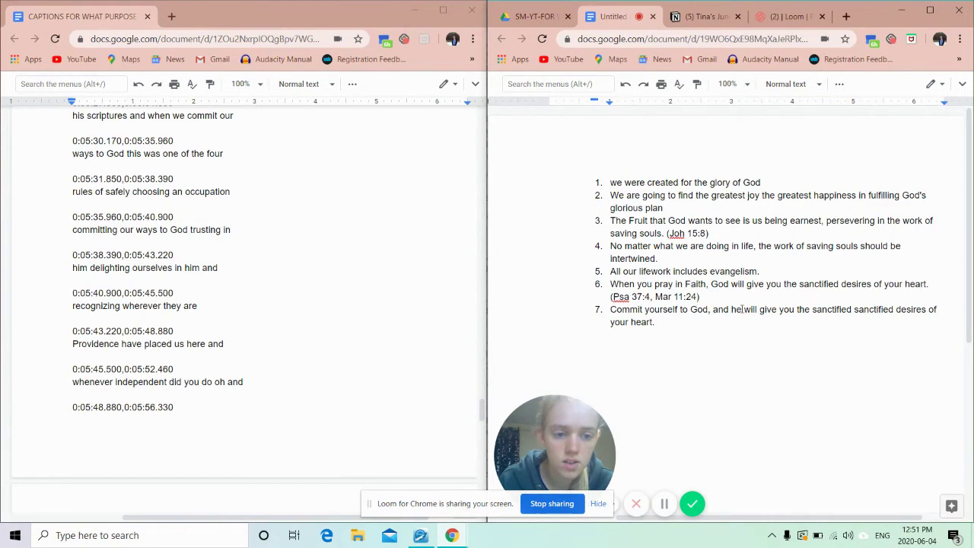
# - Capitalize "He" in point 7 and remove the duplicated word "sanctified"
pyautogui.click(736, 309)
pyautogui.press('BackSpace')
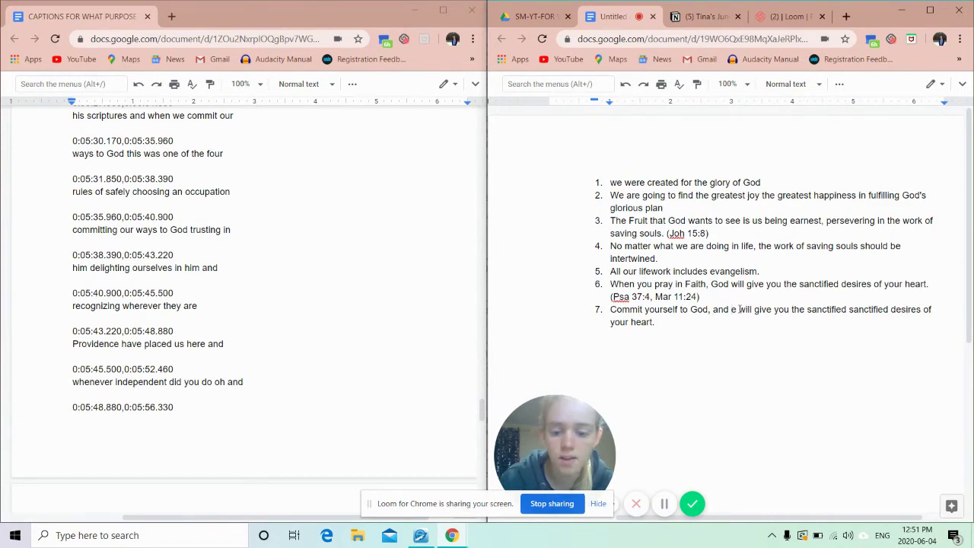
pyautogui.write('H')
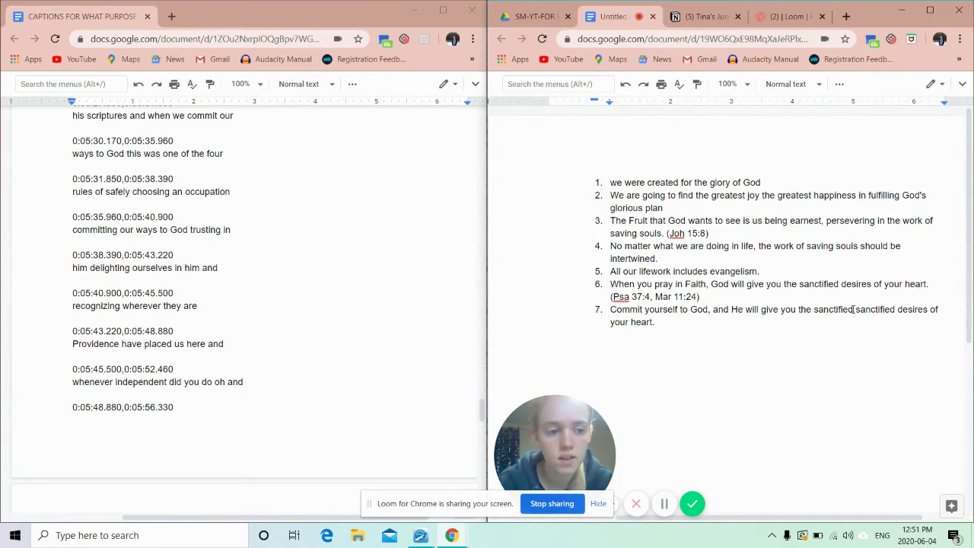
pyautogui.moveTo(854, 310); pyautogui.dragTo(814, 310)
pyautogui.press('BackSpace')
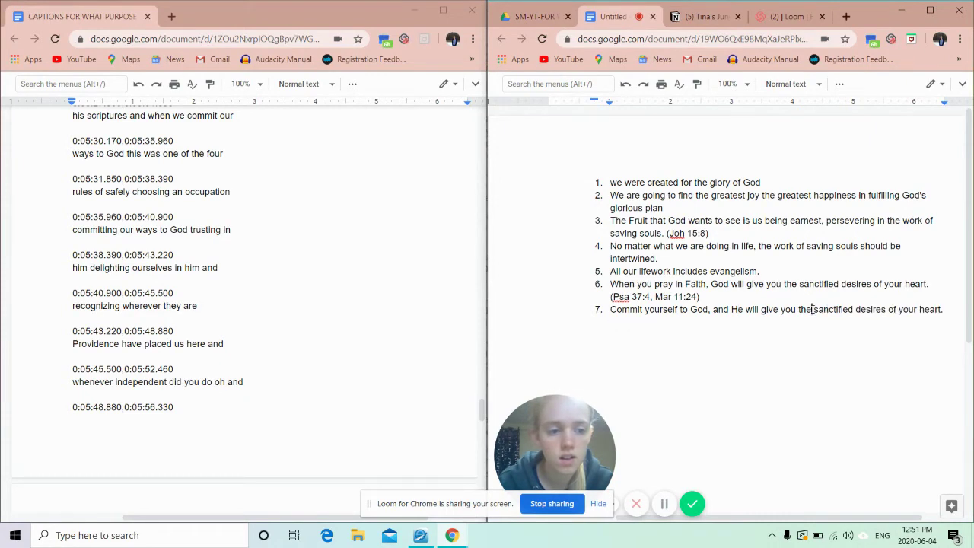
# - Add the reference "(Psa 37:4)" at the end of point 7 and dismiss the antivirus expiry notice without renewing
pyautogui.click(951, 310)
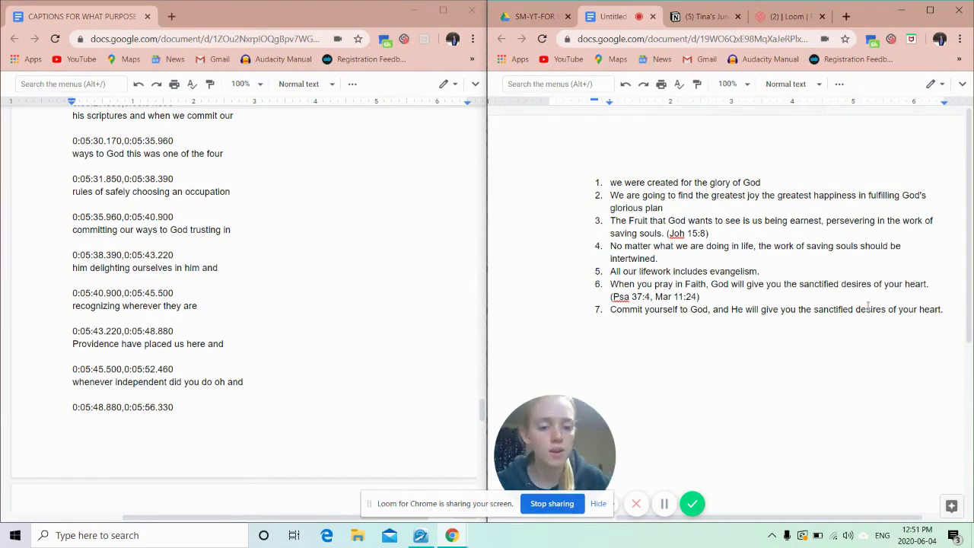
pyautogui.write('(Psa ')
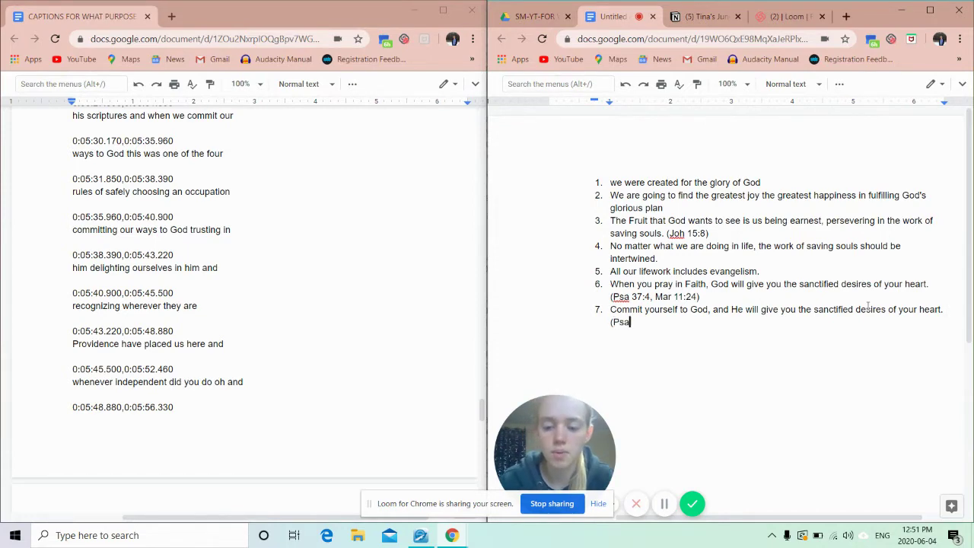
pyautogui.write('37:4')
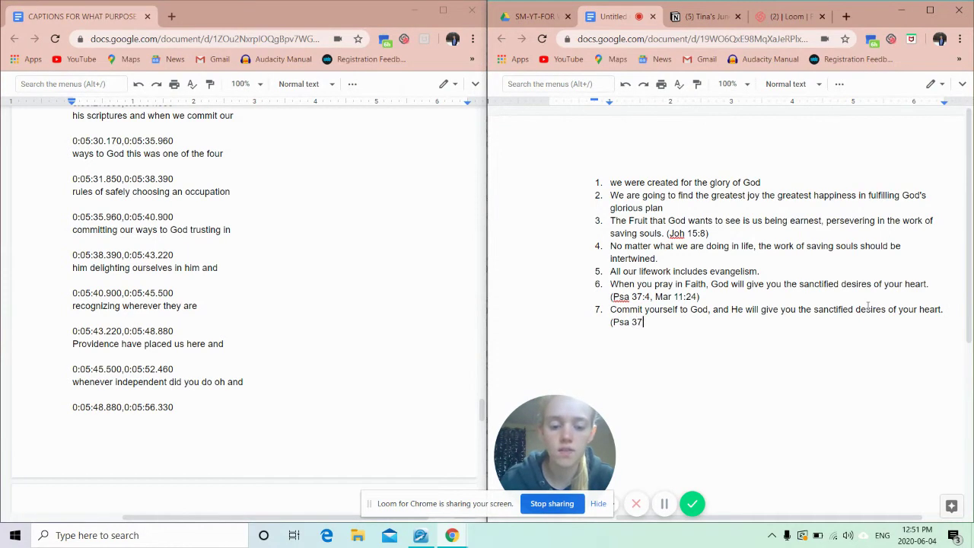
pyautogui.write(')')
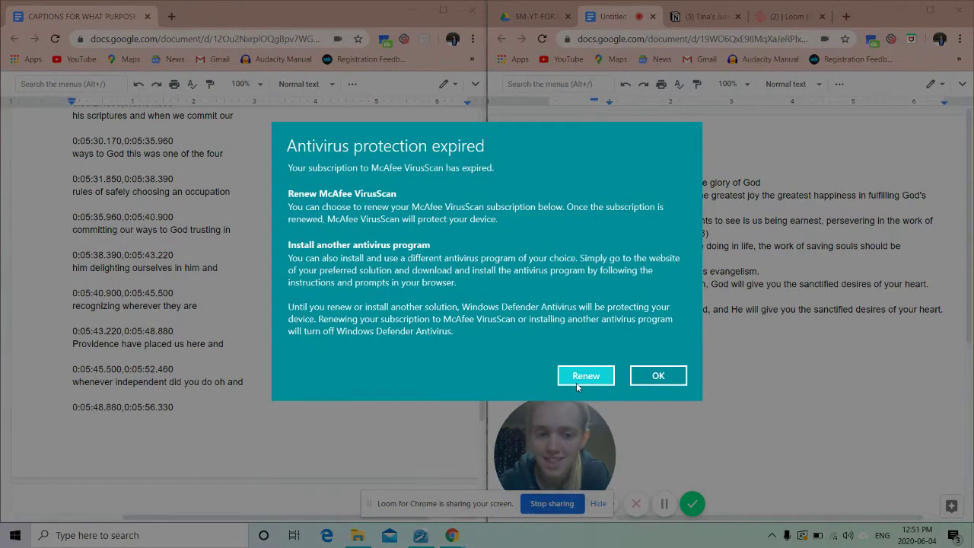
pyautogui.click(659, 377)
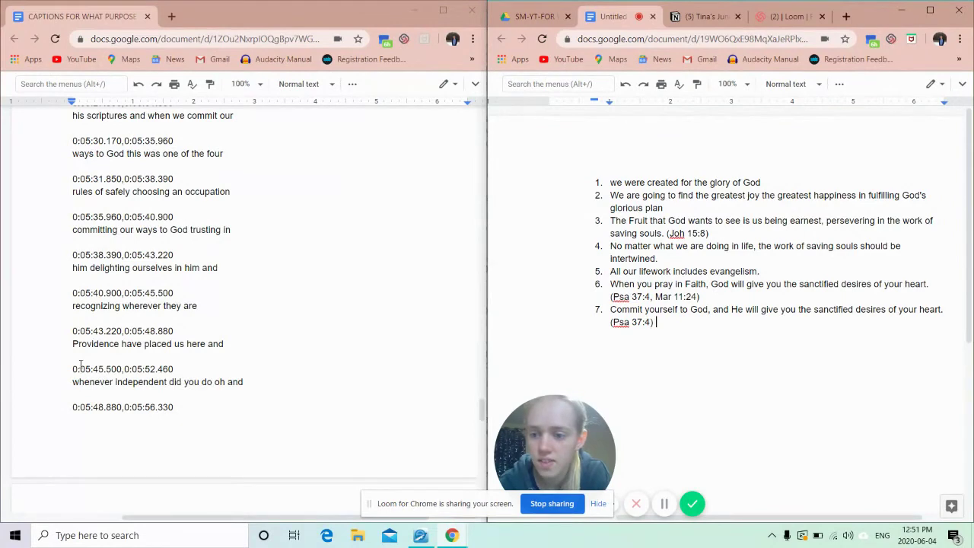
# - Read the captions from 0:05:43 onward, through the 1st John 5:14 scripture song to the passage on confidence in Christ, for the next key point
pyautogui.moveTo(74, 344); pyautogui.dragTo(226, 360)
pyautogui.click(227, 359)
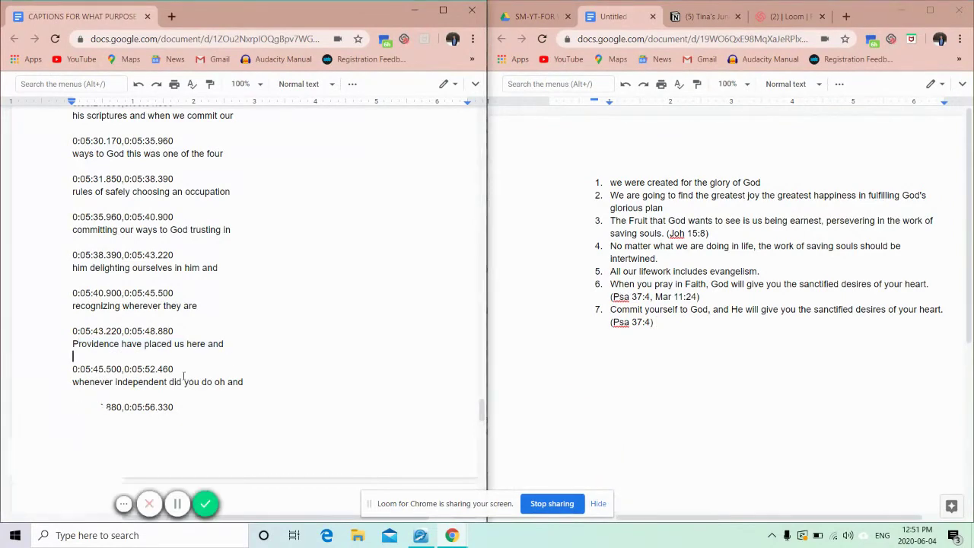
pyautogui.scroll(-1, 194, 390)
pyautogui.scroll(-3, 193, 390)
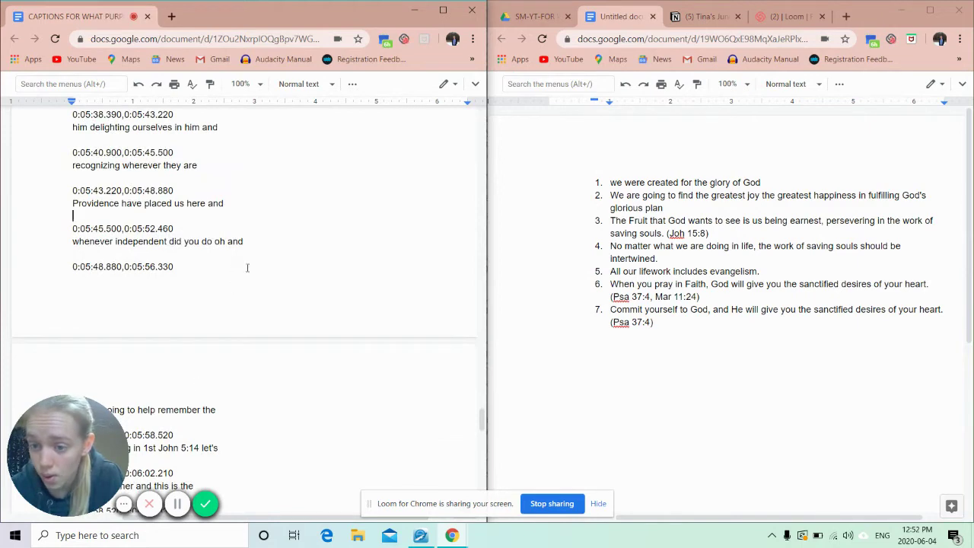
pyautogui.scroll(-3, 241, 339)
pyautogui.scroll(-1, 241, 338)
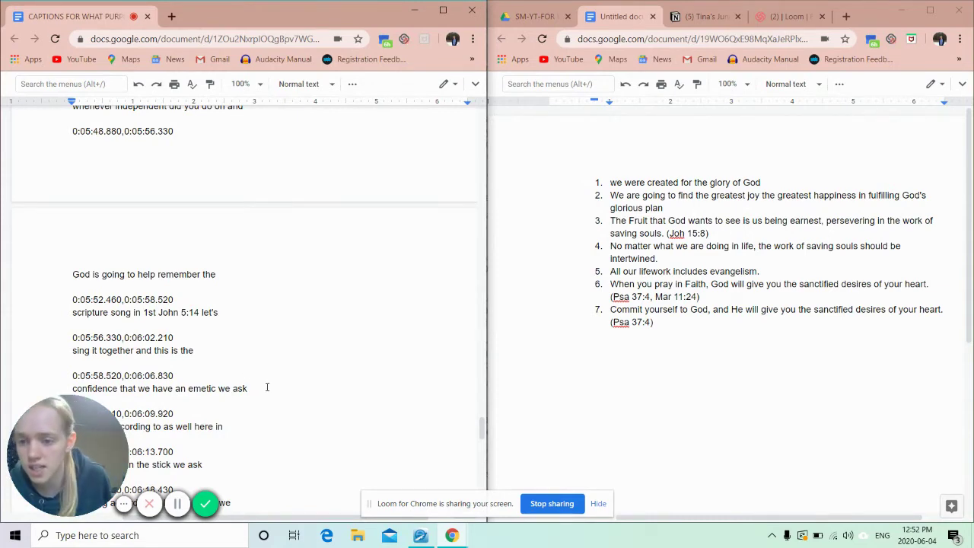
pyautogui.scroll(-3, 267, 387)
pyautogui.scroll(-1, 267, 387)
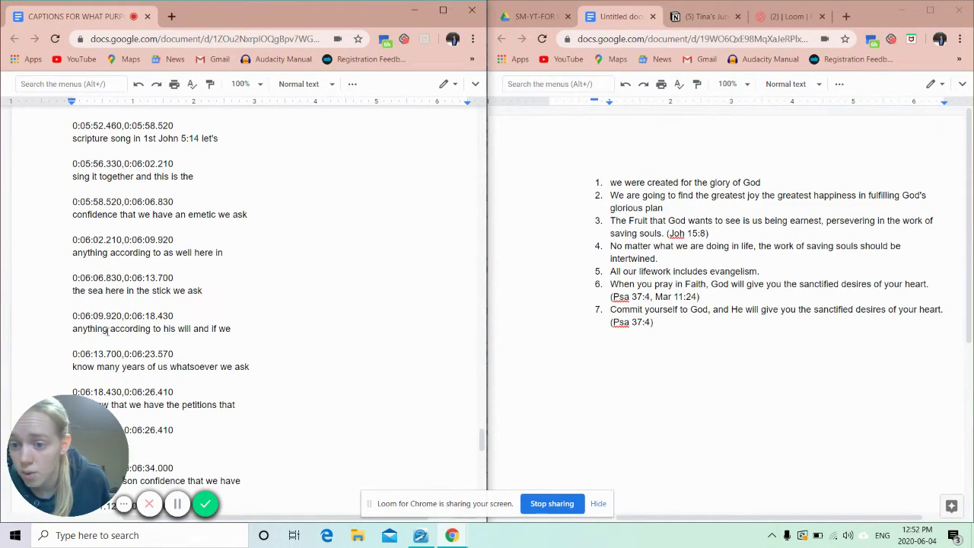
pyautogui.scroll(-2, 242, 333)
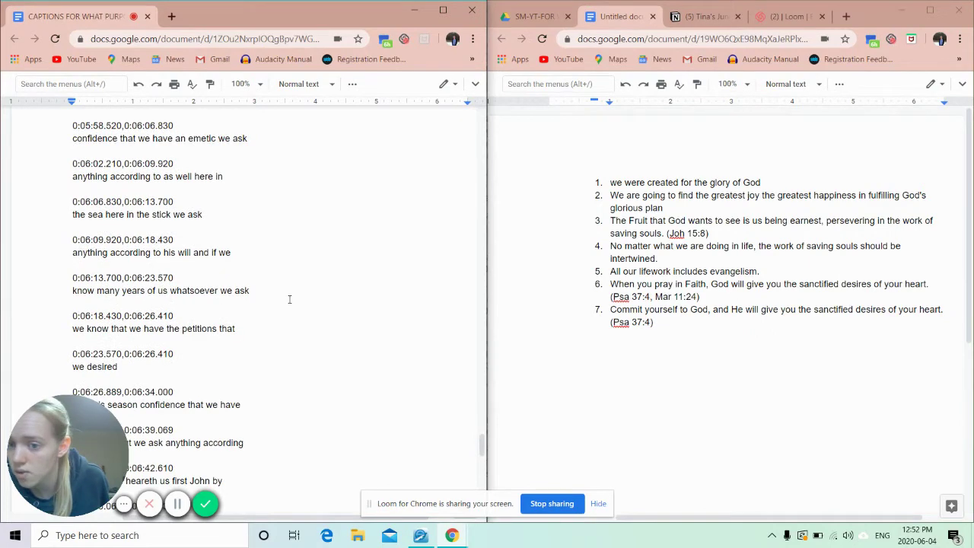
pyautogui.scroll(-3, 269, 343)
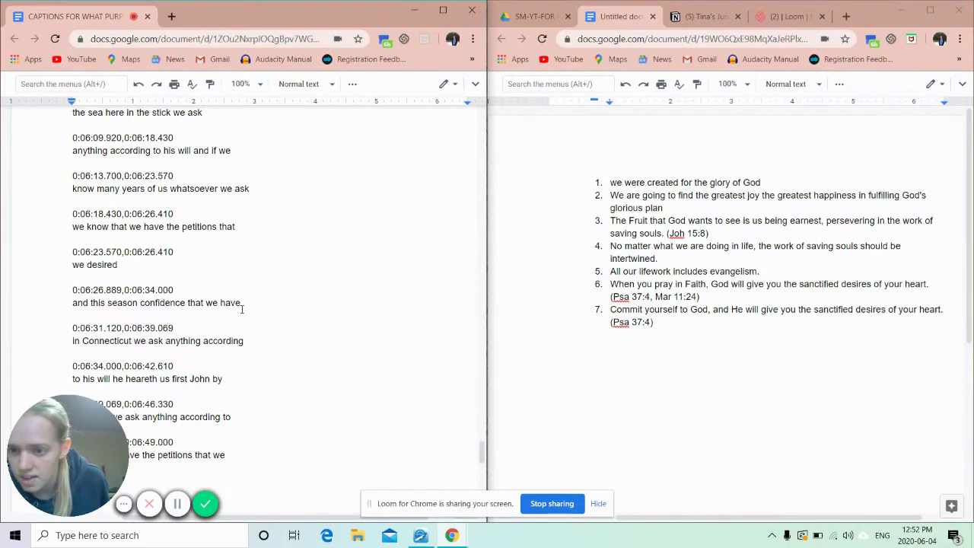
pyautogui.scroll(-3, 242, 309)
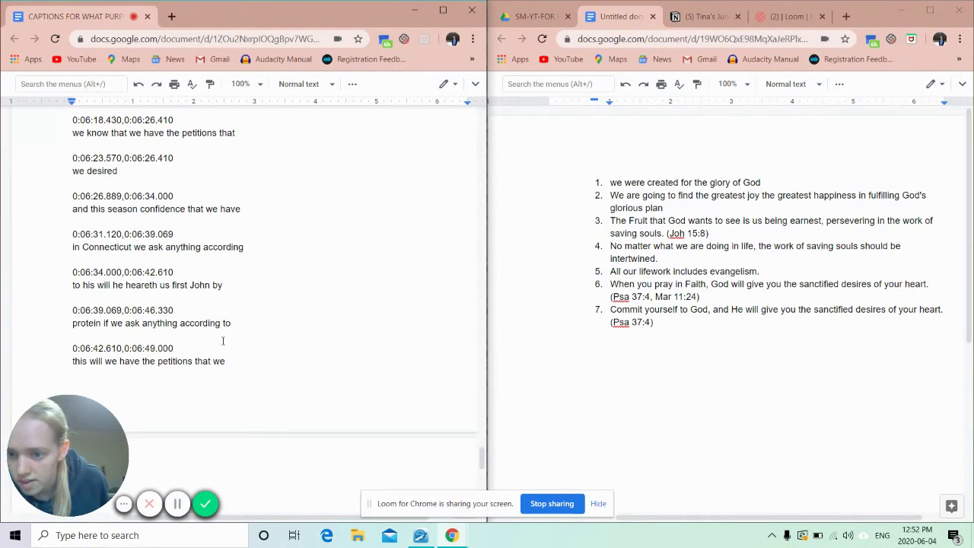
pyautogui.scroll(-1, 277, 329)
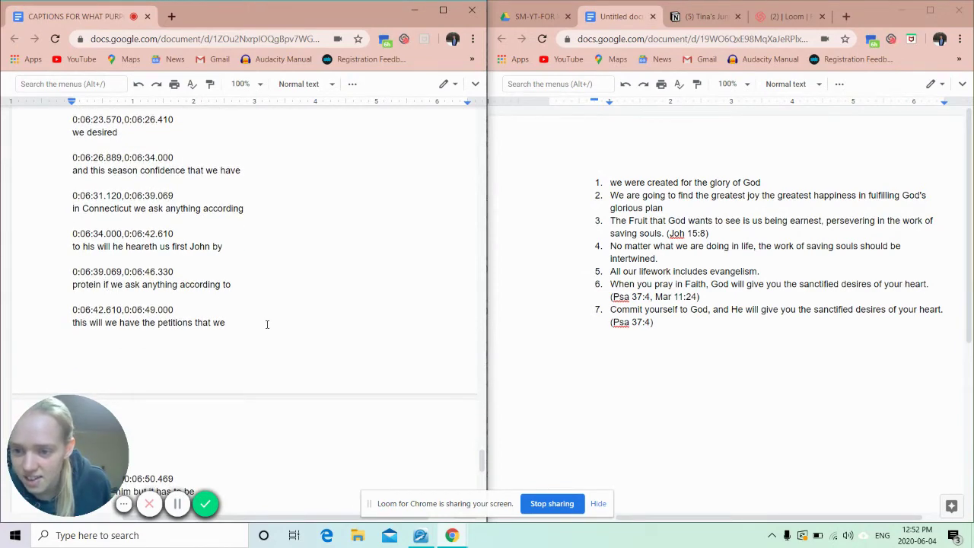
pyautogui.scroll(-4, 299, 361)
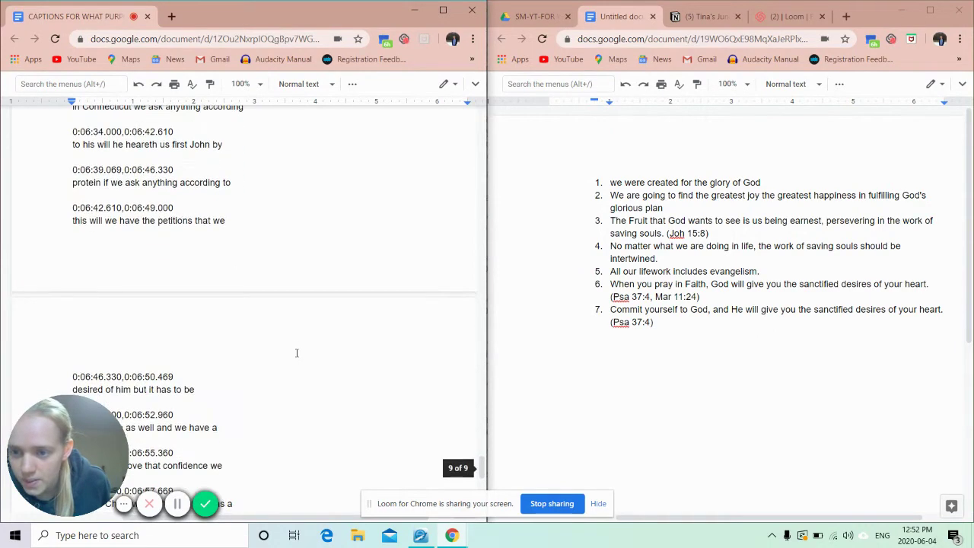
pyautogui.scroll(-2, 297, 353)
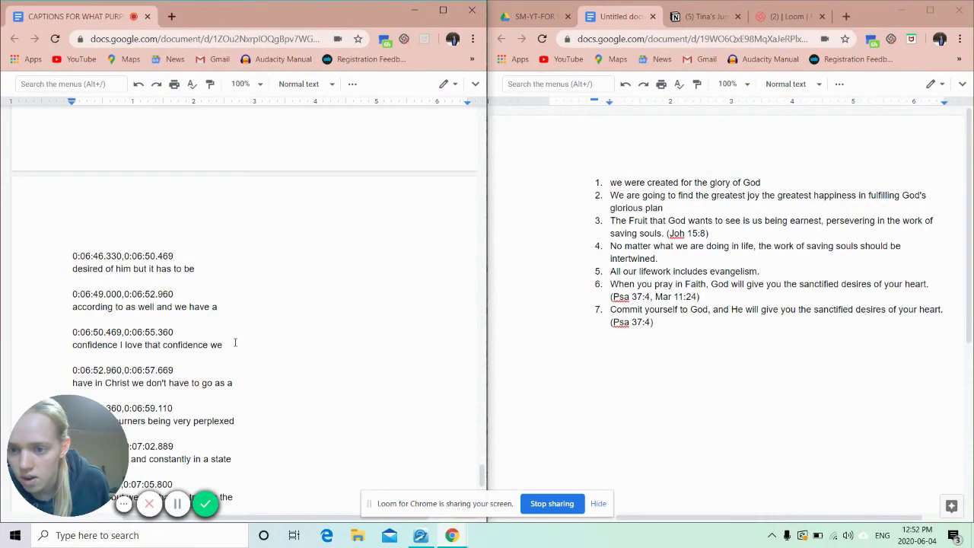
pyautogui.scroll(-1, 235, 344)
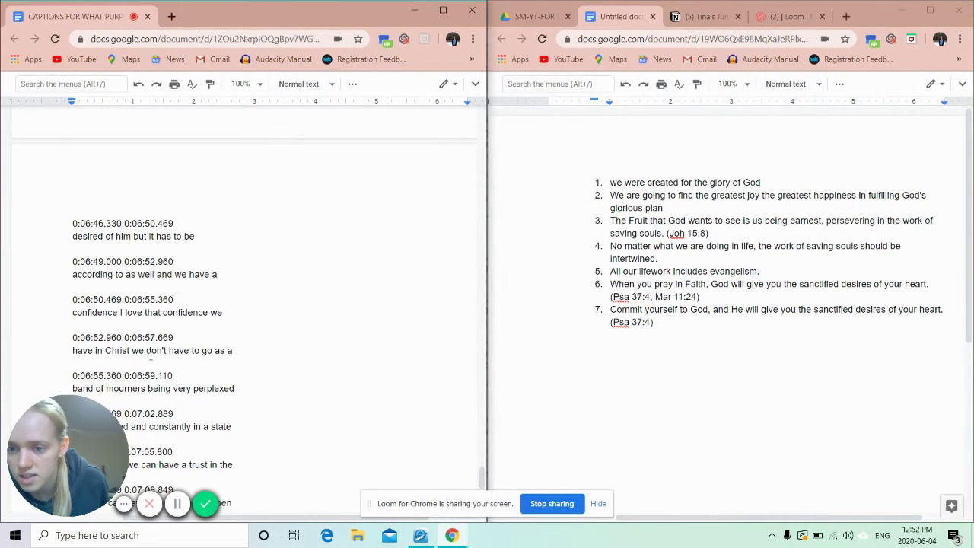
# - Reread the captions from about 0:06:46 to 0:07:05 on confidence in Christ and not going as a band of mourners
pyautogui.scroll(3, 205, 280)
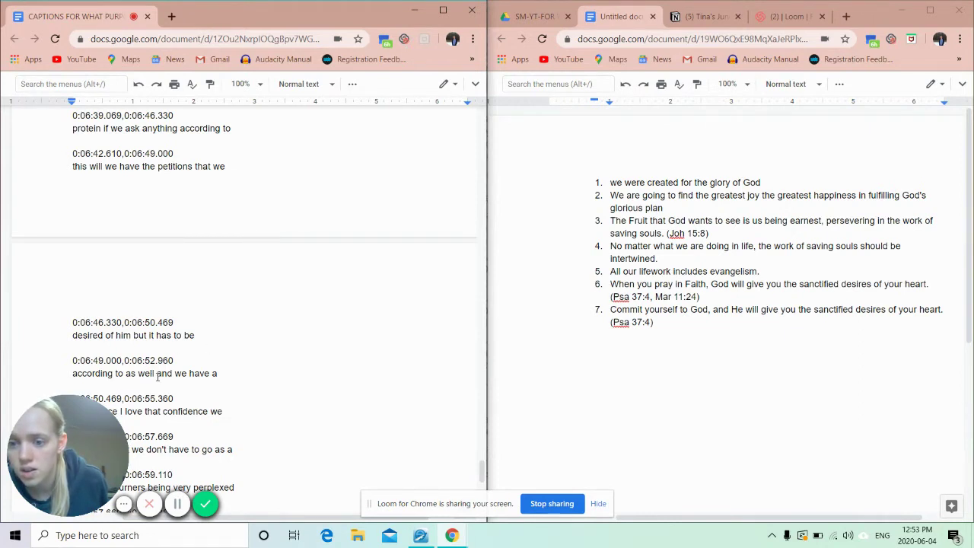
pyautogui.scroll(-2, 259, 374)
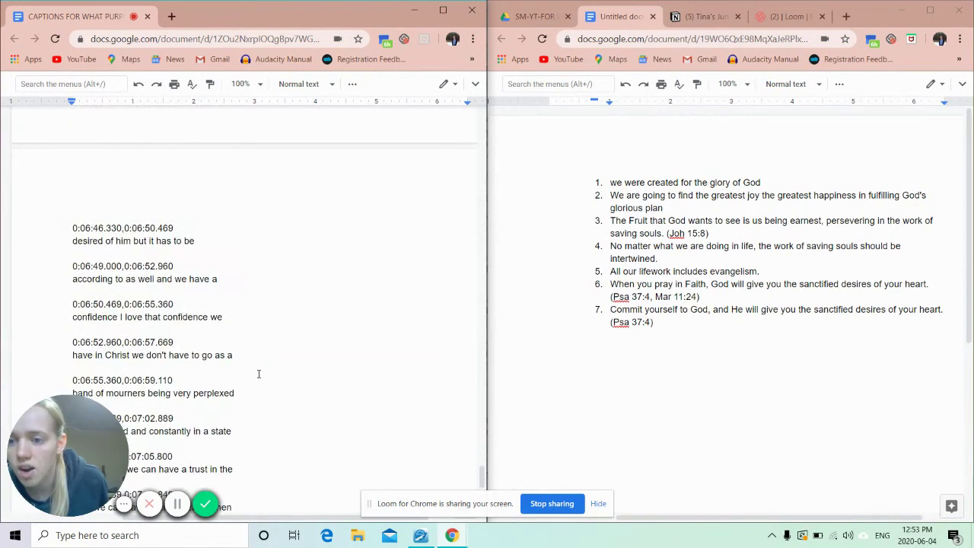
pyautogui.moveTo(132, 325); pyautogui.dragTo(202, 334)
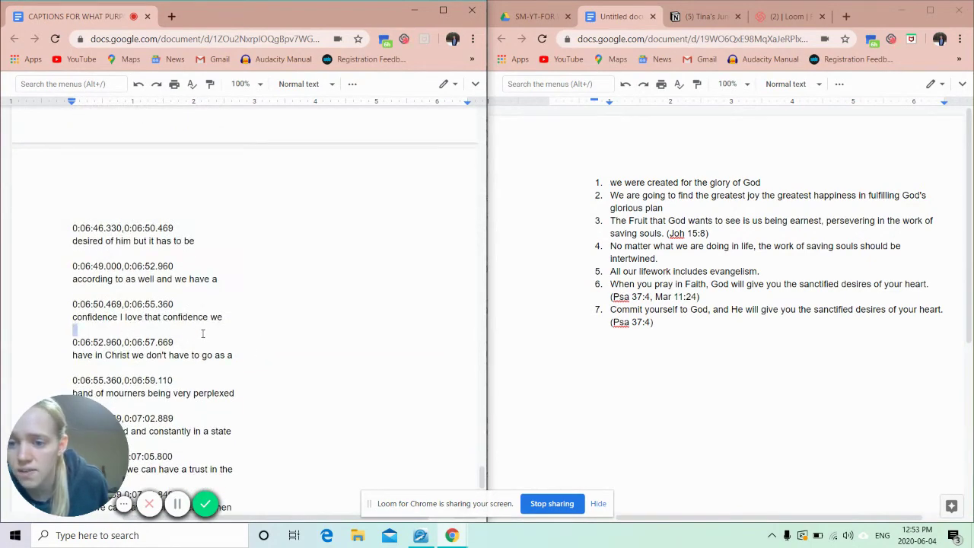
pyautogui.click(205, 334)
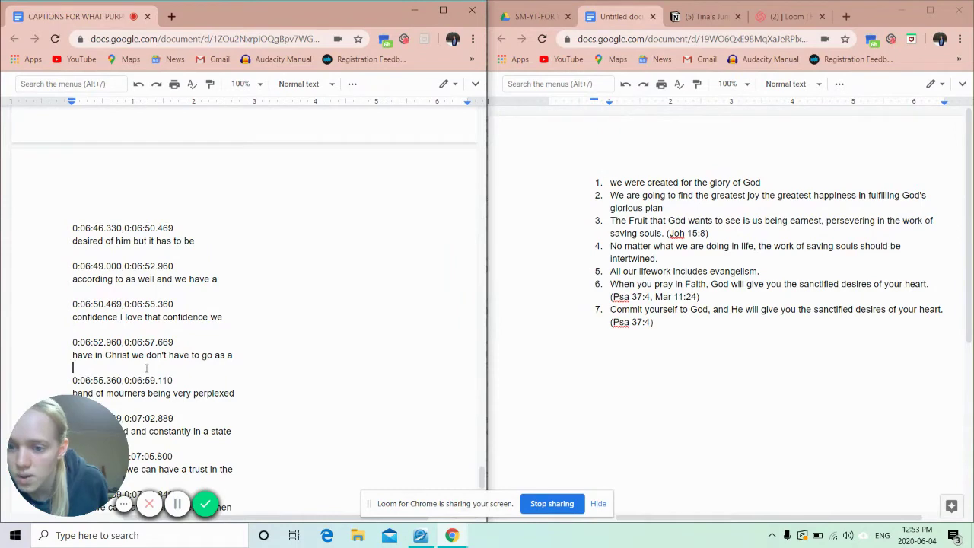
pyautogui.click(255, 369)
pyautogui.scroll(-1, 254, 368)
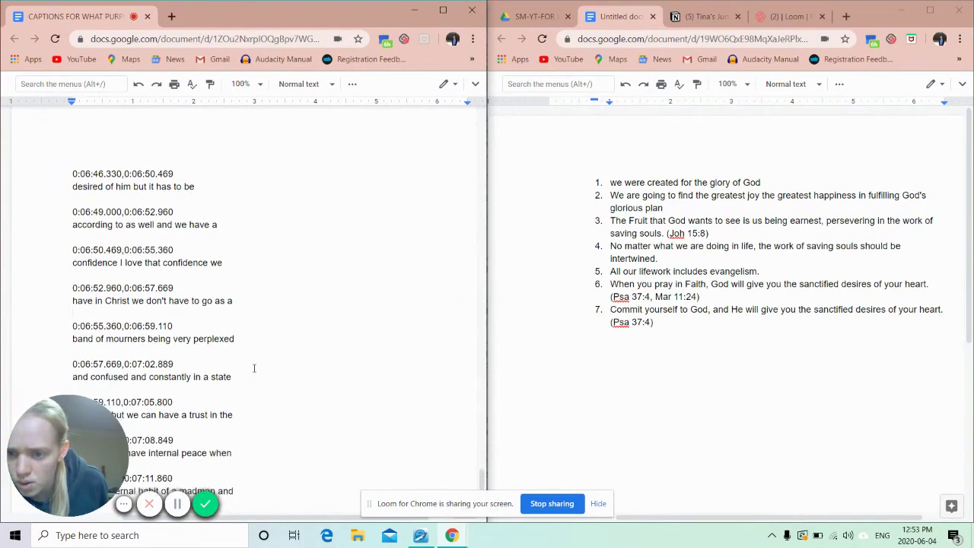
pyautogui.scroll(-1, 254, 368)
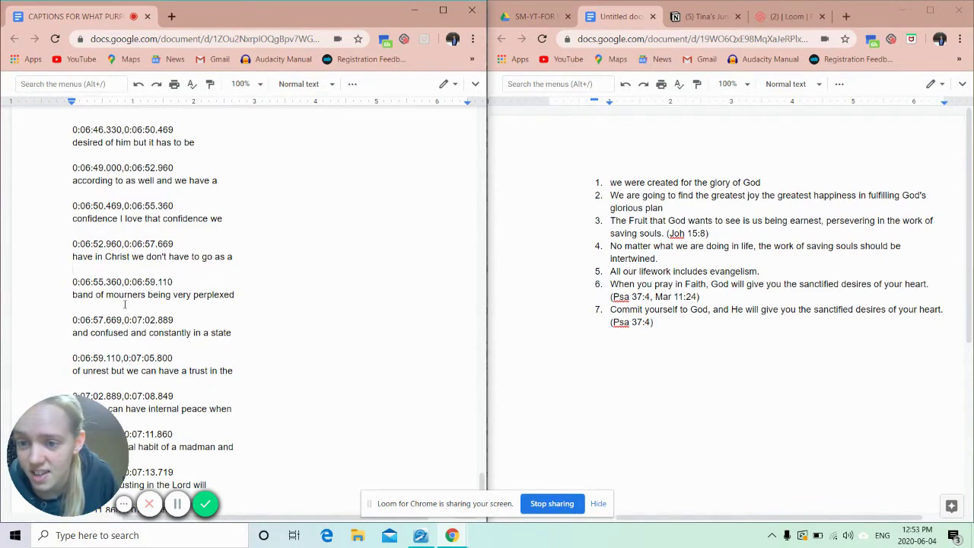
pyautogui.click(284, 296)
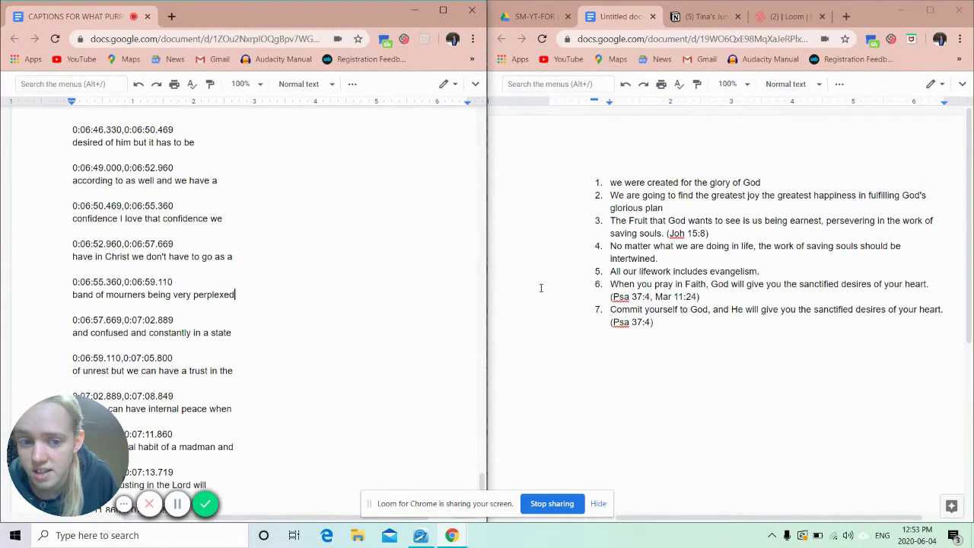
# - Add point 8 to the numbered list, beginning with "We don't have to be a band of mourners,"
pyautogui.click(662, 321)
pyautogui.press('Return')
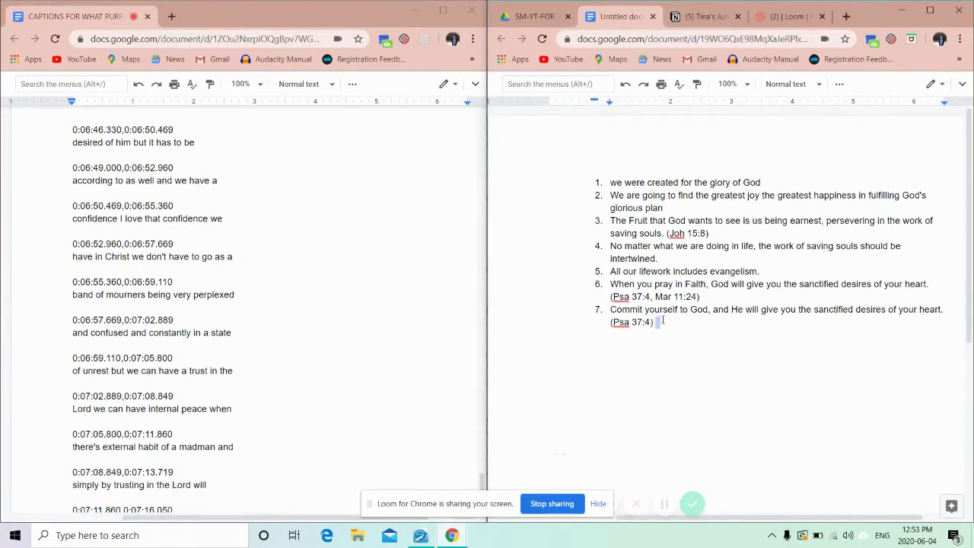
pyautogui.write('We ')
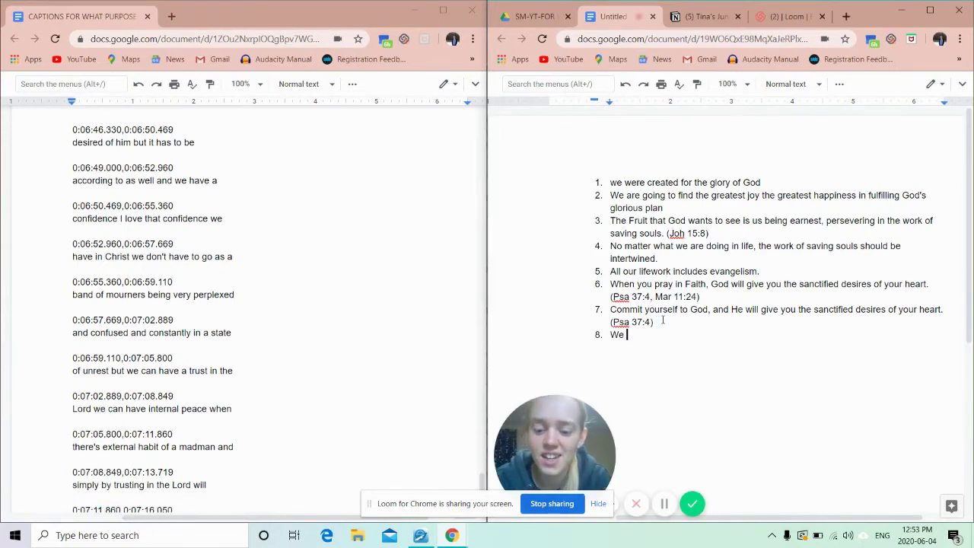
pyautogui.write("don't")
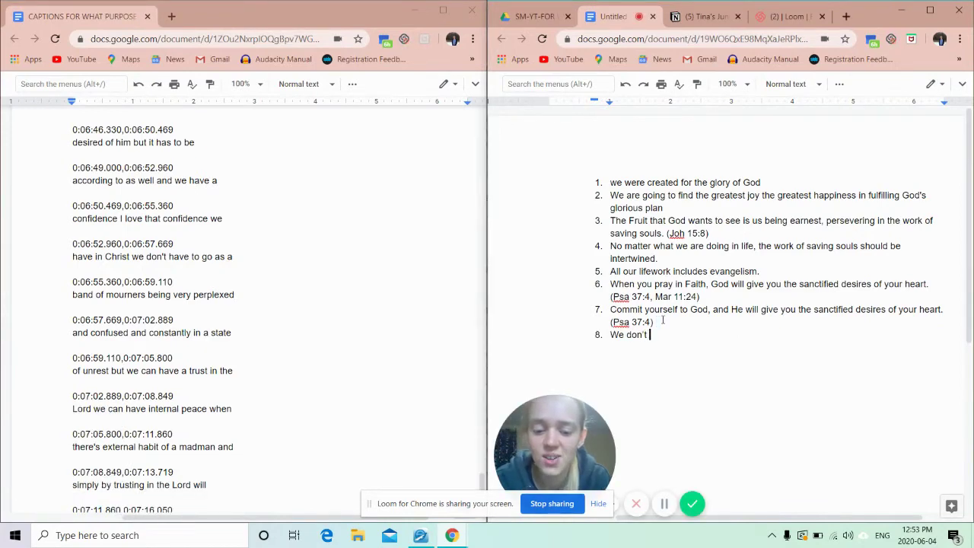
pyautogui.write(' have to be a')
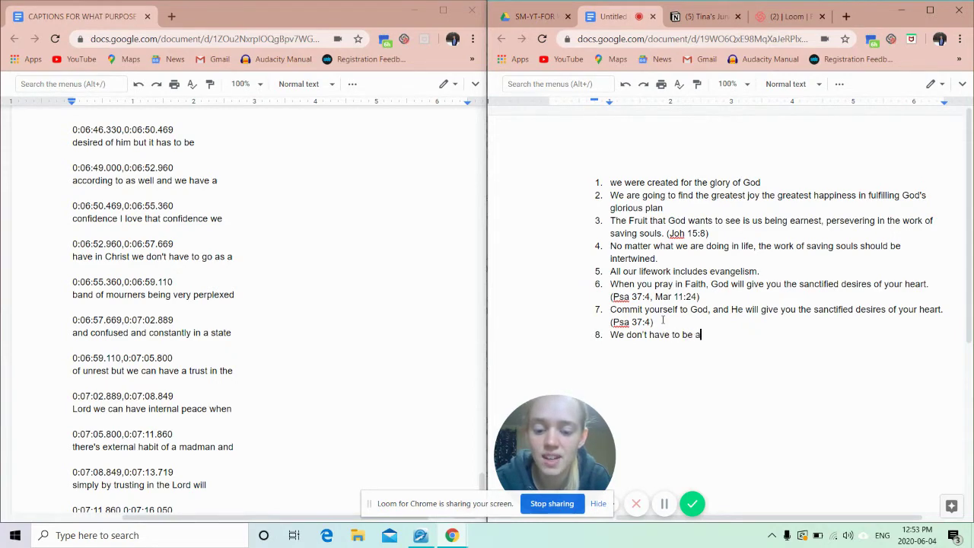
pyautogui.write(' ba')
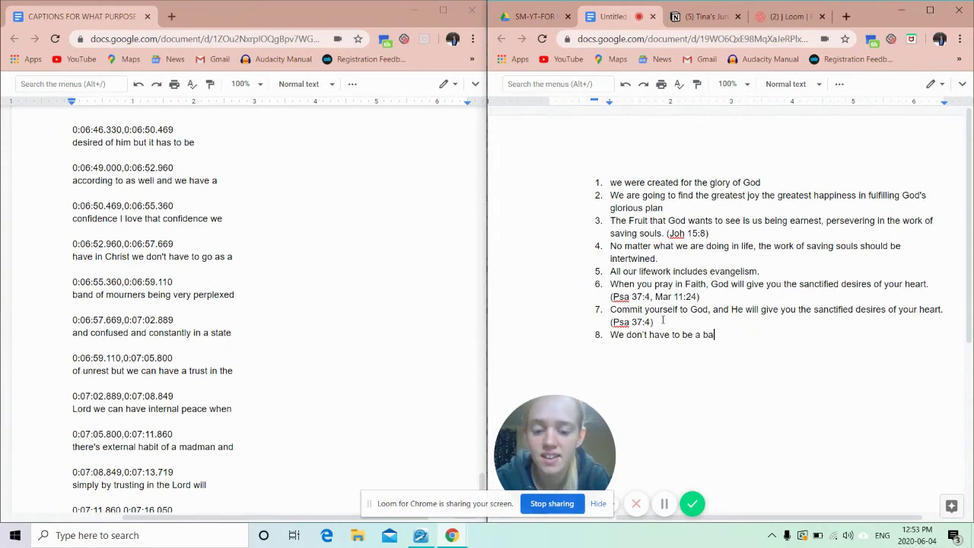
pyautogui.write('nd ')
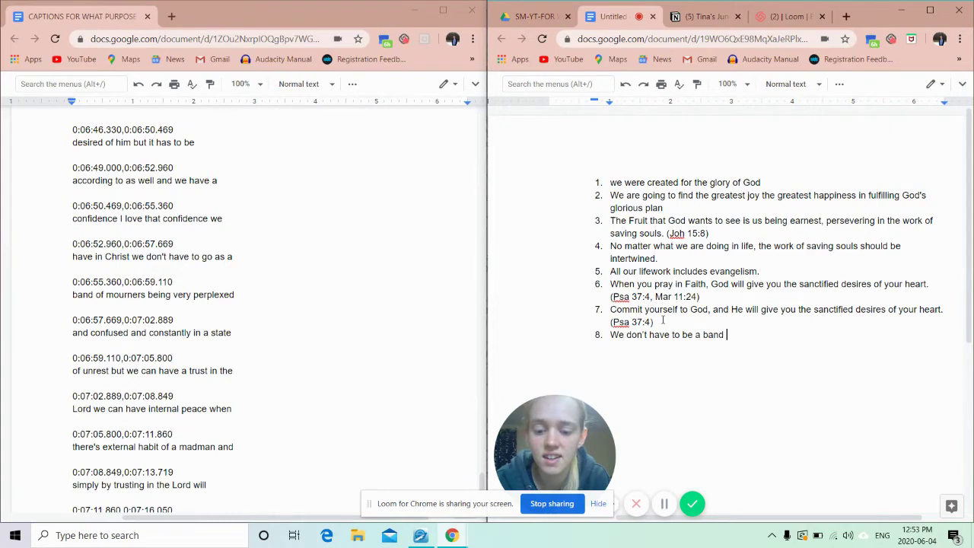
pyautogui.write('of ')
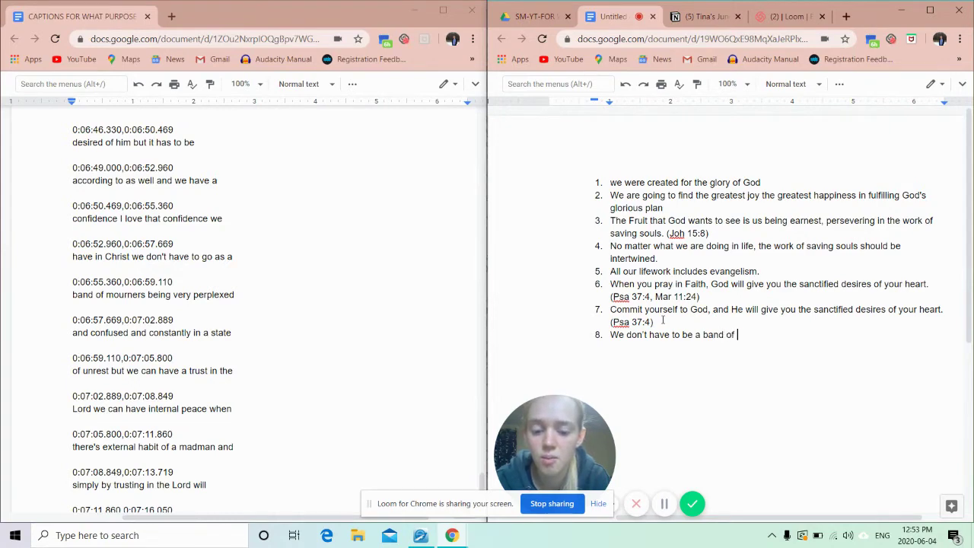
pyautogui.write('mourn')
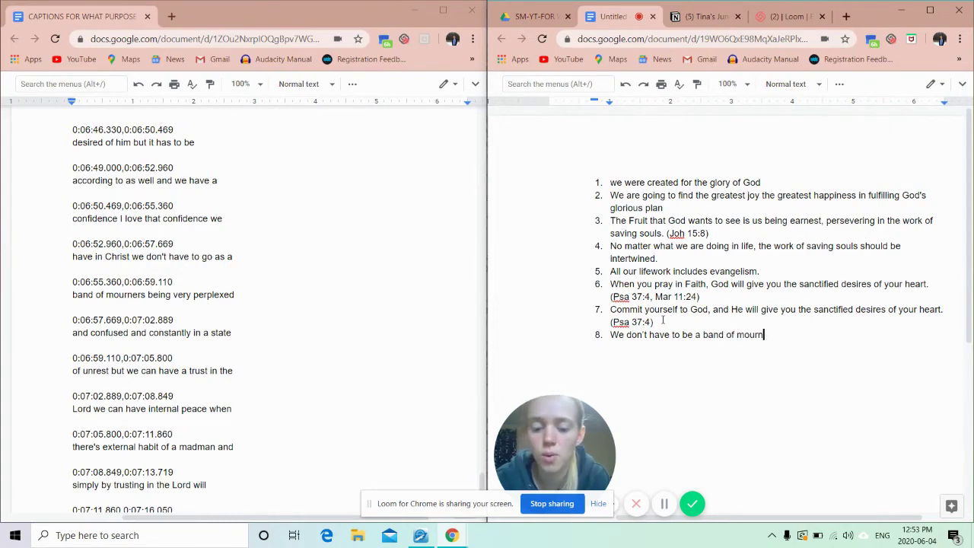
pyautogui.write('ers')
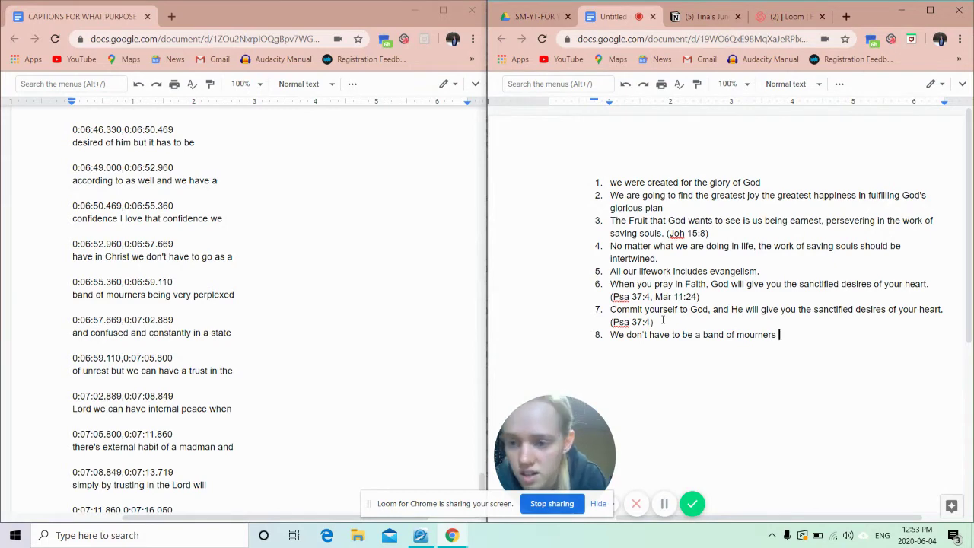
pyautogui.press('BackSpace')
pyautogui.write(',')
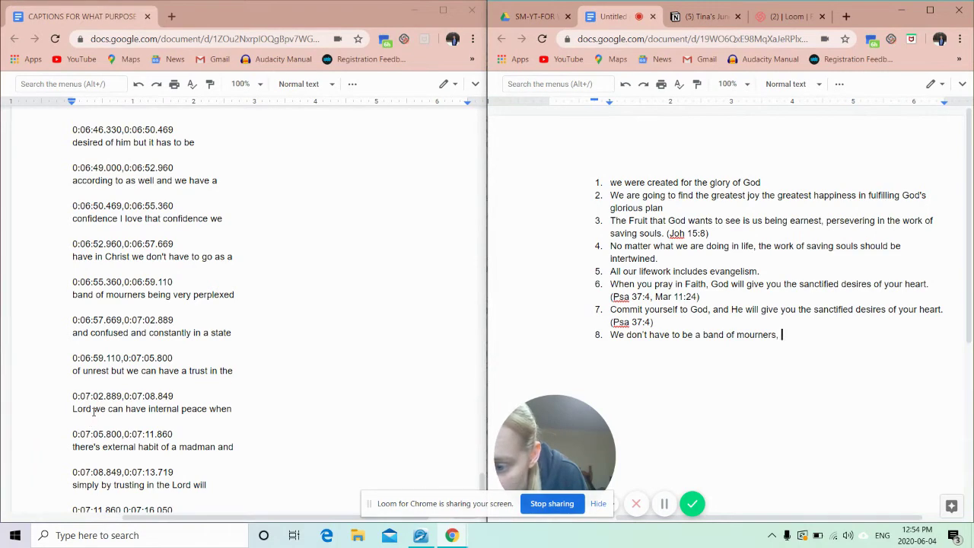
# - Continue point 8 with "we can have internal peace", based on the captions from about 0:07:02
pyautogui.moveTo(94, 411); pyautogui.dragTo(239, 420)
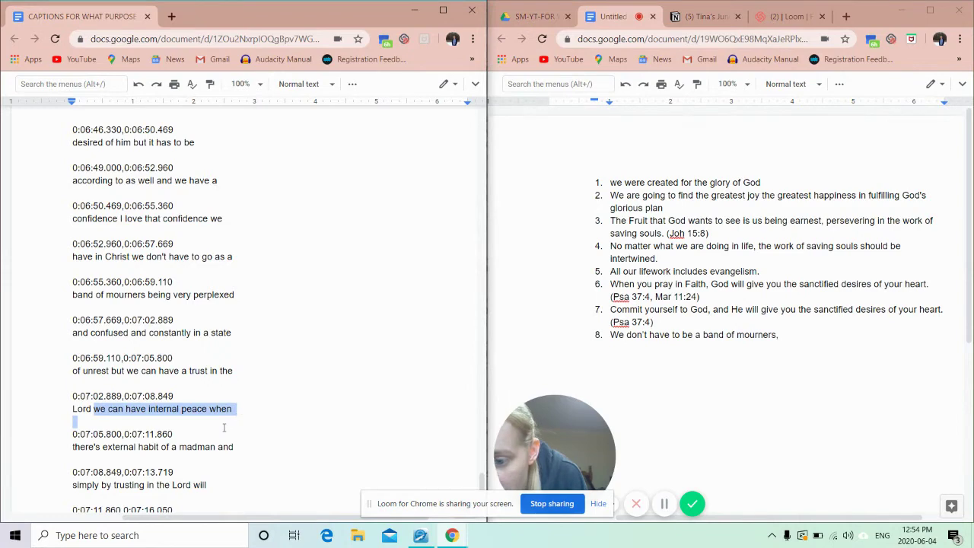
pyautogui.click(251, 423)
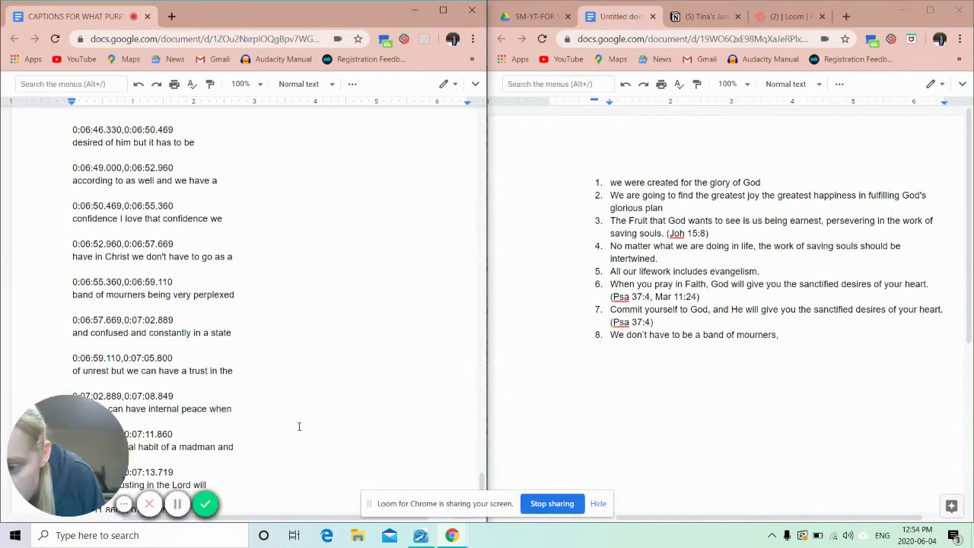
pyautogui.scroll(-3, 298, 426)
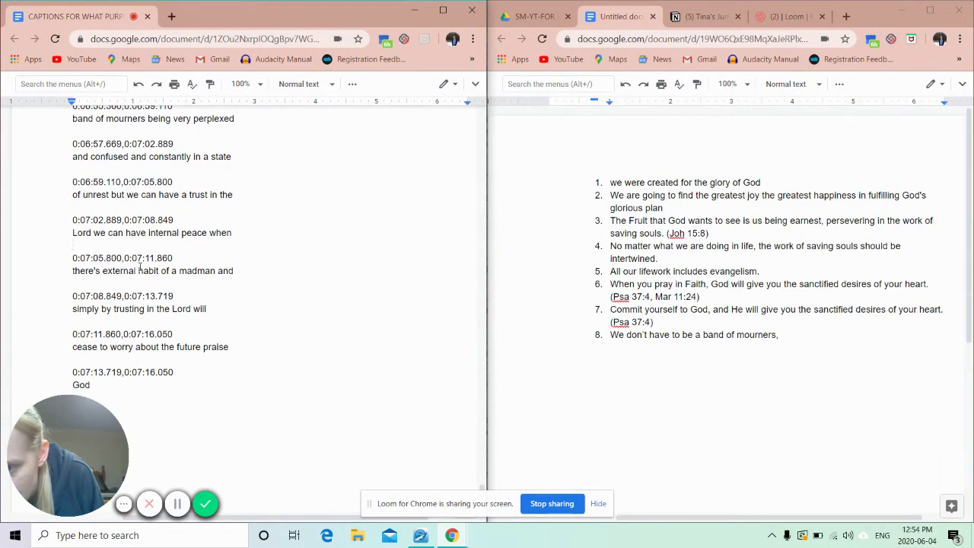
pyautogui.scroll(1, 150, 272)
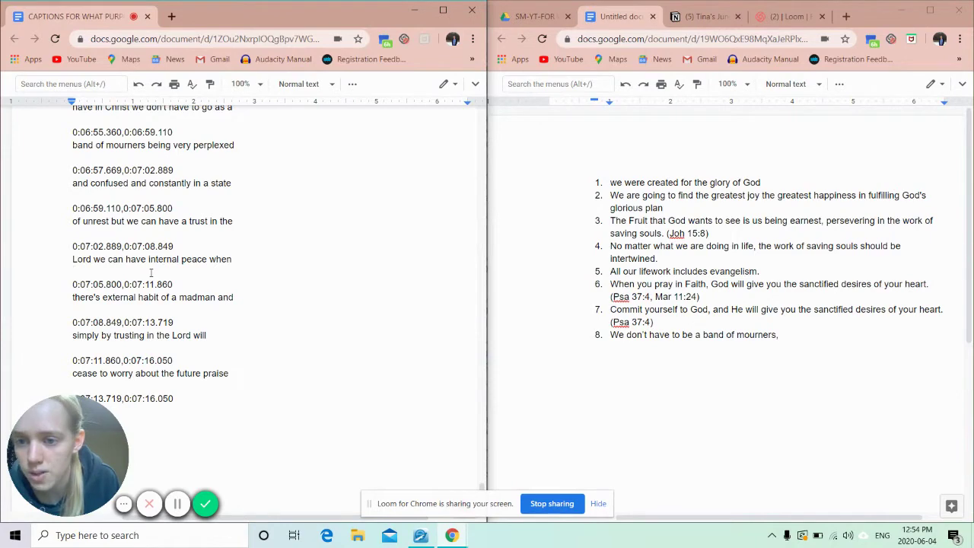
pyautogui.click(792, 336)
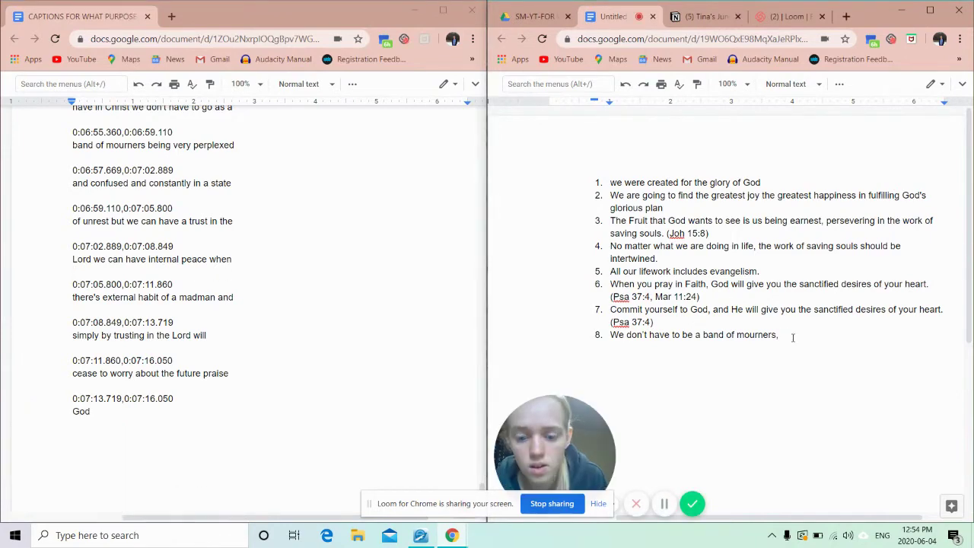
pyautogui.write('we can have ')
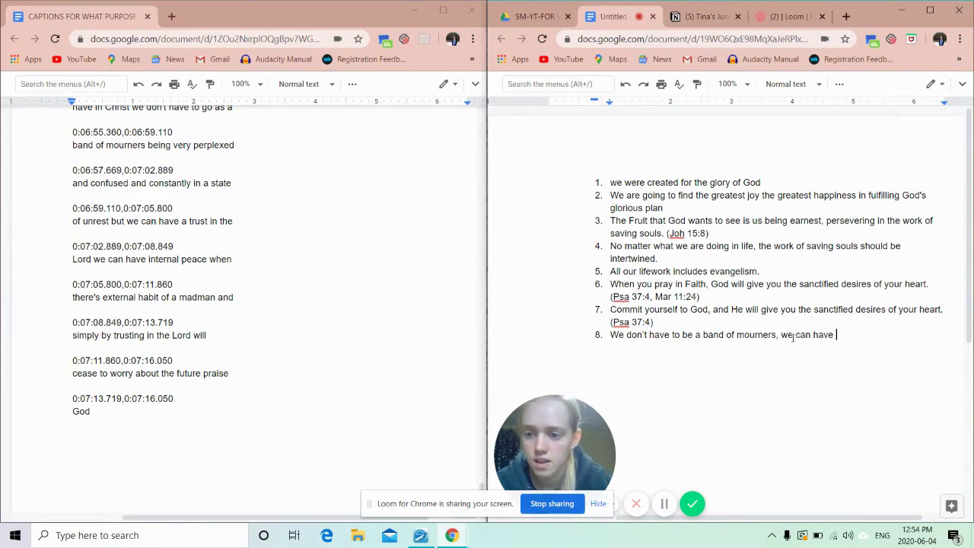
pyautogui.write('in')
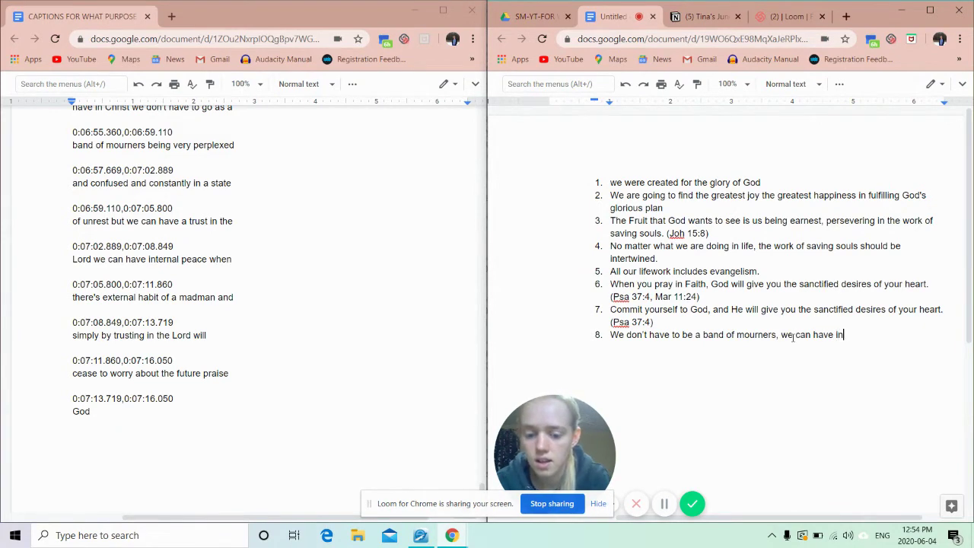
pyautogui.write('ternal peace ')
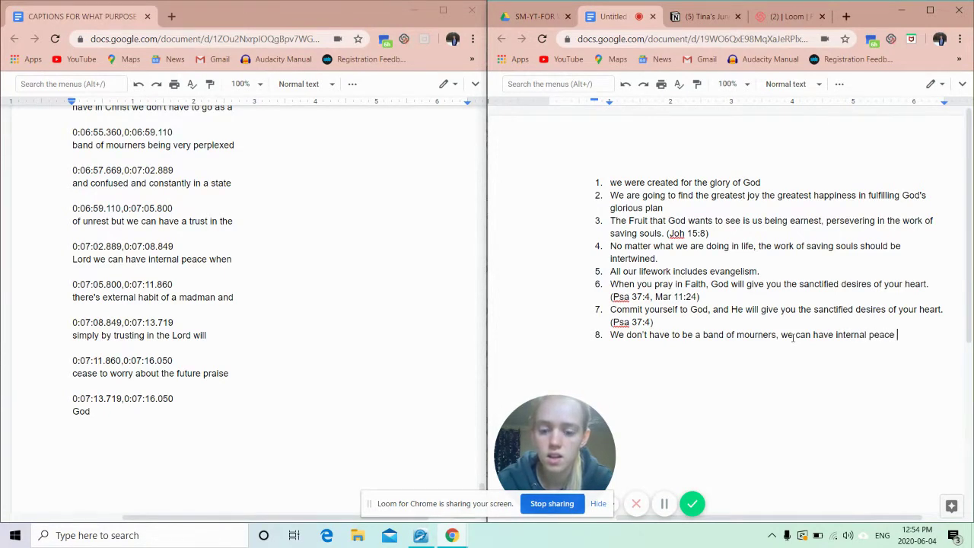
# - Complete the sentence in point 8 with "when there is external havoc."
pyautogui.write('wne')
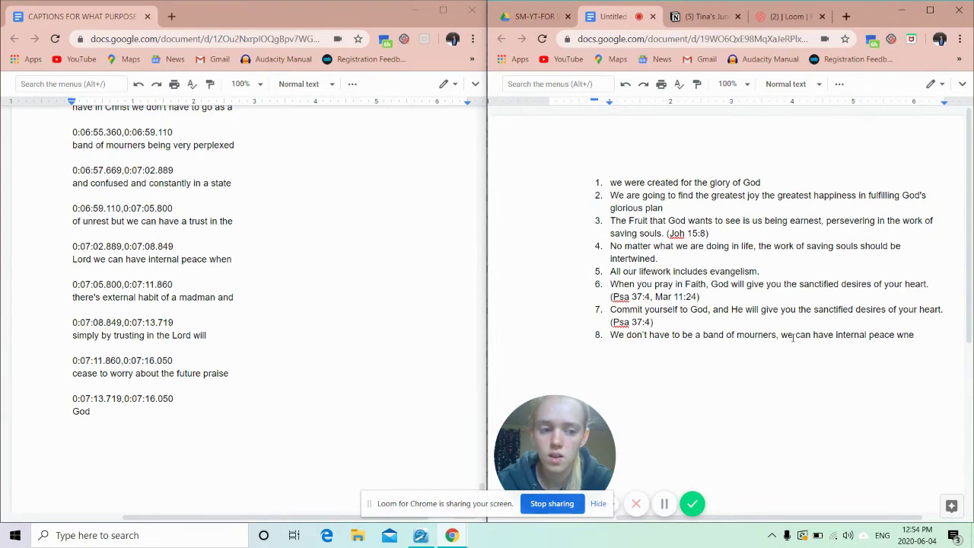
pyautogui.press('BackSpace')
pyautogui.press('BackSpace')
pyautogui.write('hen the')
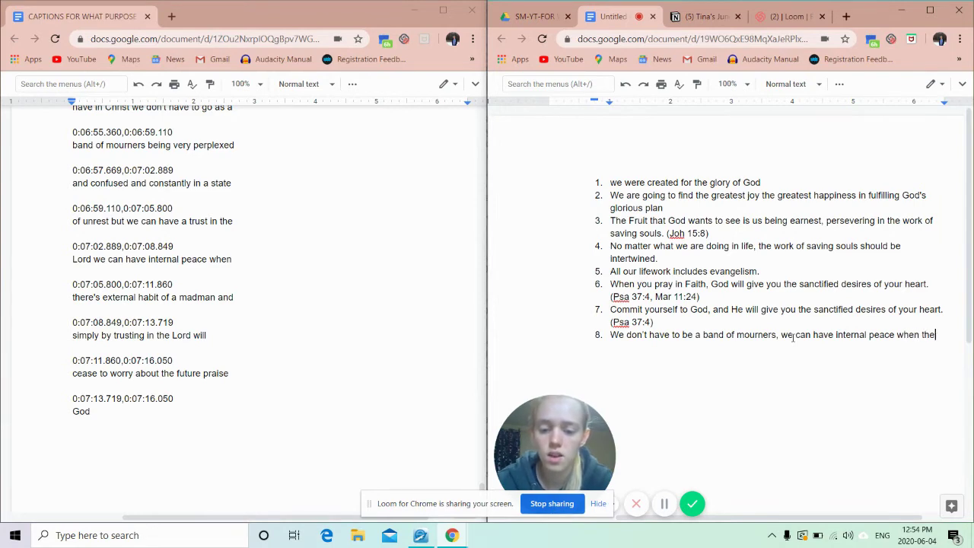
pyautogui.write('re is')
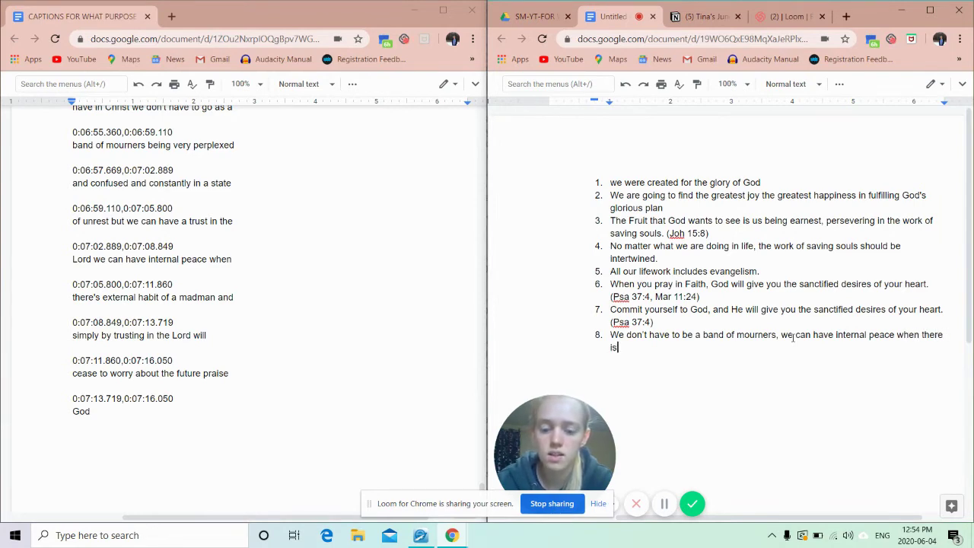
pyautogui.write(' ext')
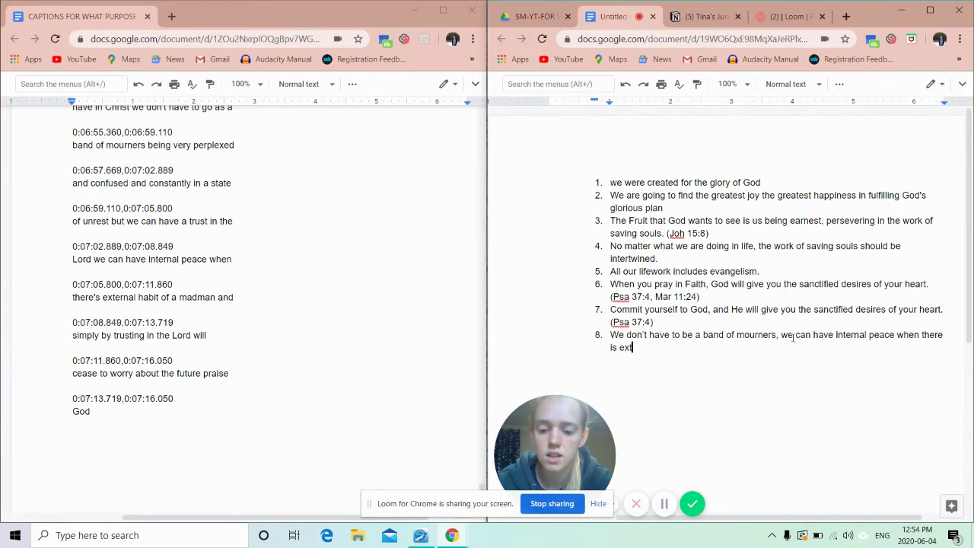
pyautogui.write('ernal ')
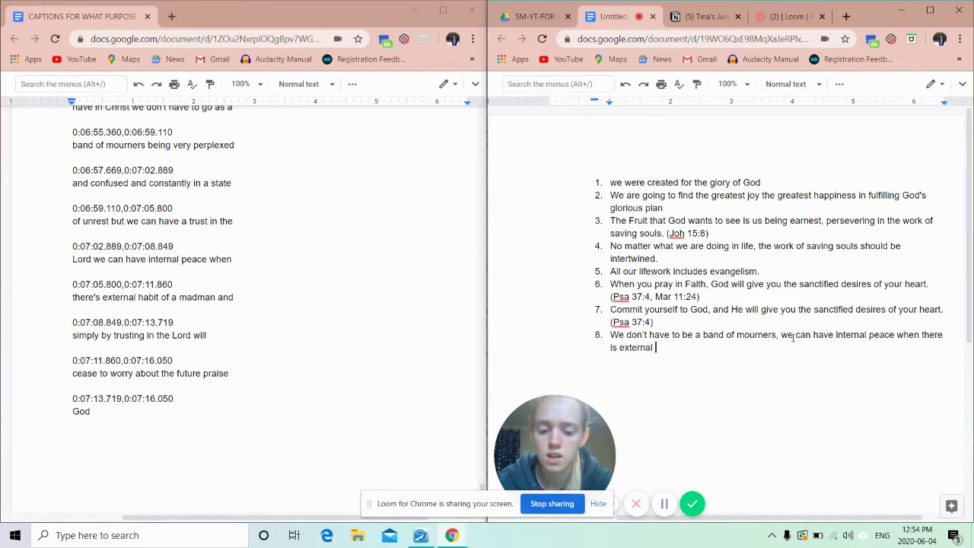
pyautogui.write('hovoc')
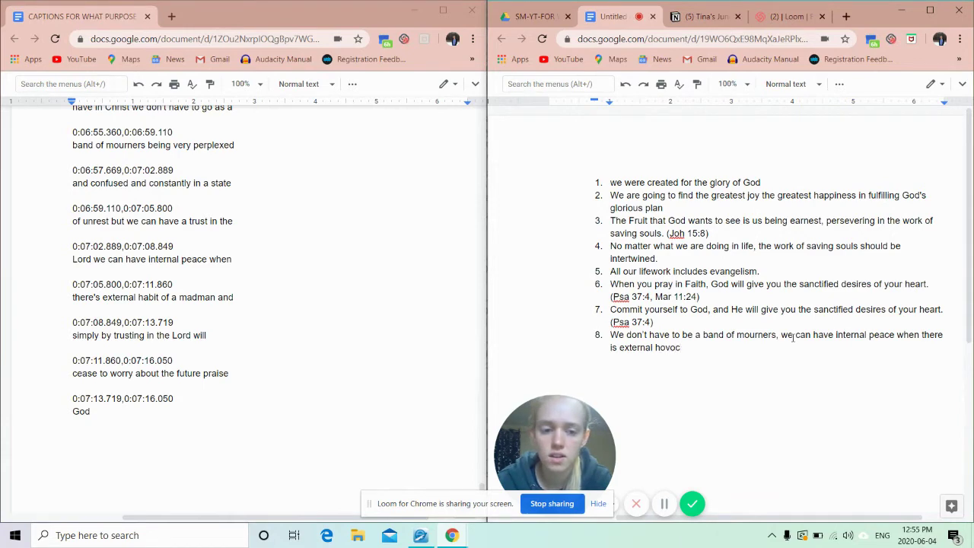
pyautogui.press('BackSpace')
pyautogui.press('BackSpace')
pyautogui.press('BackSpace')
pyautogui.press('BackSpace')
pyautogui.write('avoc.')
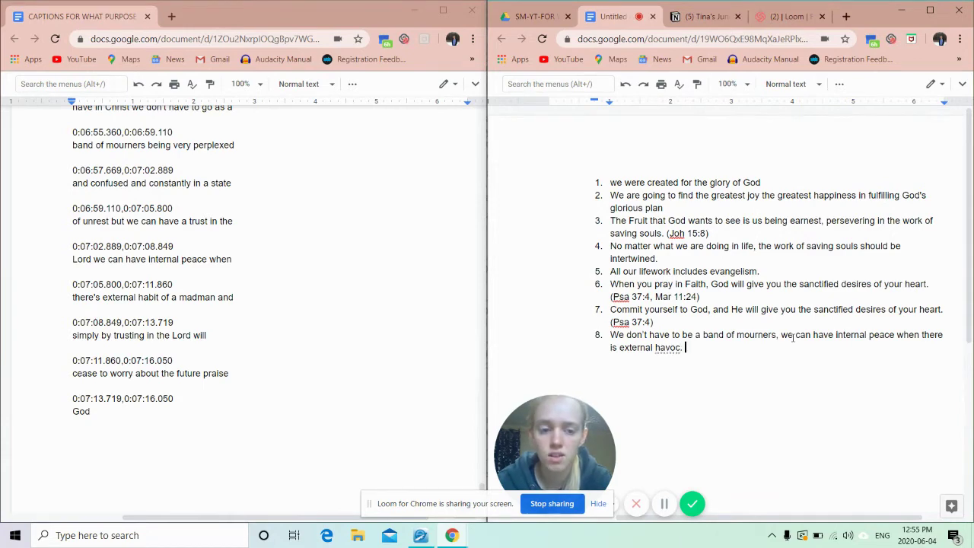
# - Check the word "havoc" in point 8 against the word "habit" in the 0:07:05.800 caption
pyautogui.rightClick(673, 352)
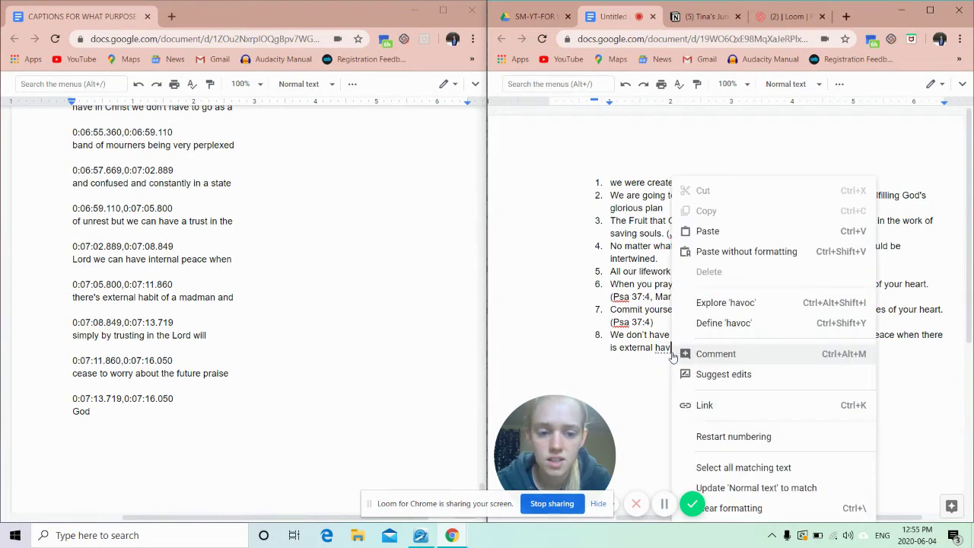
pyautogui.click(625, 396)
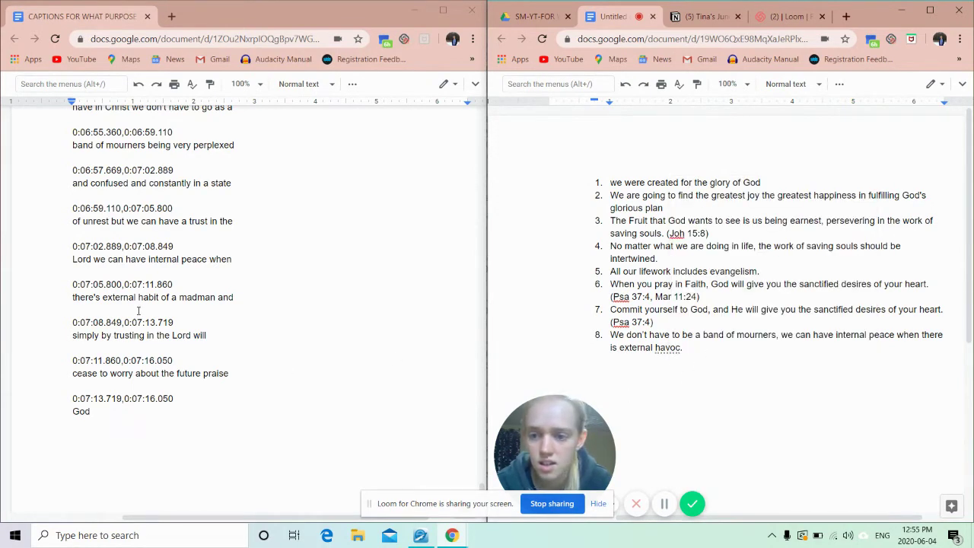
pyautogui.doubleClick(148, 297)
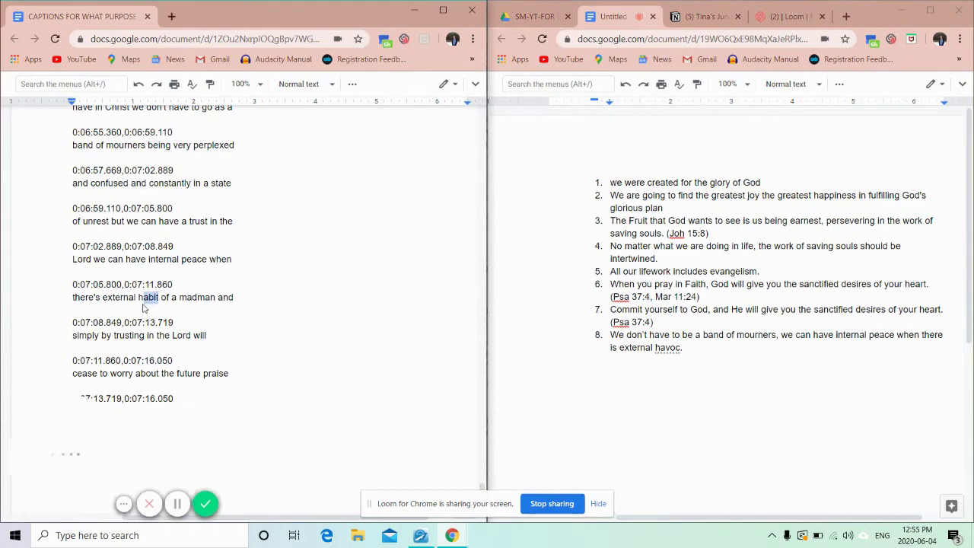
pyautogui.click(603, 369)
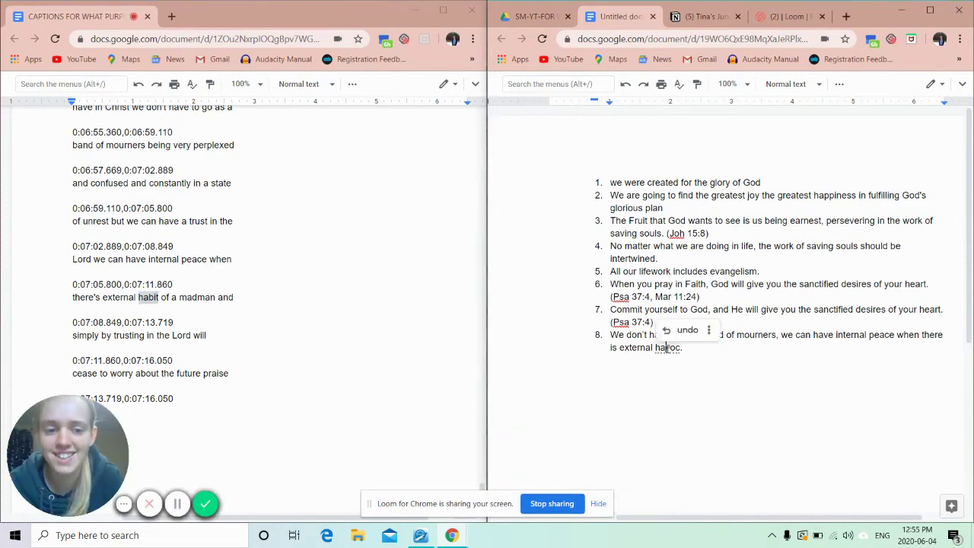
pyautogui.click(254, 348)
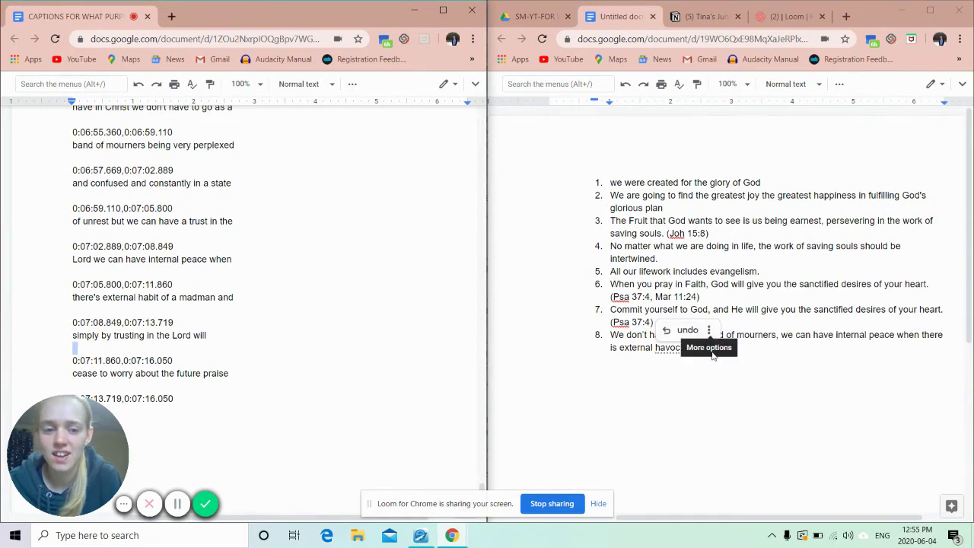
pyautogui.click(352, 324)
# - Read the final captions from 0:07:08.849 on trusting in the Lord and ceasing to worry about the future
pyautogui.scroll(-2, 353, 324)
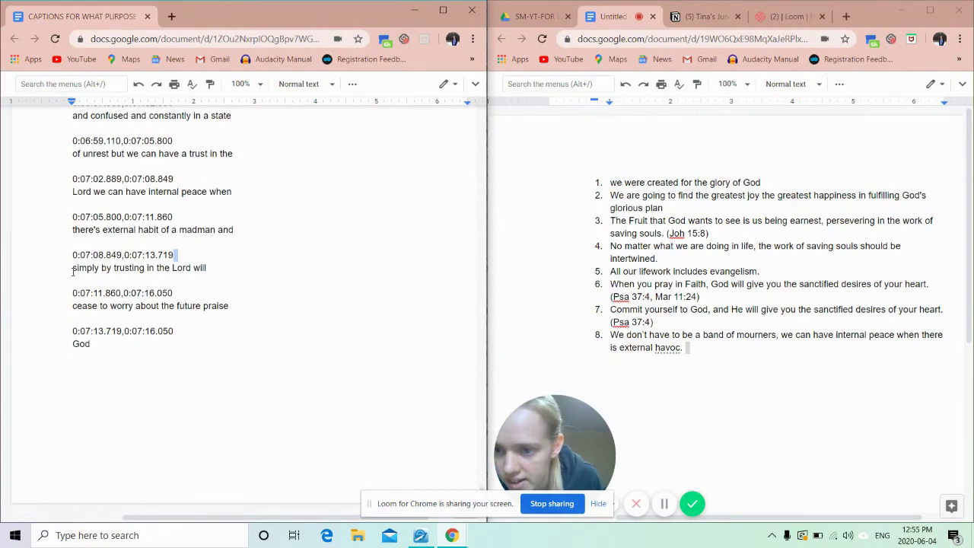
pyautogui.moveTo(93, 267); pyautogui.dragTo(279, 267)
pyautogui.click(258, 267)
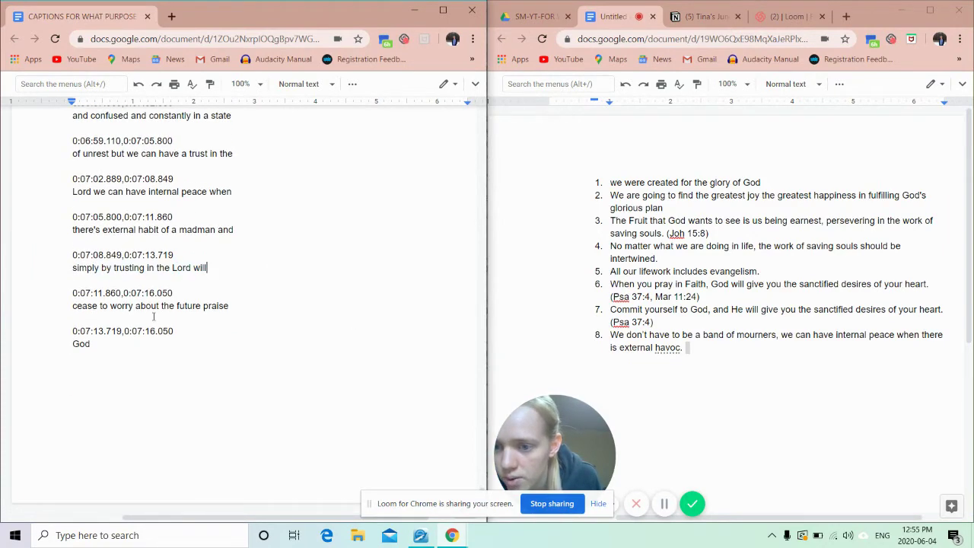
pyautogui.moveTo(86, 307); pyautogui.dragTo(270, 305)
pyautogui.click(270, 304)
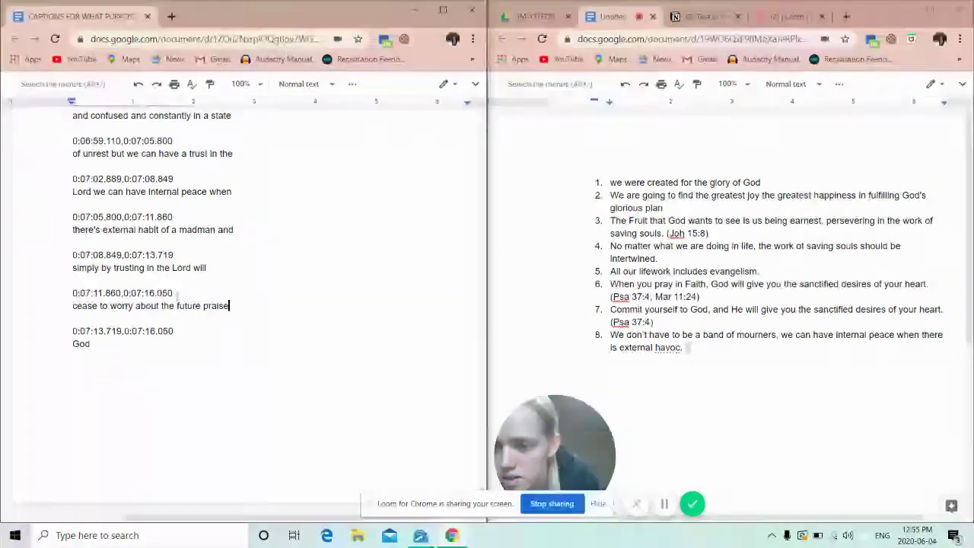
pyautogui.moveTo(188, 306); pyautogui.dragTo(235, 307)
pyautogui.click(236, 307)
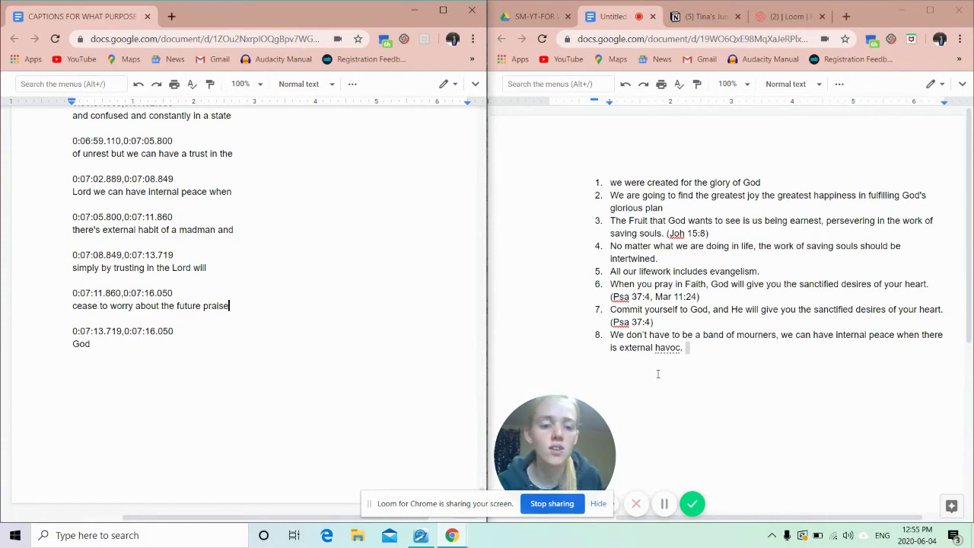
# - Add point 9 to the list: "Put your trust in the Lord and you will cease to worry about the future."
pyautogui.click(695, 347)
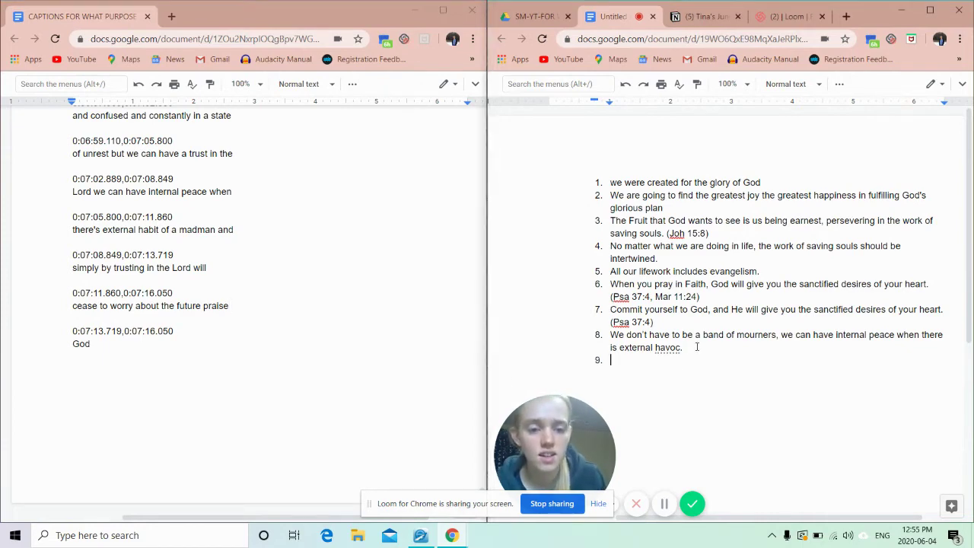
pyautogui.write('No')
pyautogui.press('BackSpace')
pyautogui.press('BackSpace')
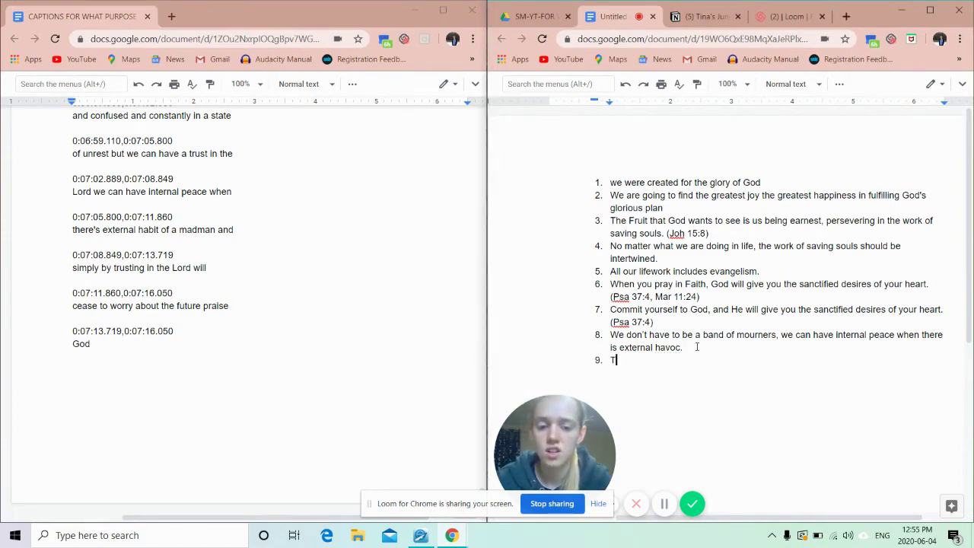
pyautogui.write('Put ')
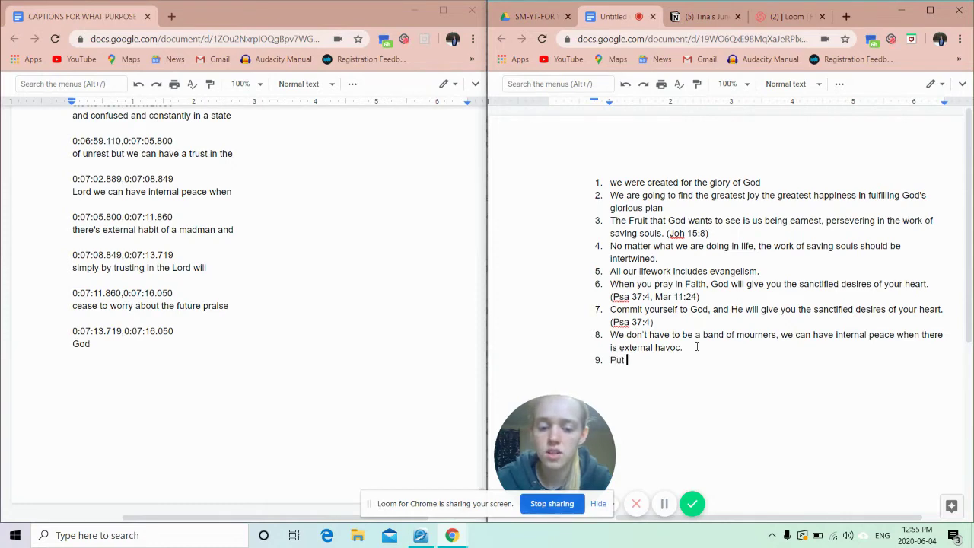
pyautogui.write('your trus')
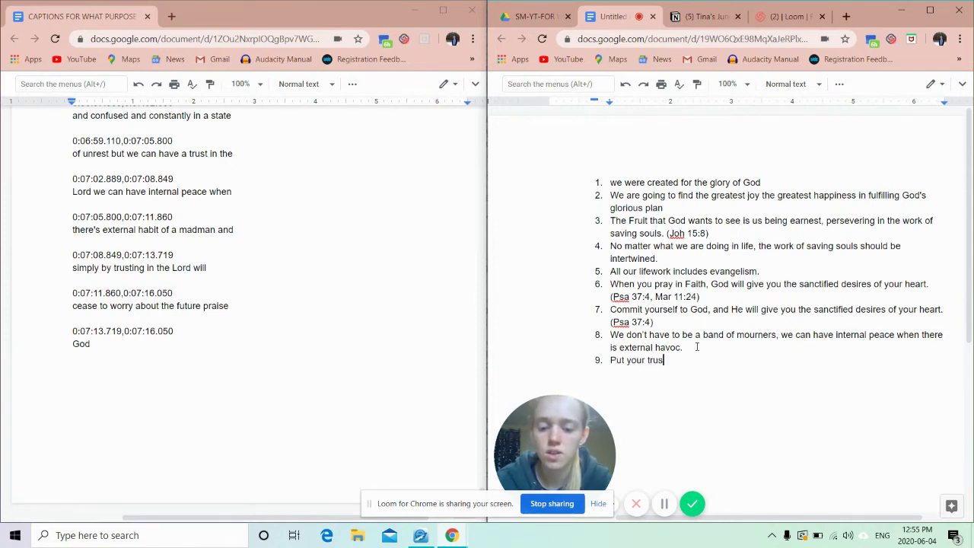
pyautogui.write('t in the Lord and ')
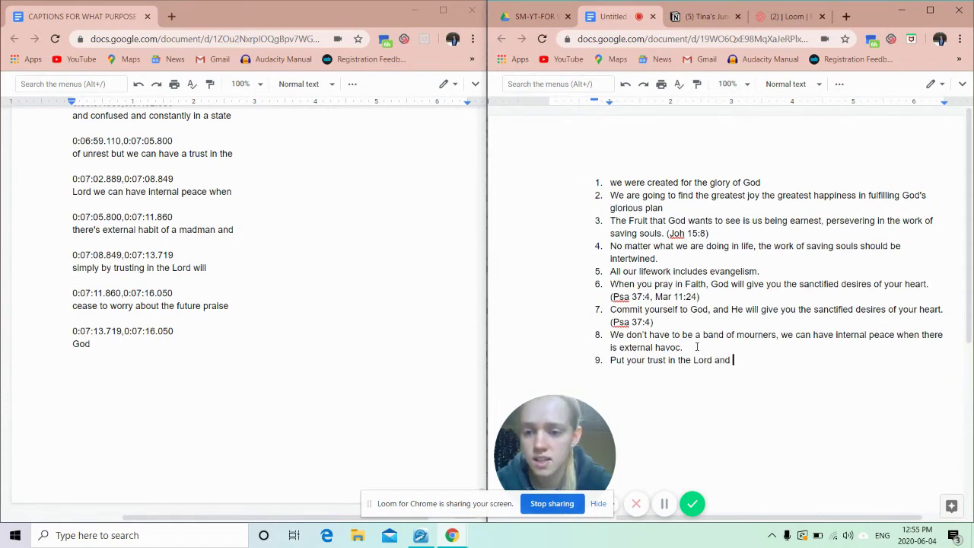
pyautogui.write('you wil')
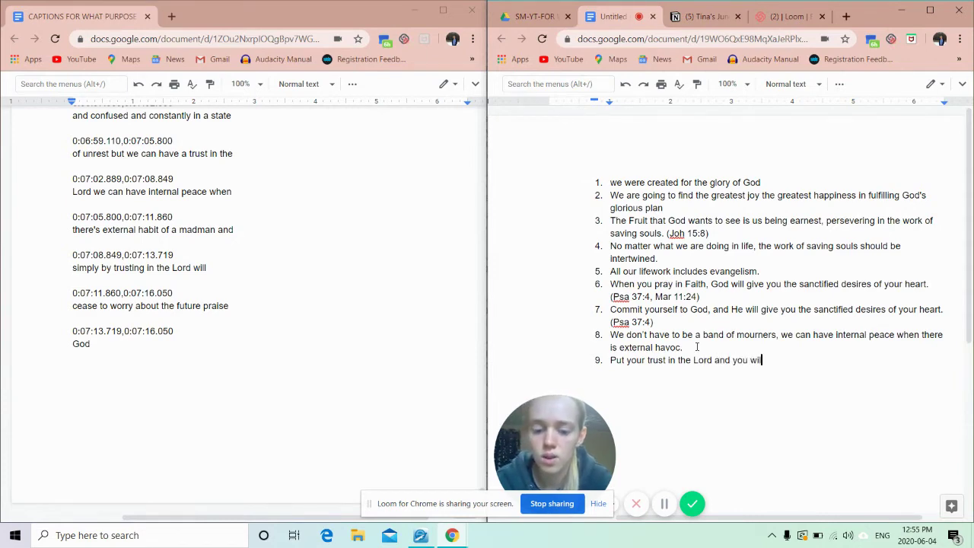
pyautogui.write('l cease to worry abo')
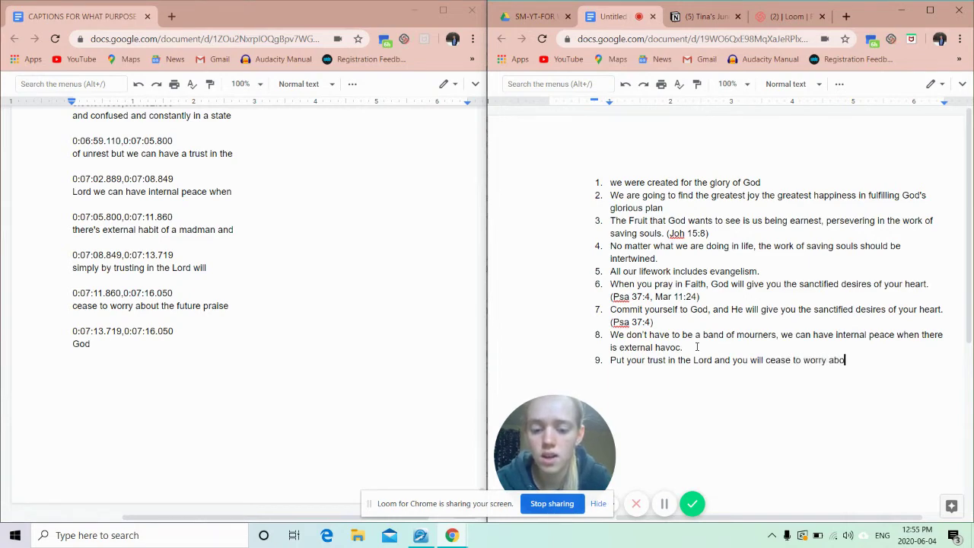
pyautogui.write('ut the future')
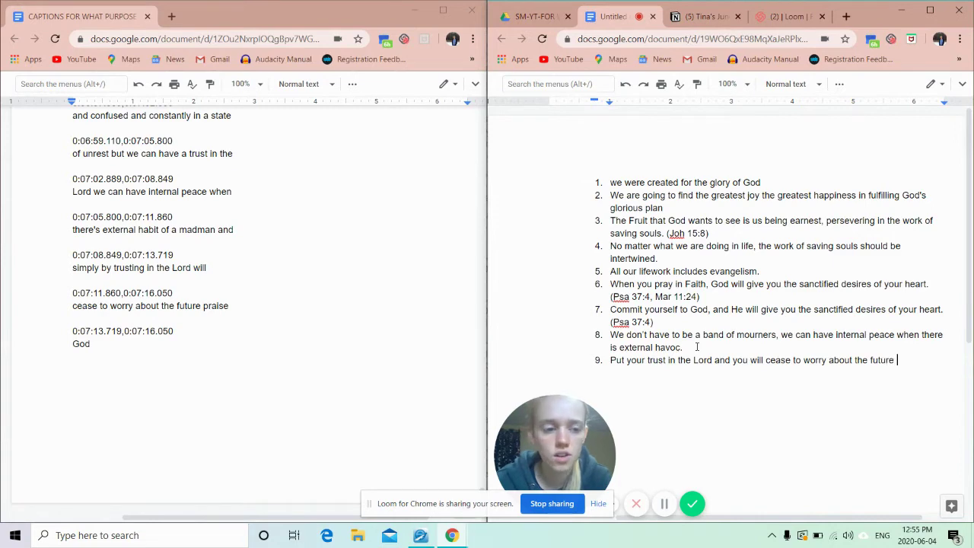
pyautogui.press('BackSpace')
pyautogui.write('.')
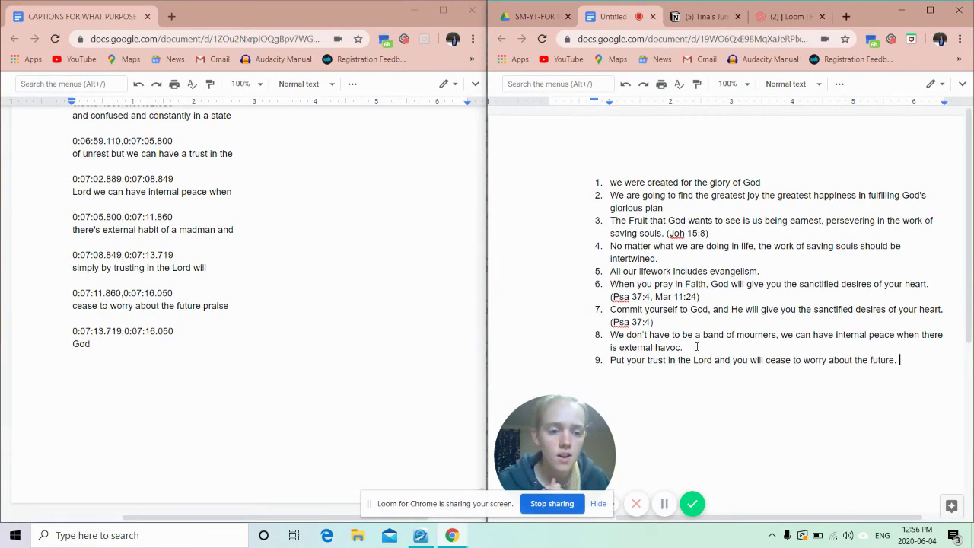
# - Insert a comma after "Lord" in point 9 and return to the end of that sentence
pyautogui.click(714, 360)
pyautogui.write(',')
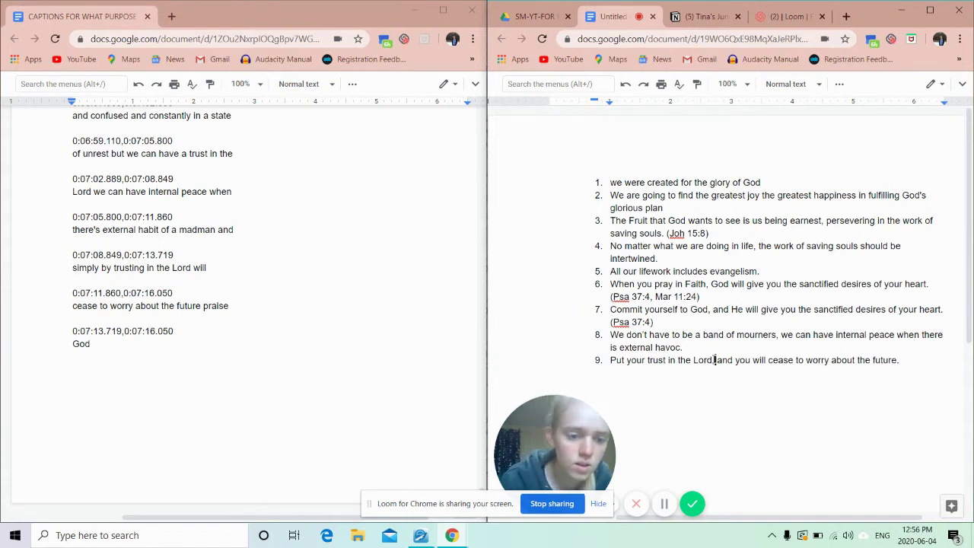
pyautogui.click(909, 364)
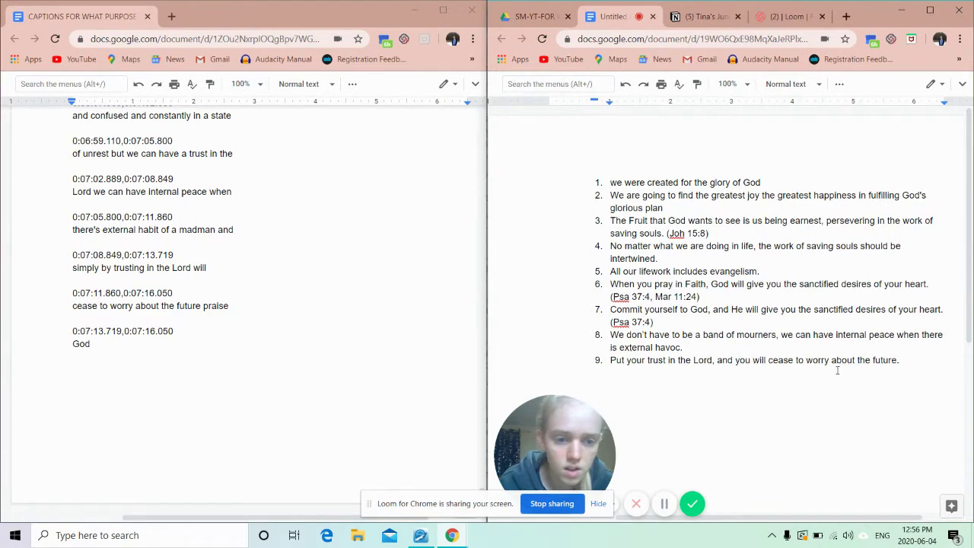
# - Skim back through the captions on pages 6 to 9 and compare them with the points in the numbered list
pyautogui.moveTo(659, 363); pyautogui.dragTo(826, 362)
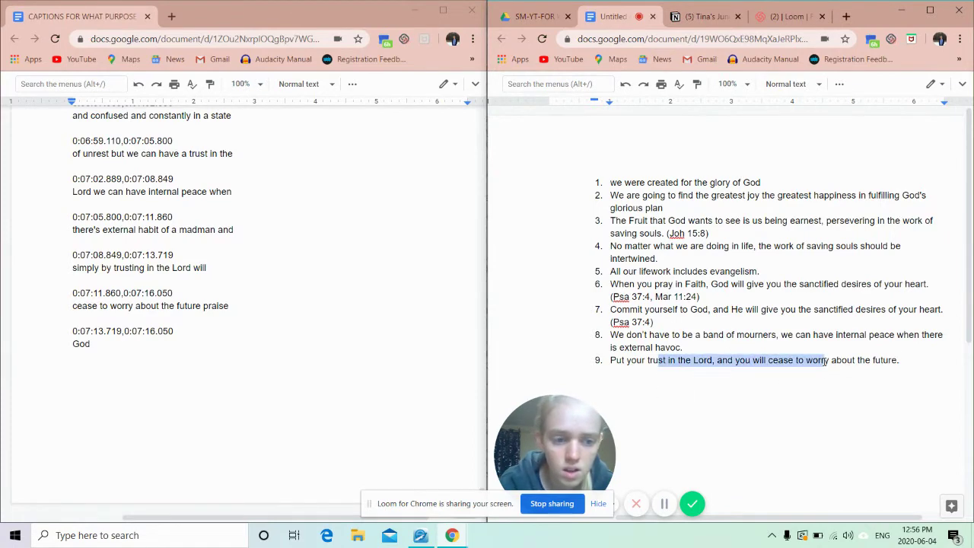
pyautogui.click(855, 366)
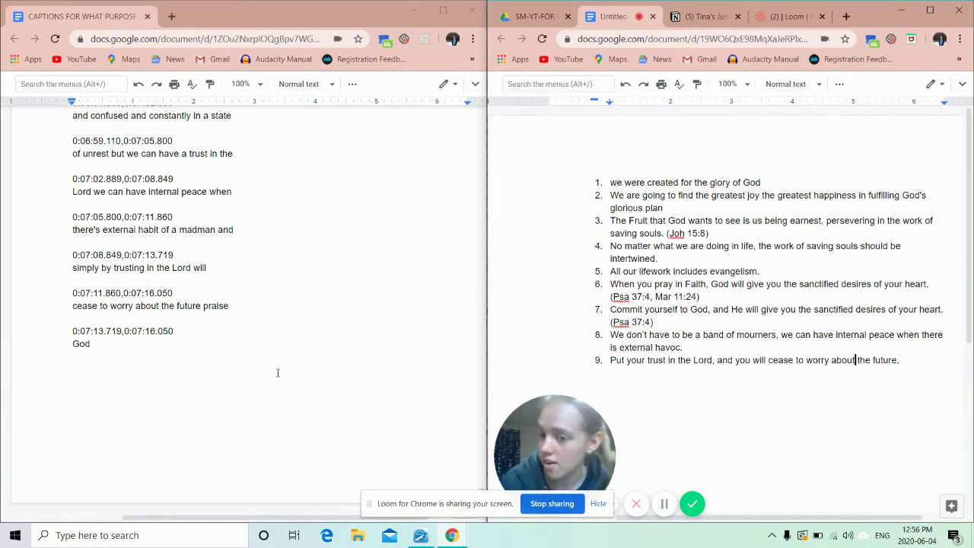
pyautogui.scroll(7, 278, 373)
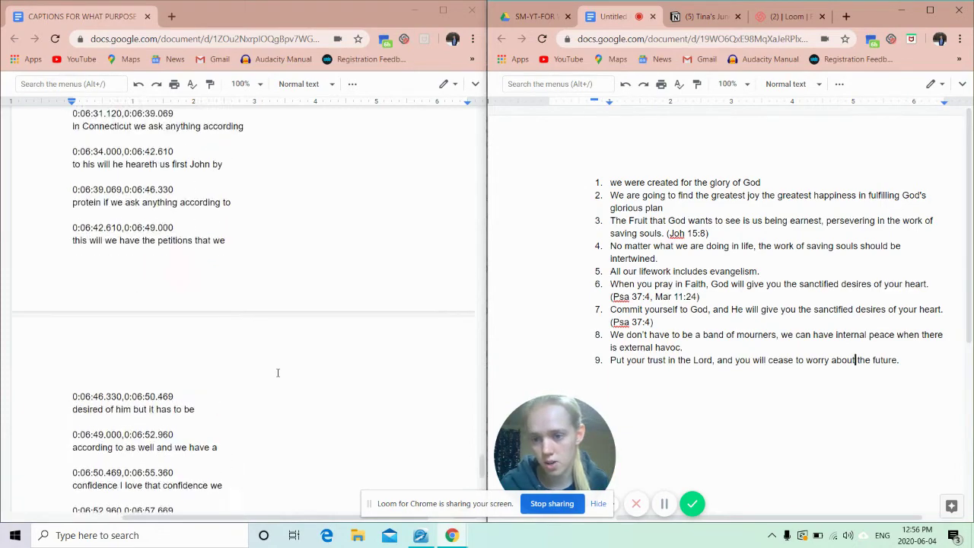
pyautogui.scroll(20, 278, 373)
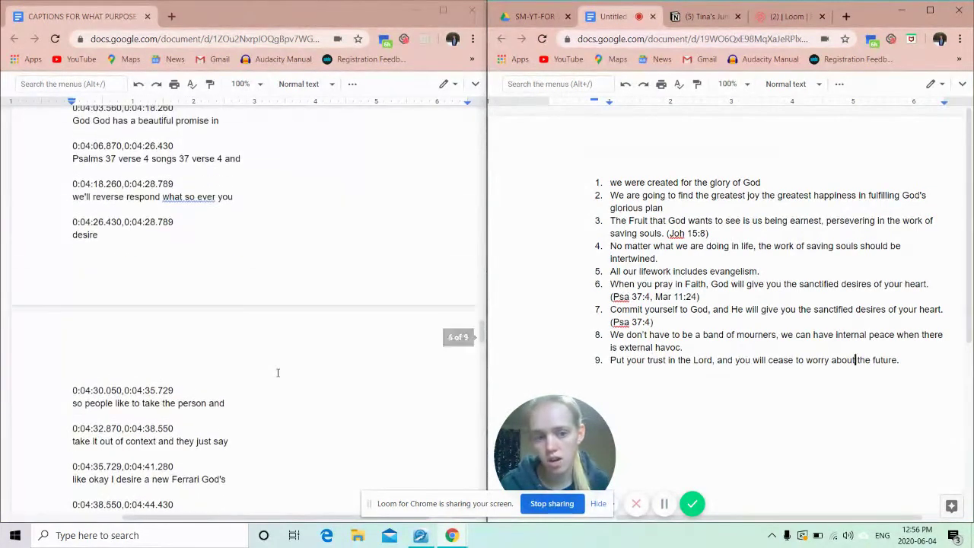
pyautogui.scroll(15, 278, 373)
pyautogui.scroll(-20, 277, 373)
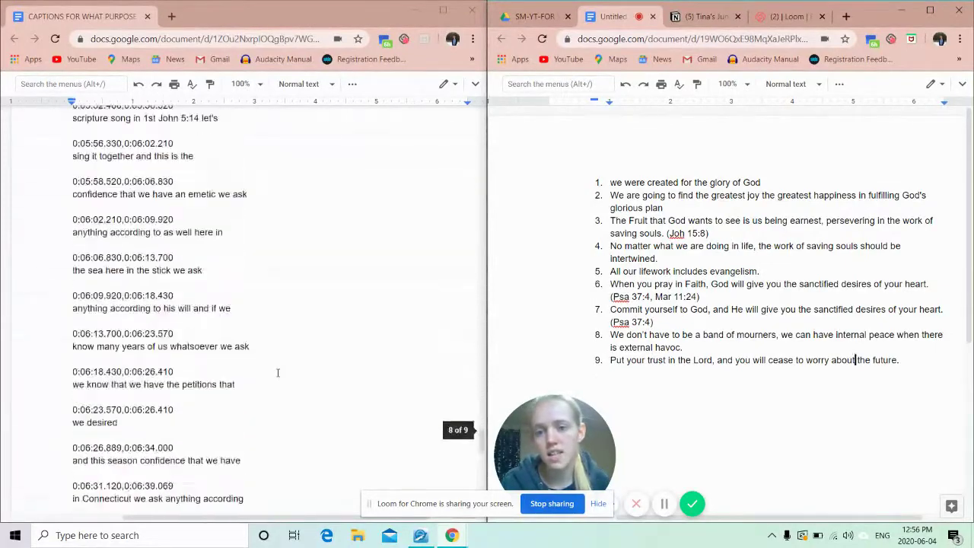
pyautogui.scroll(-6, 278, 373)
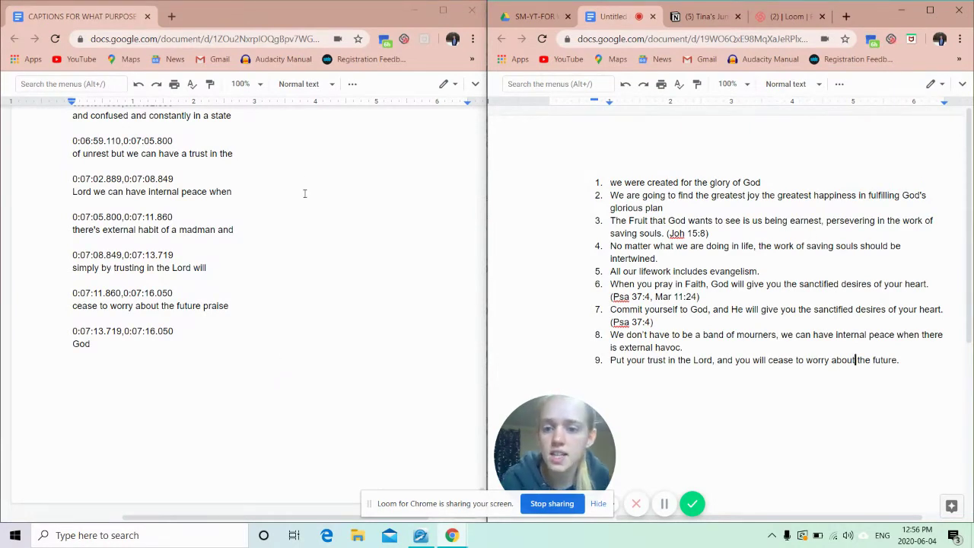
pyautogui.scroll(10, 289, 206)
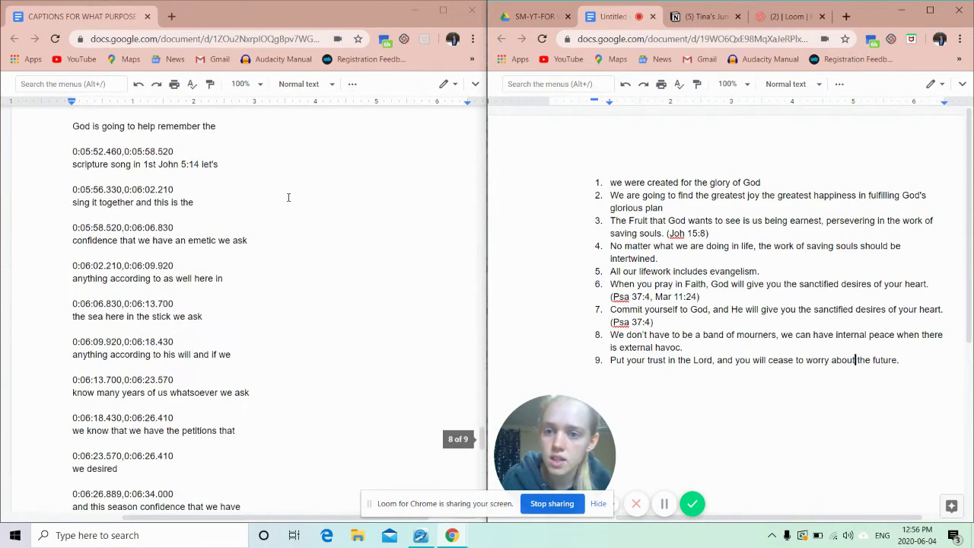
pyautogui.scroll(5, 289, 197)
pyautogui.scroll(-12, 289, 197)
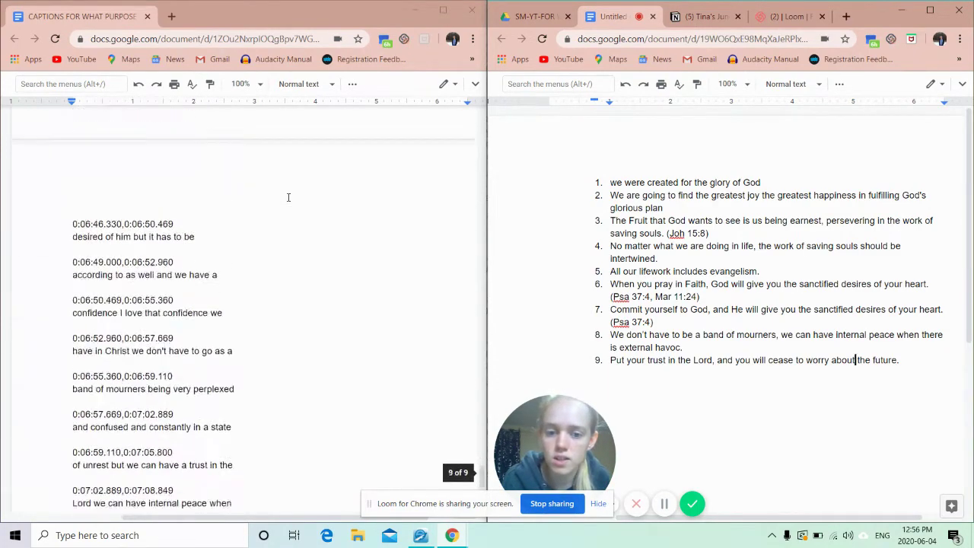
pyautogui.scroll(3, 288, 197)
pyautogui.scroll(-3, 288, 197)
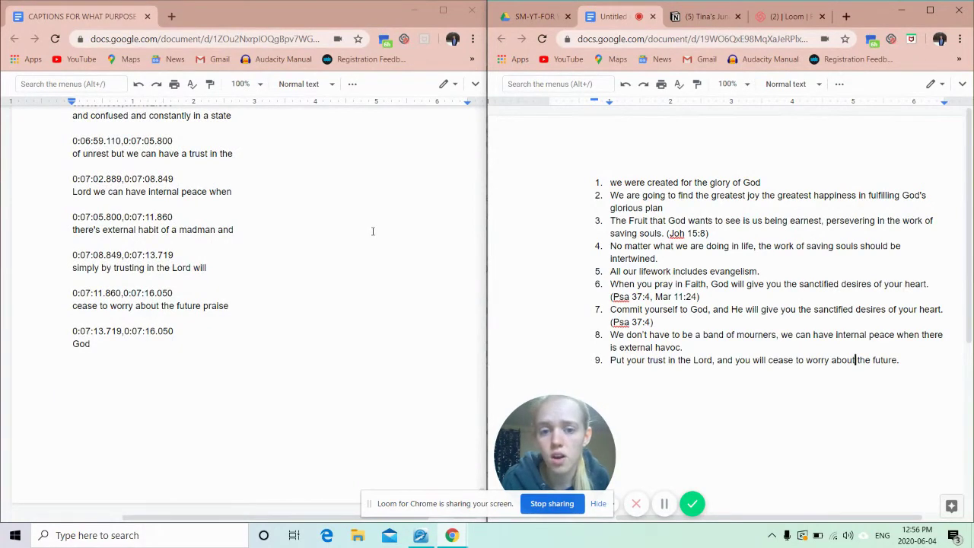
pyautogui.scroll(8, 373, 232)
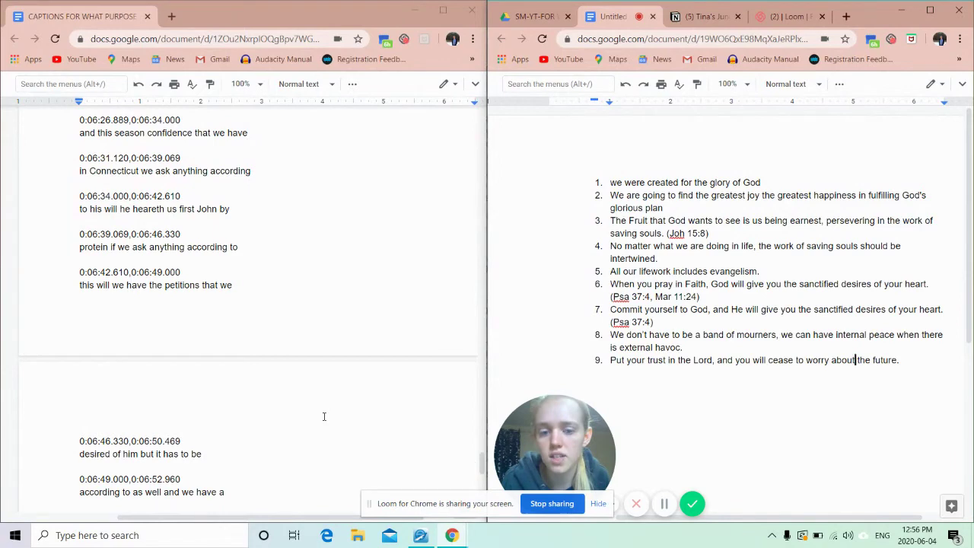
pyautogui.scroll(-8, 324, 417)
pyautogui.scroll(7, 323, 417)
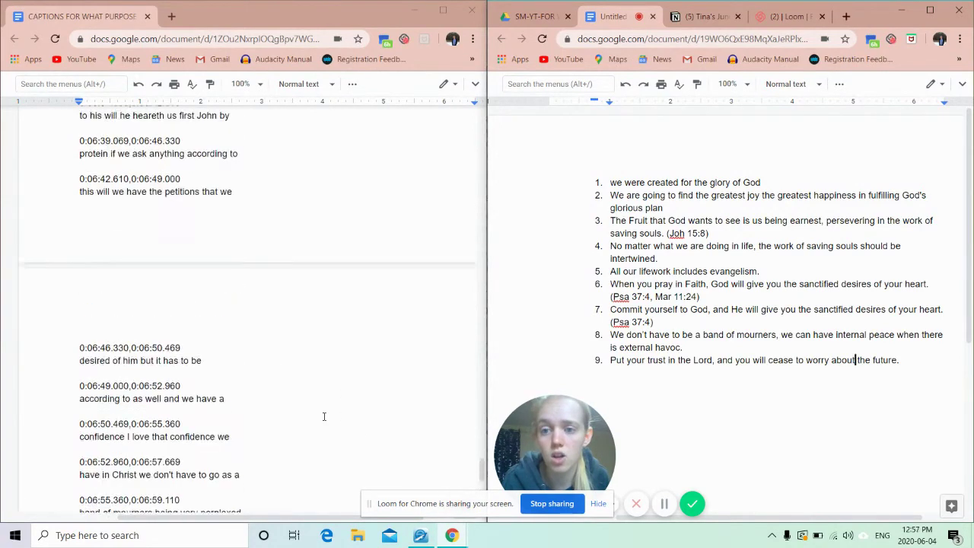
pyautogui.scroll(1, 324, 416)
pyautogui.scroll(-8, 323, 416)
pyautogui.click(856, 360)
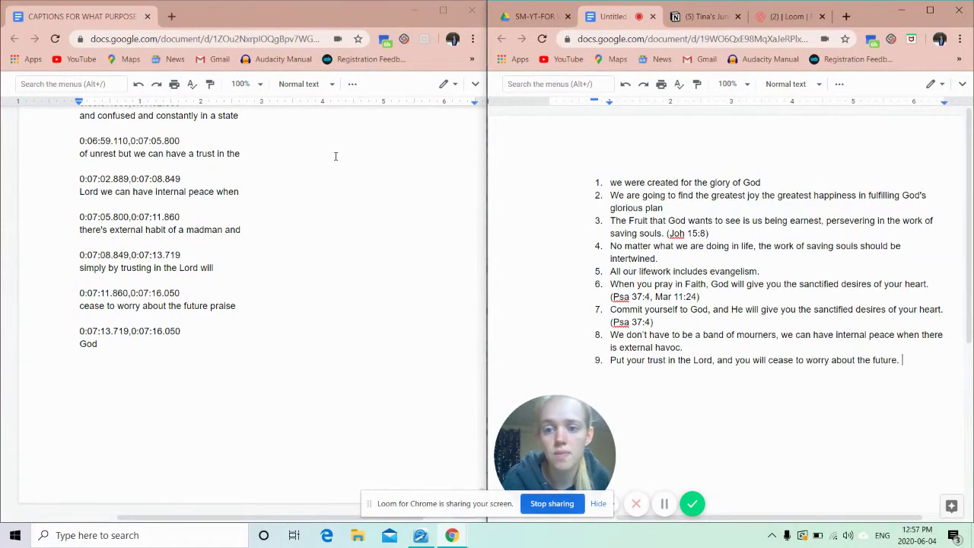
pyautogui.scroll(10, 335, 156)
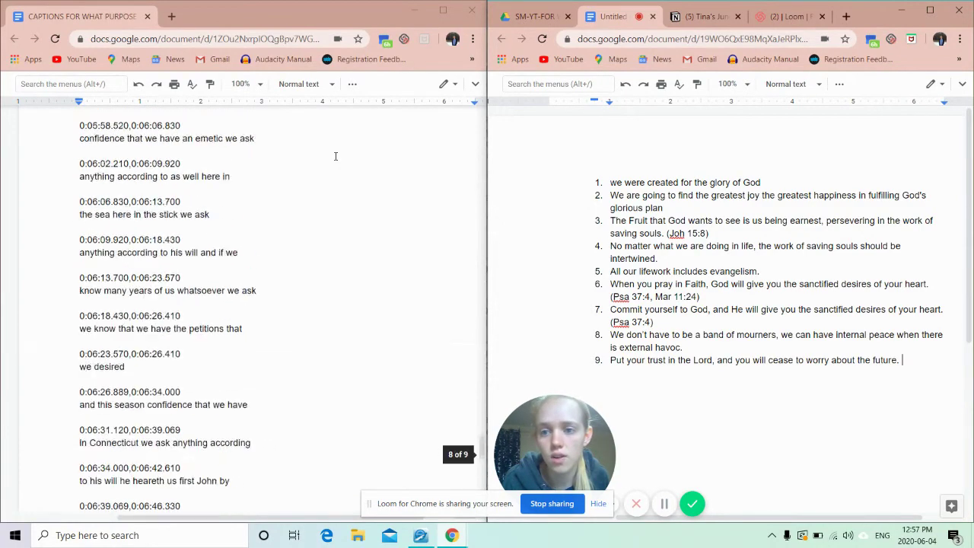
pyautogui.scroll(-7, 335, 156)
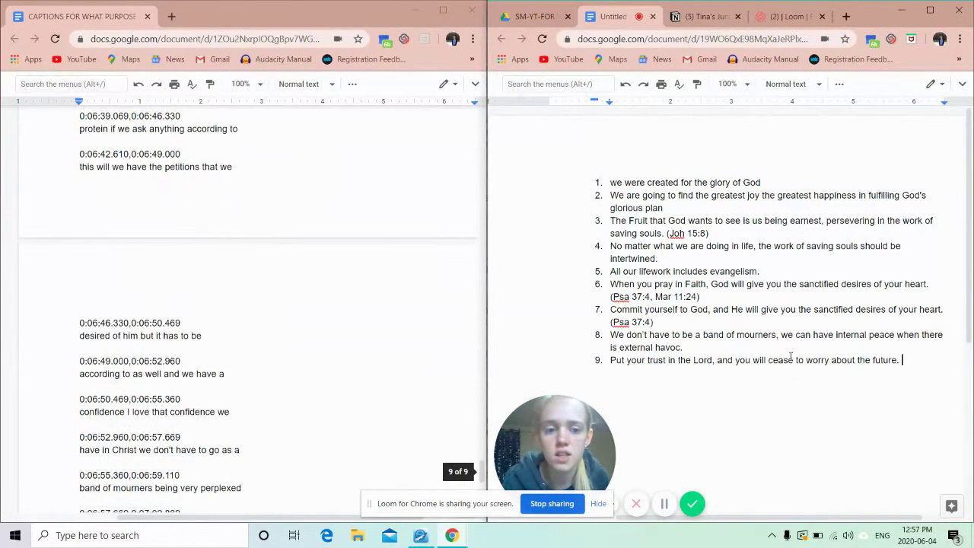
pyautogui.moveTo(757, 395); pyautogui.dragTo(641, 183)
pyautogui.click(838, 375)
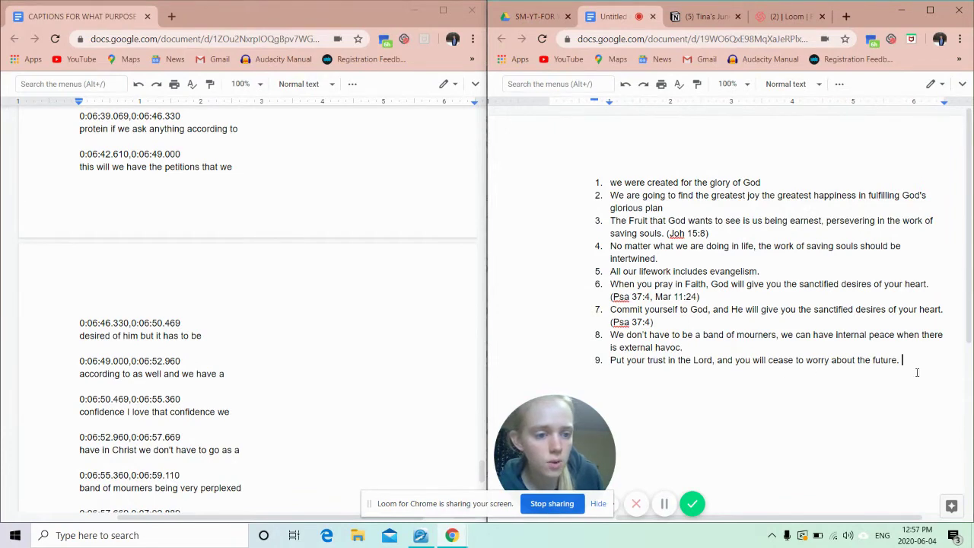
pyautogui.moveTo(924, 365); pyautogui.dragTo(768, 362)
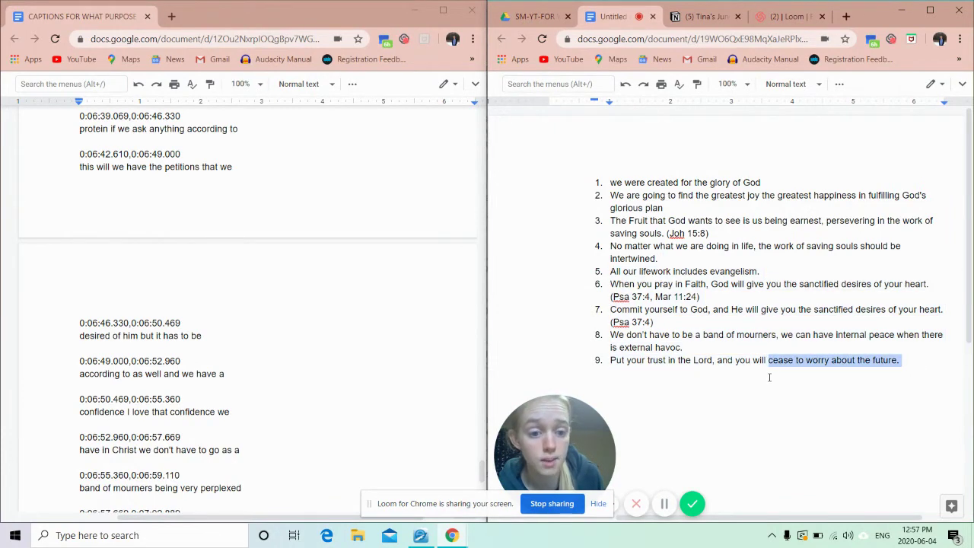
pyautogui.click(768, 363)
pyautogui.click(937, 363)
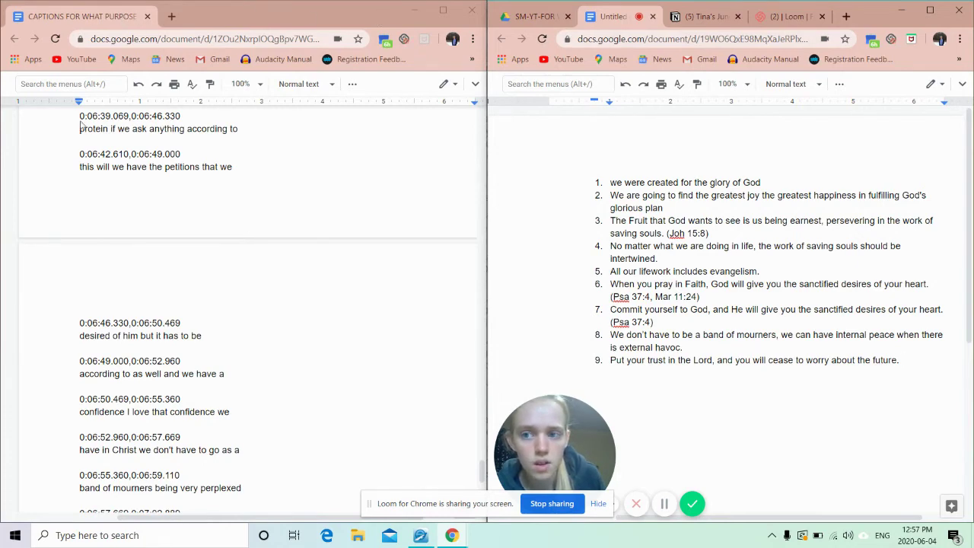
pyautogui.scroll(20, 357, 201)
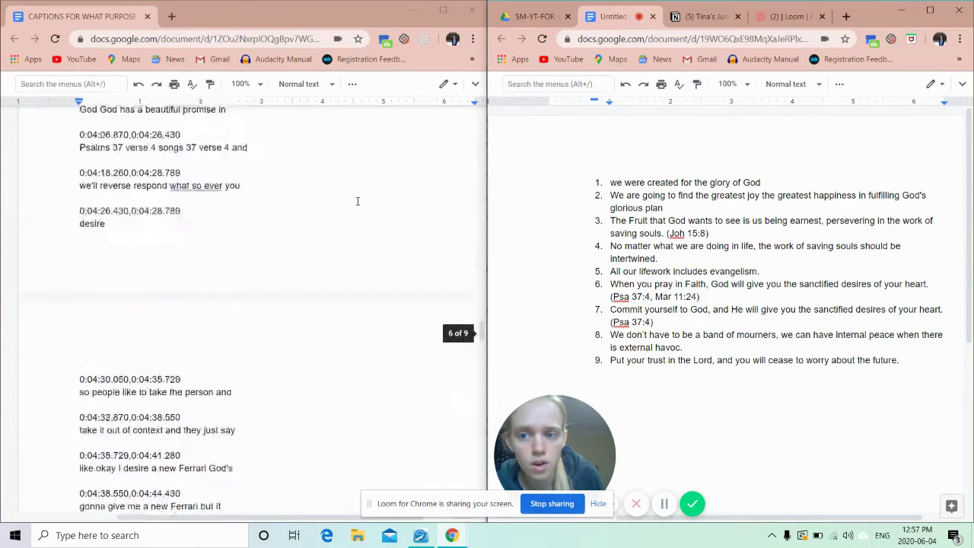
pyautogui.scroll(20, 357, 201)
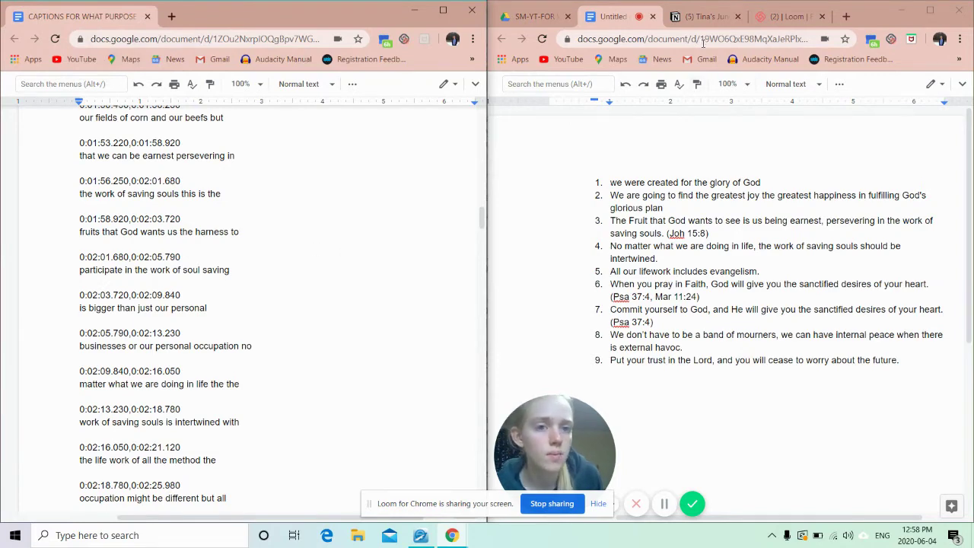
# - Switch to Notion and open the Quote Card Database page from the recent pages
pyautogui.click(701, 17)
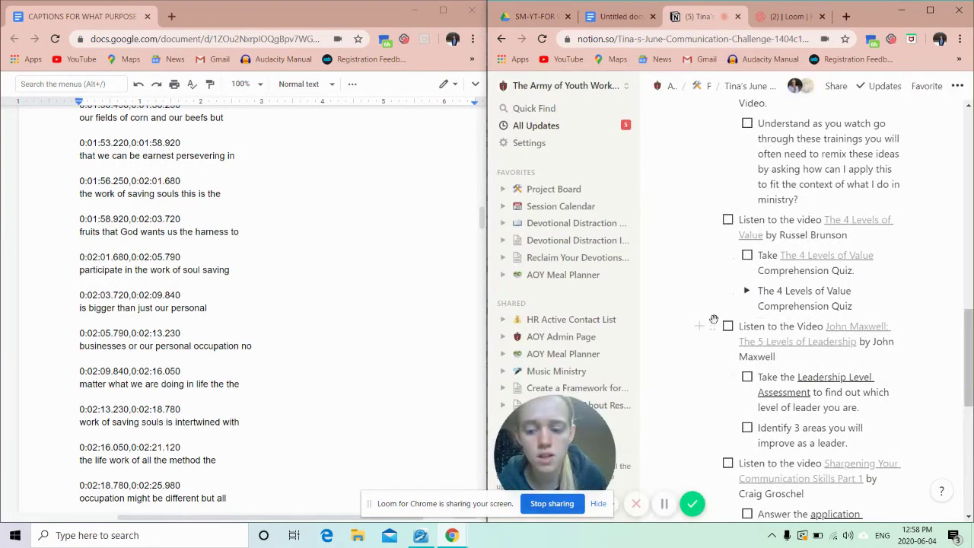
pyautogui.hotkey('ctrl', 'p')
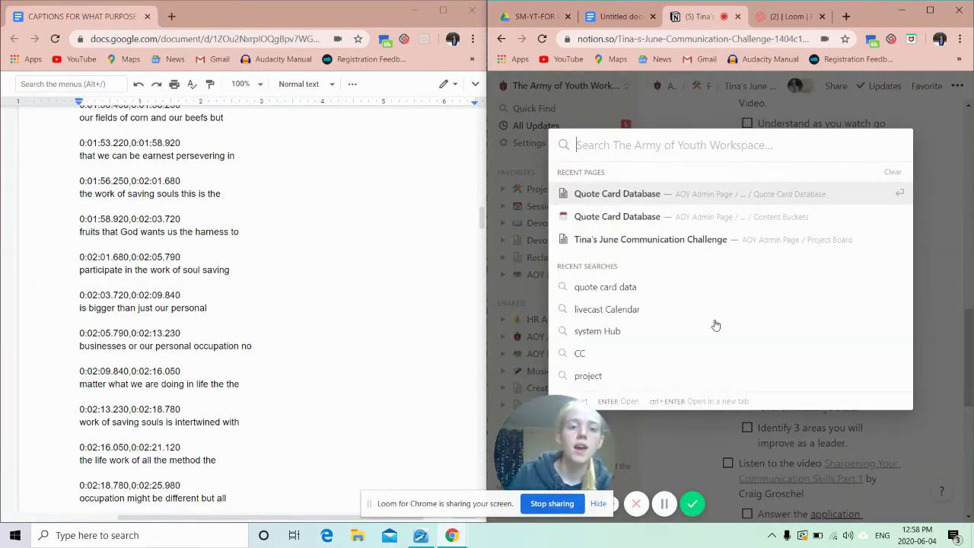
pyautogui.click(646, 196)
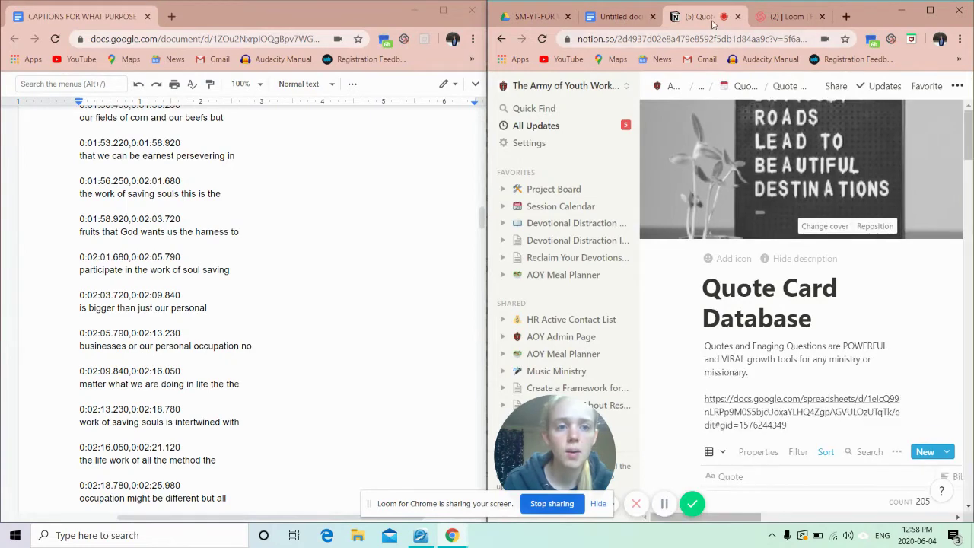
# - Place the Quote Card Database beside the numbered list document, with its sidebar hidden and its quotes table in view
pyautogui.moveTo(694, 16); pyautogui.dragTo(525, 16)
pyautogui.moveTo(437, 38); pyautogui.dragTo(196, 16)
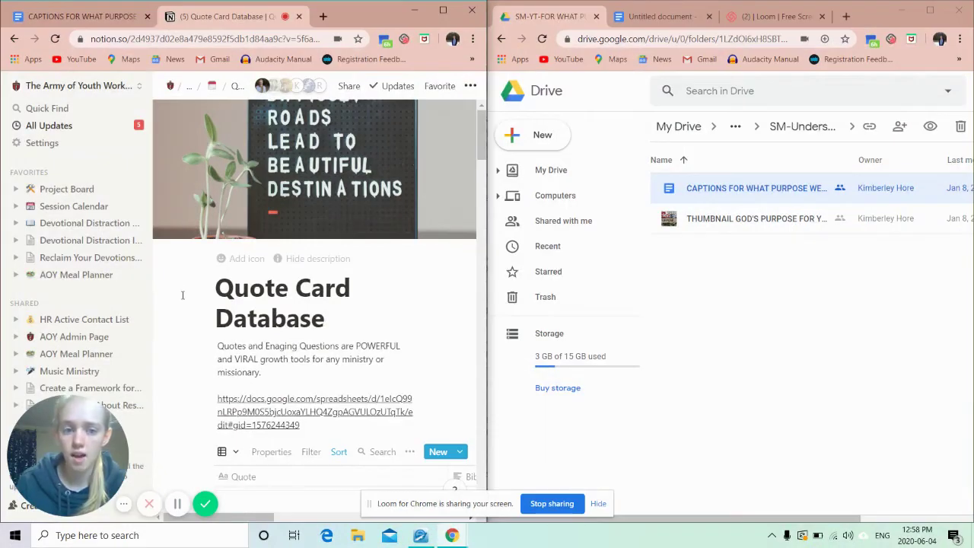
pyautogui.click(653, 16)
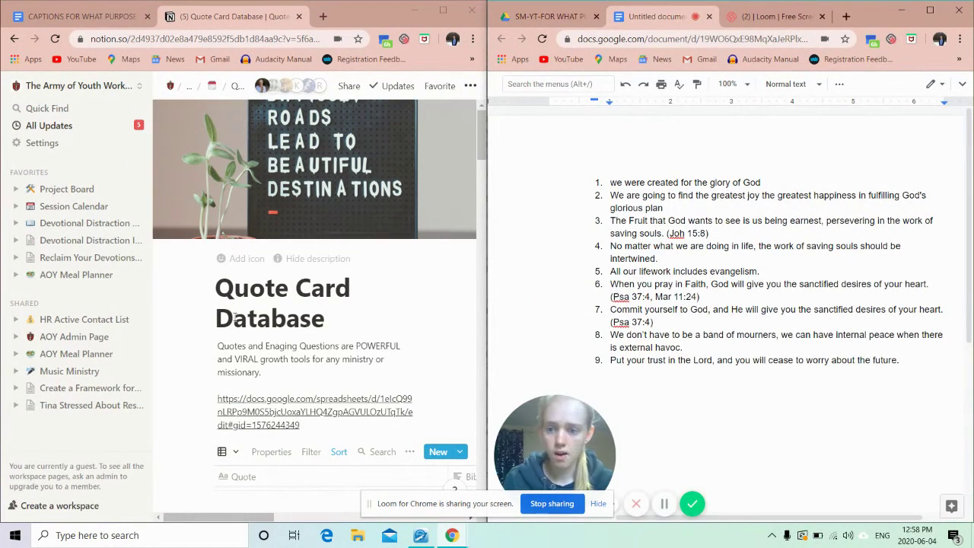
pyautogui.click(139, 86)
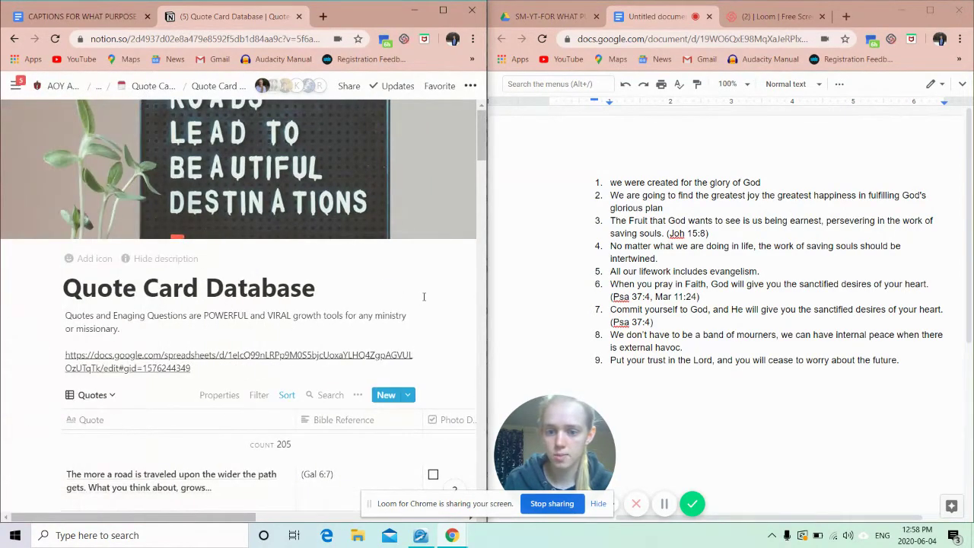
pyautogui.scroll(-3, 424, 296)
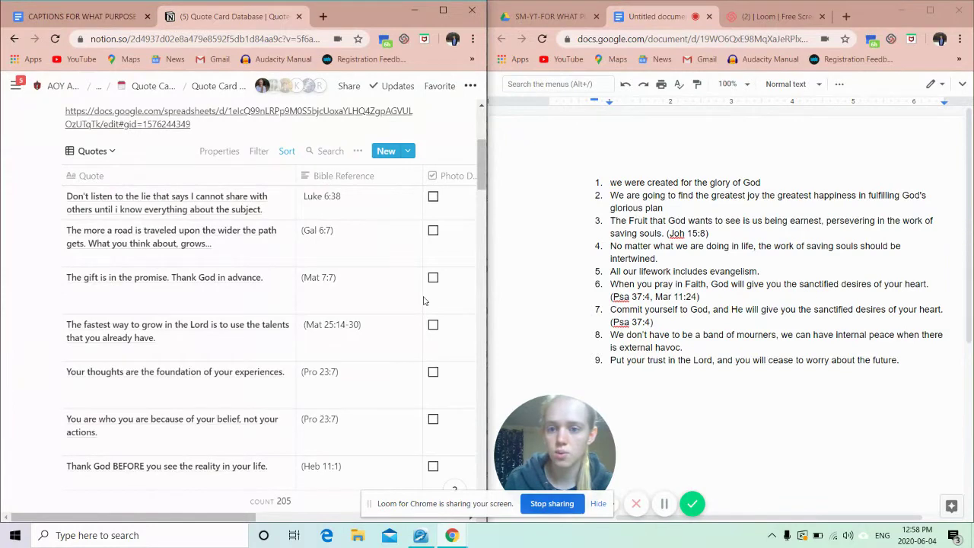
pyautogui.hscroll(2, 424, 297)
pyautogui.click(718, 360)
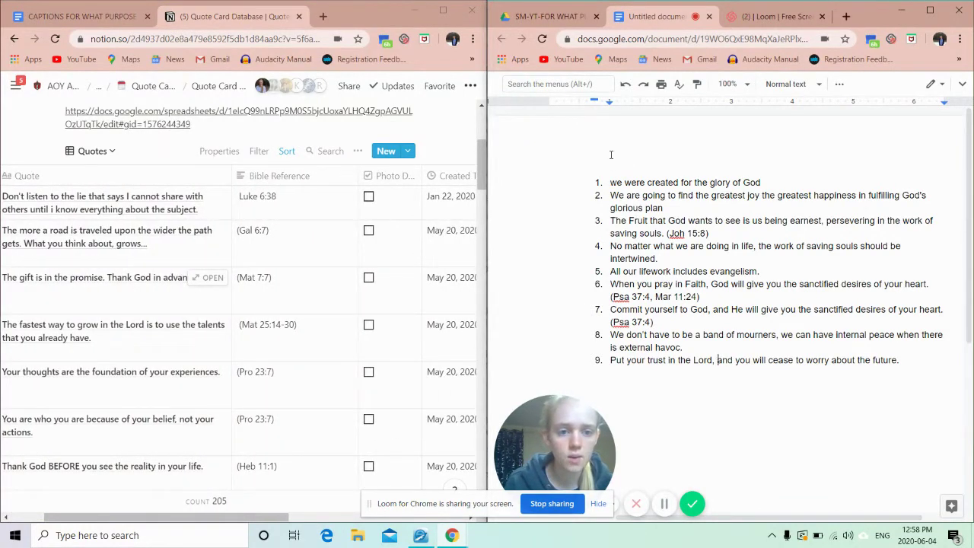
pyautogui.moveTo(625, 182); pyautogui.dragTo(761, 182)
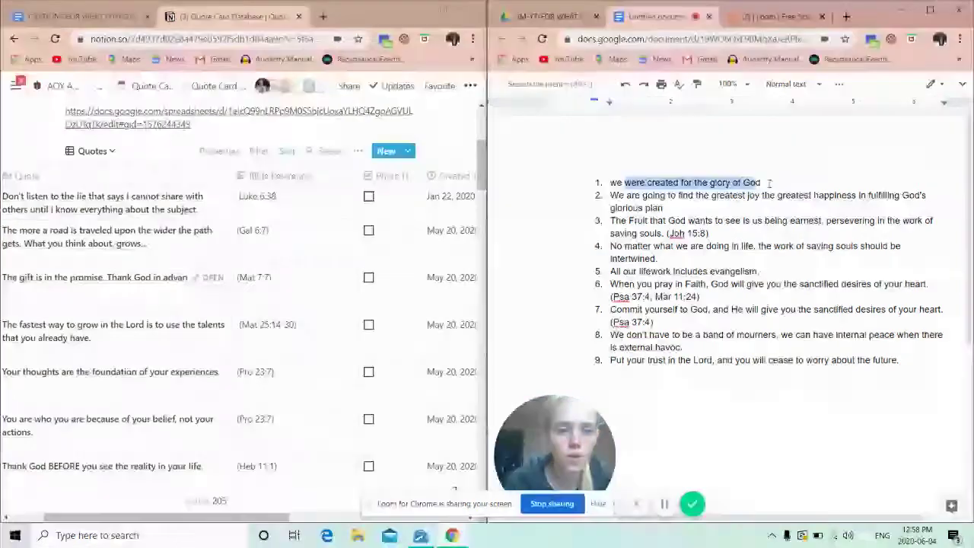
pyautogui.click(767, 183)
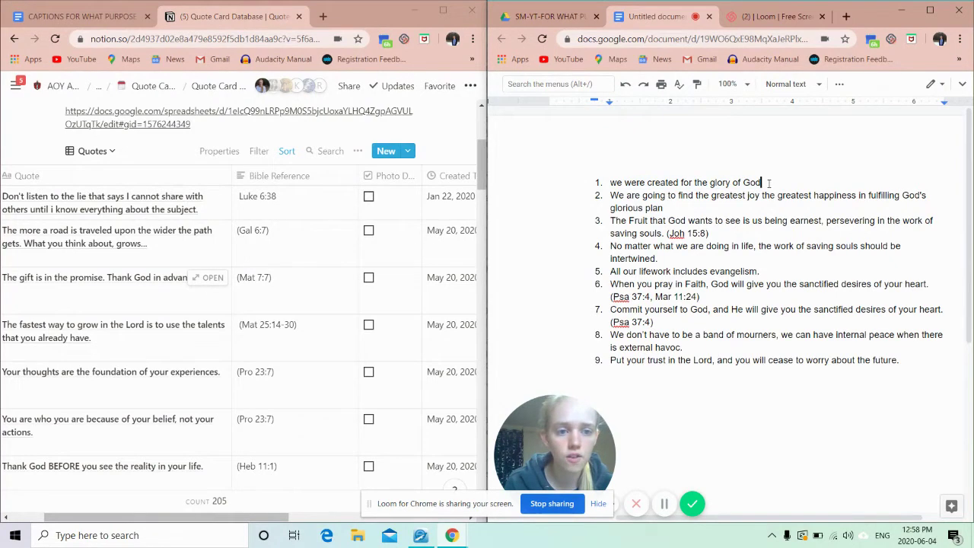
pyautogui.click(639, 182)
pyautogui.keyDown('shift'); pyautogui.click(741, 182); pyautogui.keyUp('shift')
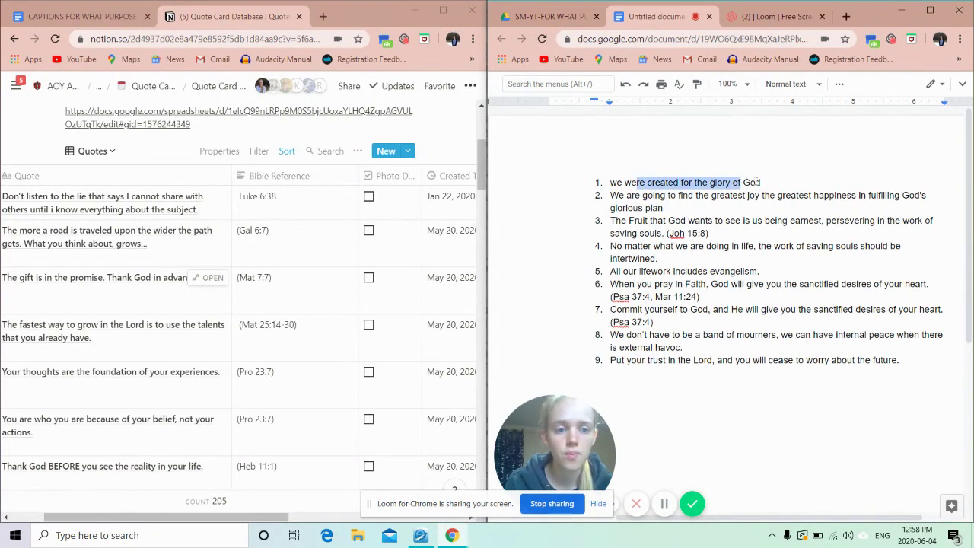
pyautogui.click(758, 183)
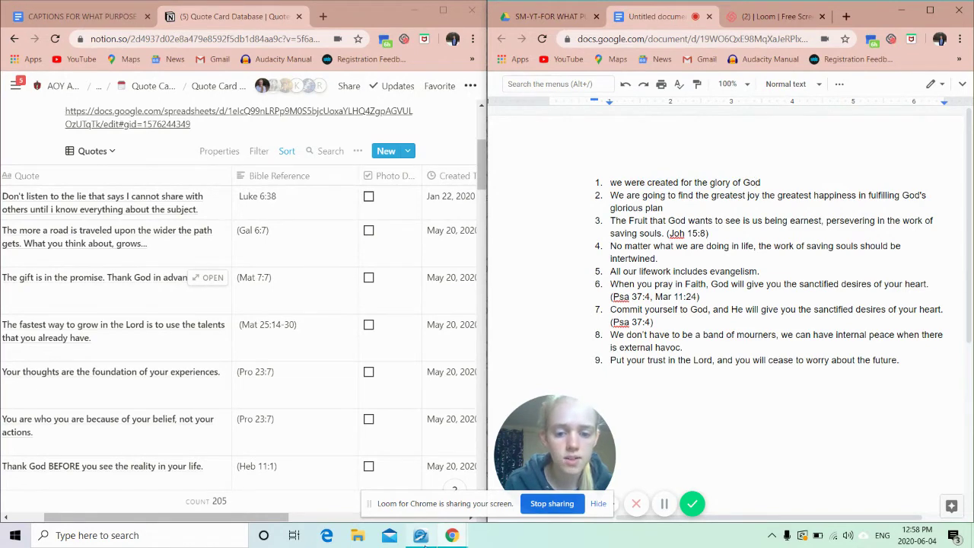
# - Look up the verse Isa 37:9 in e-Sword and return to the captions document
pyautogui.click(420, 536)
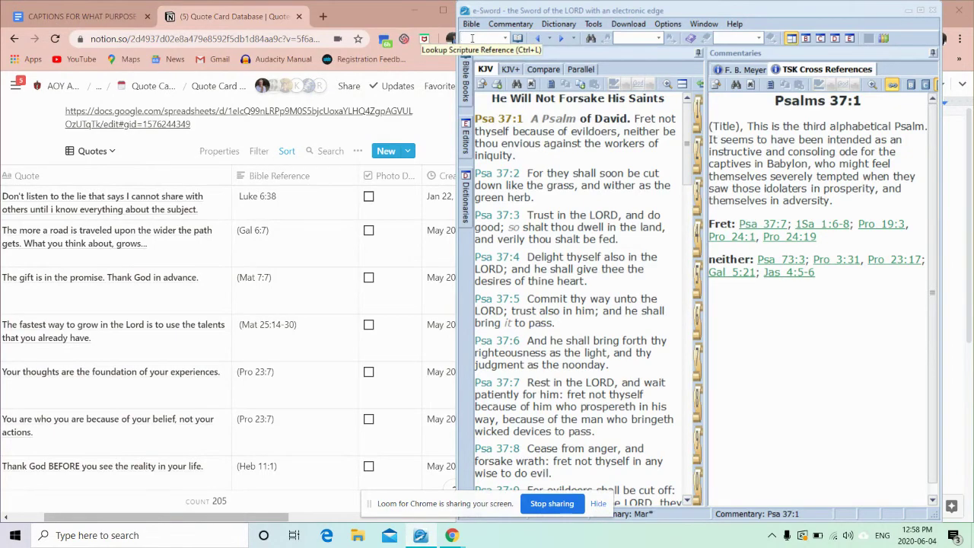
pyautogui.write('Isa 37')
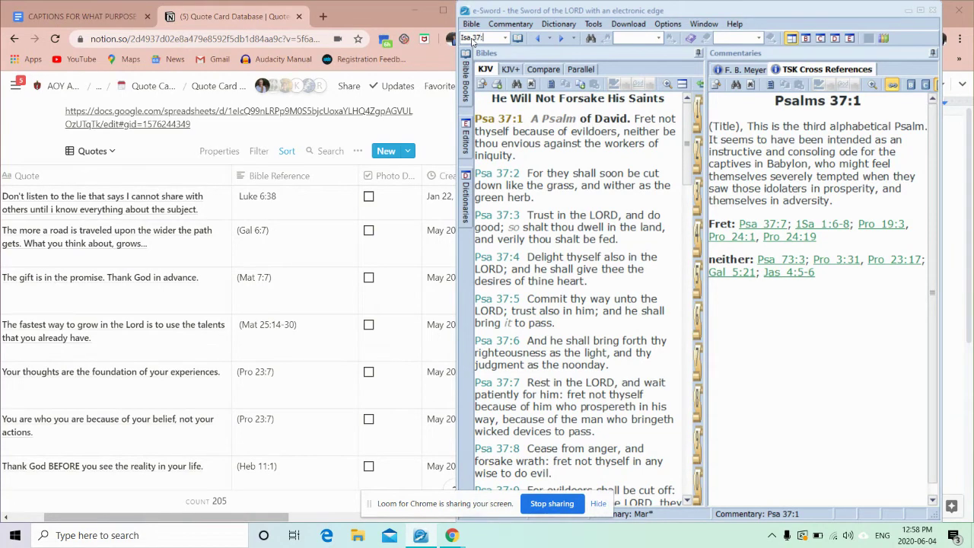
pyautogui.write(':9')
pyautogui.press('Return')
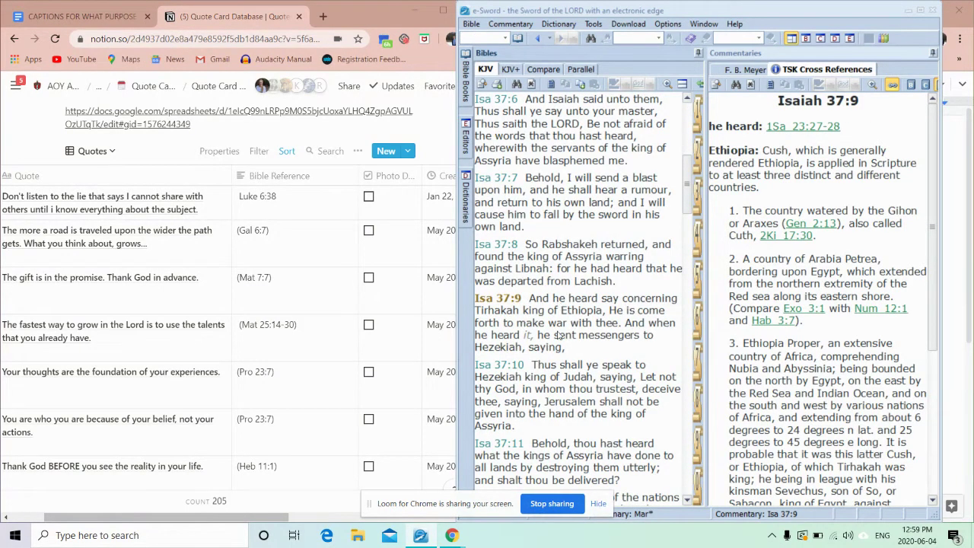
pyautogui.click(98, 16)
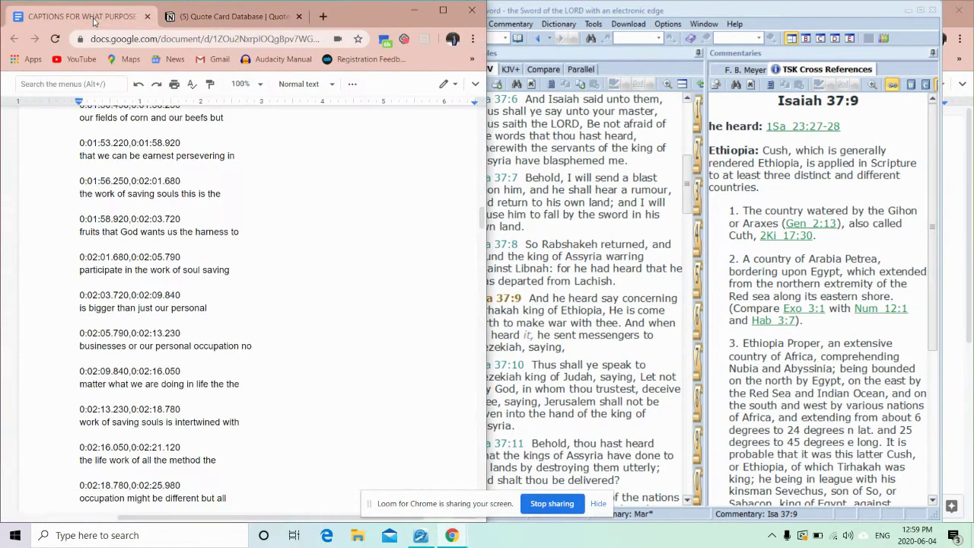
# - Check the verse reference at the start of the captions and look up Isa 43:7 in e-Sword
pyautogui.scroll(20, 245, 233)
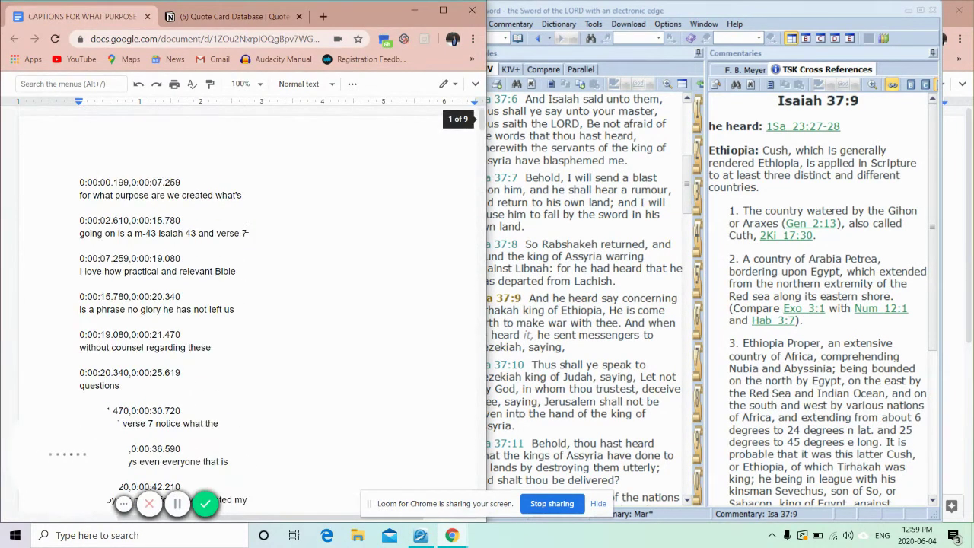
pyautogui.scroll(-1, 247, 228)
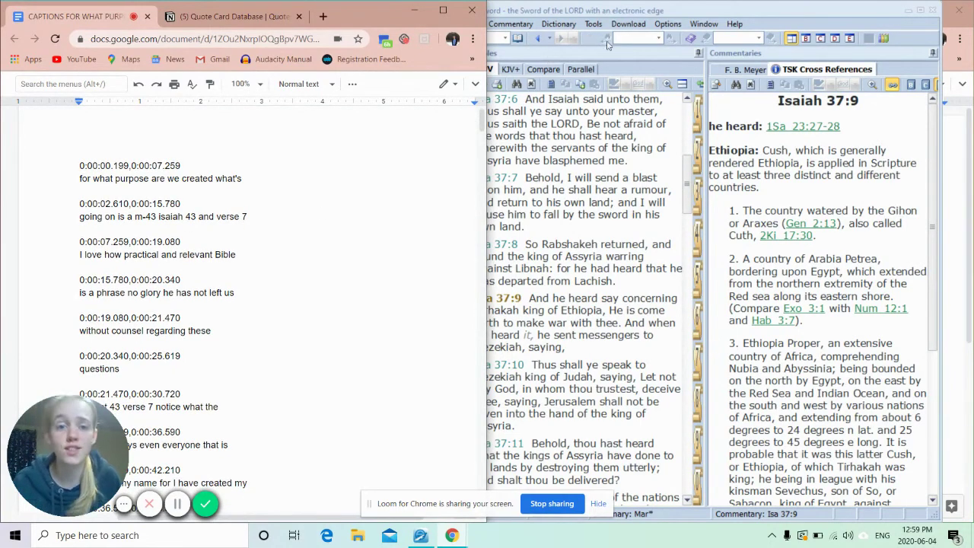
pyautogui.click(493, 38)
pyautogui.write('Isa ')
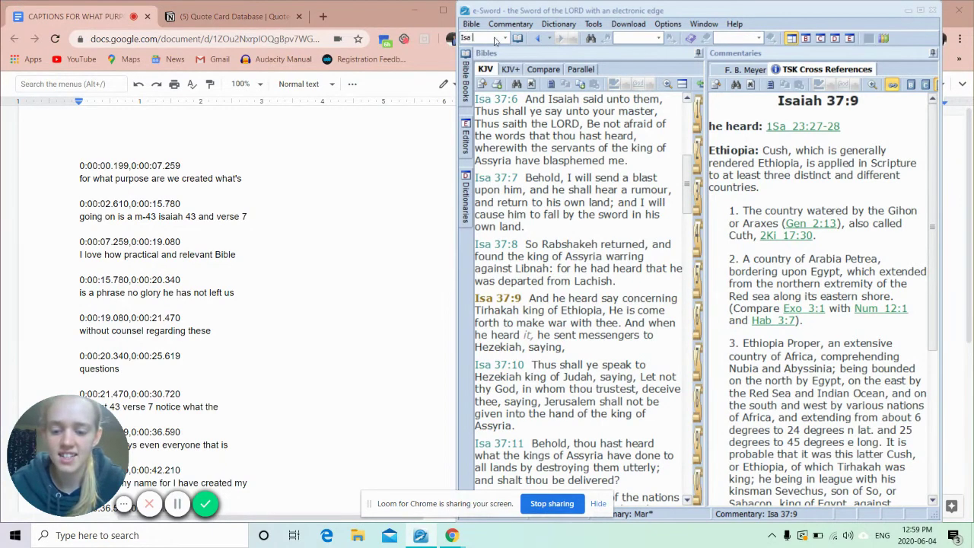
pyautogui.write('43:7')
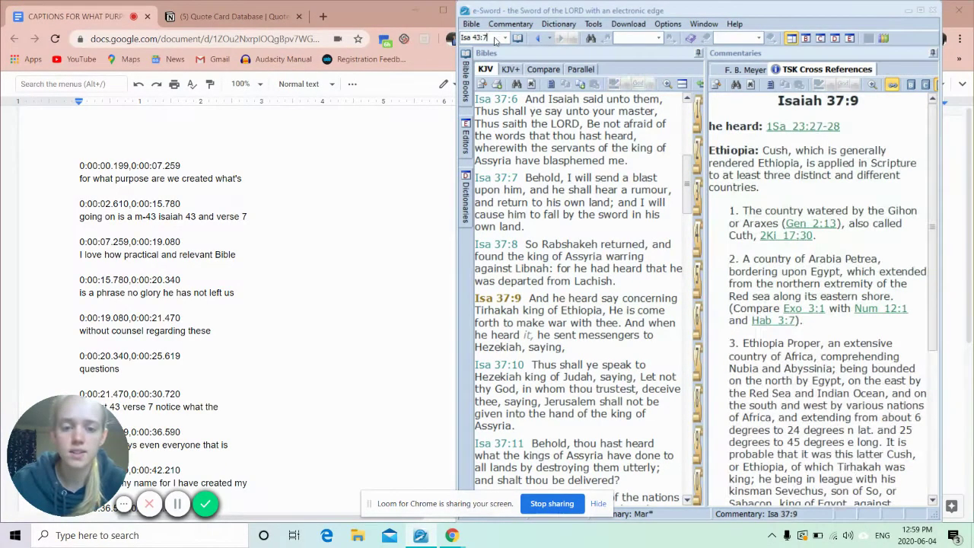
pyautogui.press('Return')
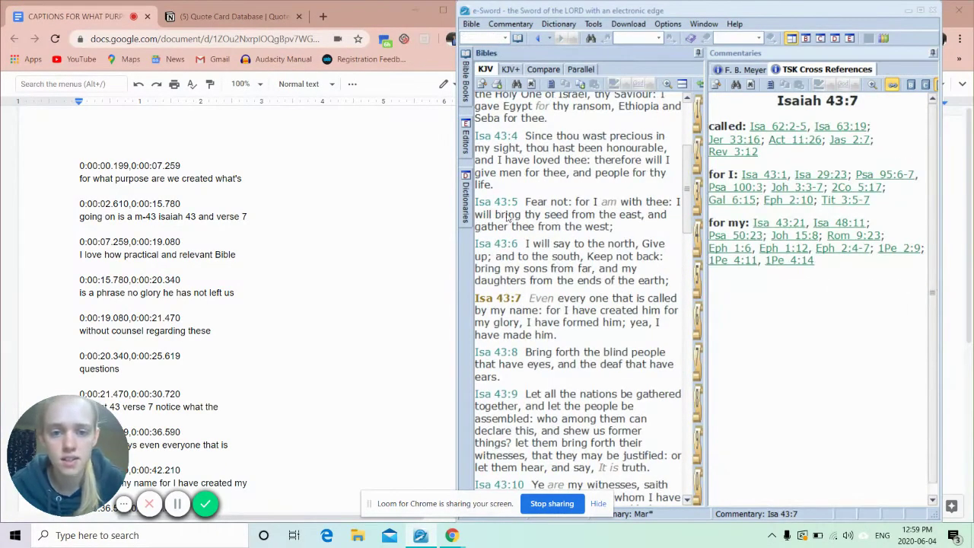
pyautogui.moveTo(556, 330)
pyautogui.mouseDown()
pyautogui.moveTo(476, 309)
pyautogui.moveTo(563, 323)
pyautogui.moveTo(556, 333)
pyautogui.mouseUp()
pyautogui.click(797, 288)
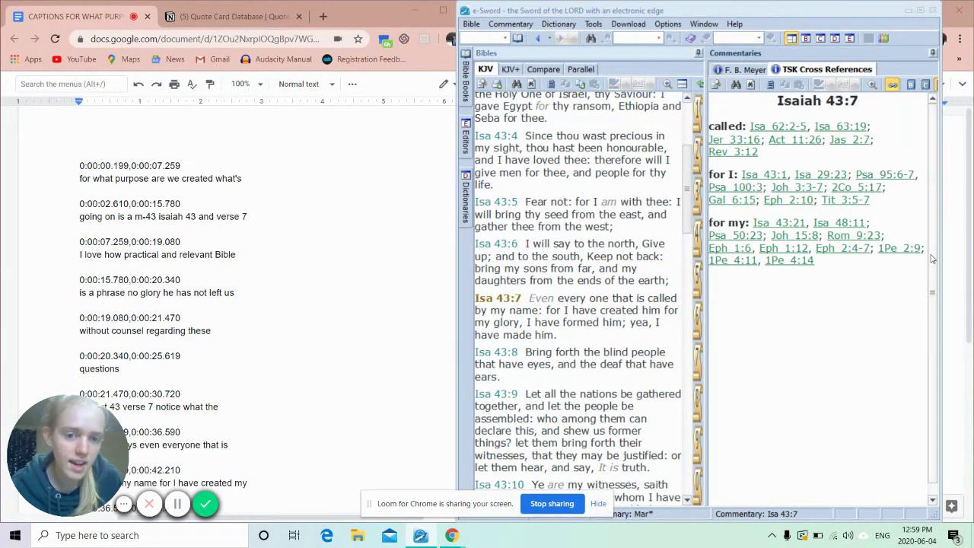
# - Return to the numbered list document and end the first point with a period and the reference (Isa 43:7)
pyautogui.click(951, 211)
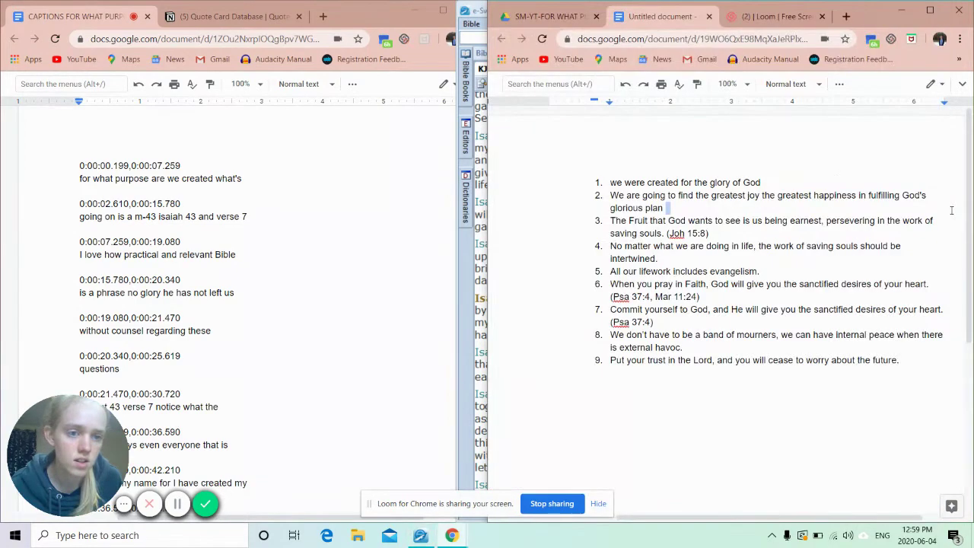
pyautogui.click(796, 180)
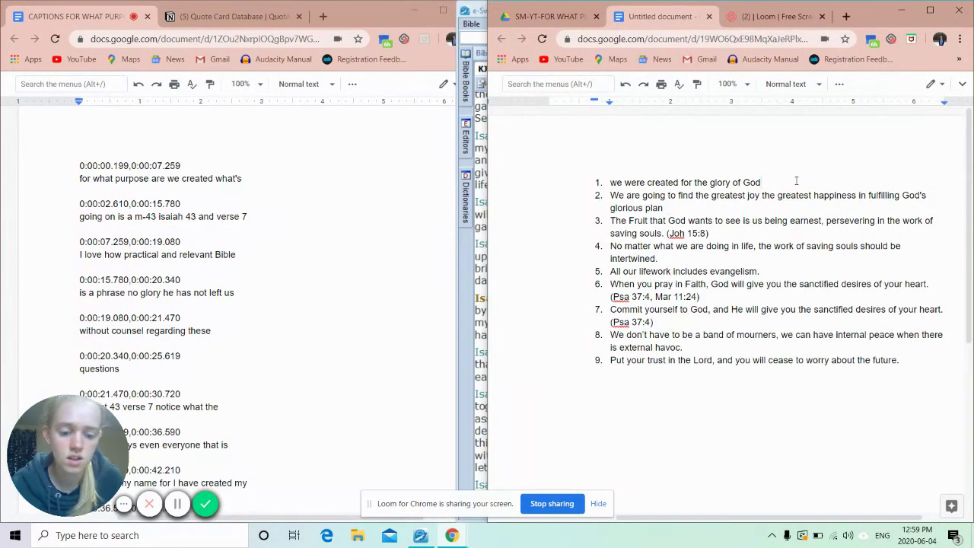
pyautogui.write('. ')
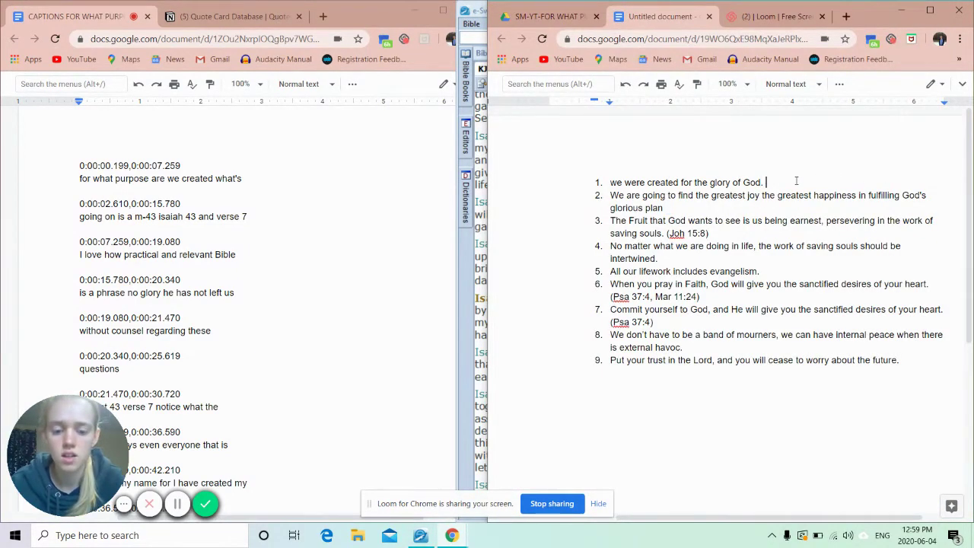
pyautogui.write('9')
pyautogui.press('BackSpace')
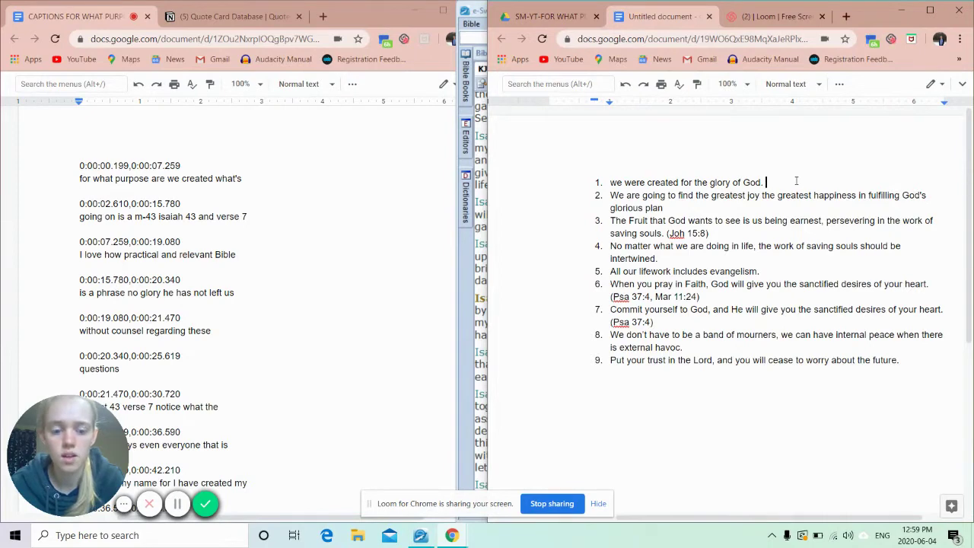
pyautogui.write('(Isa ')
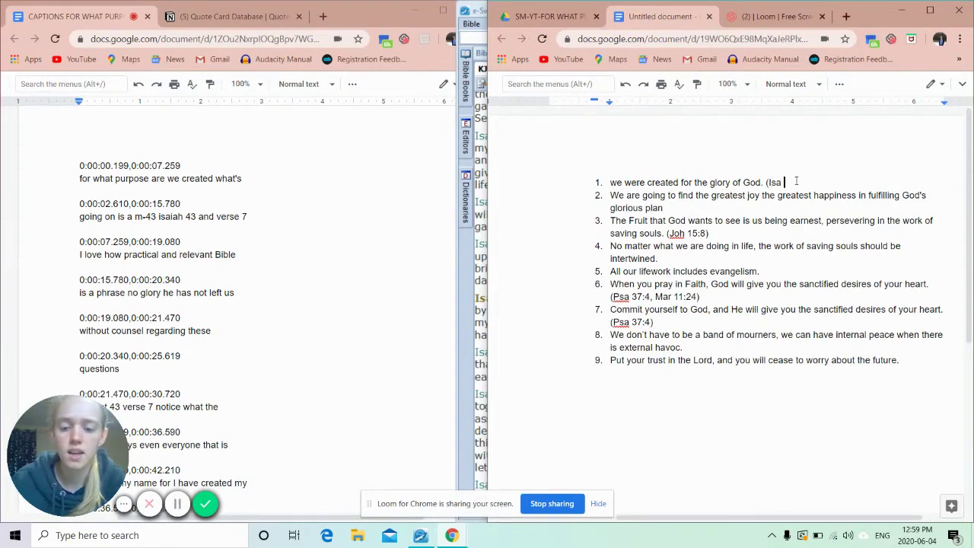
pyautogui.write('43')
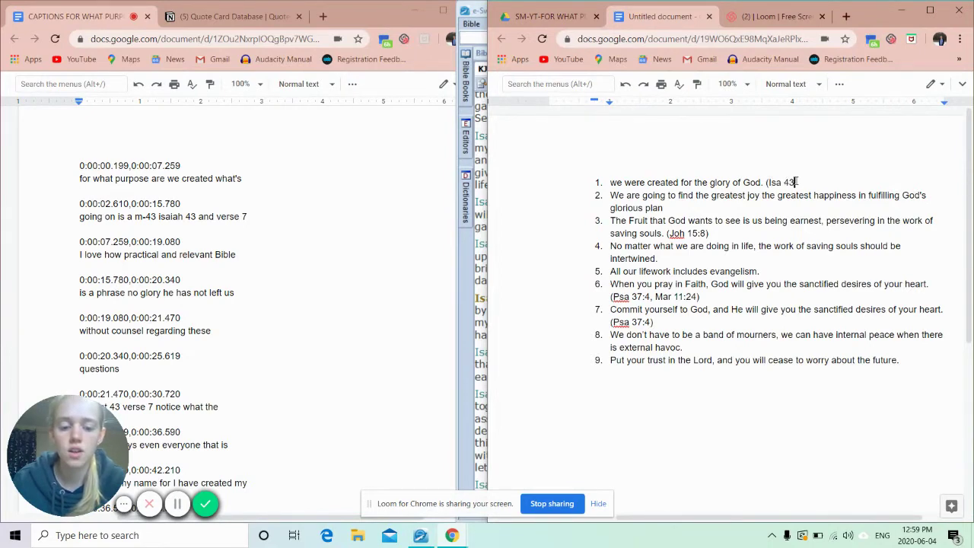
pyautogui.write(':7)')
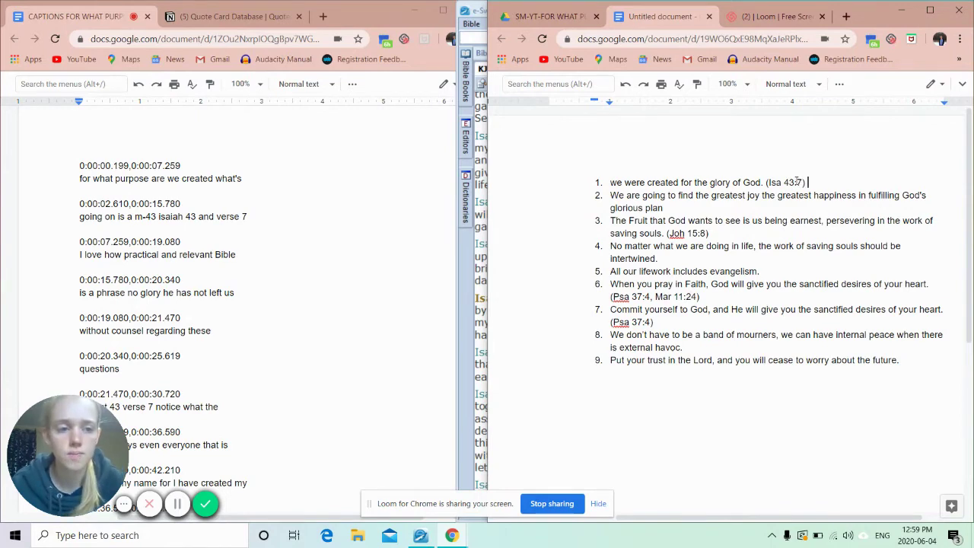
# - Replace "we were" at the start of the first point with "You are"
pyautogui.click(677, 204)
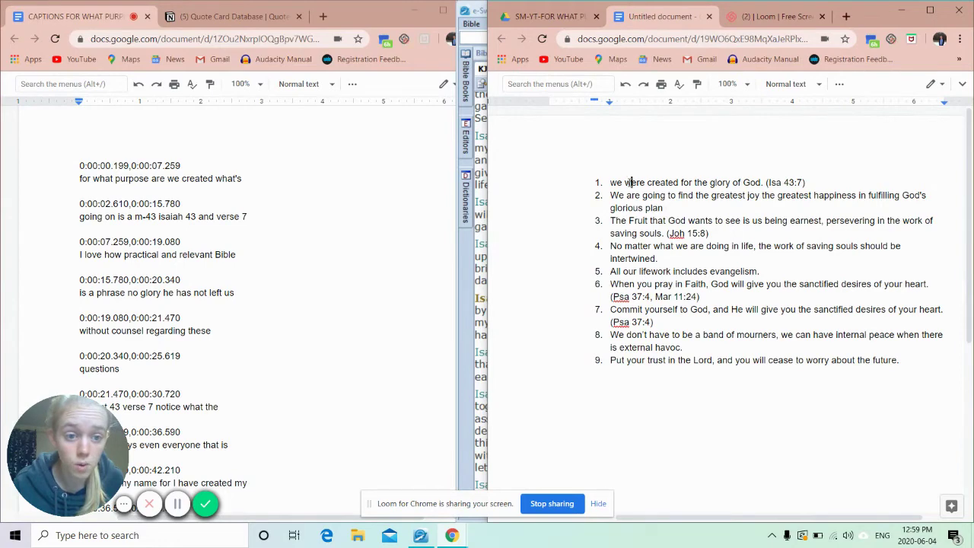
pyautogui.moveTo(631, 182); pyautogui.dragTo(732, 183)
pyautogui.click(744, 183)
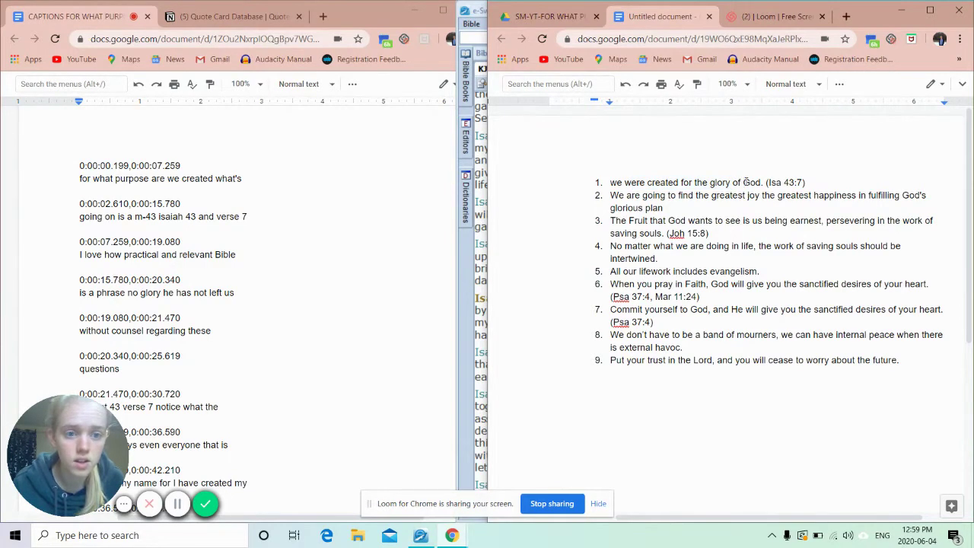
pyautogui.click(623, 183)
pyautogui.moveTo(645, 183); pyautogui.dragTo(611, 182)
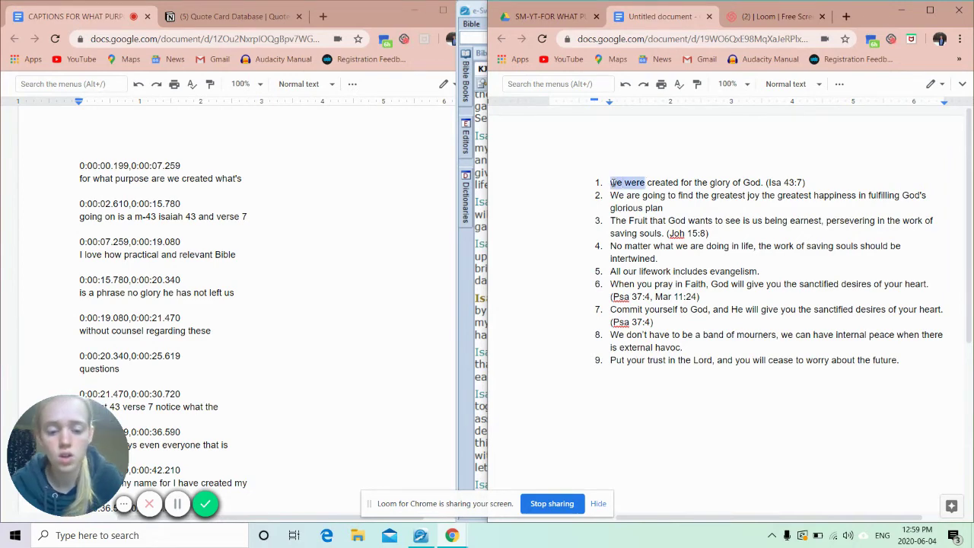
pyautogui.write('You are')
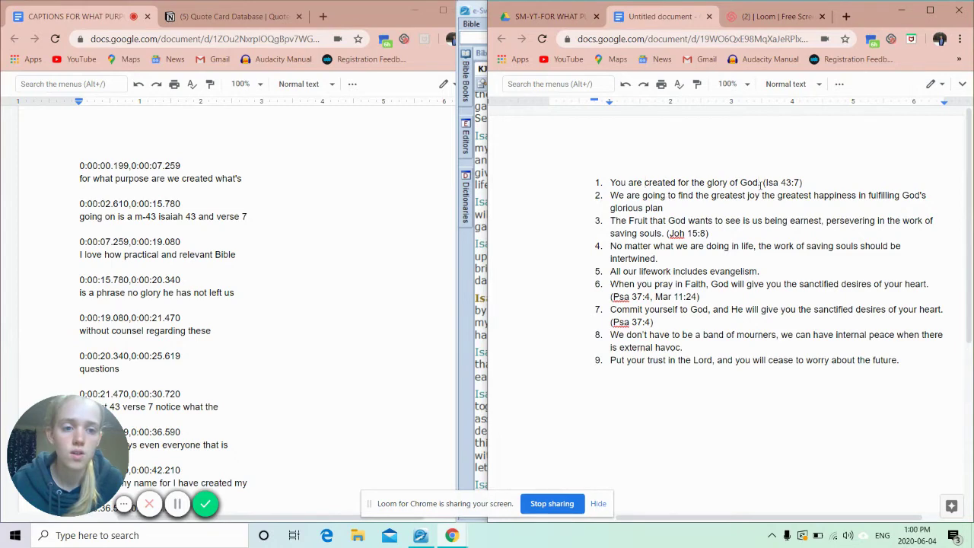
# - Review the second point about God's glorious plan and end it with a period
pyautogui.click(664, 208)
pyautogui.tripleClick(649, 198)
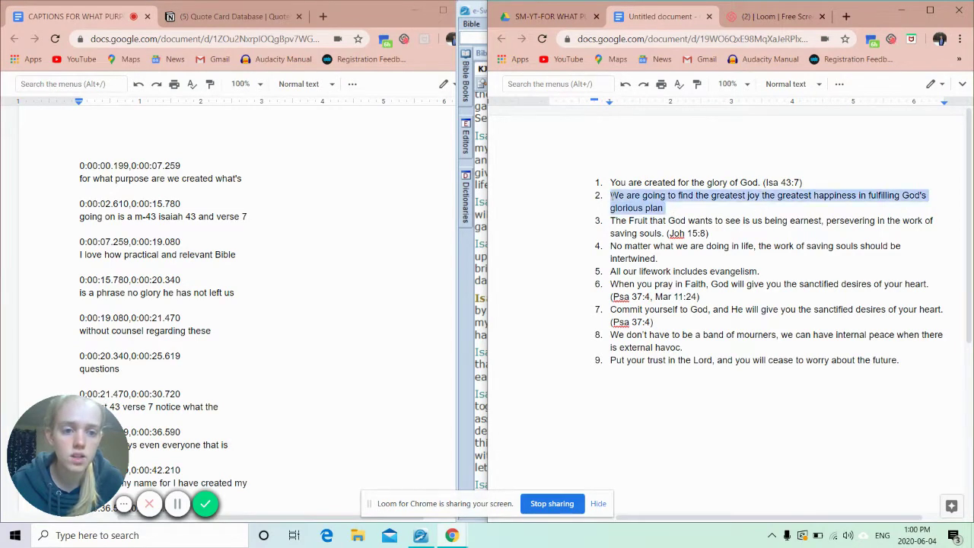
pyautogui.click(695, 208)
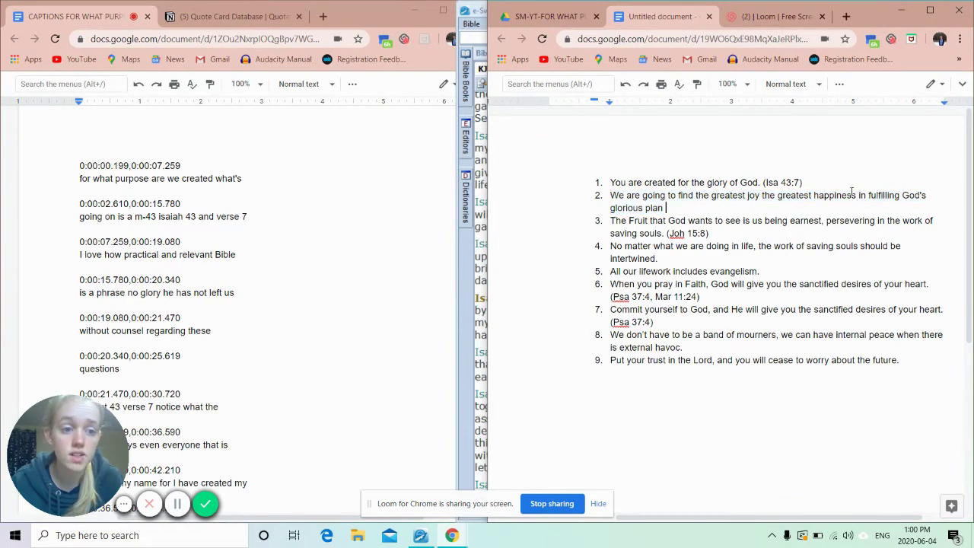
pyautogui.tripleClick(717, 206)
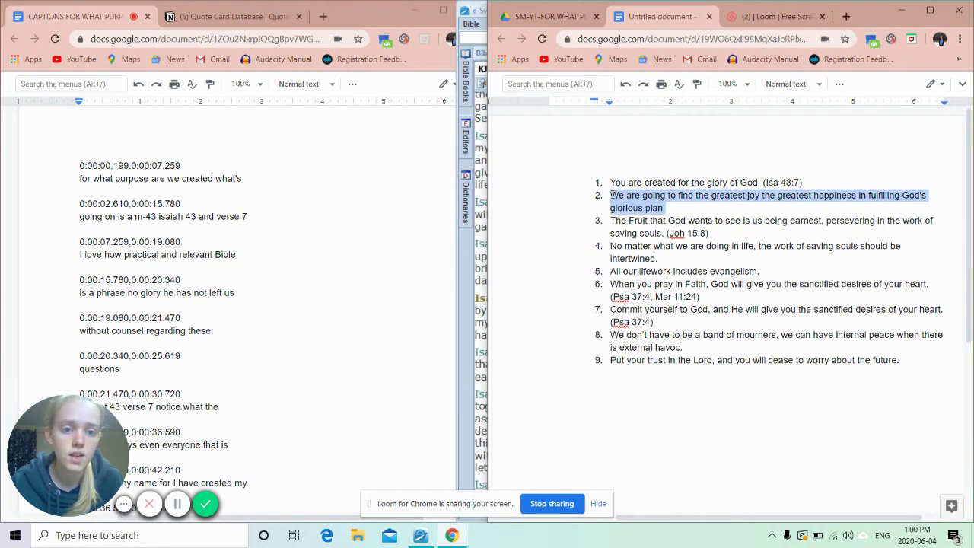
pyautogui.click(684, 210)
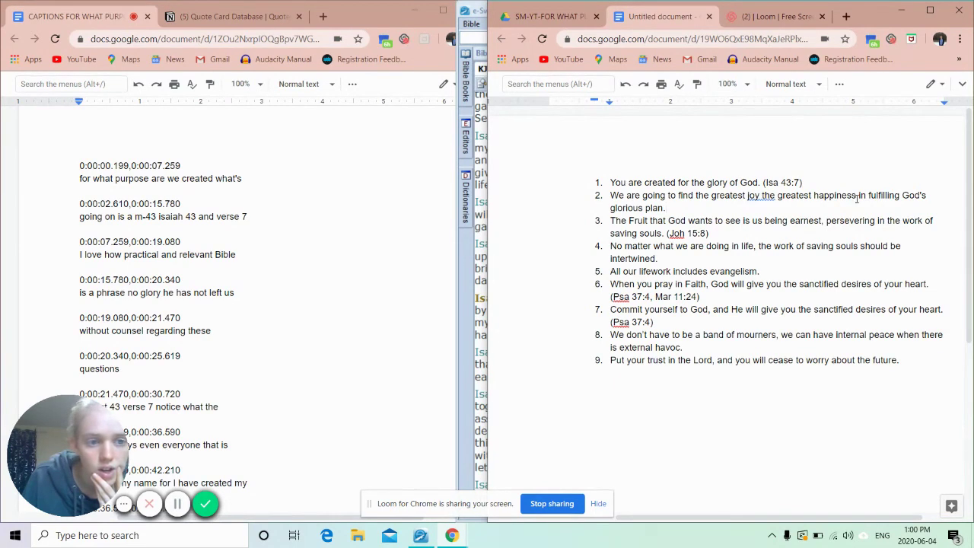
# - Replace "the greatest happiness in" in the second point with "when" and remove the extra space
pyautogui.click(760, 197)
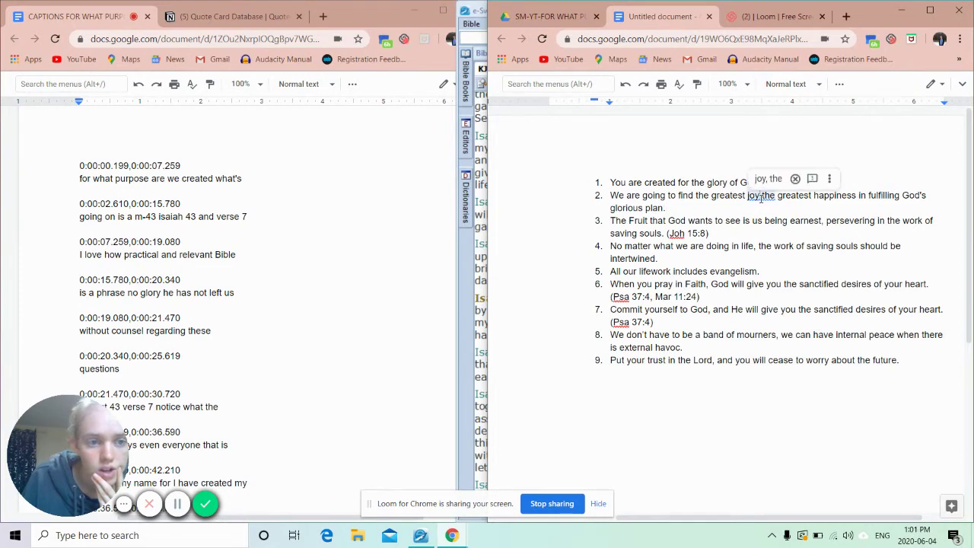
pyautogui.moveTo(761, 196); pyautogui.dragTo(868, 194)
pyautogui.press('BackSpace')
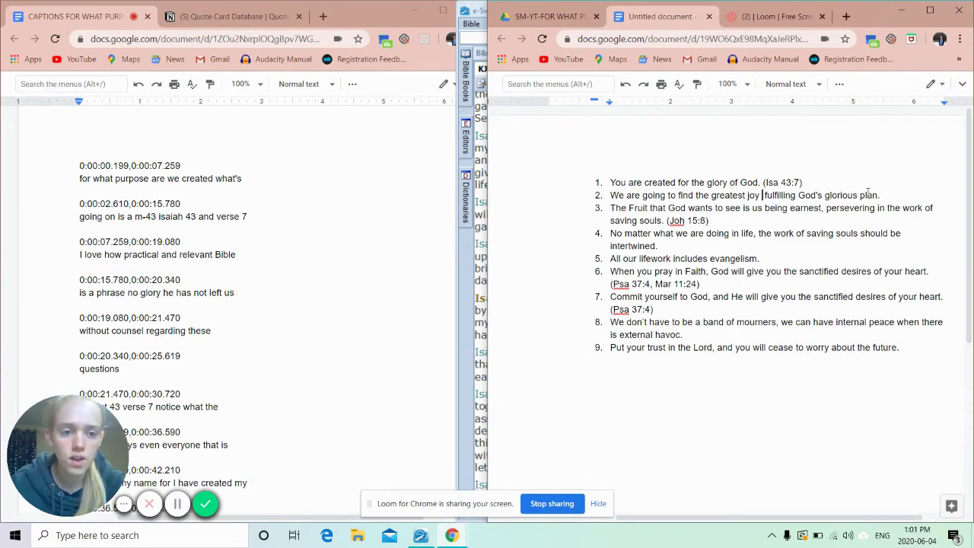
pyautogui.write('whe ')
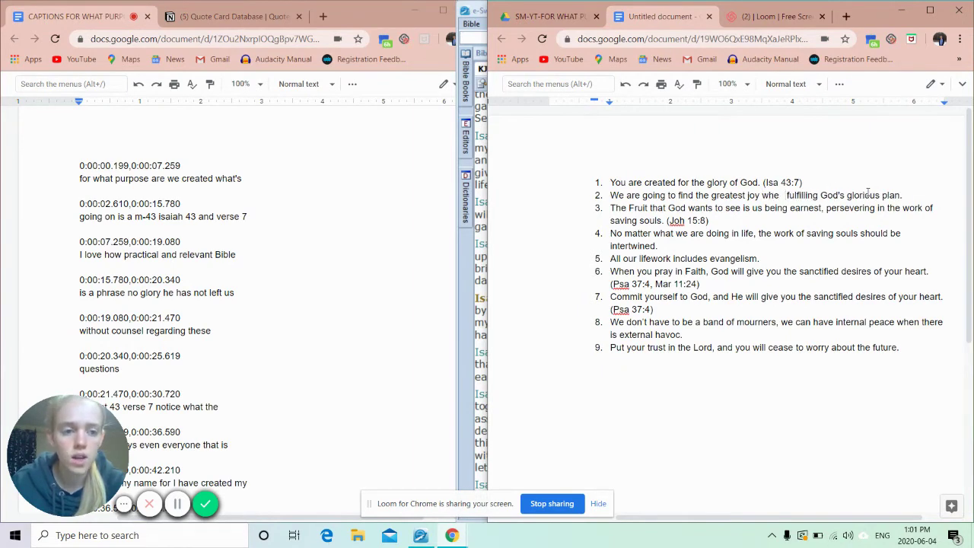
pyautogui.write('n')
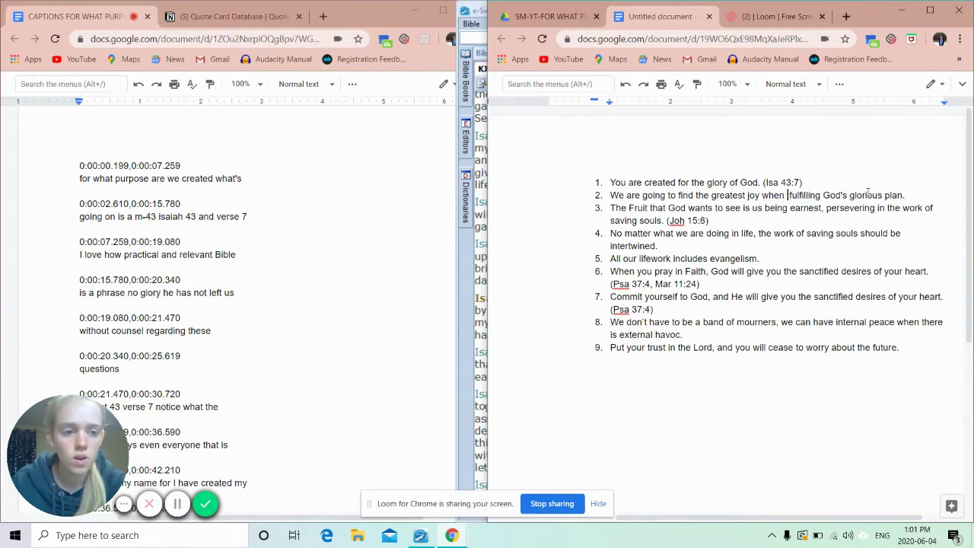
pyautogui.press('BackSpace')
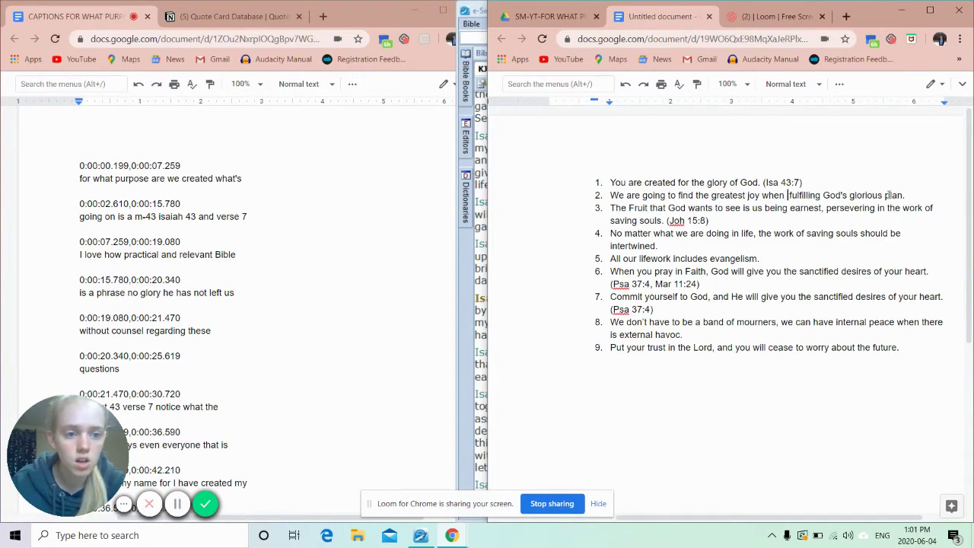
pyautogui.click(790, 195)
pyautogui.press('BackSpace')
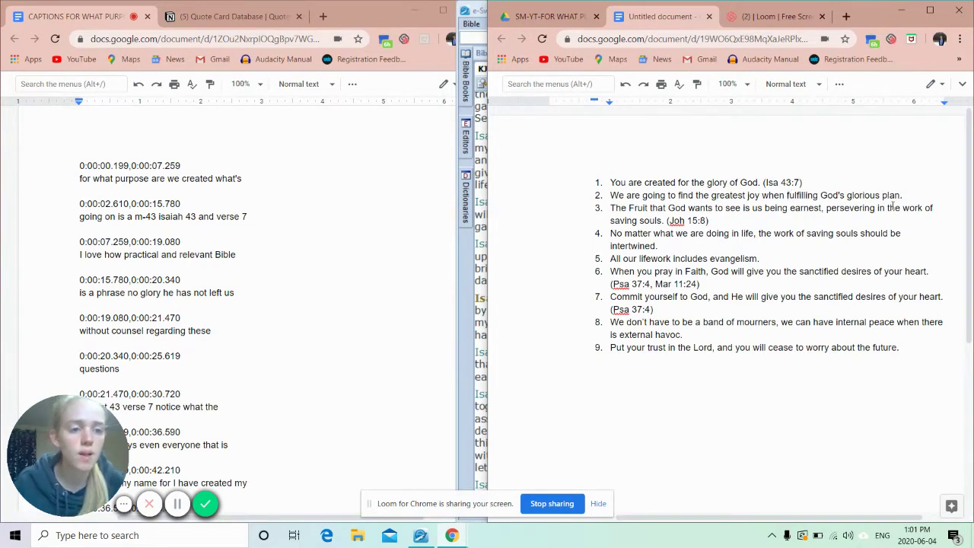
# - Insert "we are" before "fulfilling" in the second point and accept the suggested correction "when we"
pyautogui.click(913, 195)
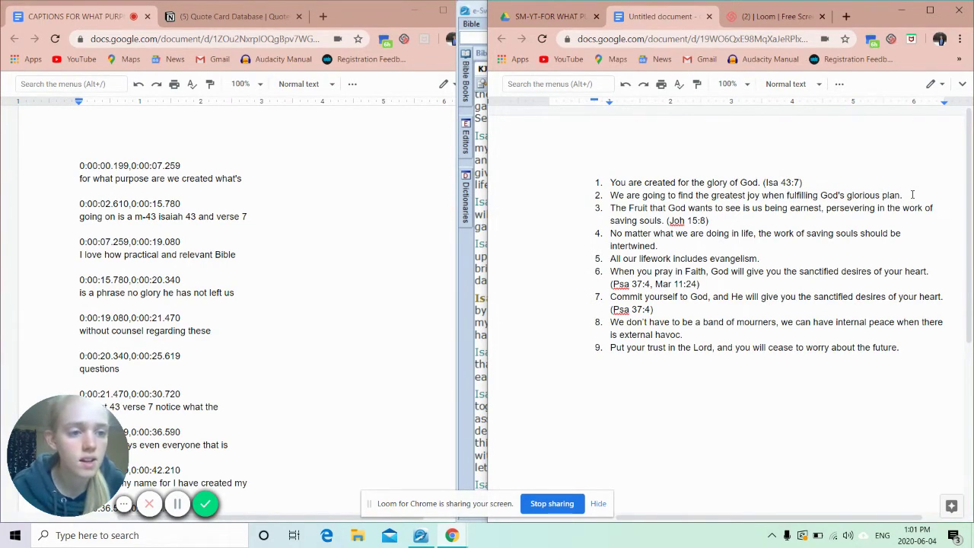
pyautogui.click(785, 195)
pyautogui.write('we ')
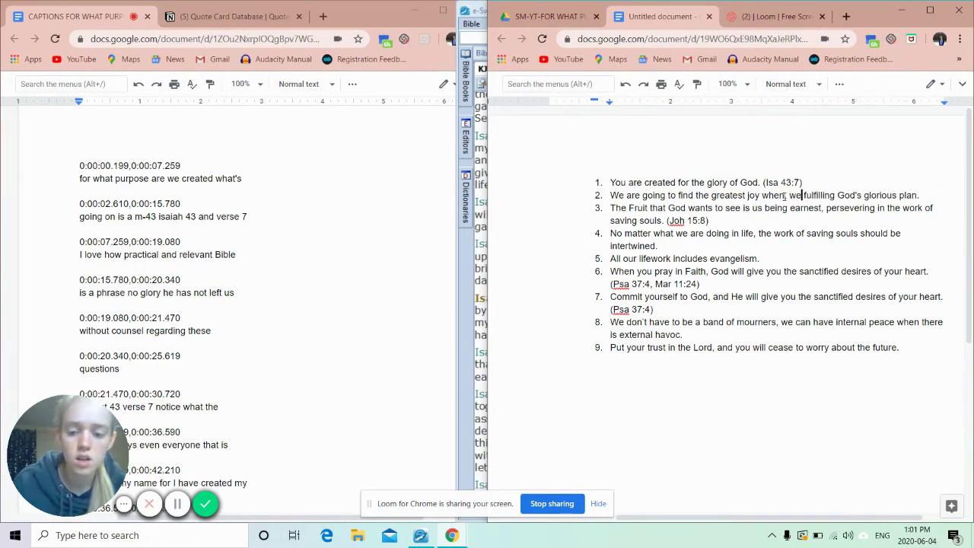
pyautogui.write('are')
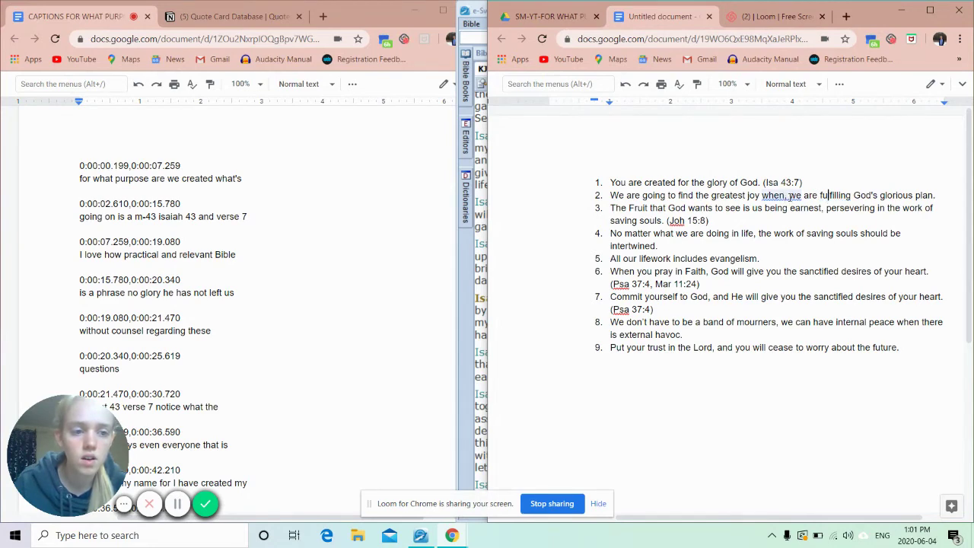
pyautogui.click(789, 196)
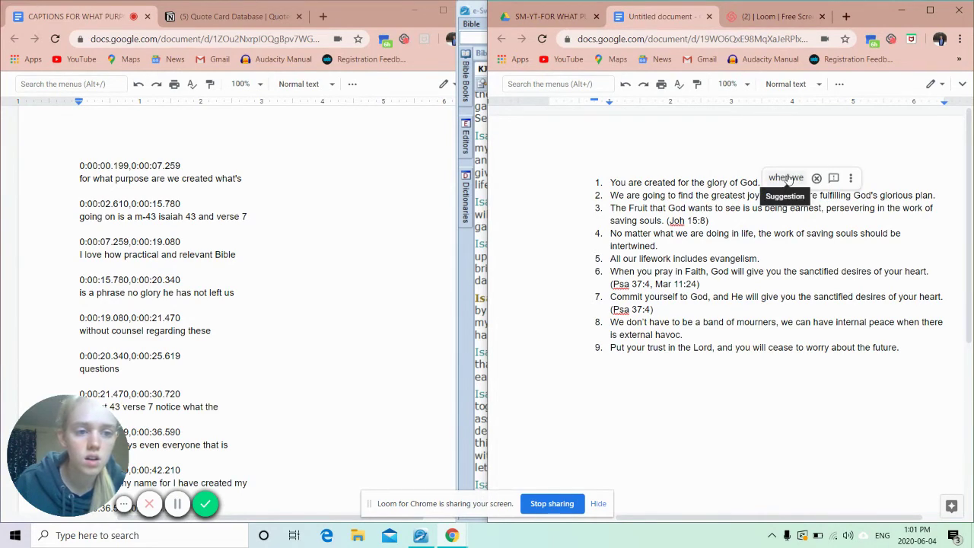
pyautogui.click(786, 178)
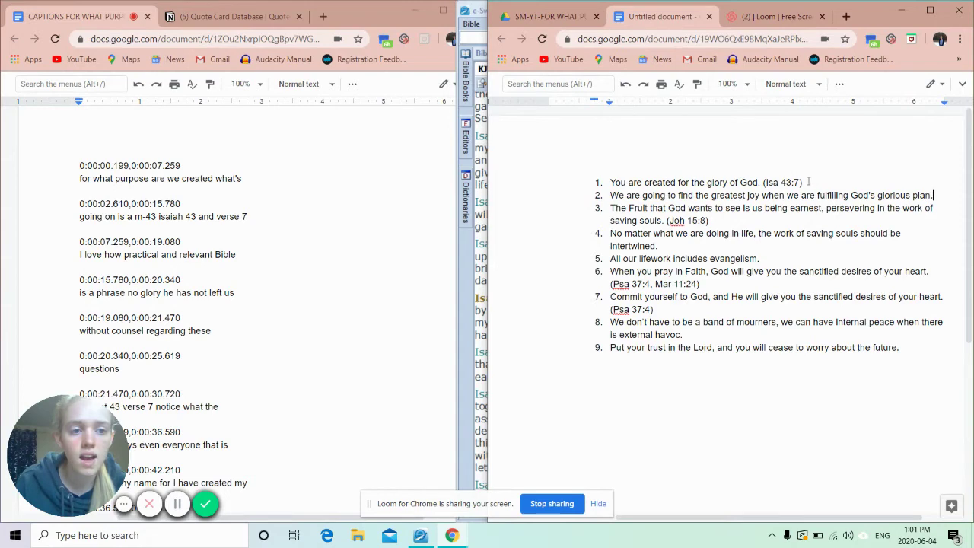
# - Copy the reference (Isa 43:7) from the first point to the end of the second point
pyautogui.moveTo(804, 182); pyautogui.dragTo(764, 186)
pyautogui.hotkey('ctrl', 'c')
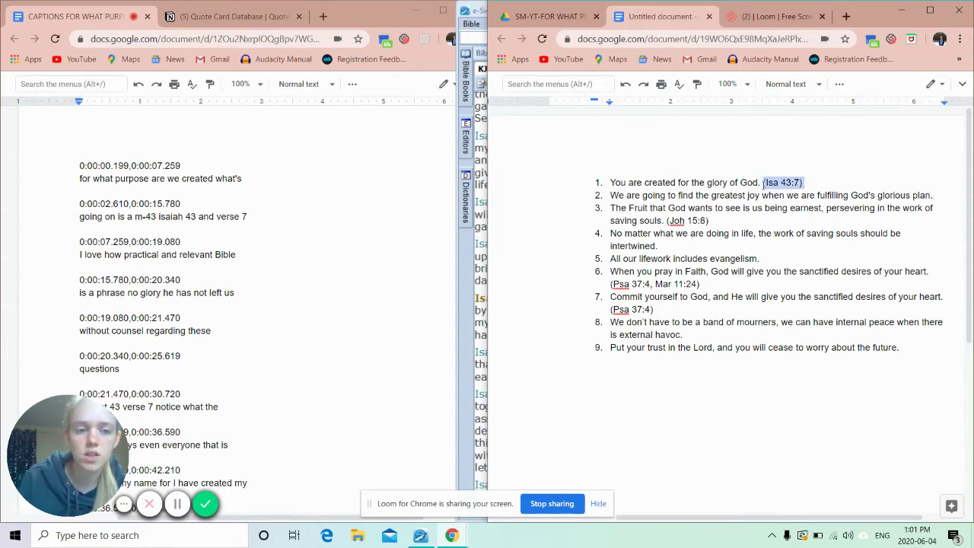
pyautogui.click(945, 192)
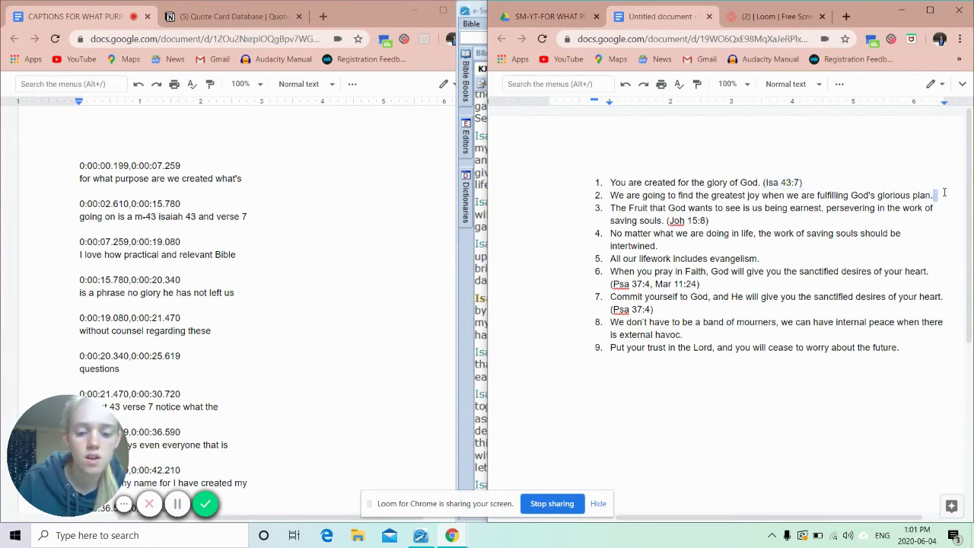
pyautogui.hotkey('ctrl', 'v')
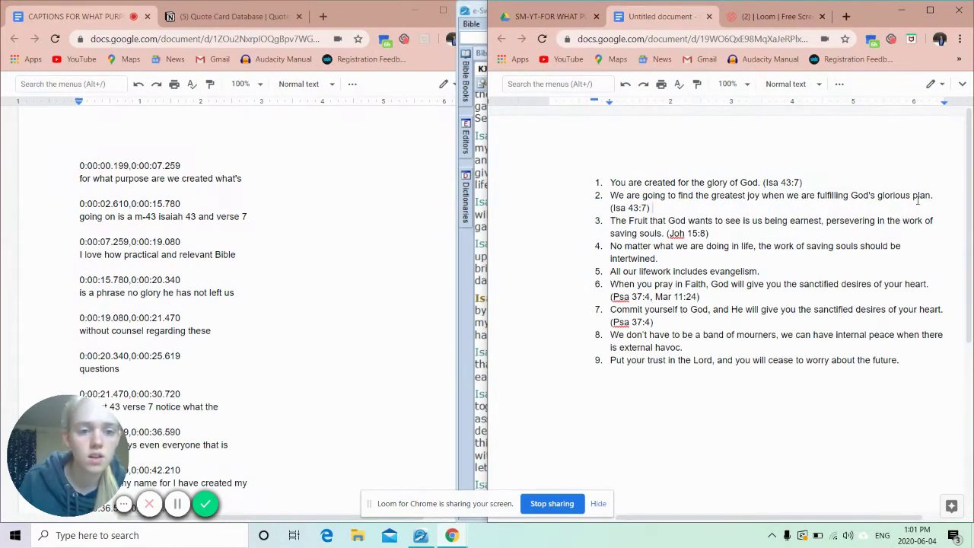
# - Review the third point about the fruit God wants to see and remove the word "that" before "God"
pyautogui.moveTo(710, 233); pyautogui.dragTo(675, 236)
pyautogui.click(731, 234)
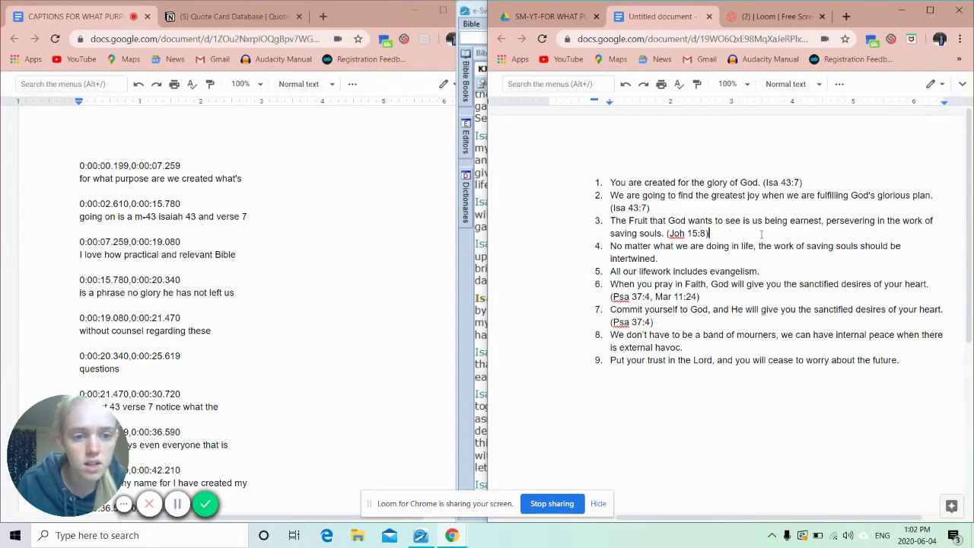
pyautogui.moveTo(826, 221); pyautogui.dragTo(875, 221)
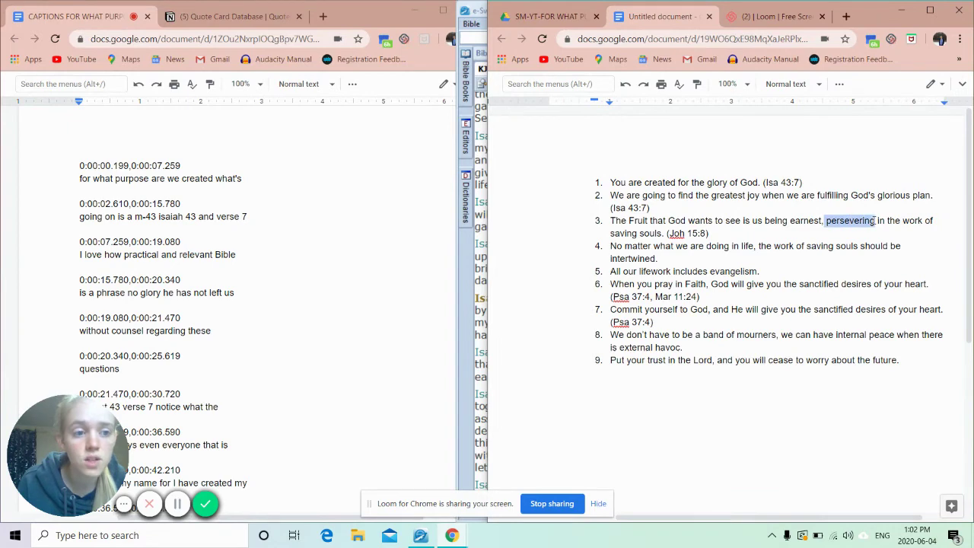
pyautogui.click(896, 221)
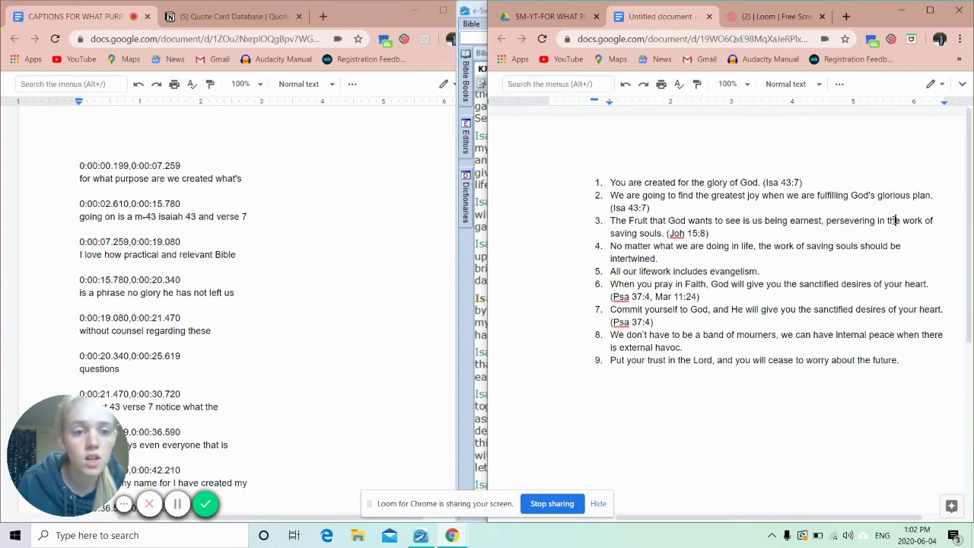
pyautogui.click(762, 228)
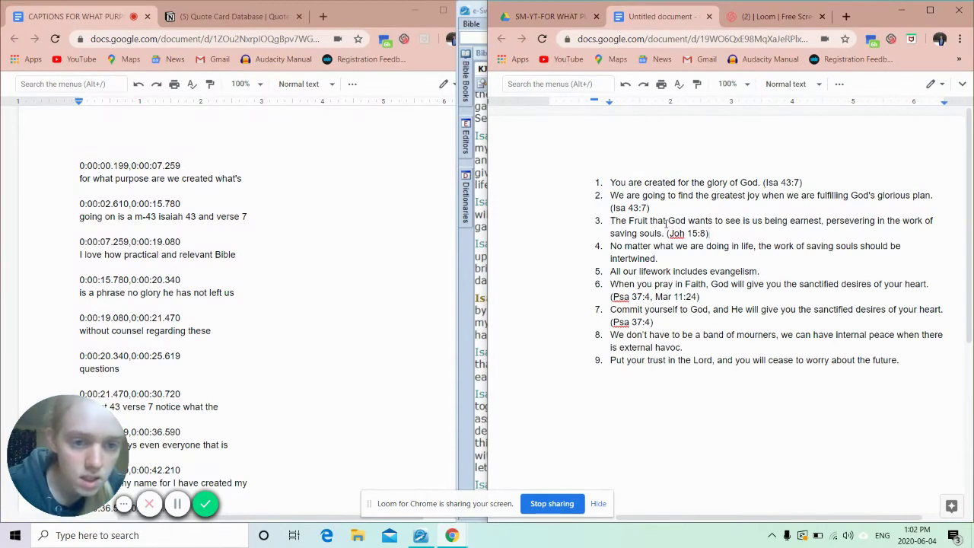
pyautogui.moveTo(666, 225); pyautogui.dragTo(653, 226)
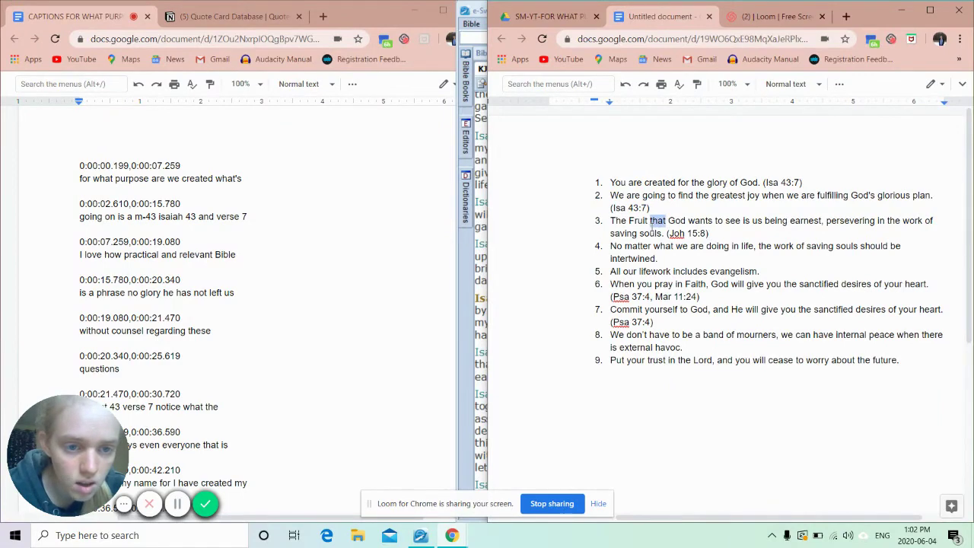
pyautogui.press('BackSpace')
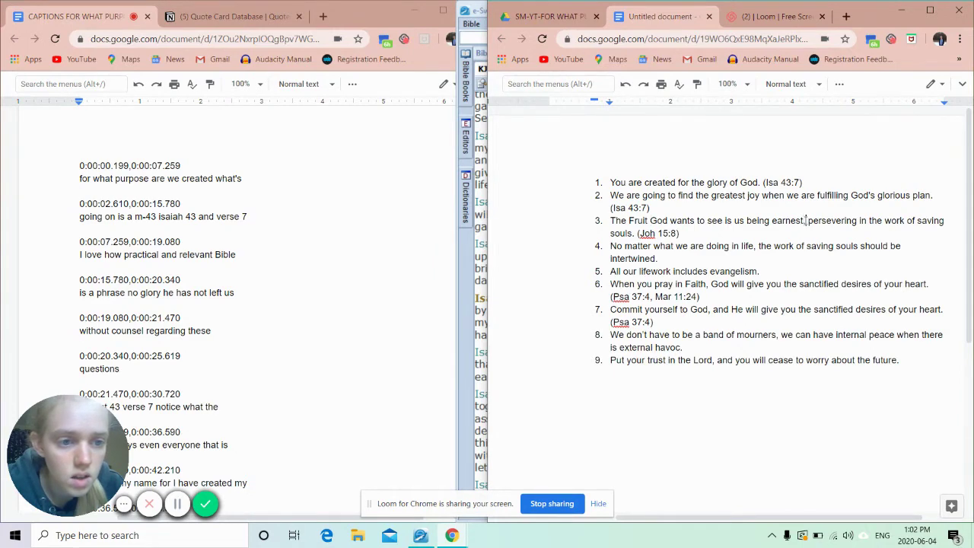
# - Remove "being earnest," from the third point and keep a period after "souls"
pyautogui.moveTo(805, 220); pyautogui.dragTo(747, 222)
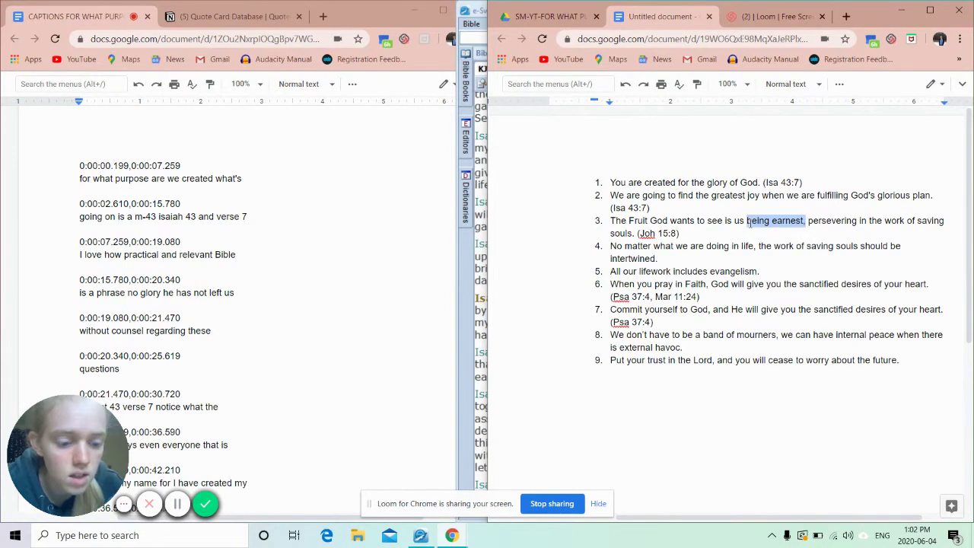
pyautogui.press('BackSpace')
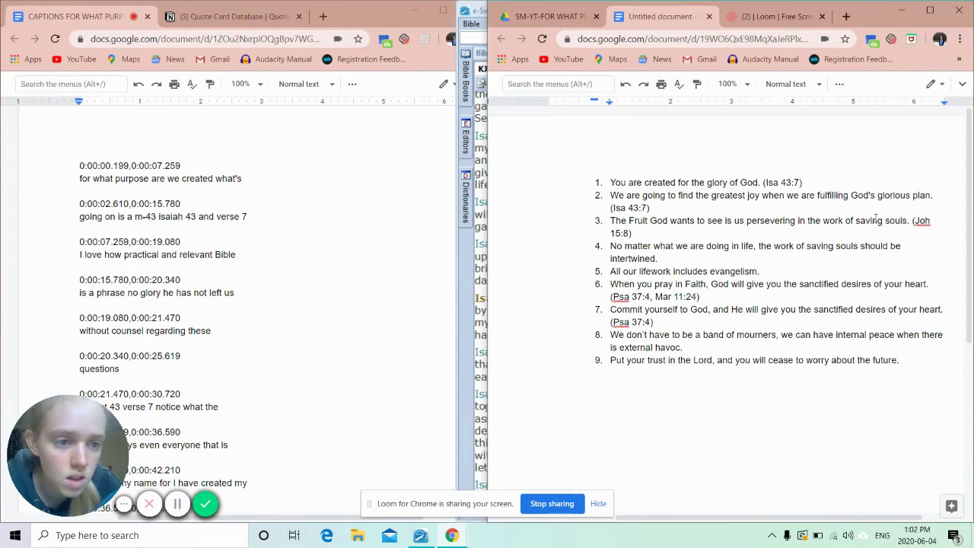
pyautogui.click(908, 220)
pyautogui.write('.')
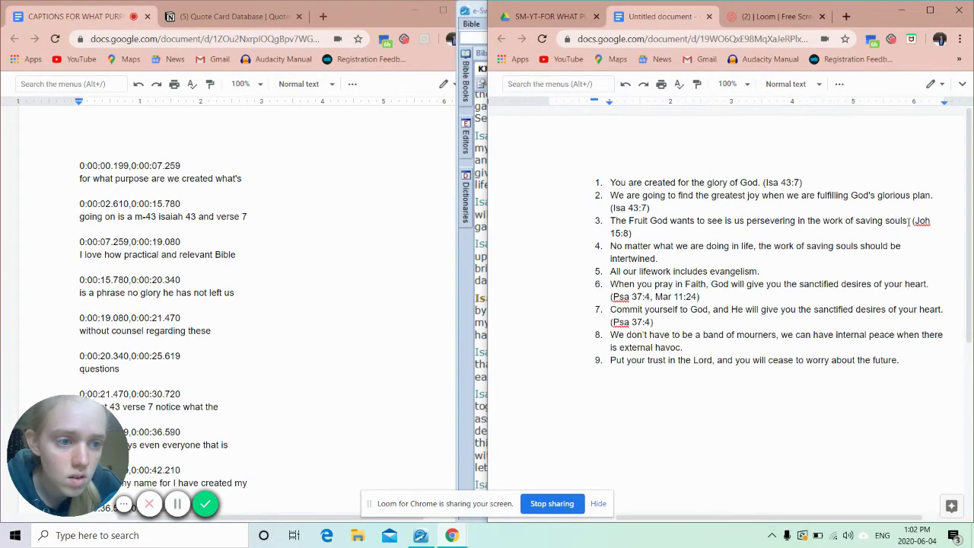
pyautogui.click(922, 222)
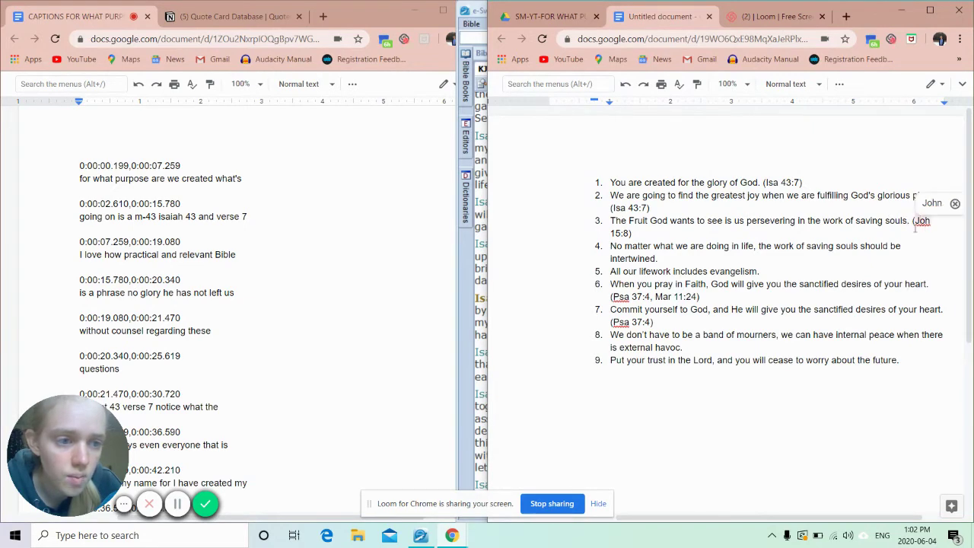
pyautogui.press('Down')
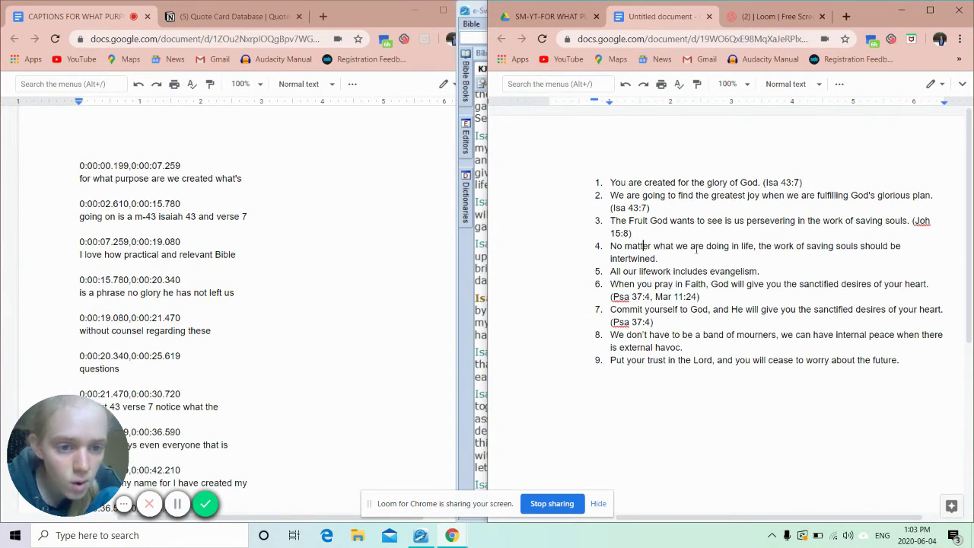
# - Add a new point below the fourth one reading "The work of saving souls should be intertwined in all we do in life."
pyautogui.moveTo(644, 246); pyautogui.dragTo(768, 260)
pyautogui.click(768, 260)
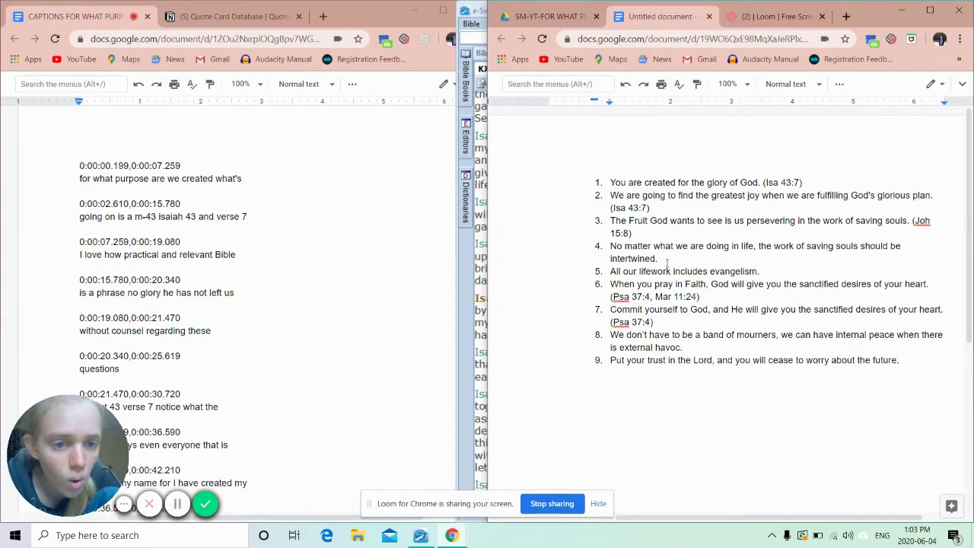
pyautogui.press('Return')
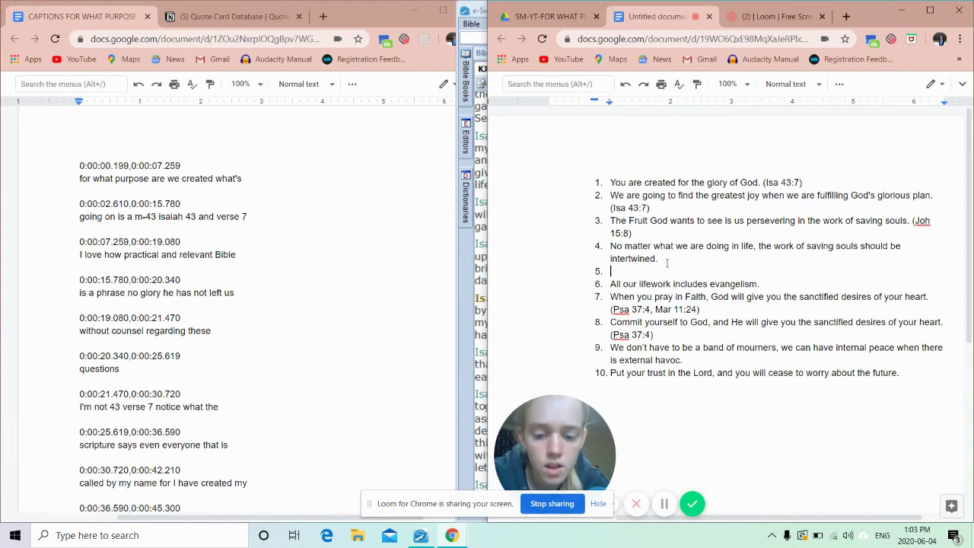
pyautogui.write('The wor')
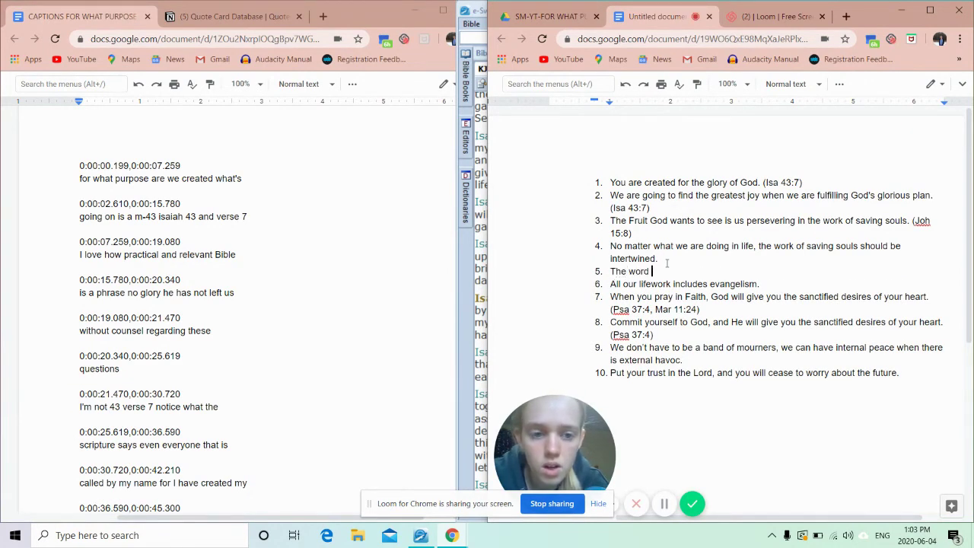
pyautogui.write('k')
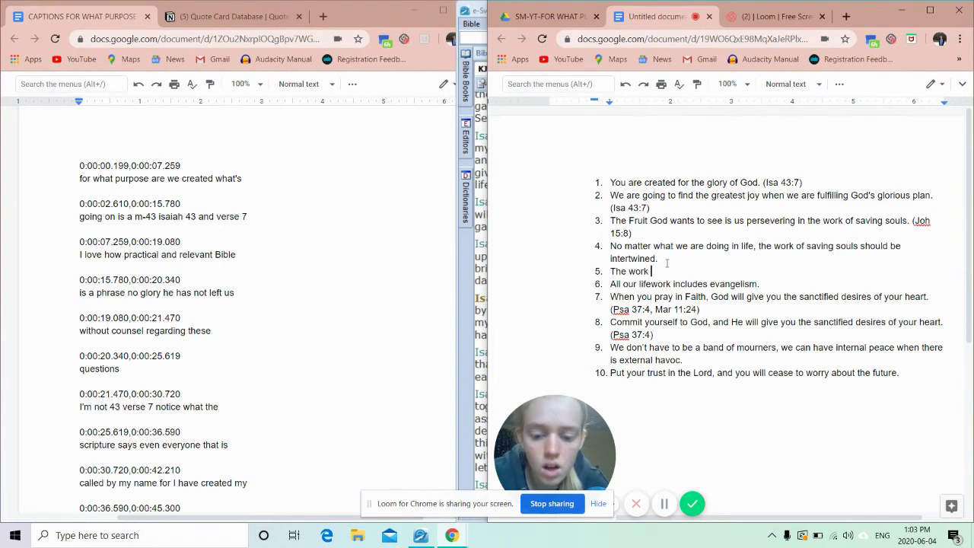
pyautogui.write(' of saving')
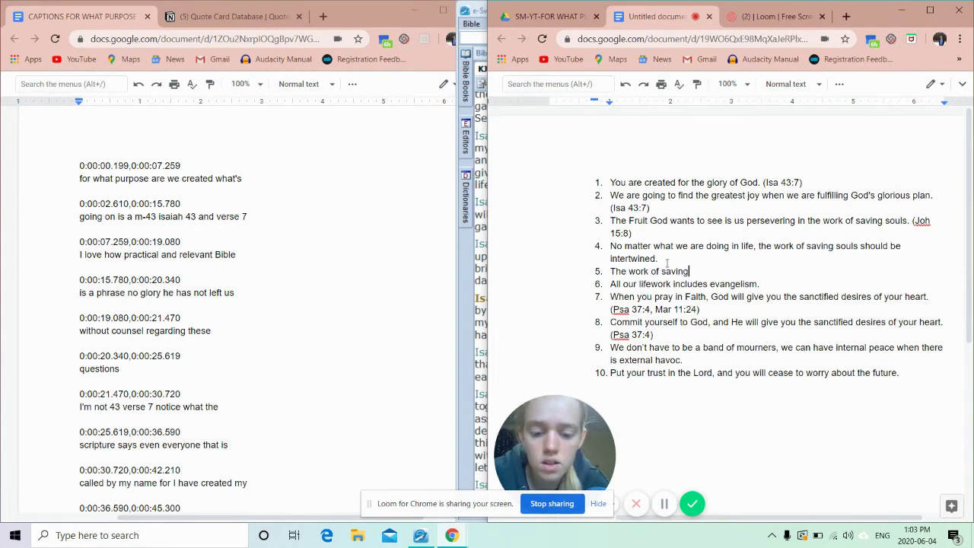
pyautogui.write(' souls ')
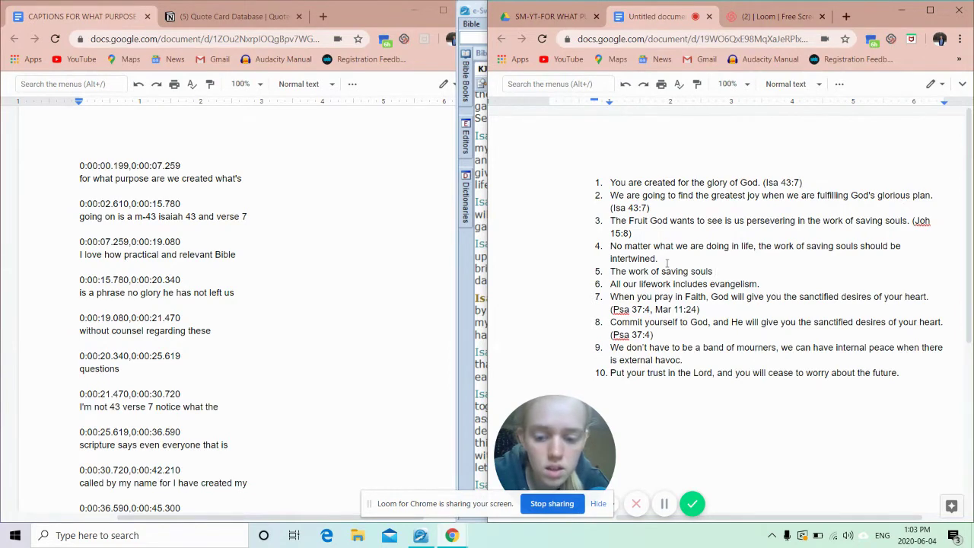
pyautogui.write('should be ')
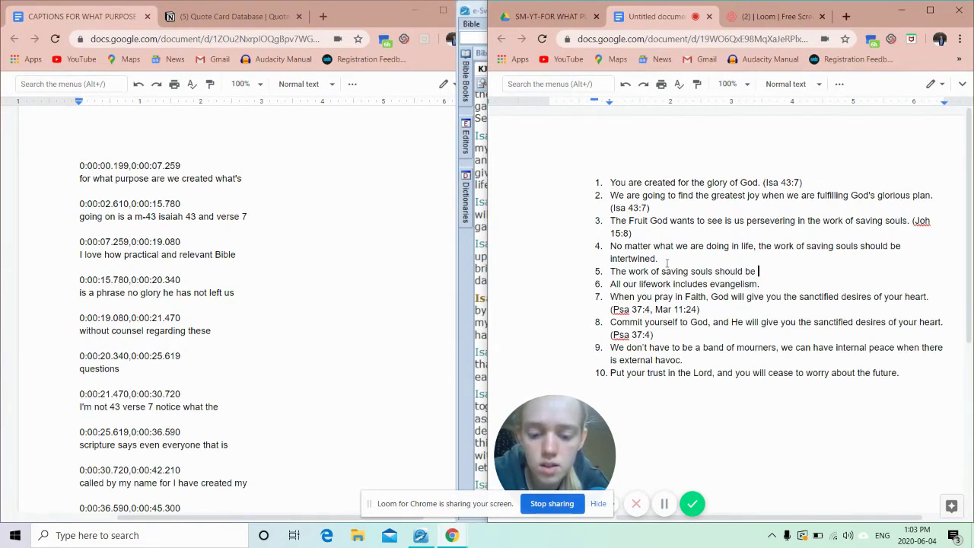
pyautogui.write('int')
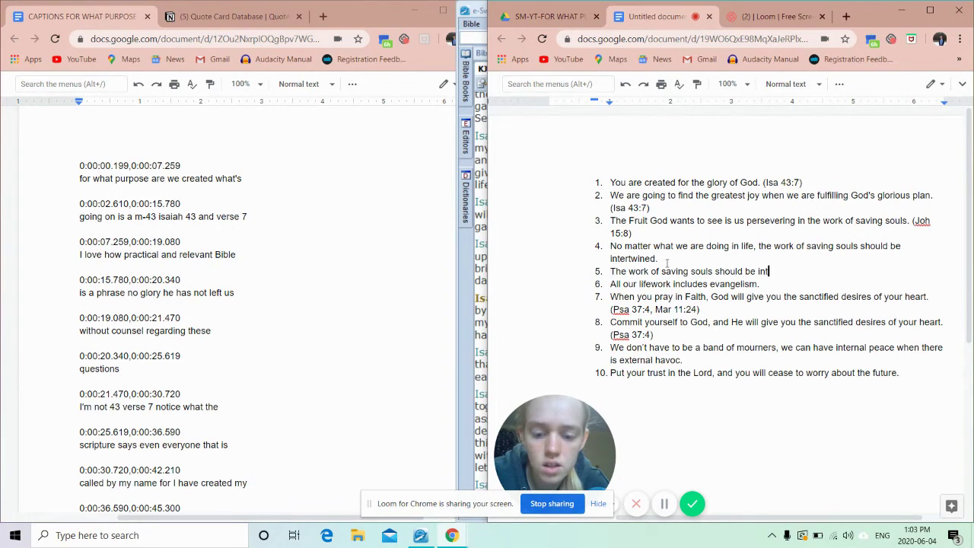
pyautogui.write('ertwi')
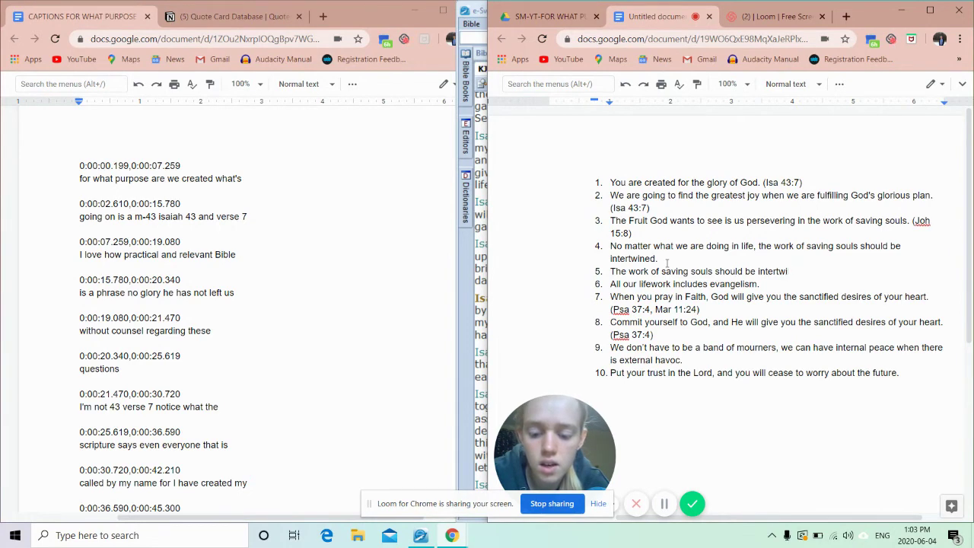
pyautogui.write('ned ')
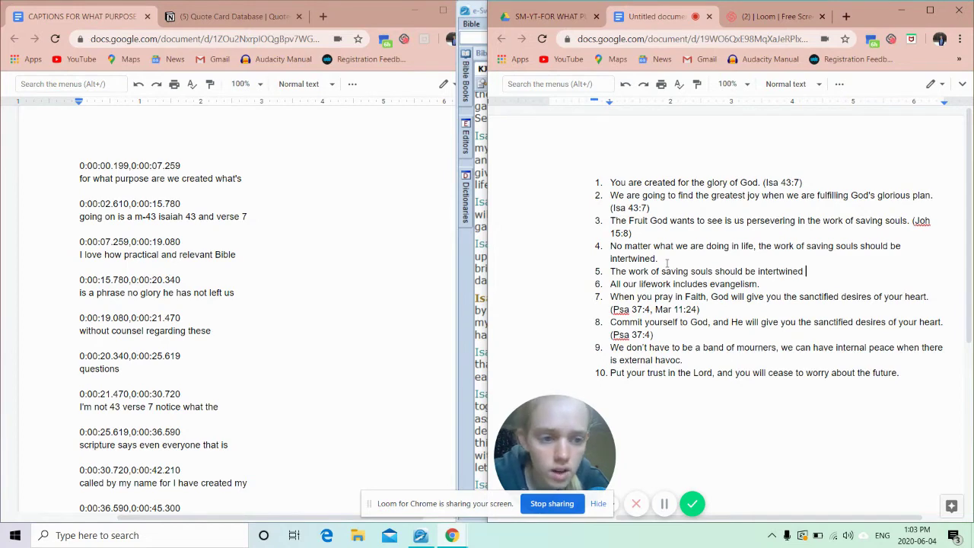
pyautogui.write('in all we ')
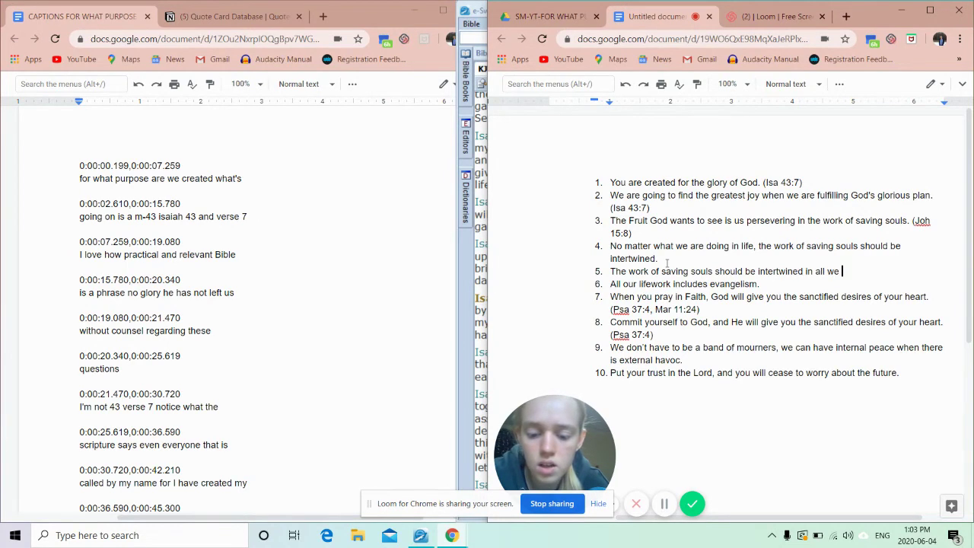
pyautogui.write('do in life.')
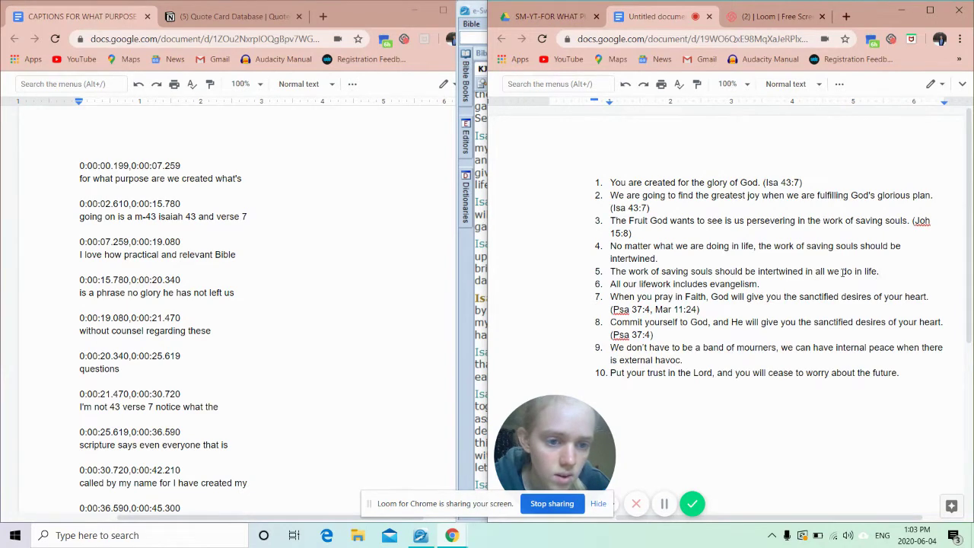
# - Delete the fourth point beginning "No matter what we are doing in life" along with its leftover empty line
pyautogui.moveTo(797, 272); pyautogui.dragTo(659, 273)
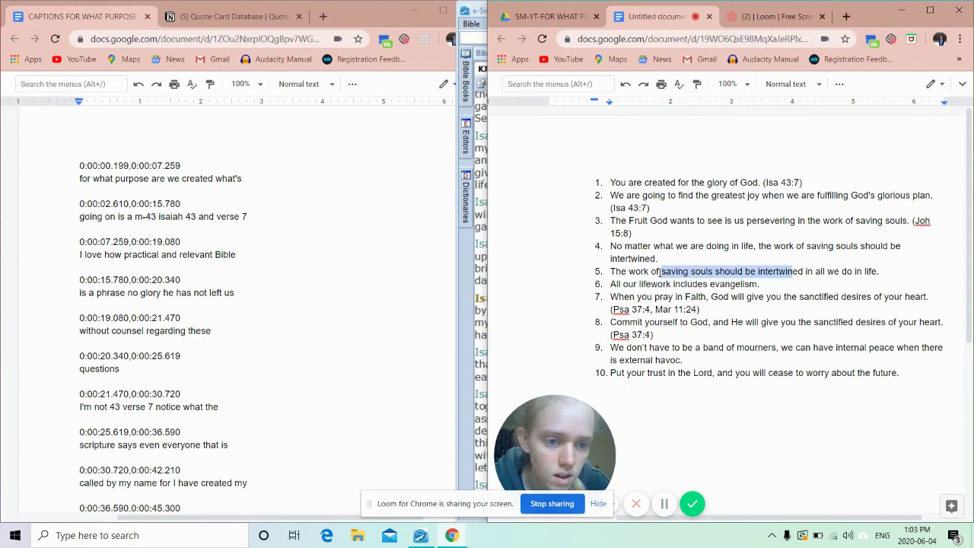
pyautogui.click(833, 262)
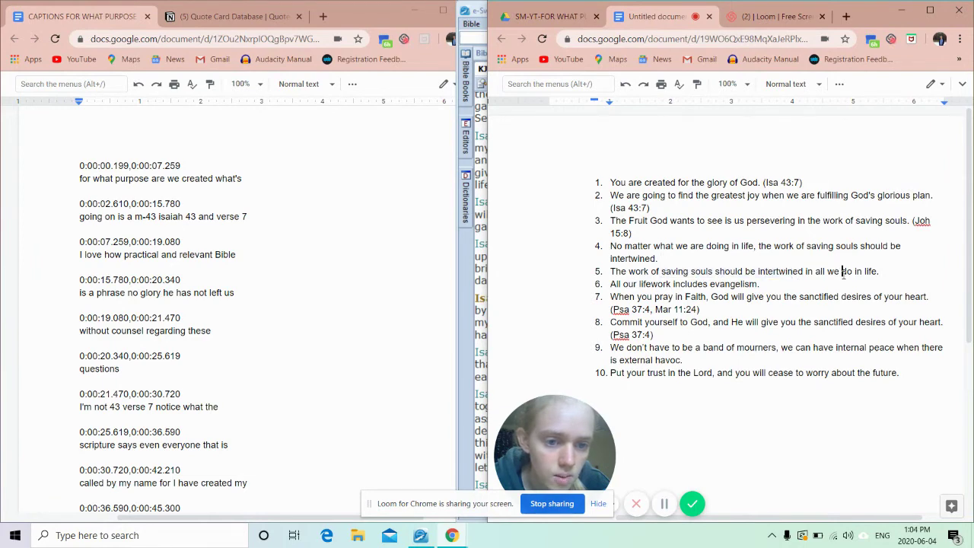
pyautogui.moveTo(762, 285); pyautogui.dragTo(642, 286)
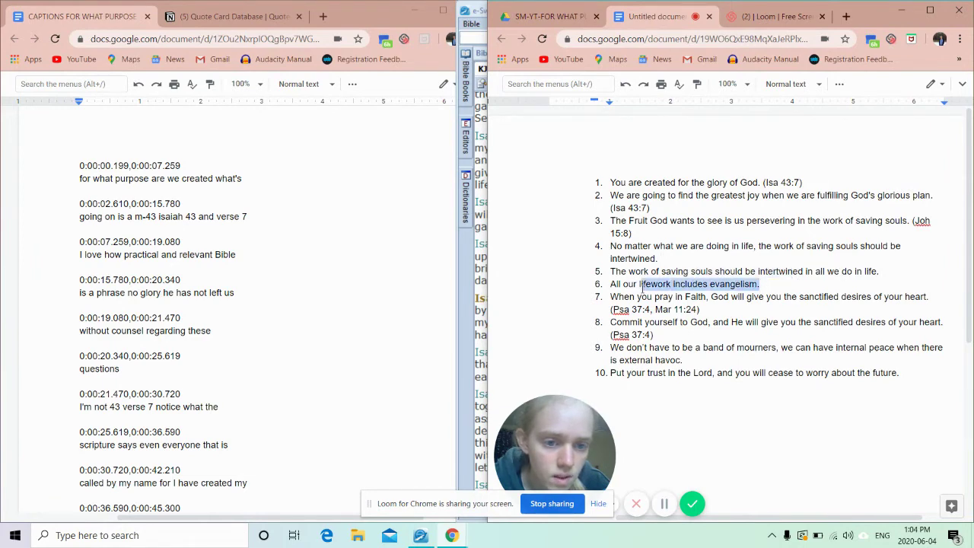
pyautogui.click(778, 283)
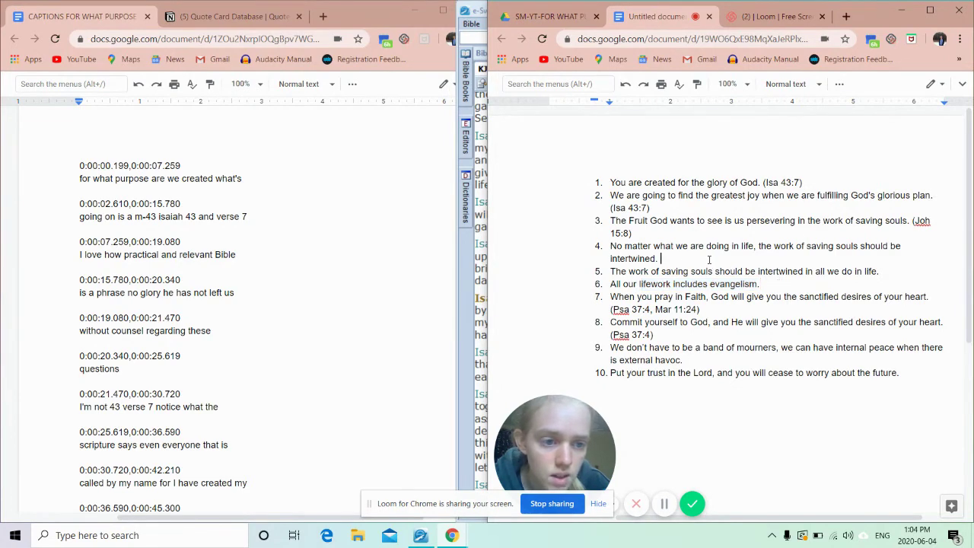
pyautogui.moveTo(709, 259); pyautogui.dragTo(612, 246)
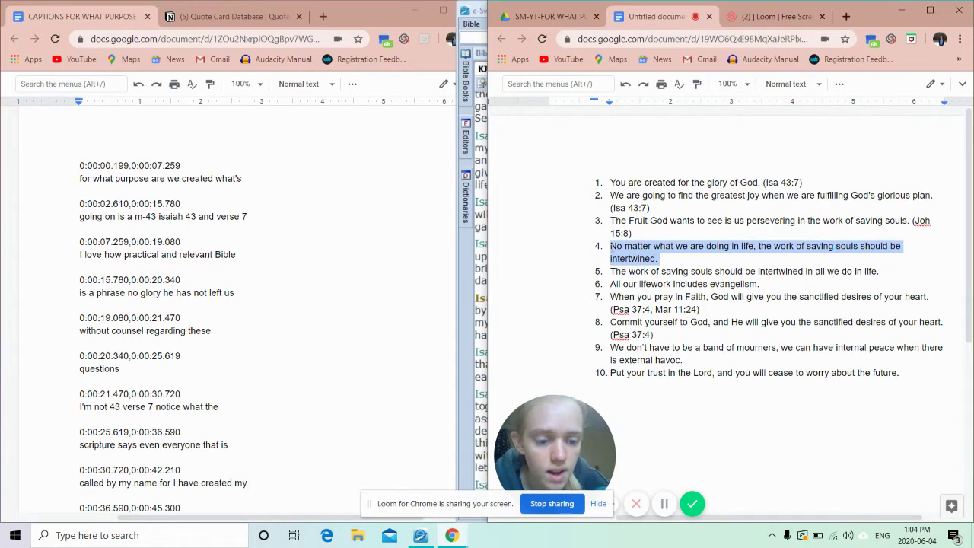
pyautogui.press('BackSpace')
pyautogui.press('BackSpace')
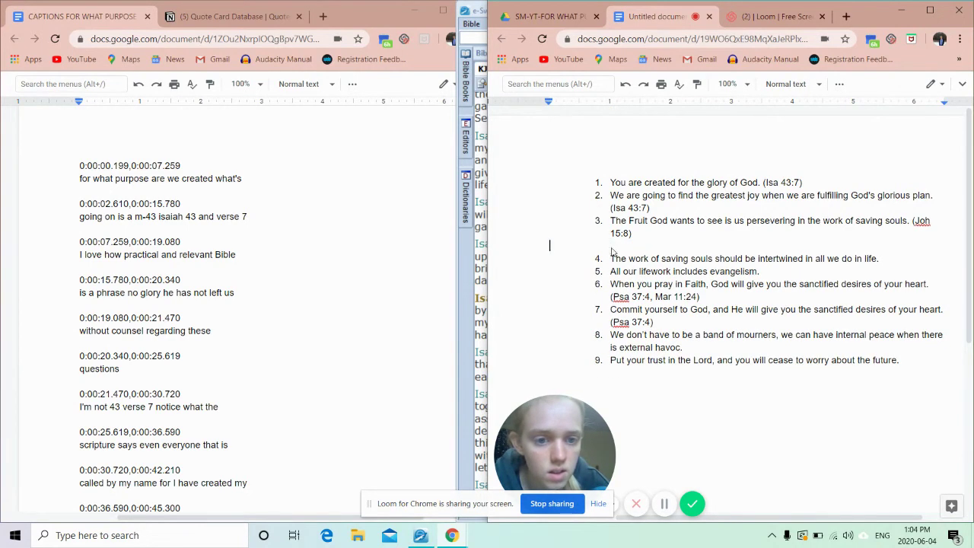
pyautogui.press('BackSpace')
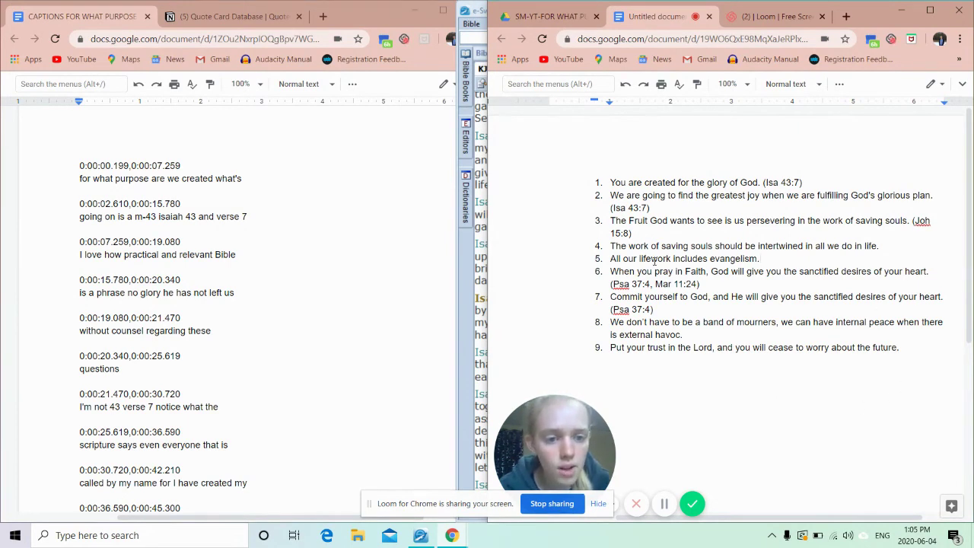
pyautogui.write('.')
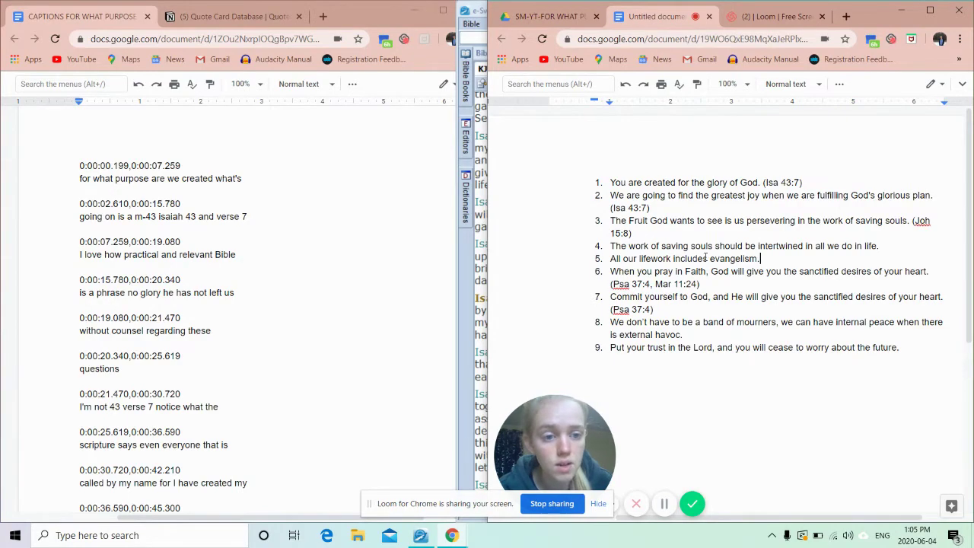
# - Switch to e-Sword and look up John 15:8 to read the verse and its cross references
pyautogui.click(479, 296)
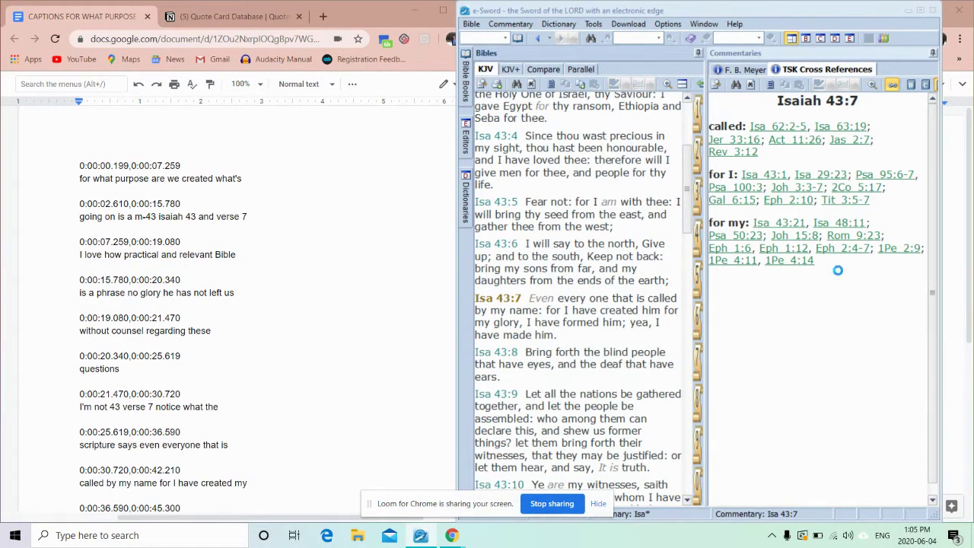
pyautogui.click(477, 35)
pyautogui.write('joh 15')
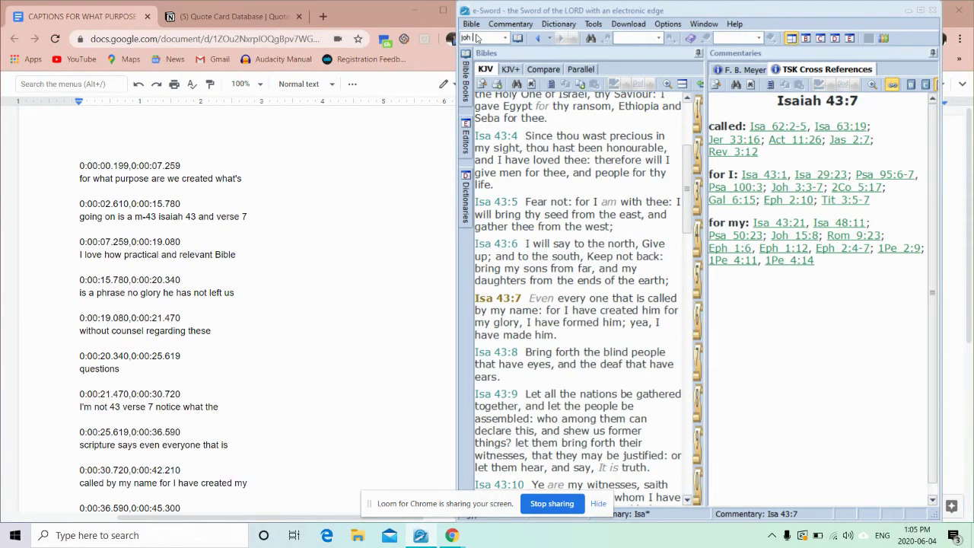
pyautogui.write(':8')
pyautogui.press('Return')
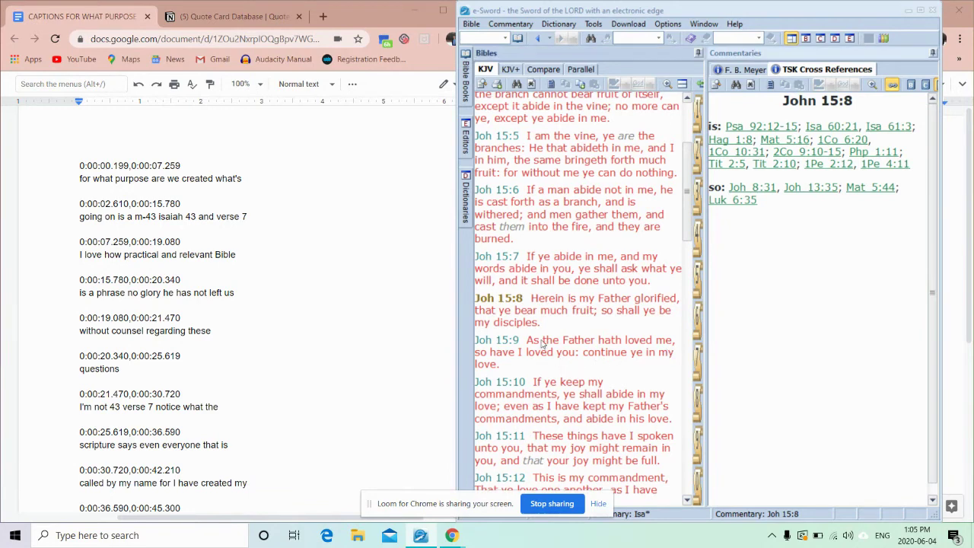
pyautogui.moveTo(542, 344); pyautogui.dragTo(657, 343)
pyautogui.click(630, 379)
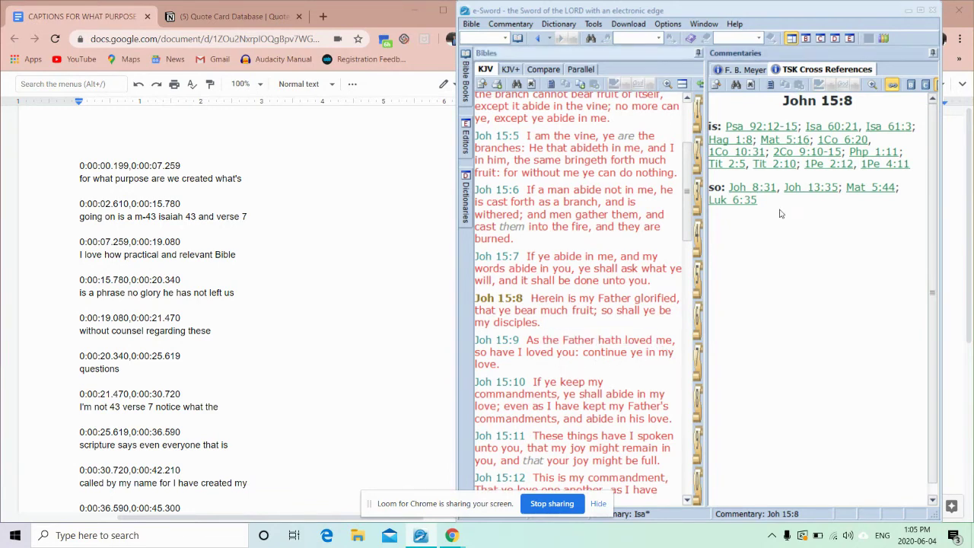
# - Read the verses cross-referenced under "is" for John 15:8, from Psalms 92:12-15 through 1 Peter 4:11
pyautogui.moveTo(762, 131)
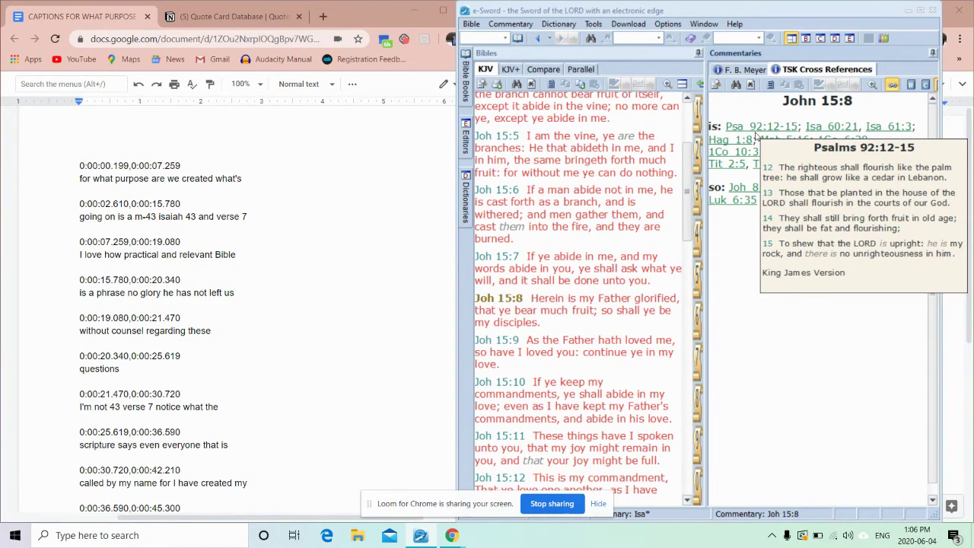
pyautogui.moveTo(839, 133)
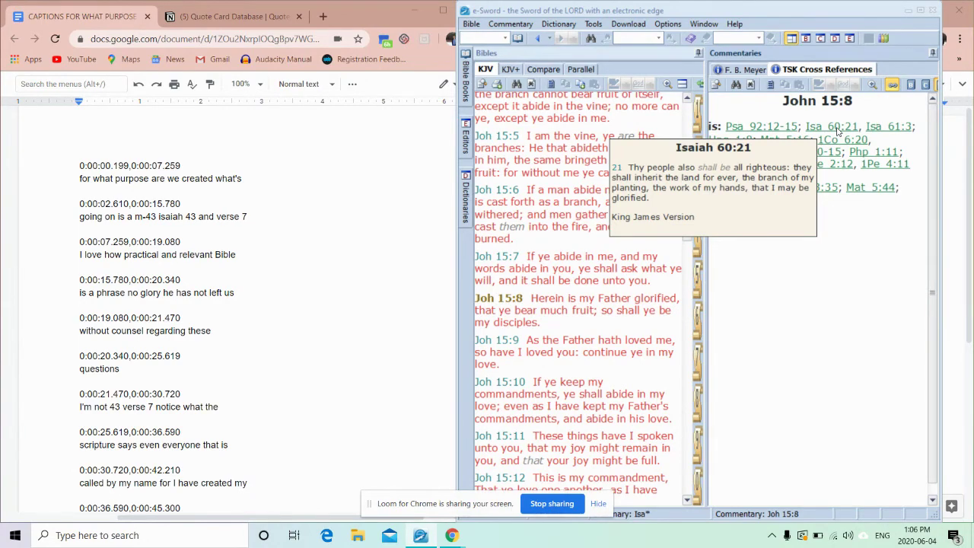
pyautogui.moveTo(887, 133)
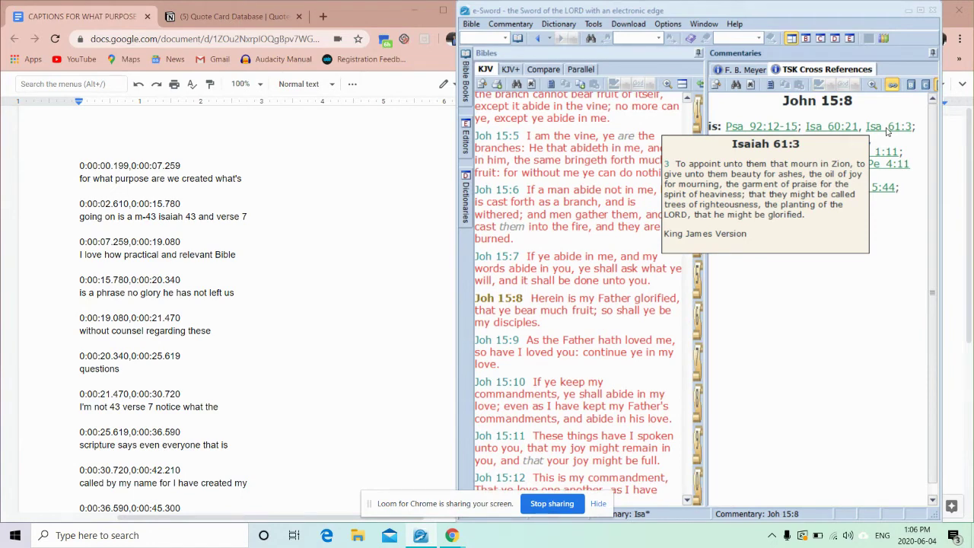
pyautogui.moveTo(727, 145)
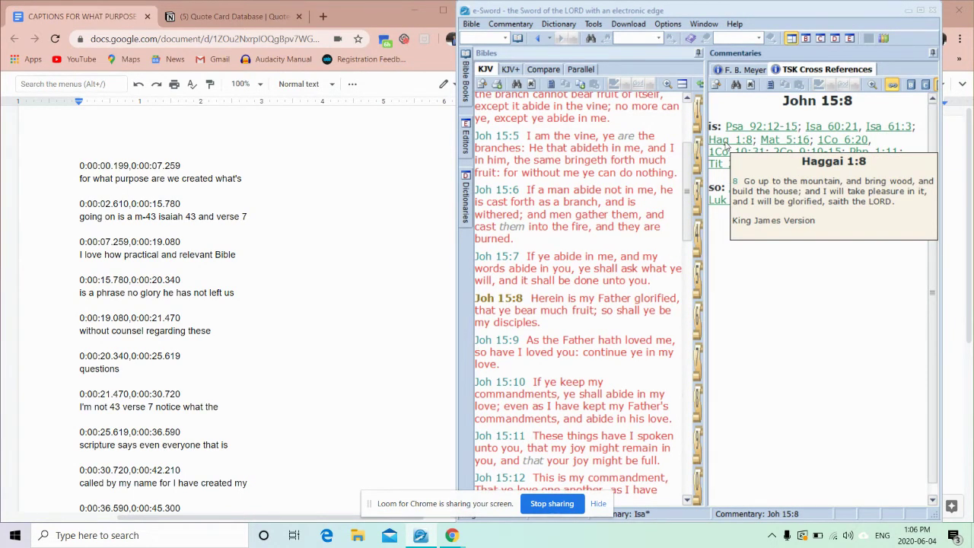
pyautogui.moveTo(785, 144)
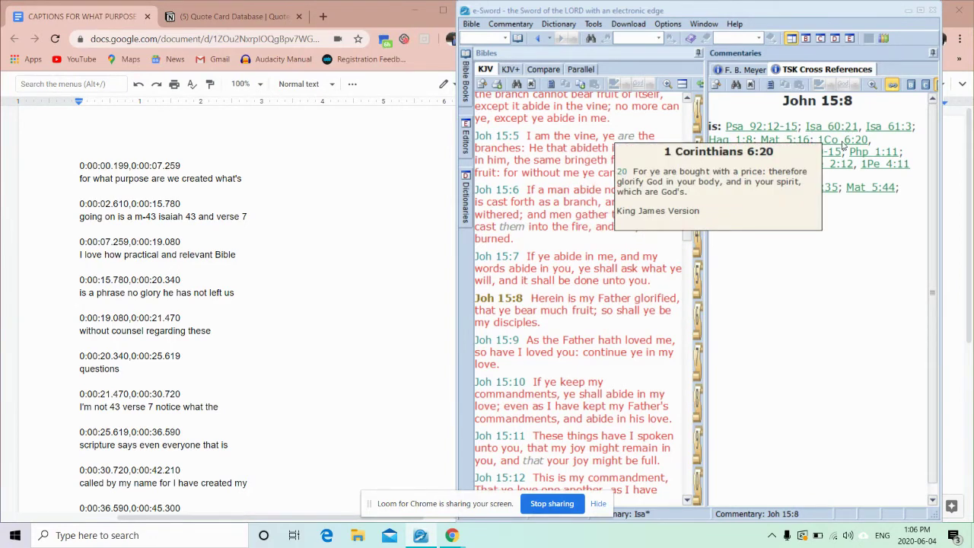
pyautogui.moveTo(752, 156)
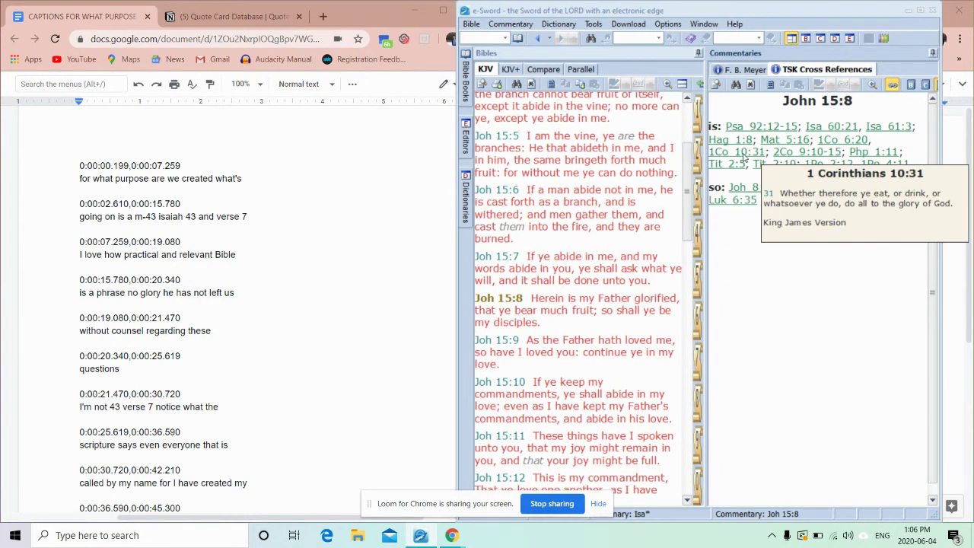
pyautogui.moveTo(805, 160)
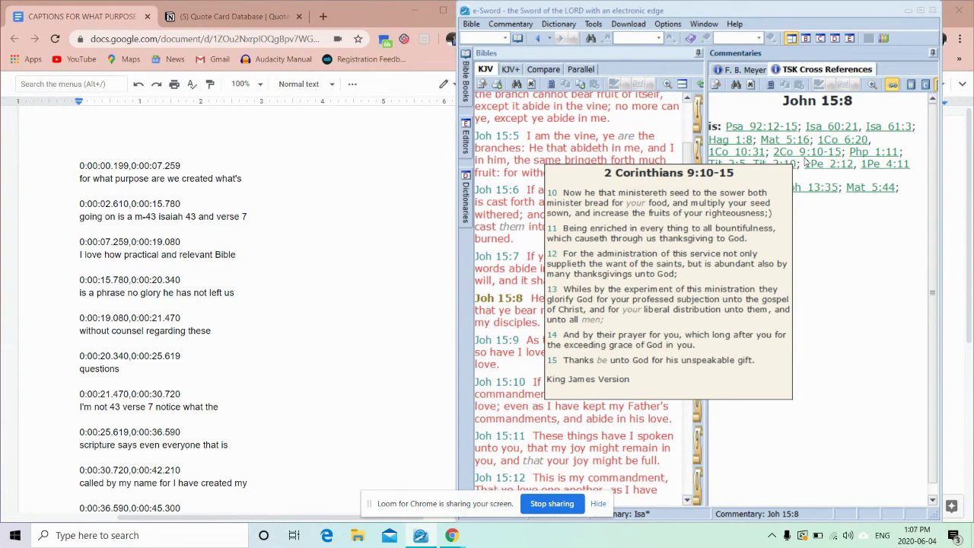
pyautogui.moveTo(863, 158)
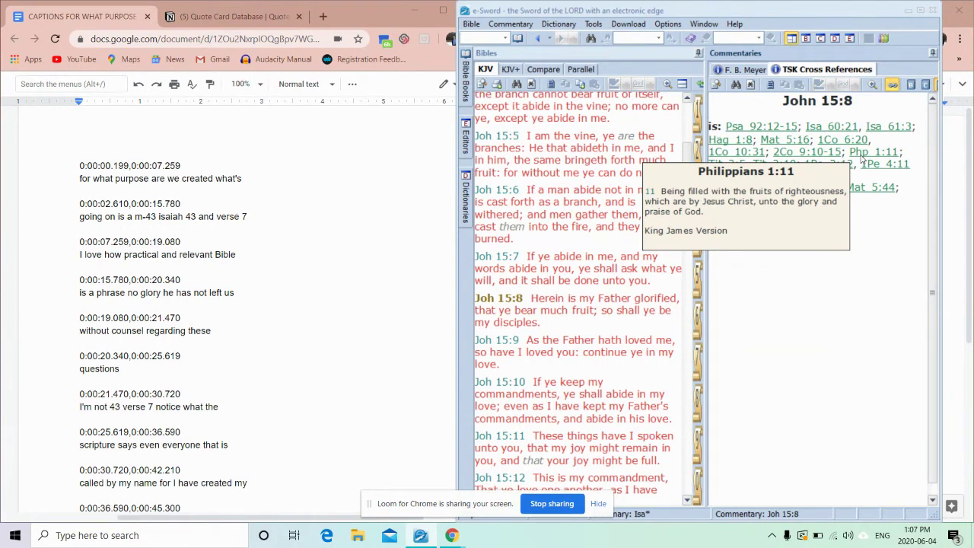
pyautogui.moveTo(729, 169)
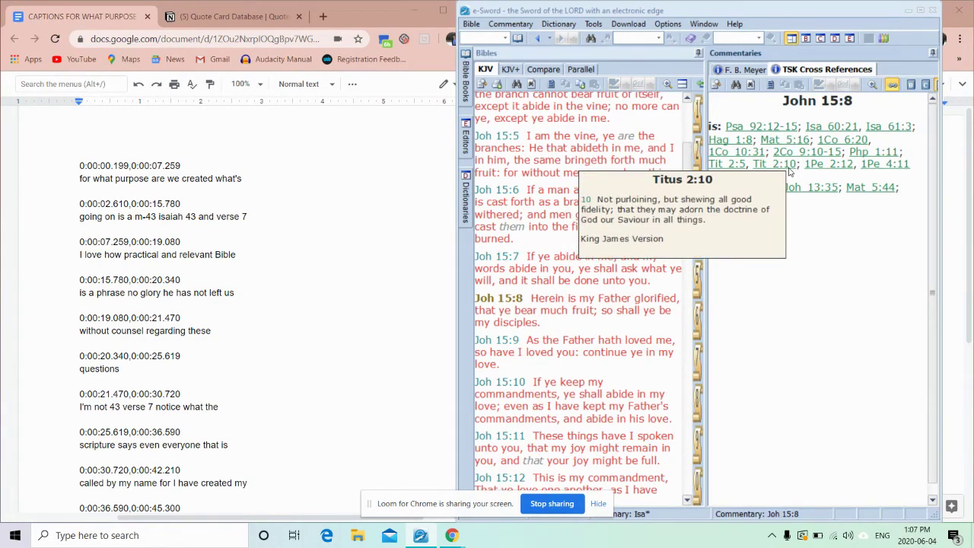
pyautogui.moveTo(831, 173)
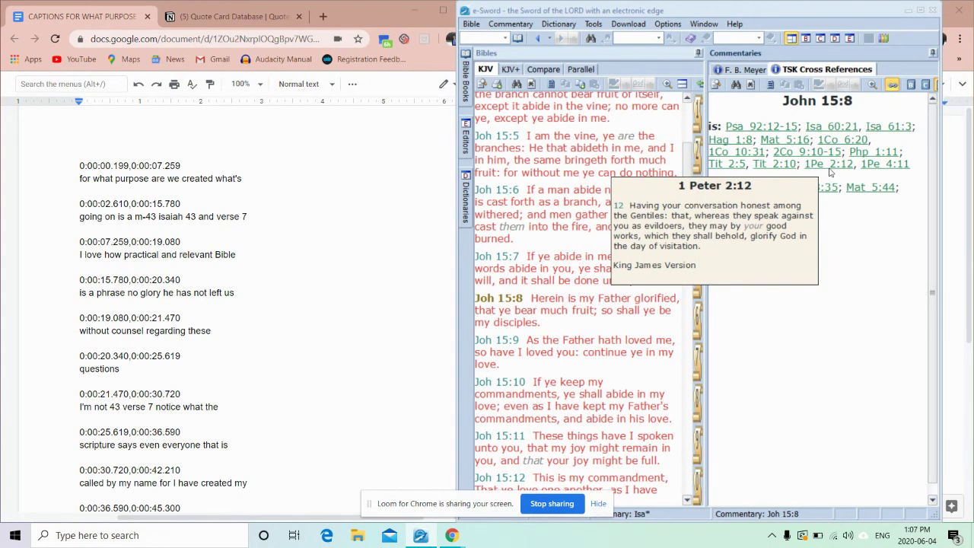
pyautogui.moveTo(874, 174)
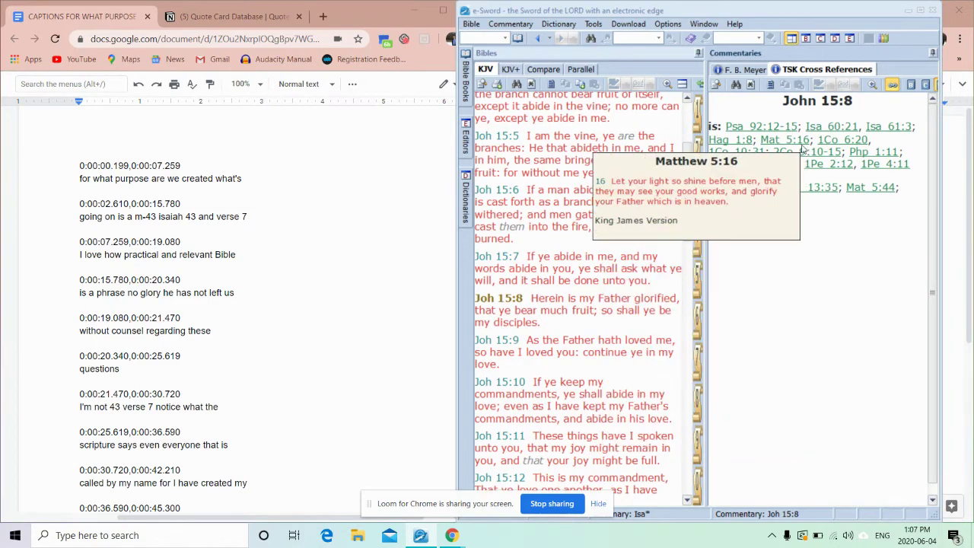
# - Open Matthew 5:16 from the John 15:8 cross references and preview several of its own related verses
pyautogui.click(797, 140)
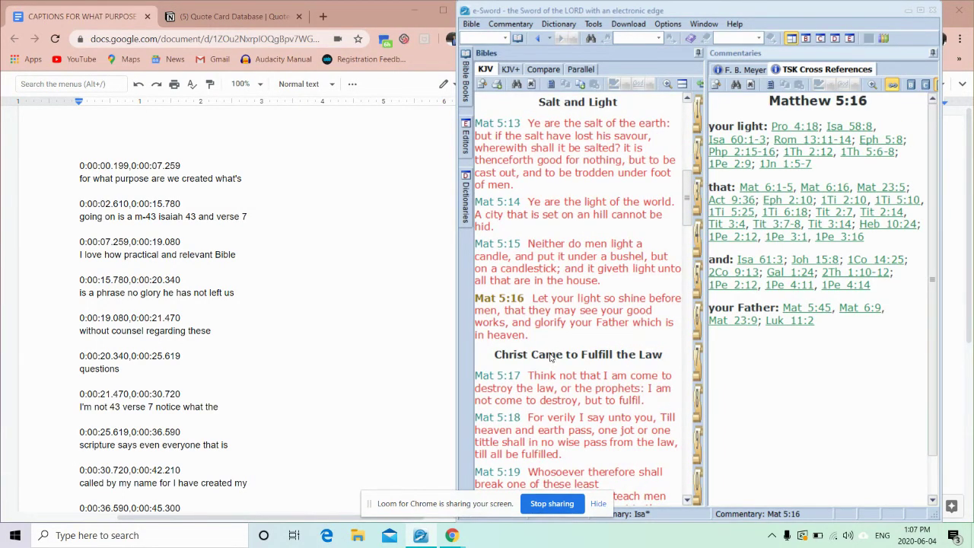
pyautogui.moveTo(815, 131)
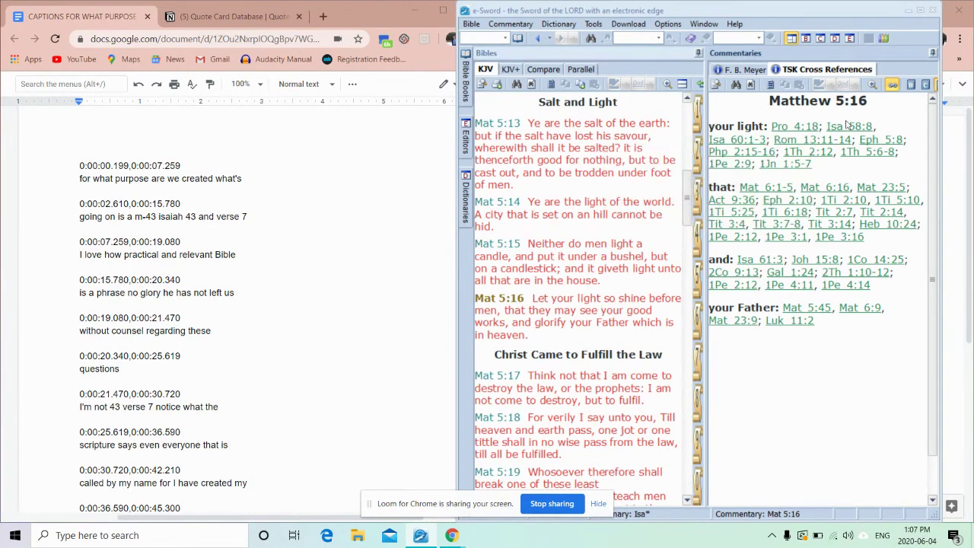
pyautogui.moveTo(727, 275)
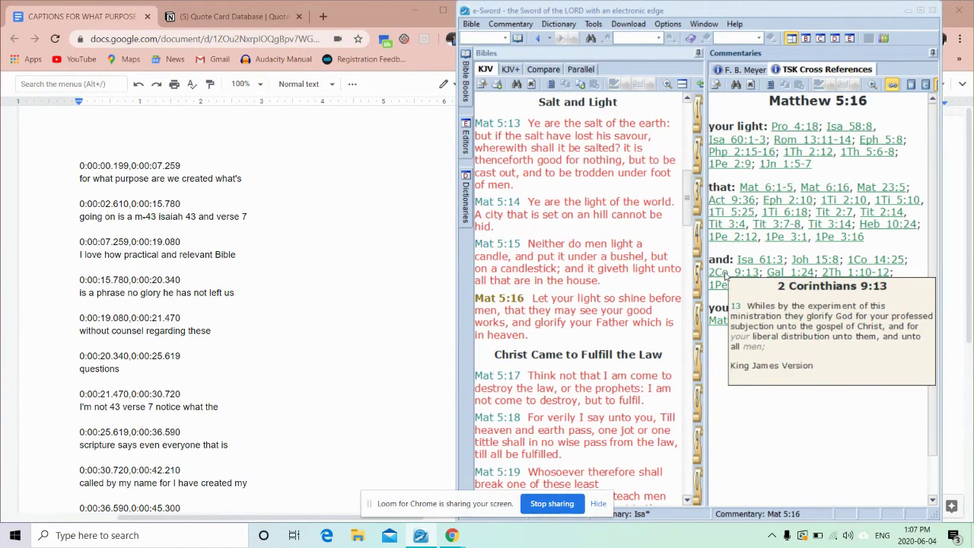
pyautogui.moveTo(772, 191)
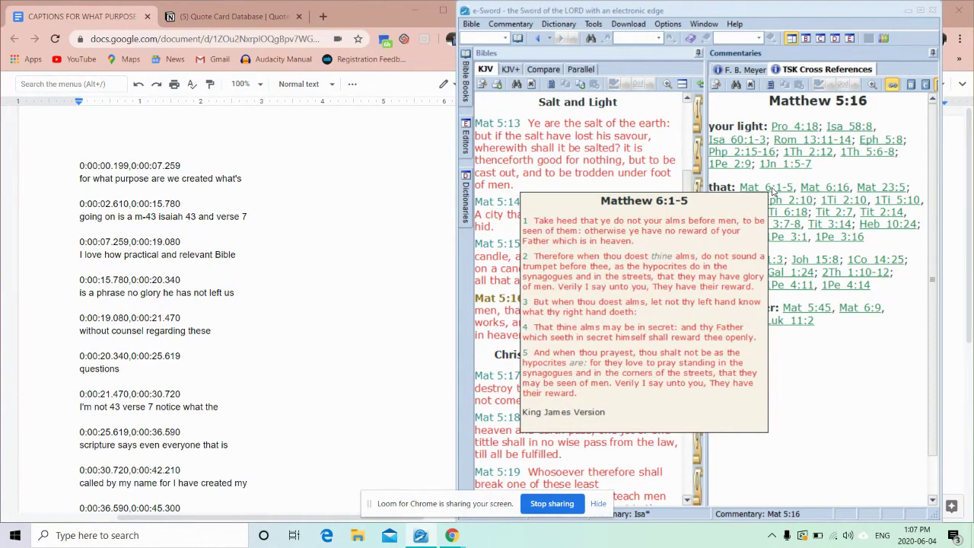
pyautogui.moveTo(816, 192)
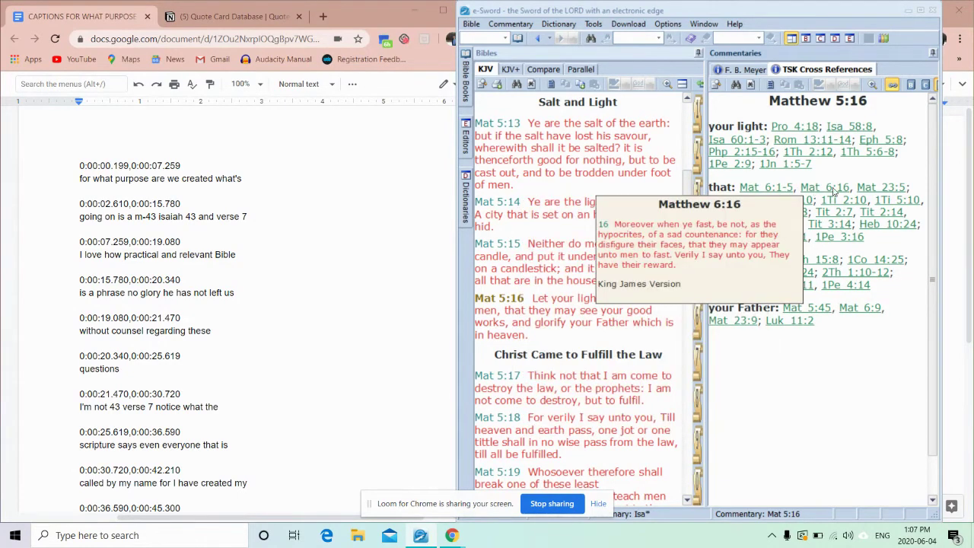
pyautogui.moveTo(872, 191)
pyautogui.moveTo(885, 212)
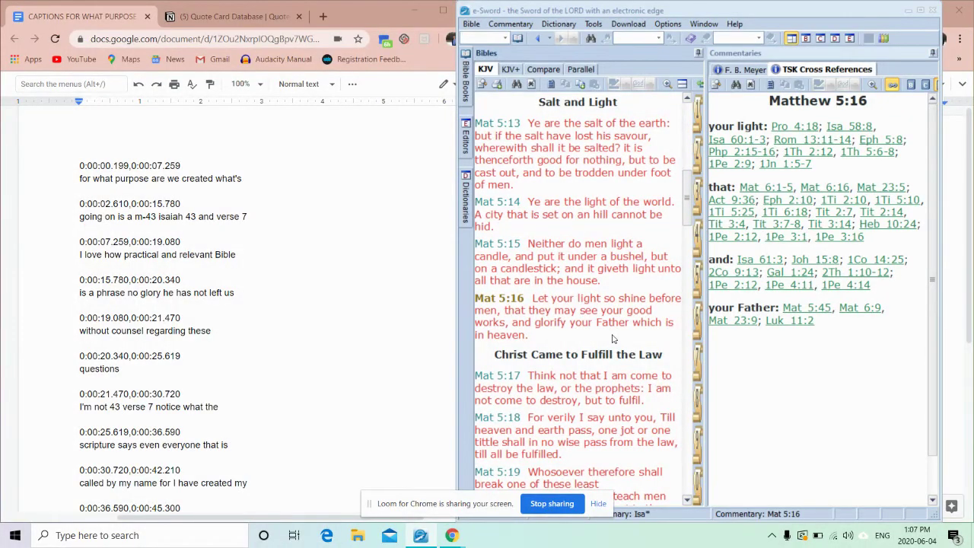
# - Search the KJV Bible for "beautiful feet", open Isaiah 52:7 from the results and close the search
pyautogui.press('F7')
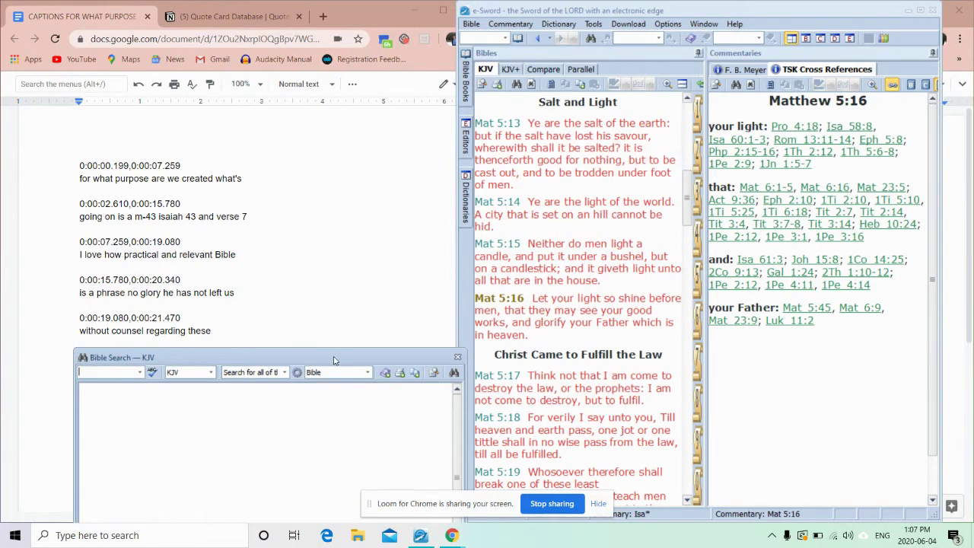
pyautogui.moveTo(333, 361); pyautogui.dragTo(490, 158)
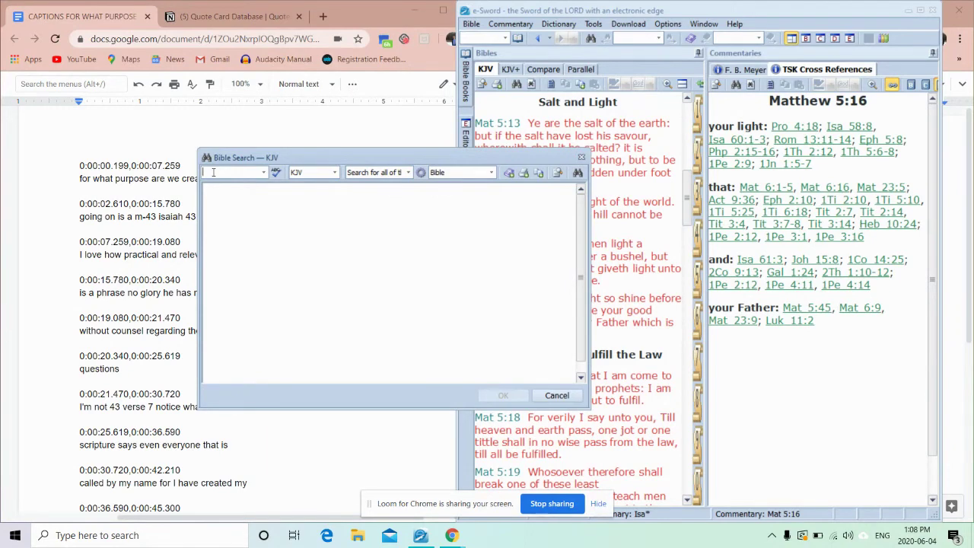
pyautogui.click(214, 172)
pyautogui.write('beautiful feet')
pyautogui.press('Return')
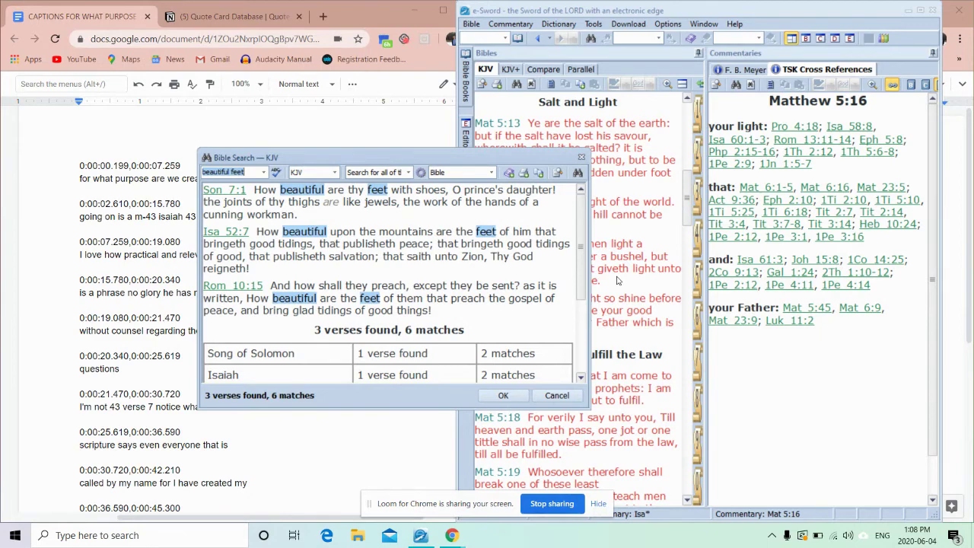
pyautogui.moveTo(225, 234)
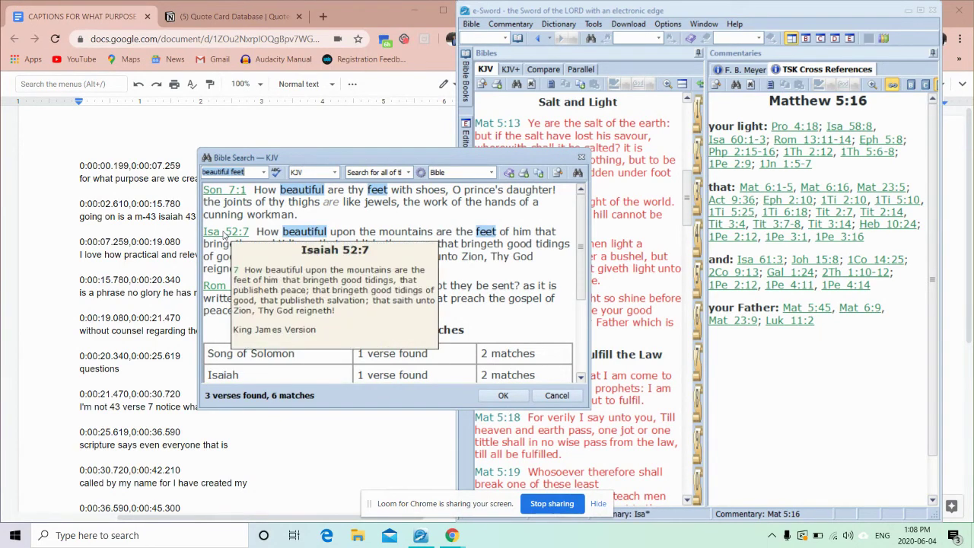
pyautogui.click(224, 238)
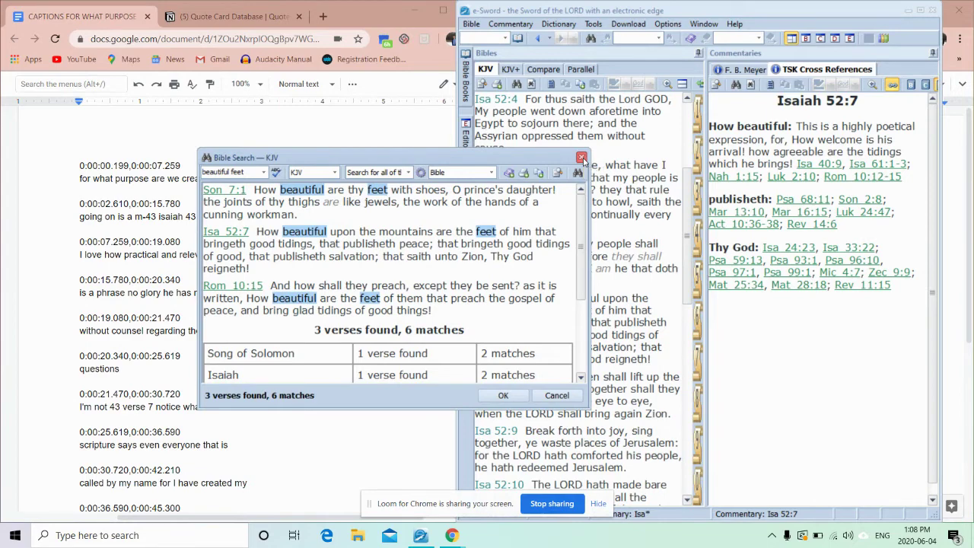
pyautogui.click(582, 159)
# - Preview the "publisheth" cross references of Isaiah 52:7 and open Mark 16:15 from them
pyautogui.moveTo(794, 201)
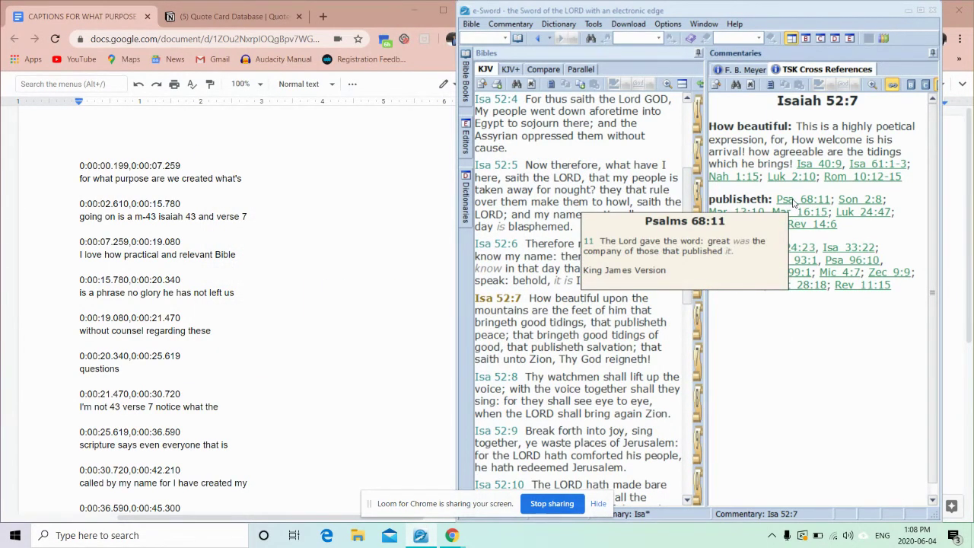
pyautogui.moveTo(851, 205)
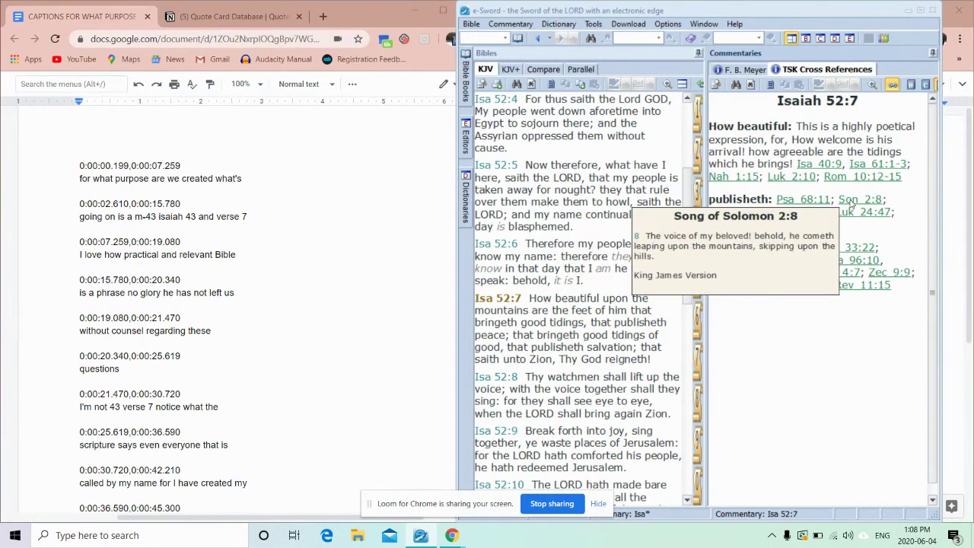
pyautogui.moveTo(858, 216)
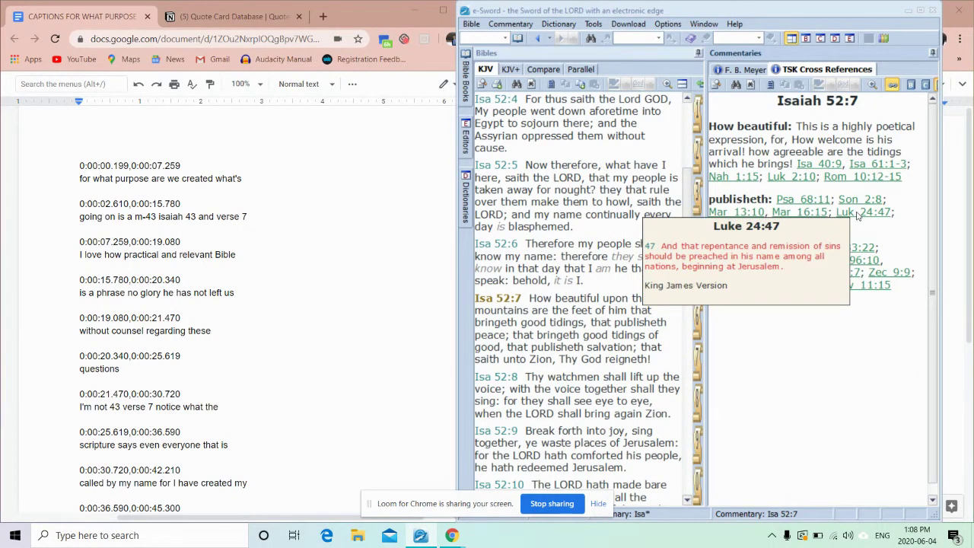
pyautogui.moveTo(809, 216)
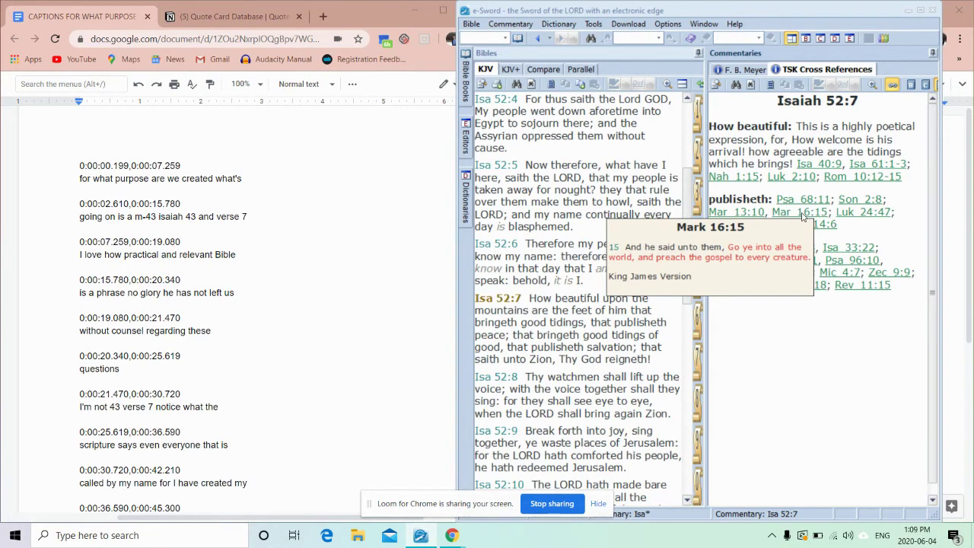
pyautogui.moveTo(746, 216)
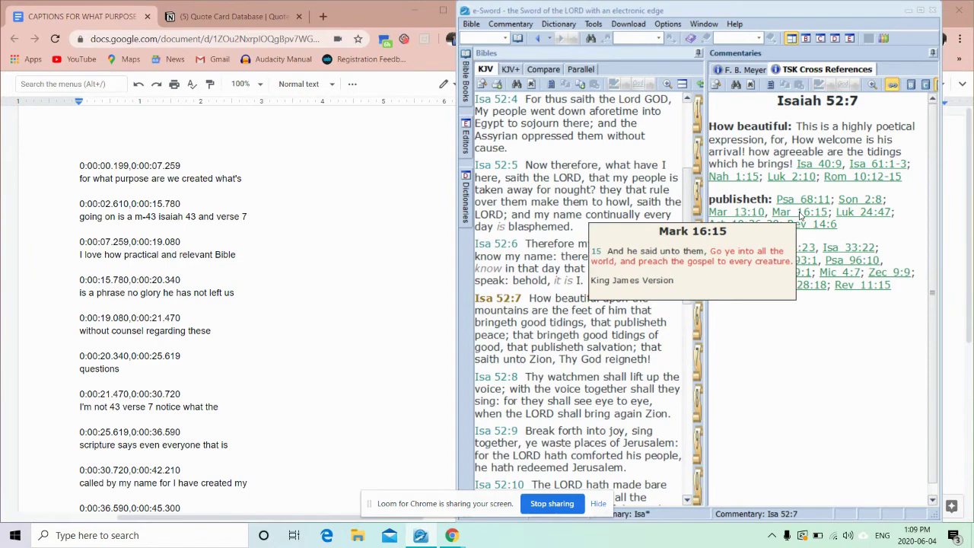
pyautogui.click(800, 216)
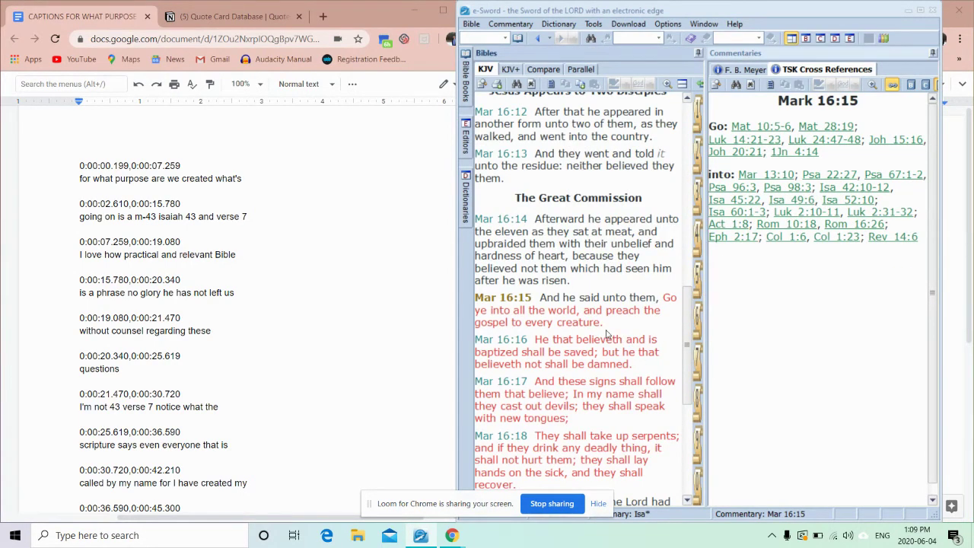
pyautogui.moveTo(606, 324); pyautogui.dragTo(475, 298)
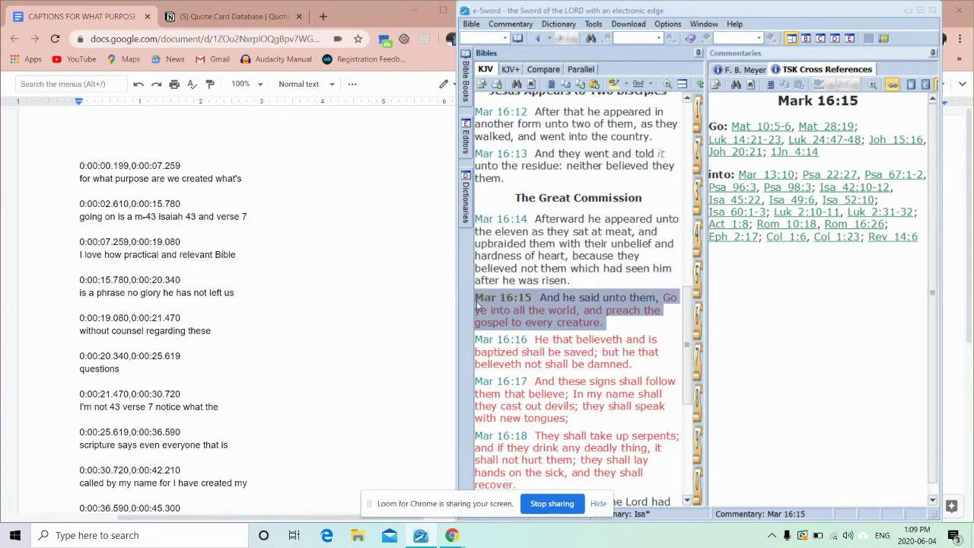
pyautogui.click(652, 322)
# - Preview Matthew 10:5-6, open Matthew 28:19 from the Mark 16:15 cross references, and return to Mark 16:15
pyautogui.moveTo(762, 129)
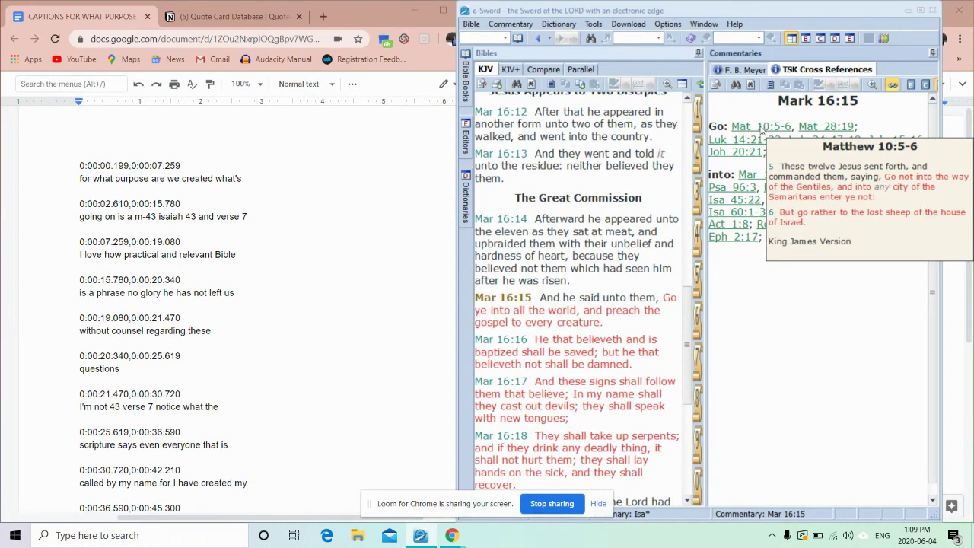
pyautogui.moveTo(820, 128)
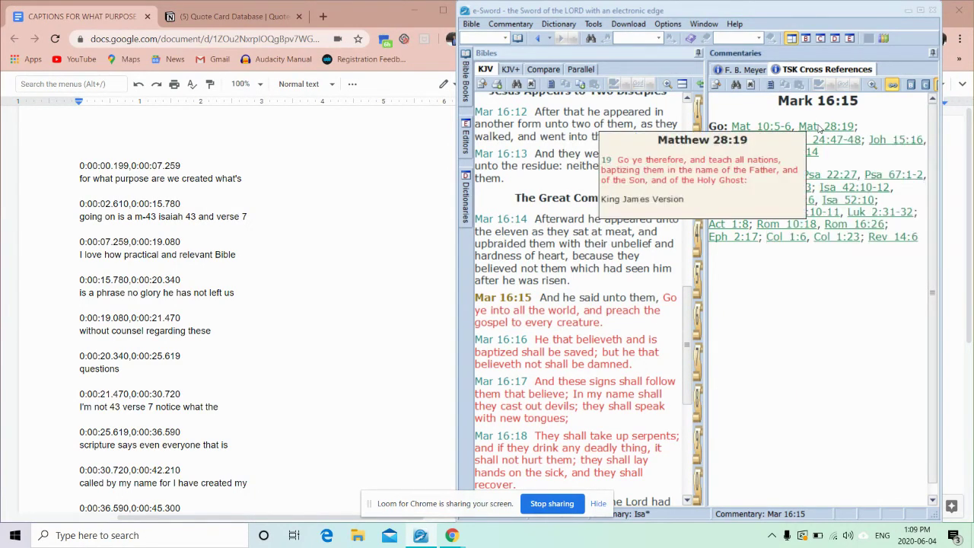
pyautogui.click(819, 127)
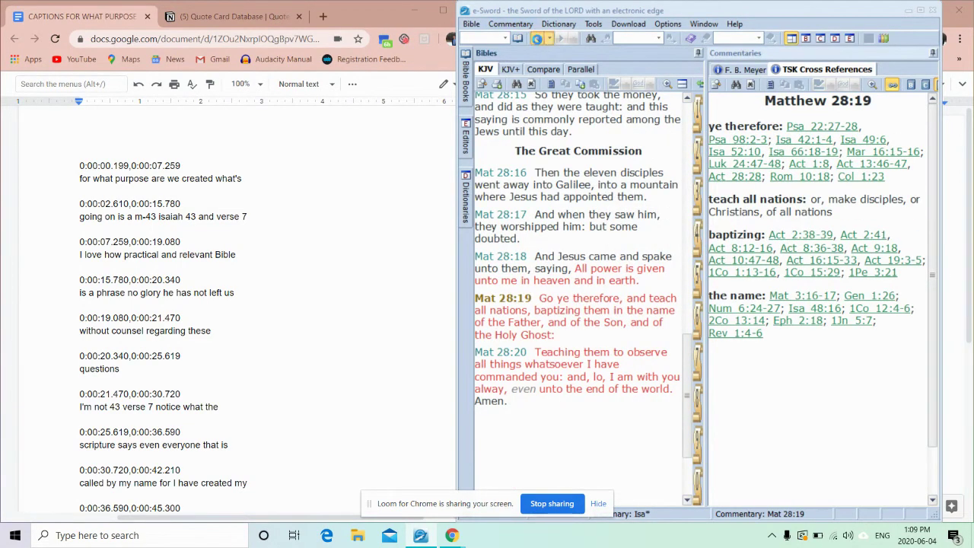
pyautogui.click(539, 40)
# - Preview the remaining "Go" cross references of Mark 16:15 and open John 15:16
pyautogui.moveTo(747, 147)
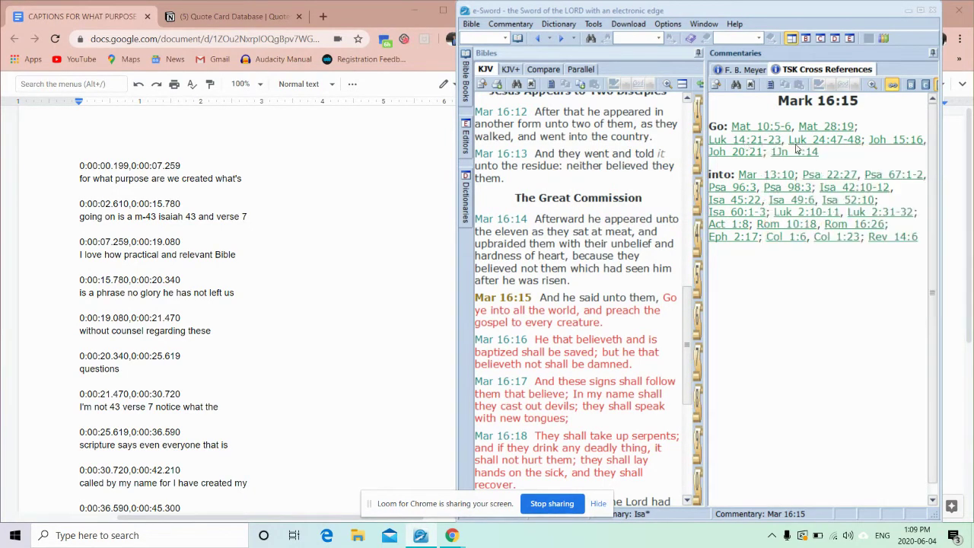
pyautogui.moveTo(798, 149)
pyautogui.moveTo(903, 142)
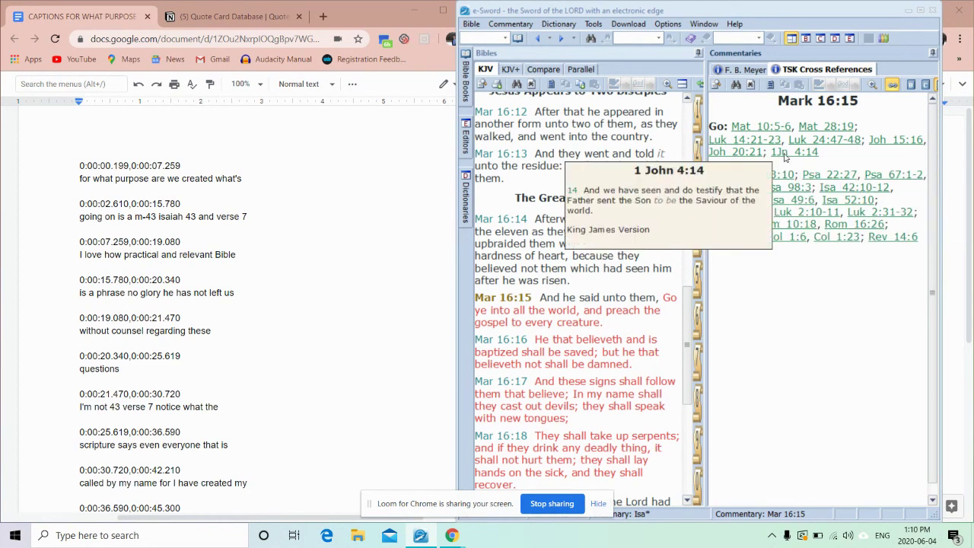
pyautogui.click(906, 144)
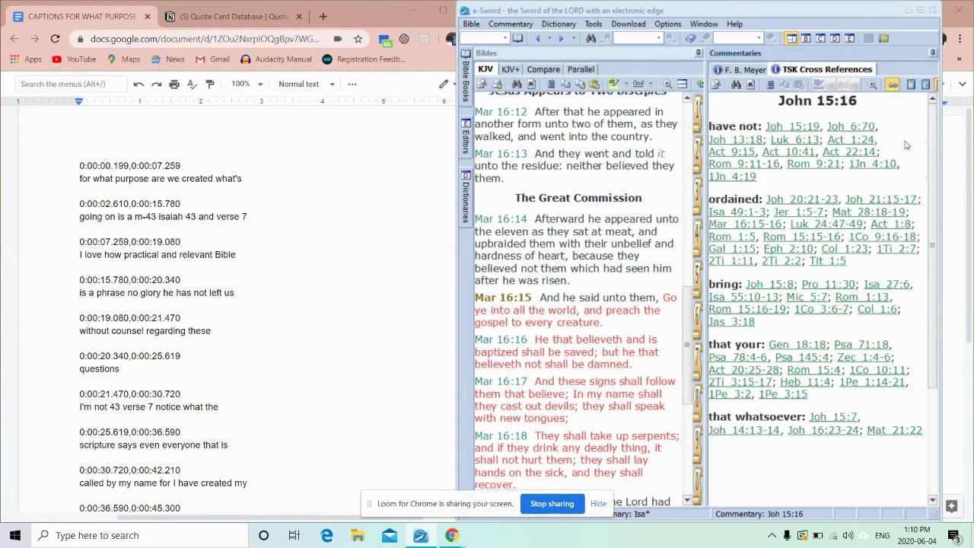
# - Switch to the key points document in Google Docs and add the reference (Joh 15:16) to the end of point 5
pyautogui.moveTo(765, 299)
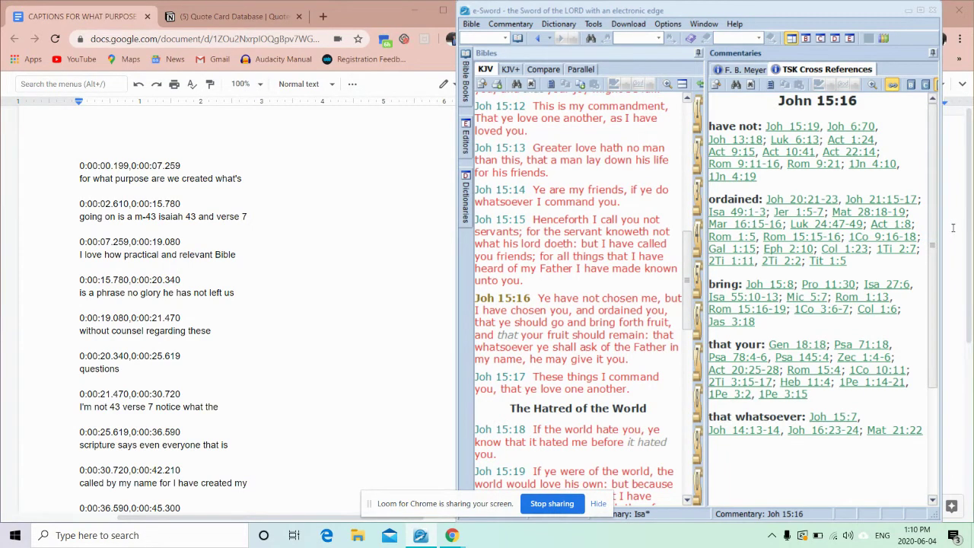
pyautogui.click(948, 228)
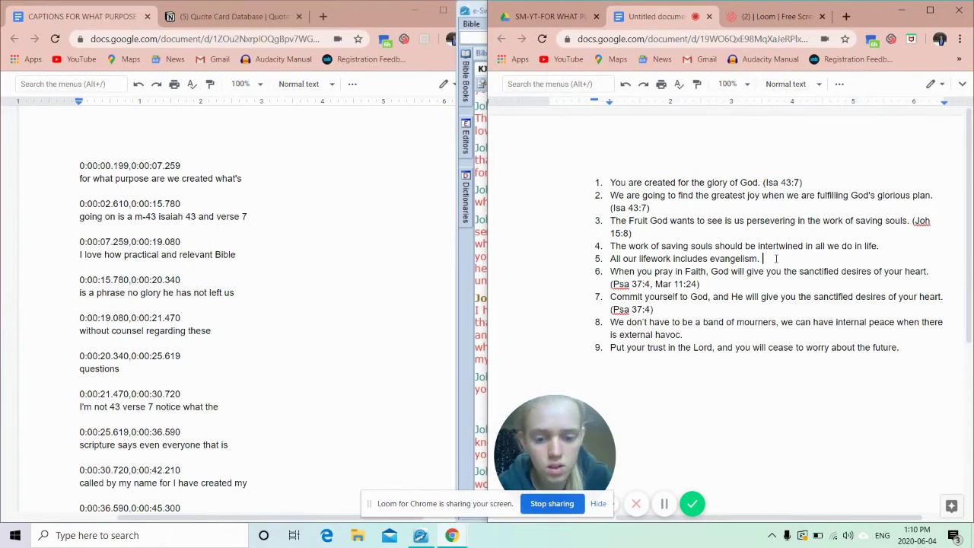
pyautogui.write('(Joh')
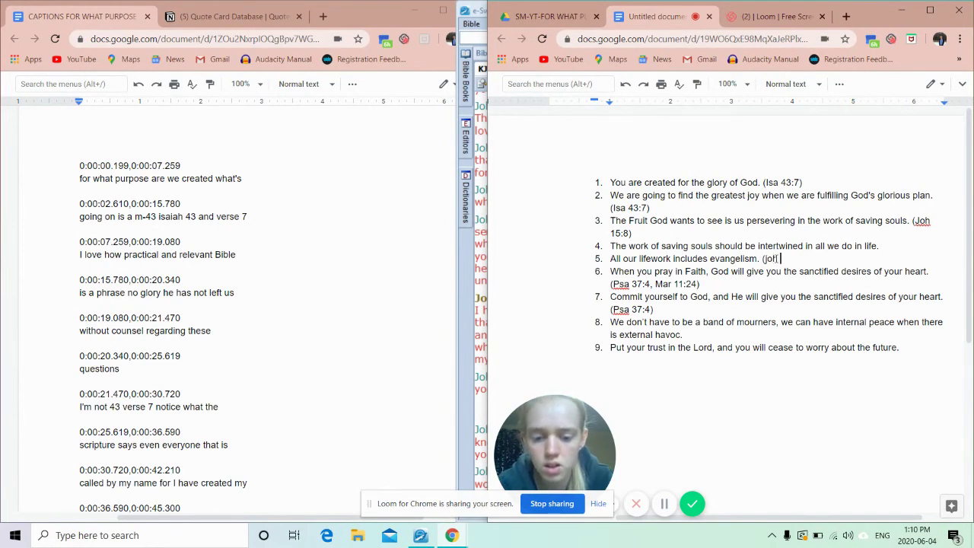
pyautogui.write(' 15:16')
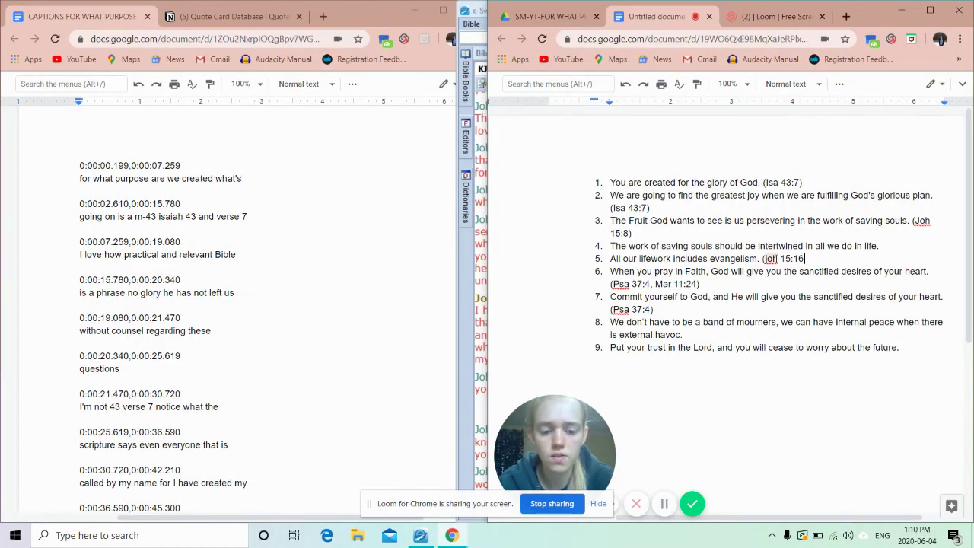
pyautogui.write(')')
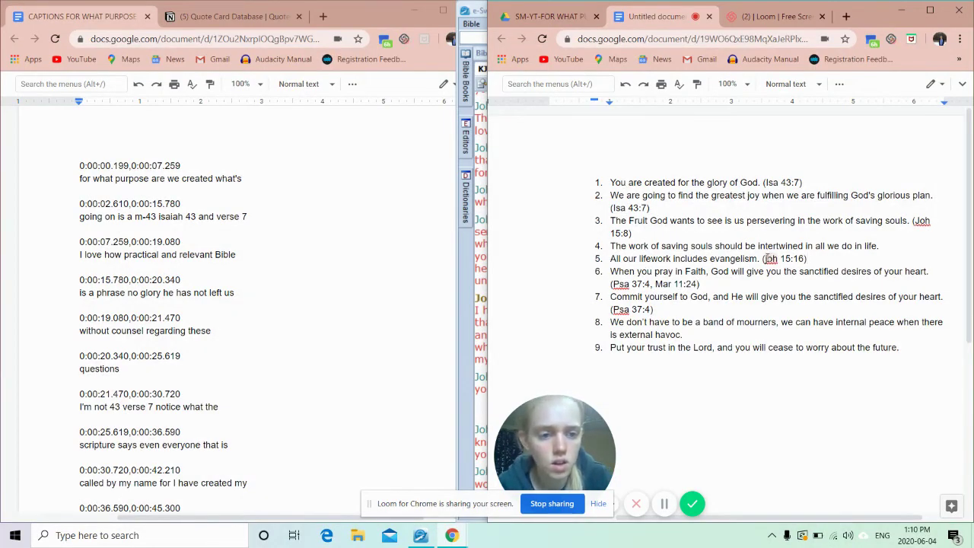
pyautogui.click(767, 258)
pyautogui.press('Escape')
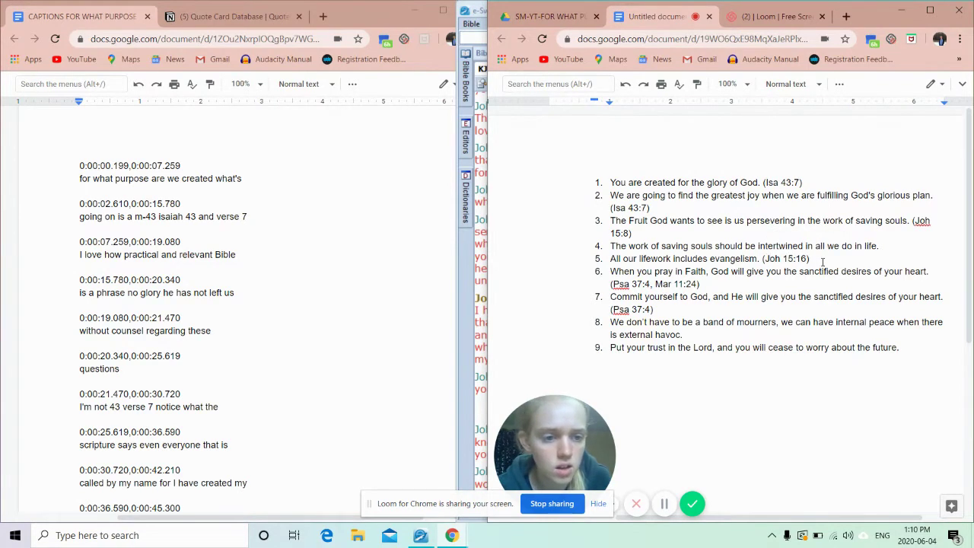
# - Extend the reference of point 5 with ", Mat 28:" inside the parentheses, after Joh 15:16
pyautogui.click(823, 262)
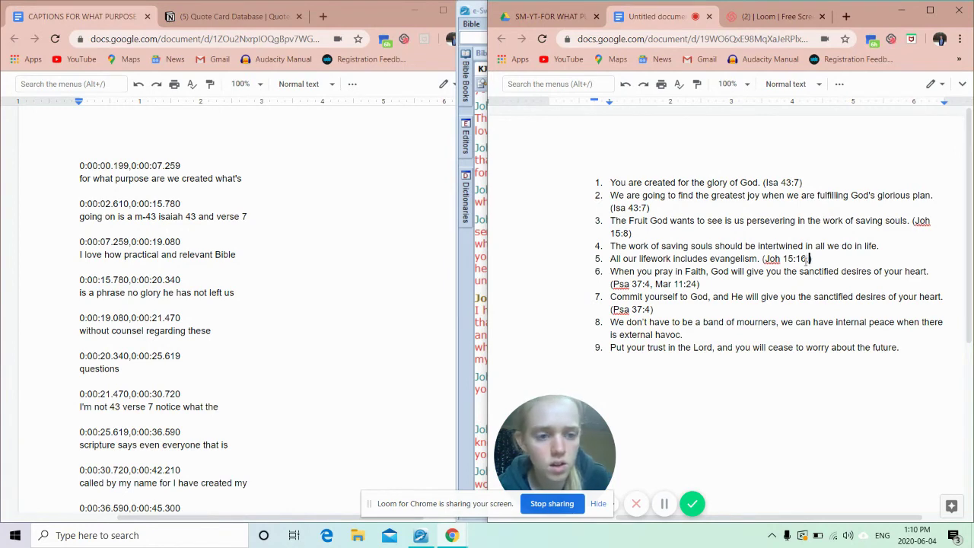
pyautogui.write('.')
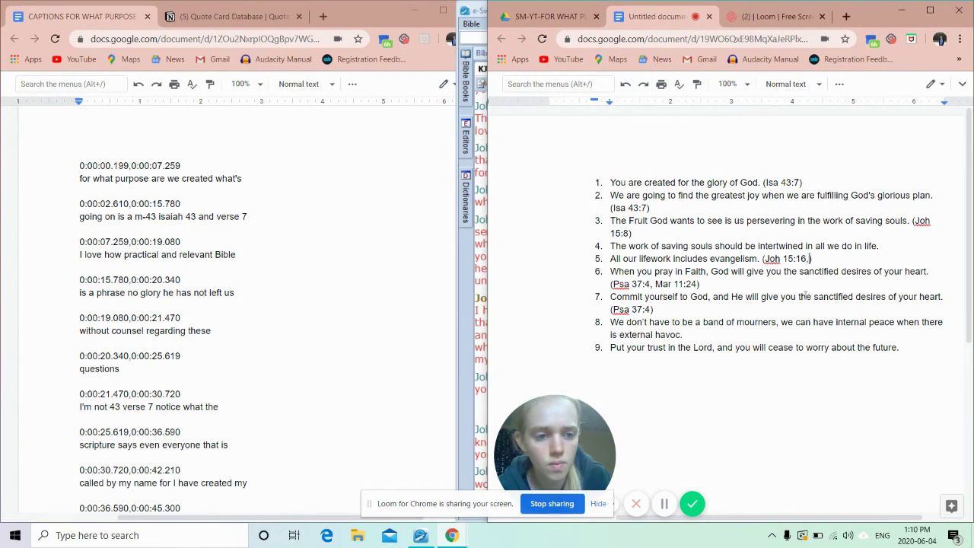
pyautogui.press('BackSpace')
pyautogui.write(', Ma')
pyautogui.write('t 28')
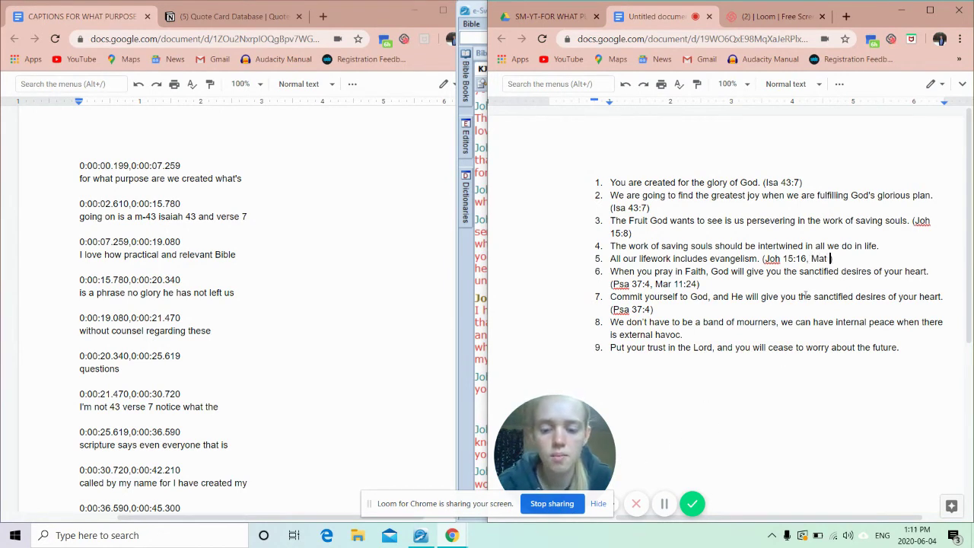
pyautogui.write(':')
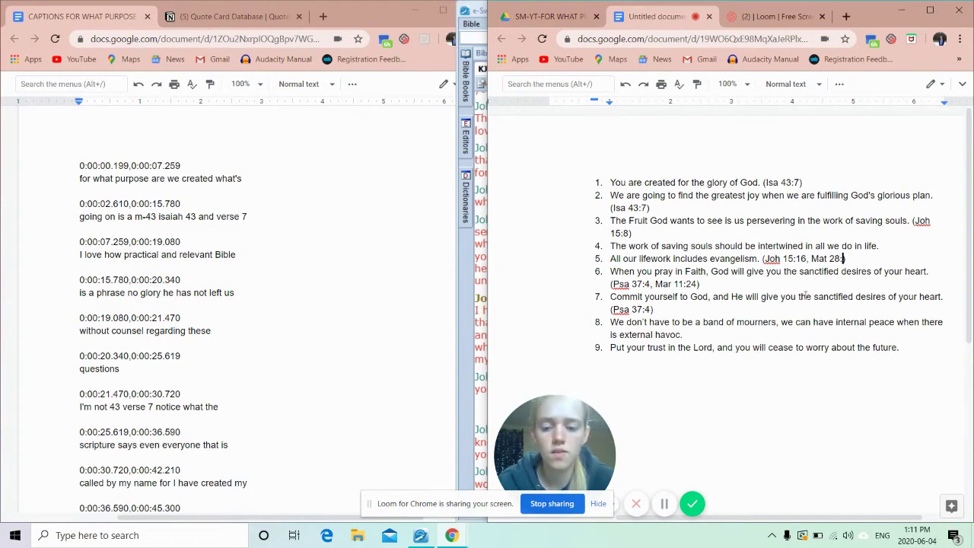
# - Switch to e-Sword and go back through the visited verses to Matthew 28:19
pyautogui.click(484, 285)
pyautogui.click(545, 36)
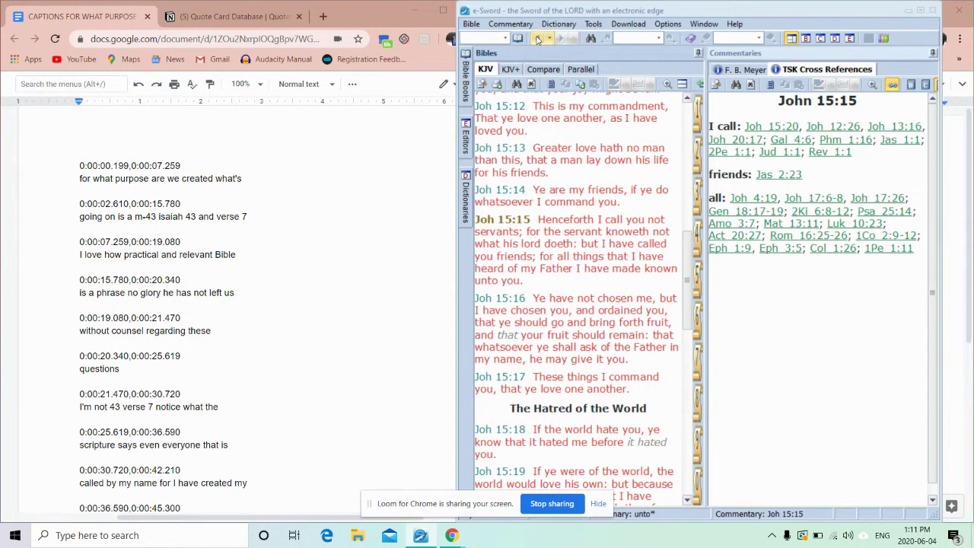
pyautogui.click(542, 38)
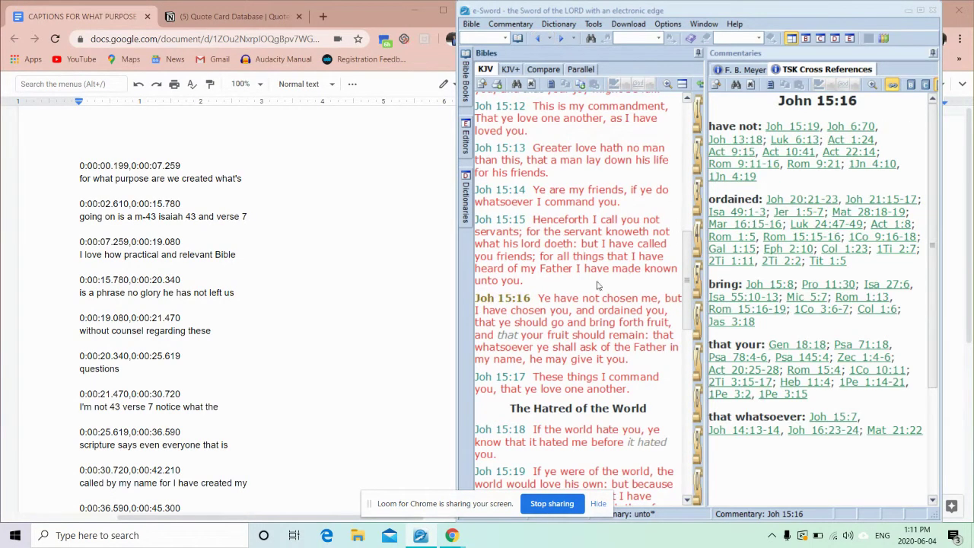
pyautogui.click(538, 39)
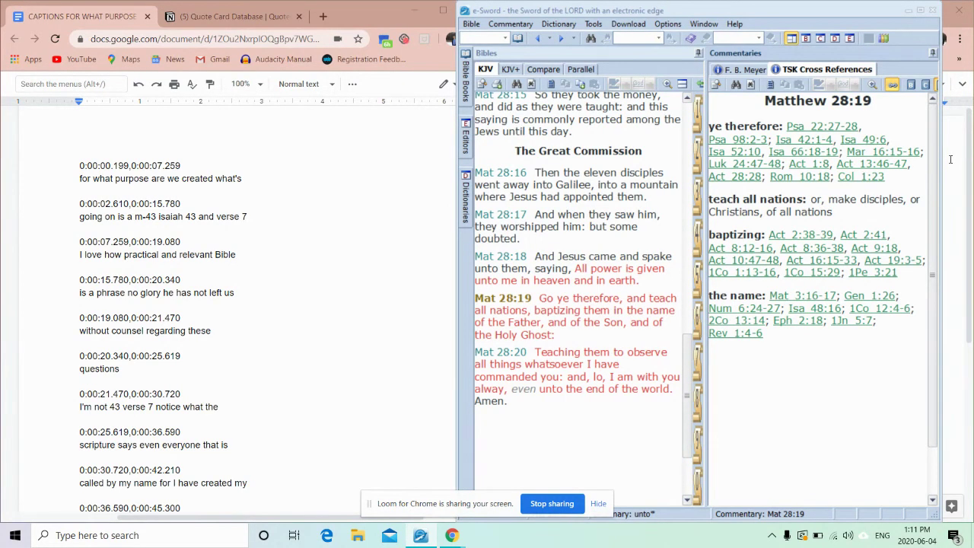
# - Return to the key points document in Google Docs and complete the second reference of point 5 as Mat 28:19
pyautogui.click(951, 159)
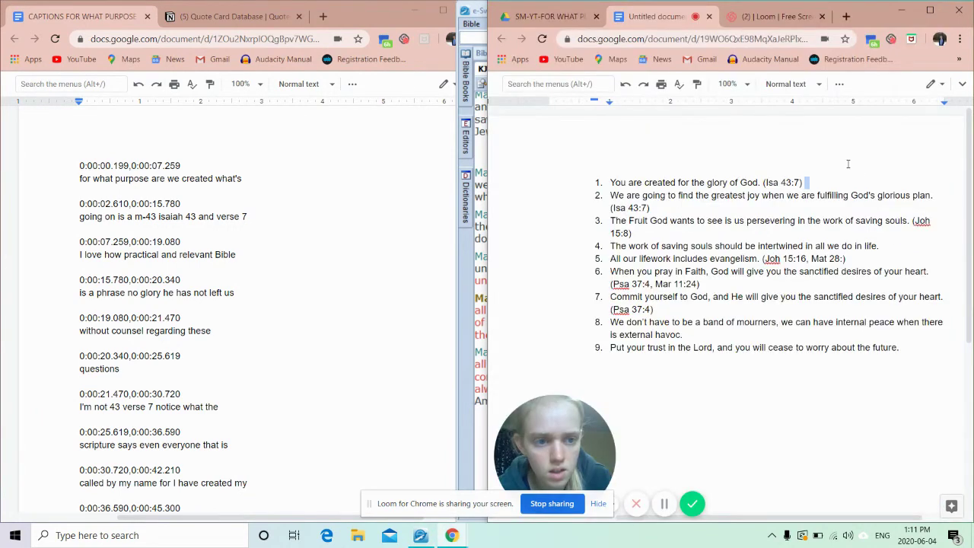
pyautogui.click(844, 258)
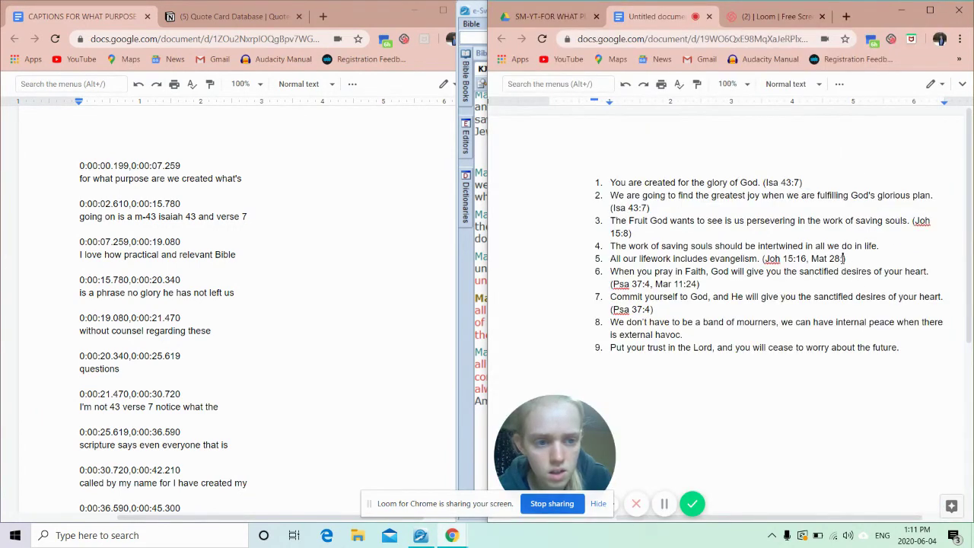
pyautogui.write(')')
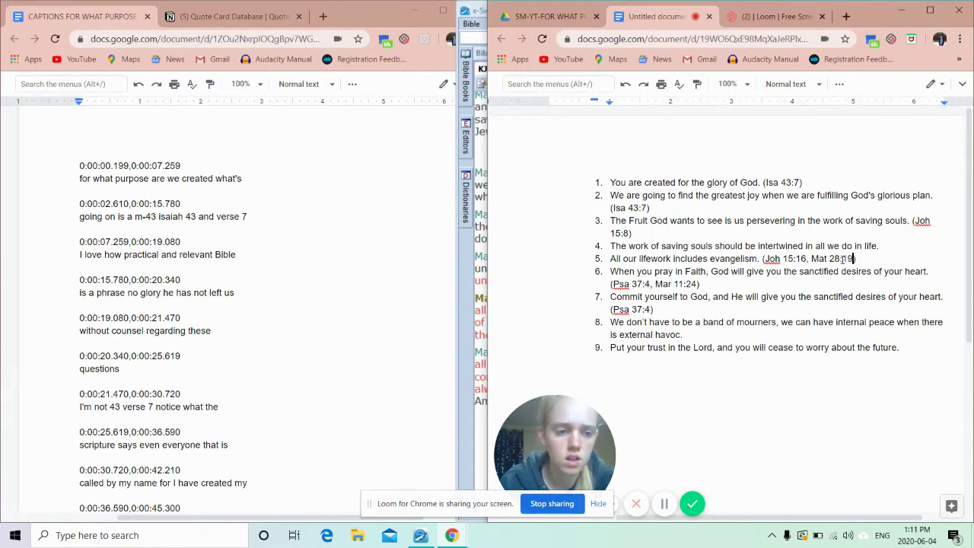
pyautogui.write('19')
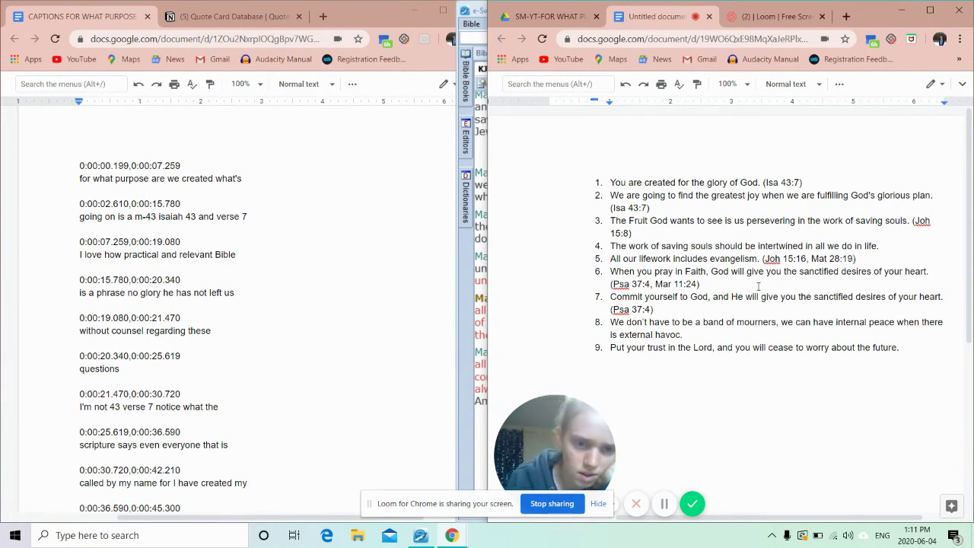
# - Remove Psa 37:4 and its comma from the references of point 6, keeping only (Mar 11:24)
pyautogui.click(754, 285)
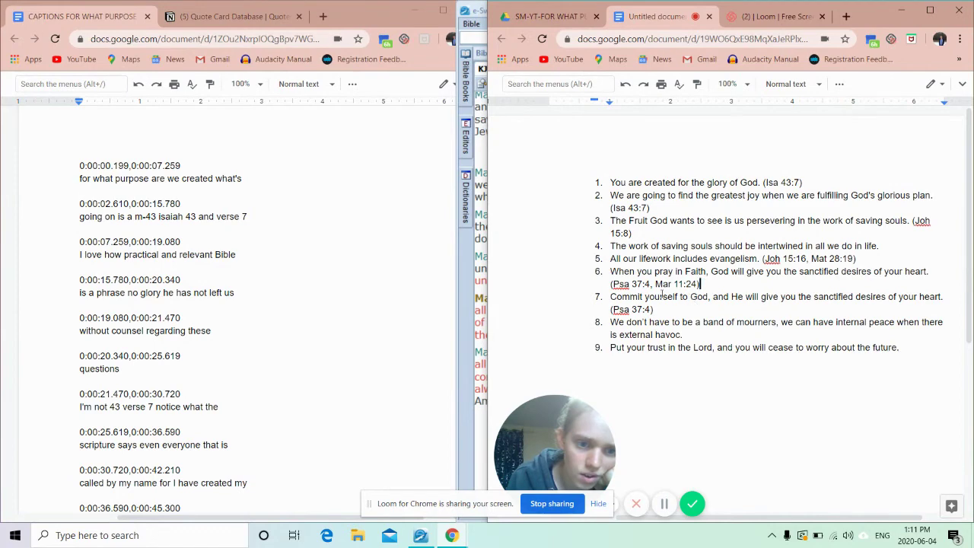
pyautogui.moveTo(652, 285); pyautogui.dragTo(616, 285)
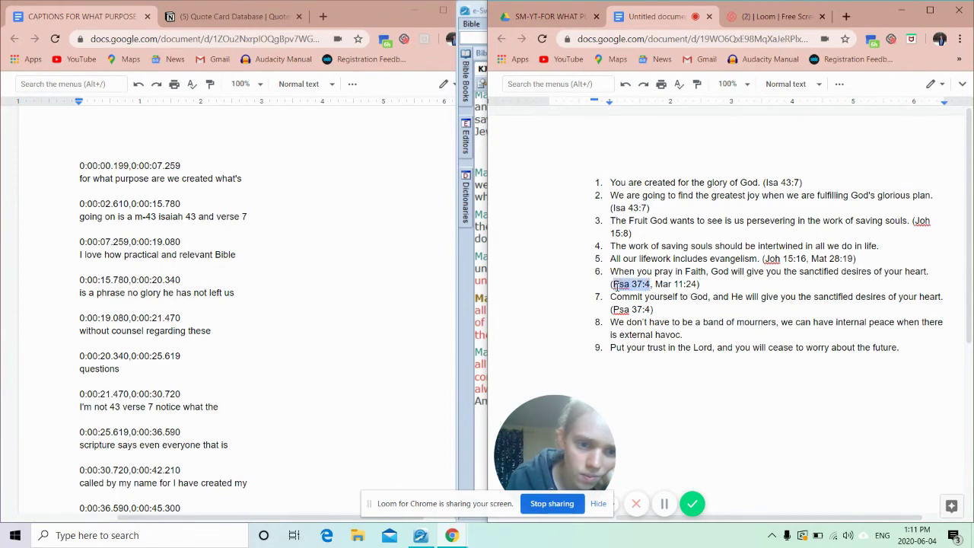
pyautogui.click(653, 283)
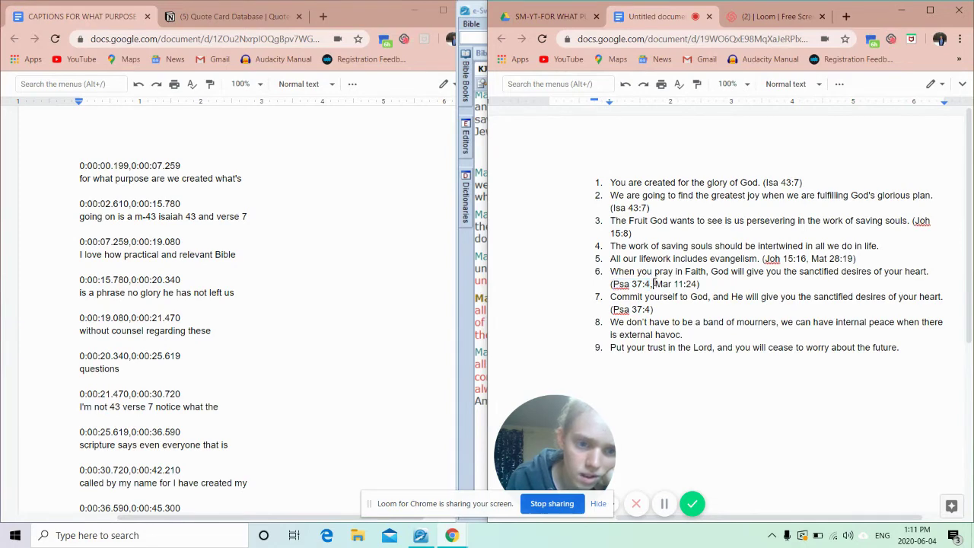
pyautogui.moveTo(653, 283); pyautogui.dragTo(616, 284)
pyautogui.press('BackSpace')
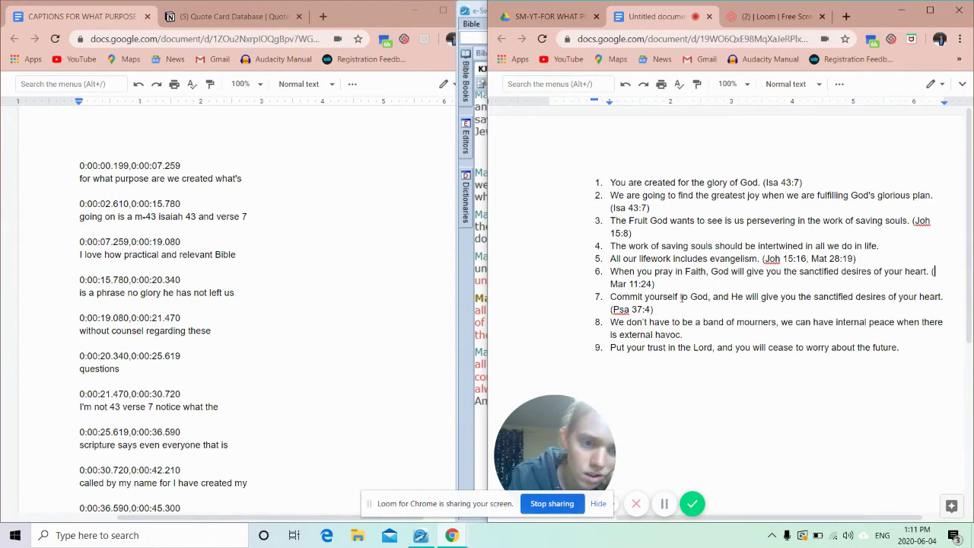
pyautogui.click(614, 283)
pyautogui.press('BackSpace')
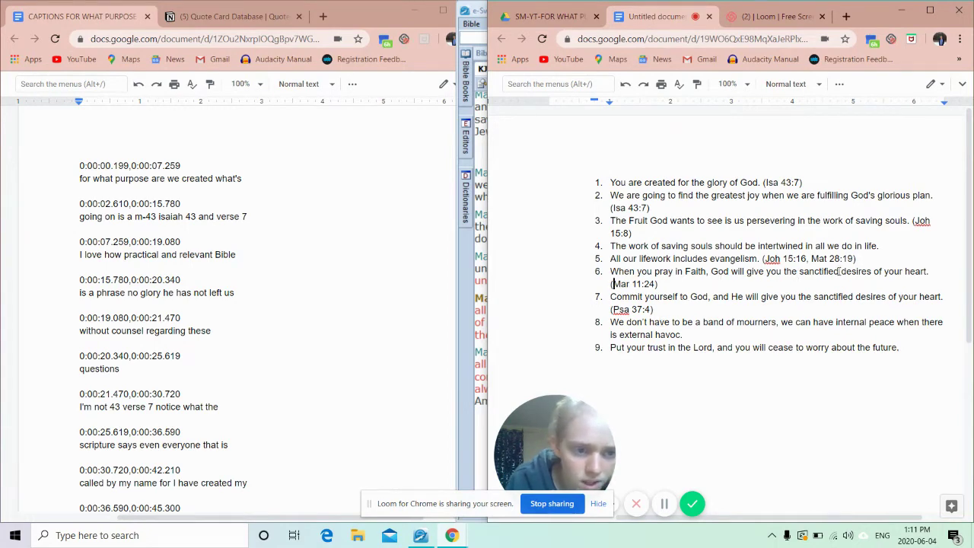
pyautogui.tripleClick(700, 298)
pyautogui.click(668, 282)
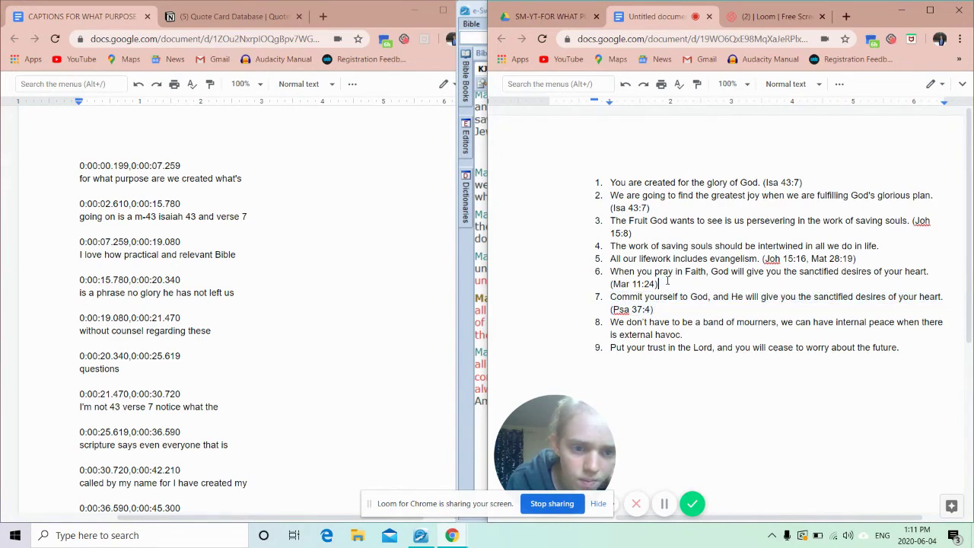
pyautogui.moveTo(625, 323); pyautogui.dragTo(766, 322)
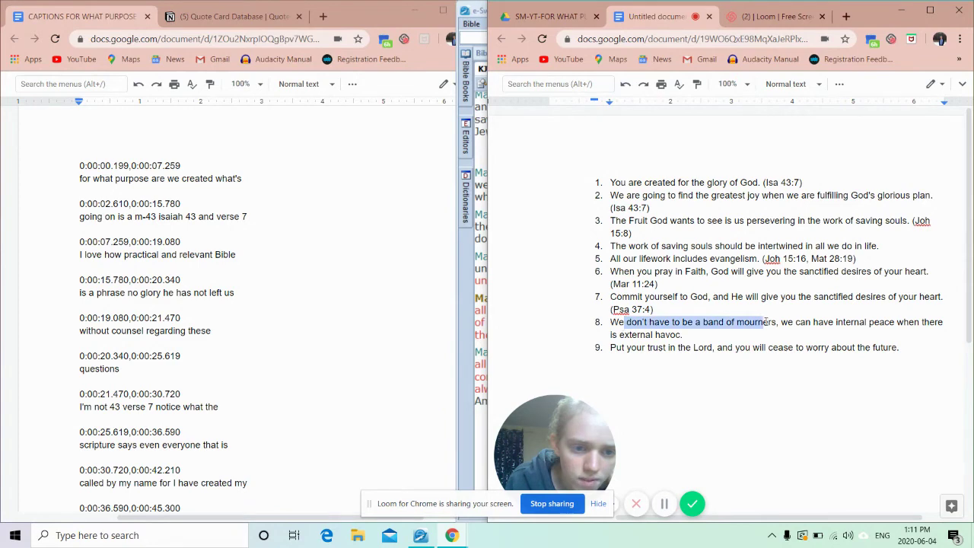
pyautogui.click(811, 321)
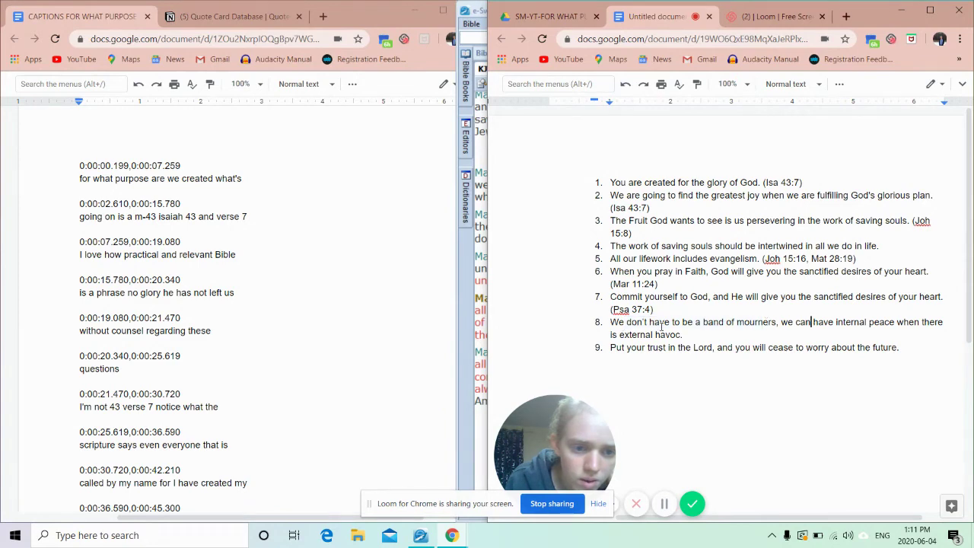
pyautogui.click(778, 322)
pyautogui.moveTo(796, 322); pyautogui.dragTo(877, 322)
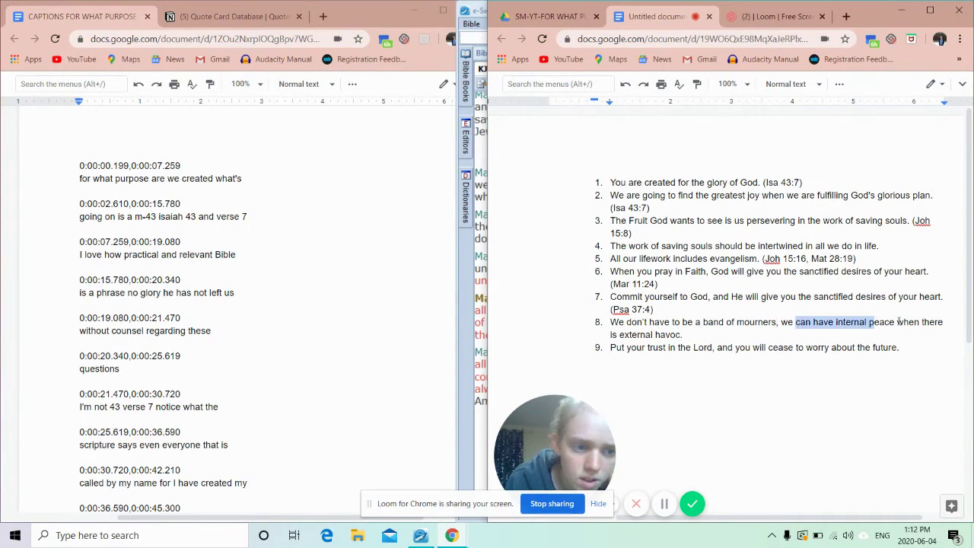
pyautogui.click(898, 322)
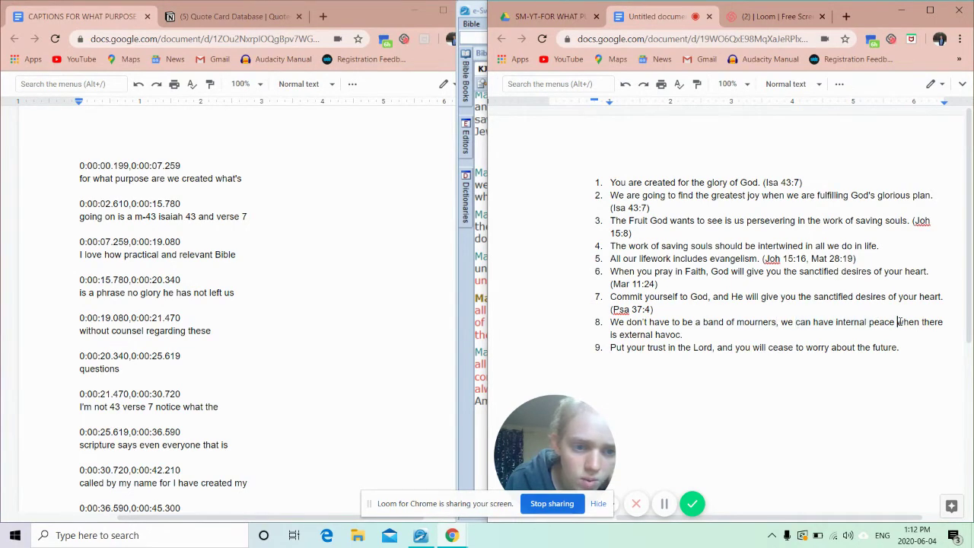
# - Switch to e-Sword and search the KJV Bible for "peace"
pyautogui.click(469, 320)
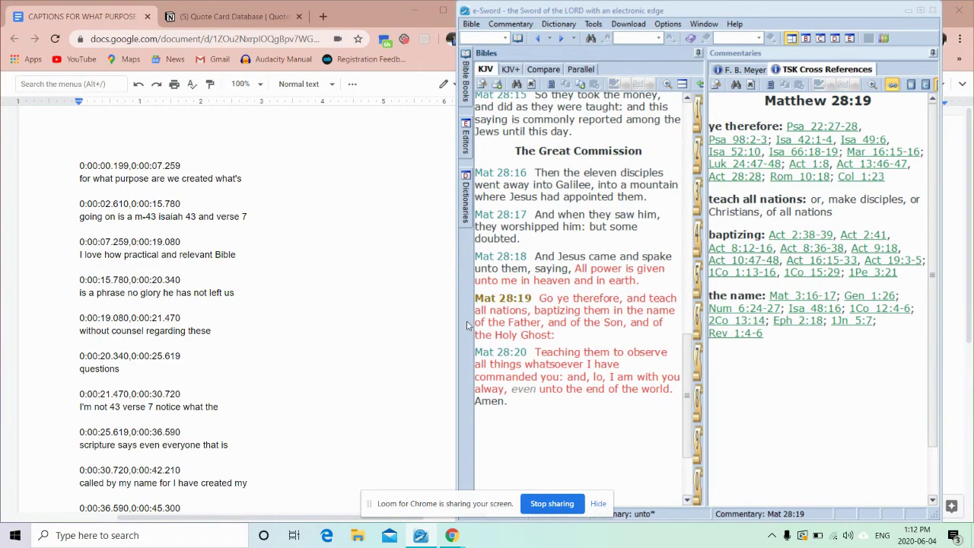
pyautogui.press('F3')
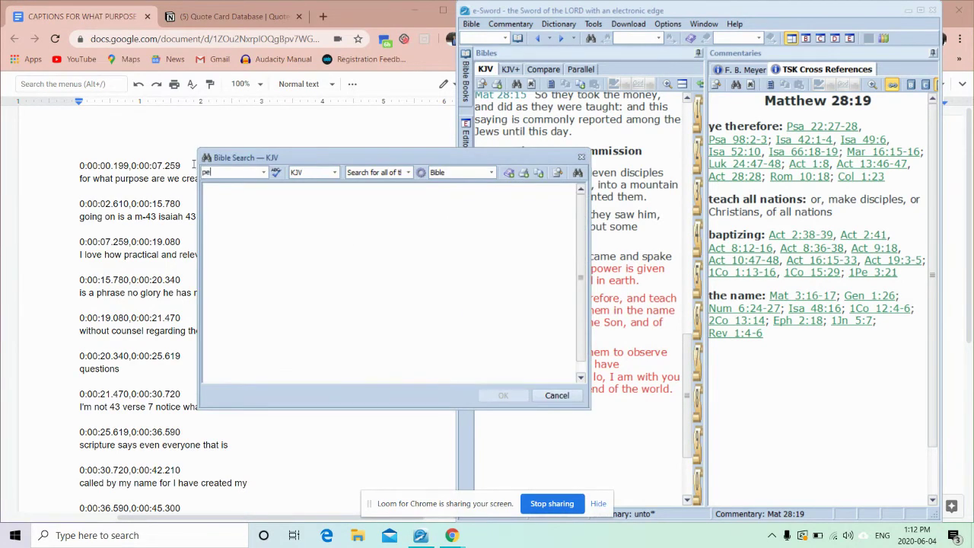
pyautogui.press('Return')
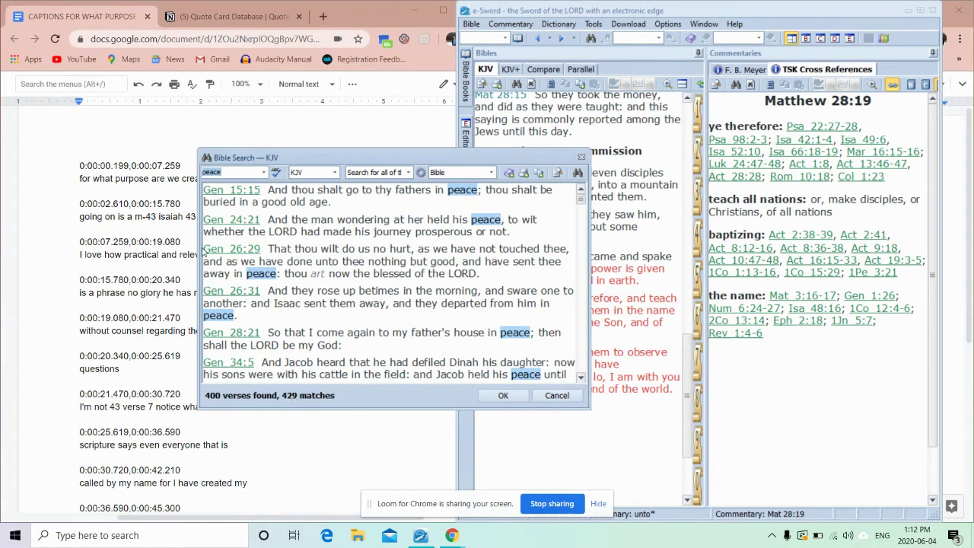
pyautogui.click(241, 172)
pyautogui.click(661, 237)
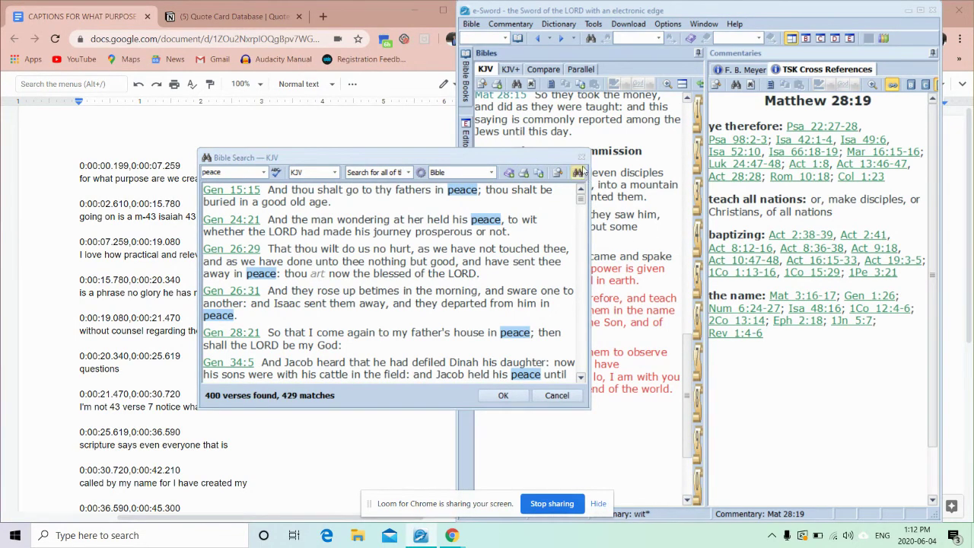
pyautogui.click(229, 172)
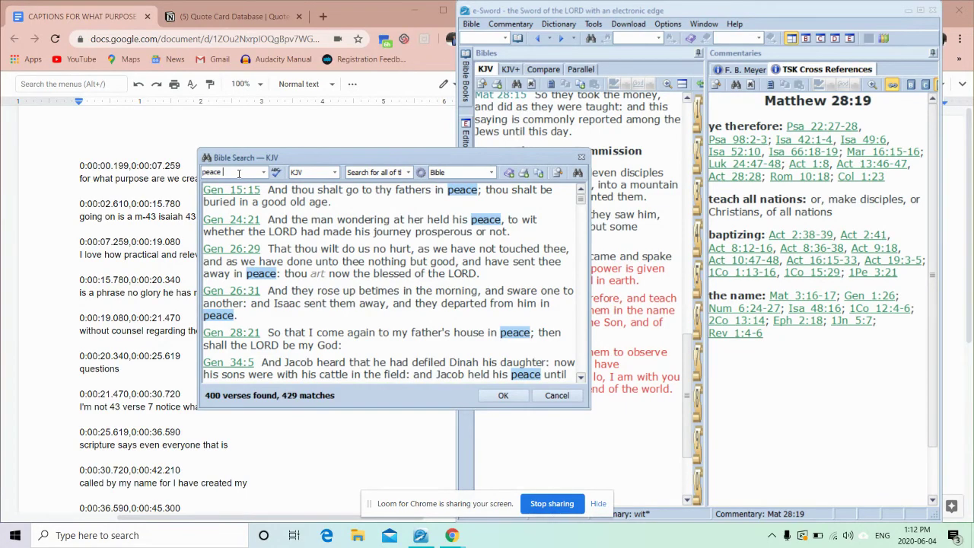
# - Look through the "peace" search results as far as John 16:33 for a verse on inner peace amid trouble that supports point 8
pyautogui.moveTo(387, 299)
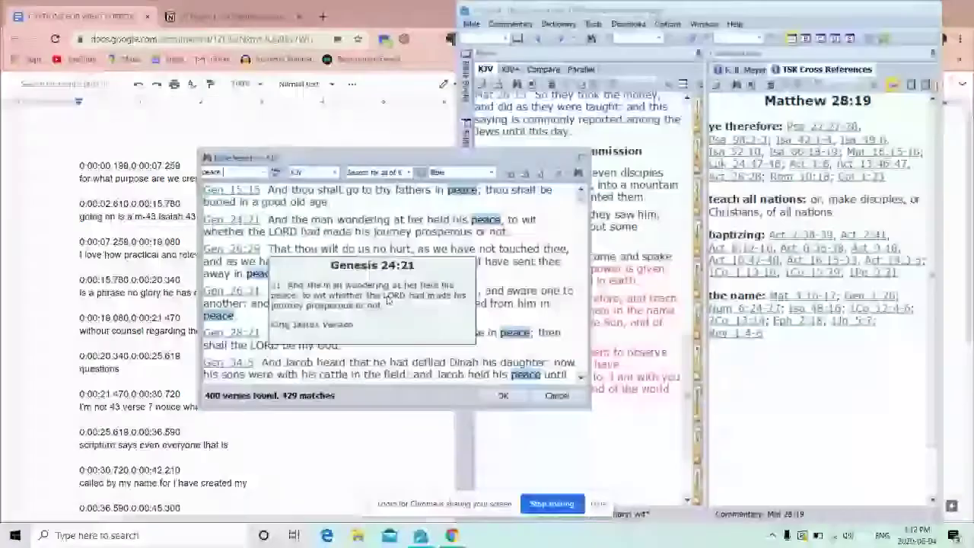
pyautogui.scroll(-15, 388, 300)
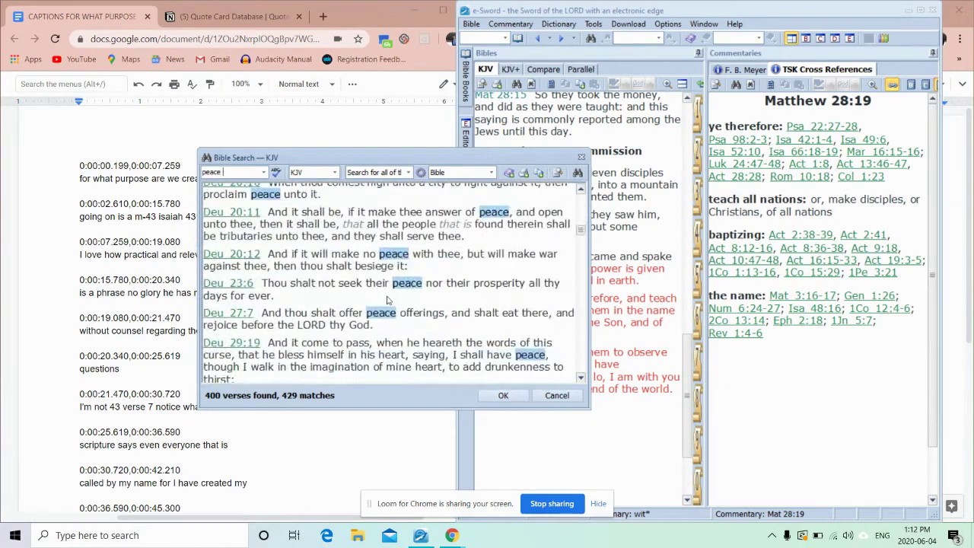
pyautogui.scroll(-15, 388, 300)
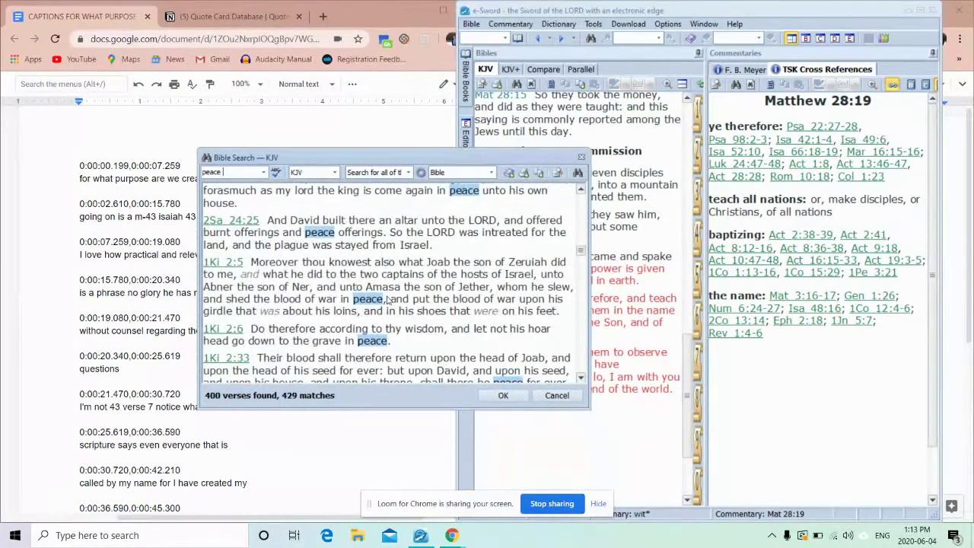
pyautogui.scroll(-5, 387, 300)
pyautogui.scroll(-3, 387, 300)
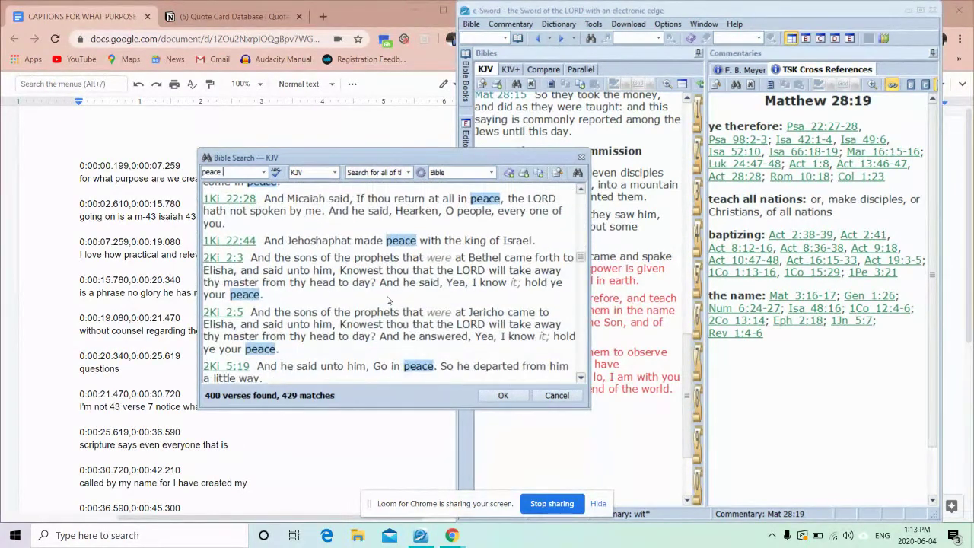
pyautogui.scroll(-20, 388, 300)
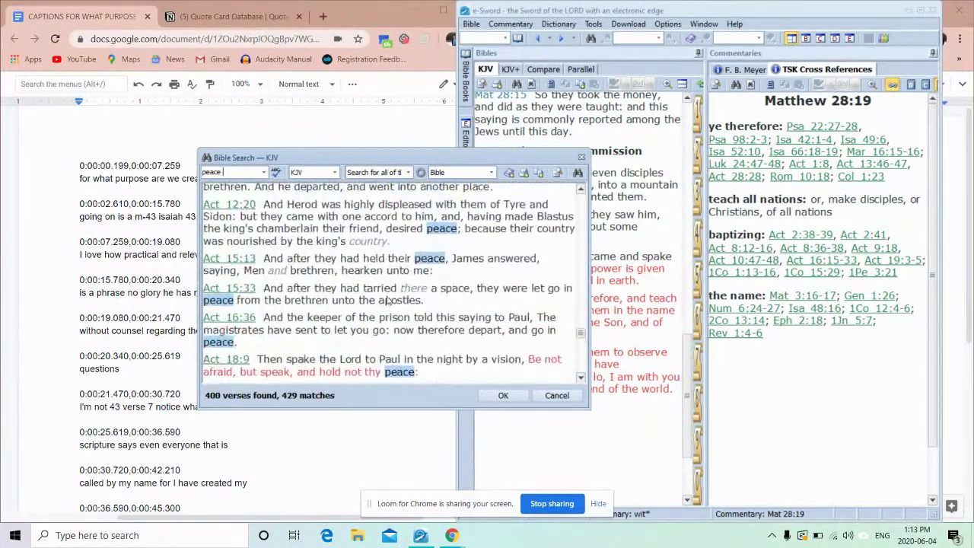
pyautogui.scroll(5, 388, 300)
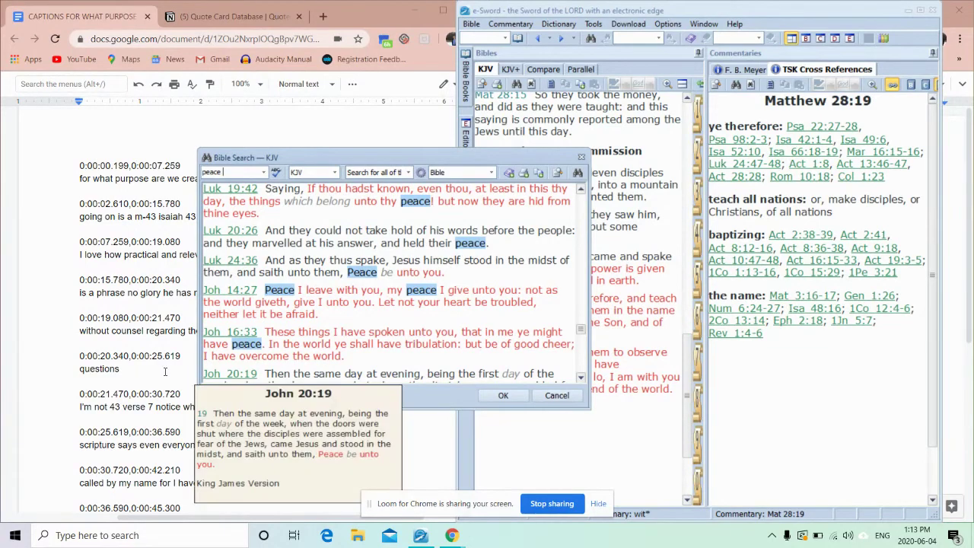
pyautogui.moveTo(252, 331)
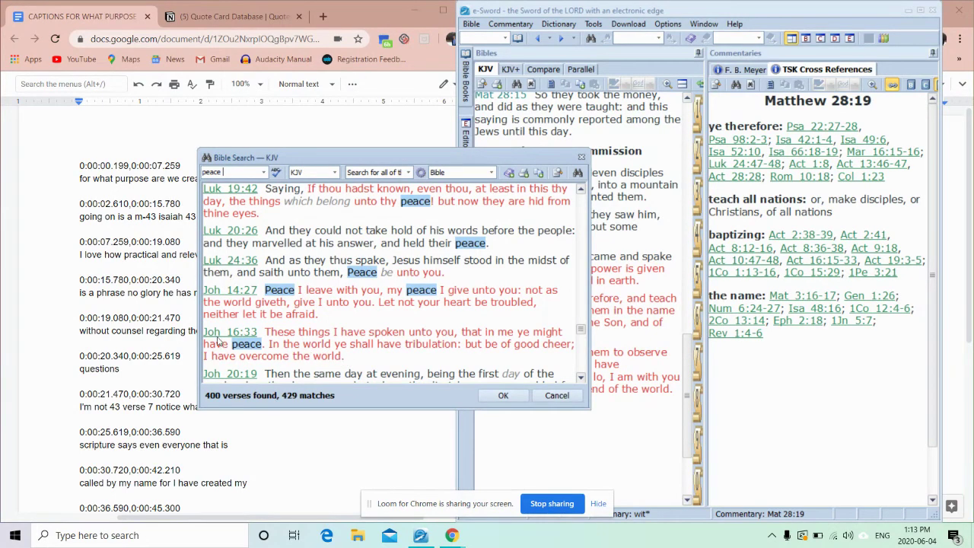
pyautogui.moveTo(219, 340)
# - Return to the key points document in Google Docs and add the reference (Joh 16:33) at the end of point 8
pyautogui.click(954, 338)
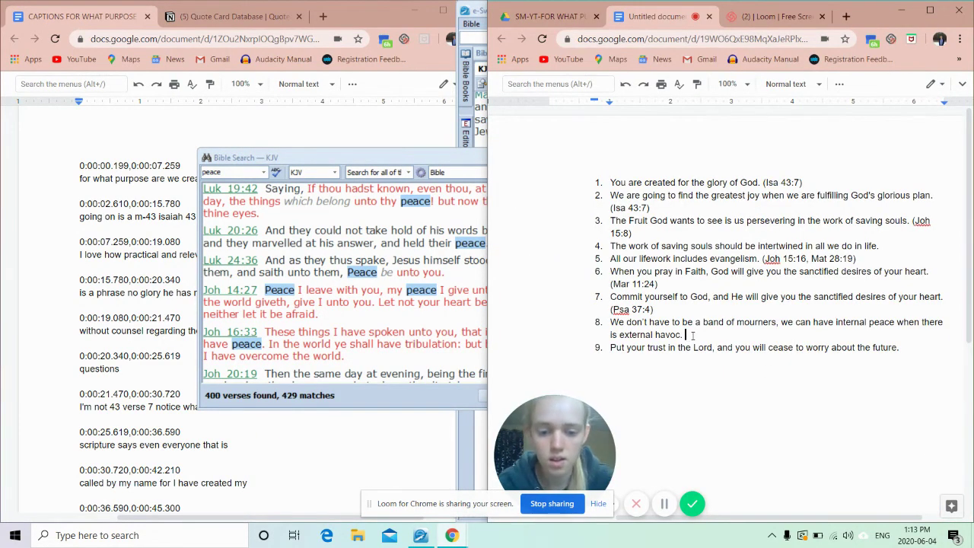
pyautogui.write('(Joh 16')
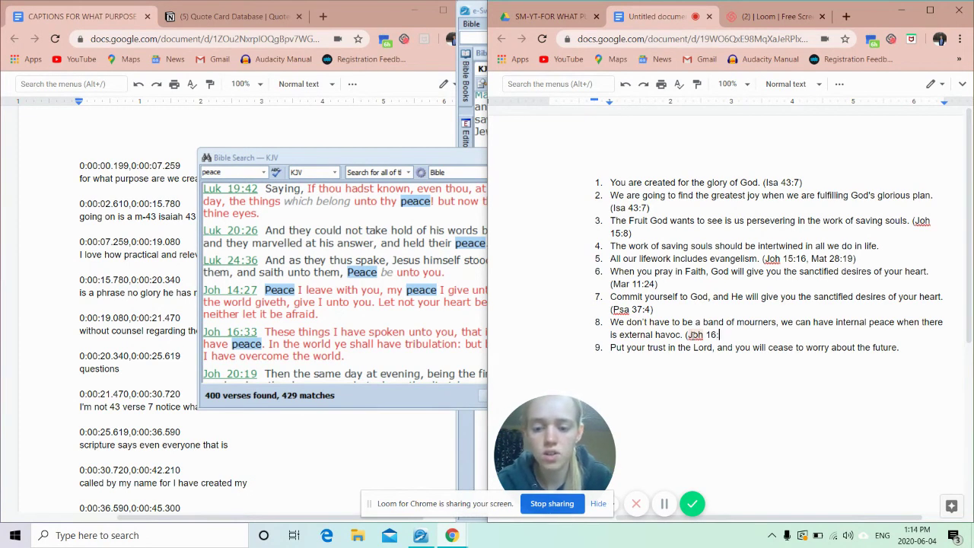
pyautogui.write(':33)')
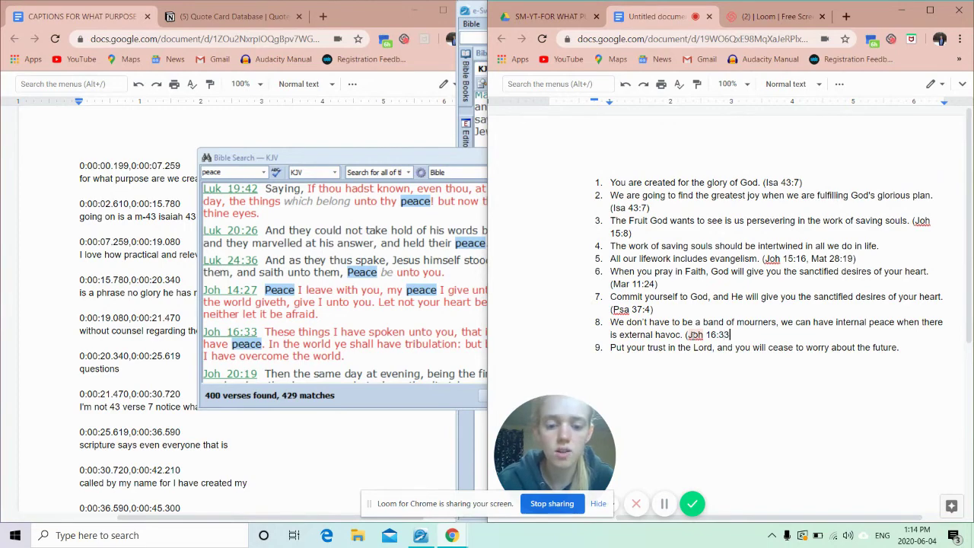
# - Go back to the e-Sword search results and reread John 14:27 and John 16:33 as possible support for point 9
pyautogui.click(753, 347)
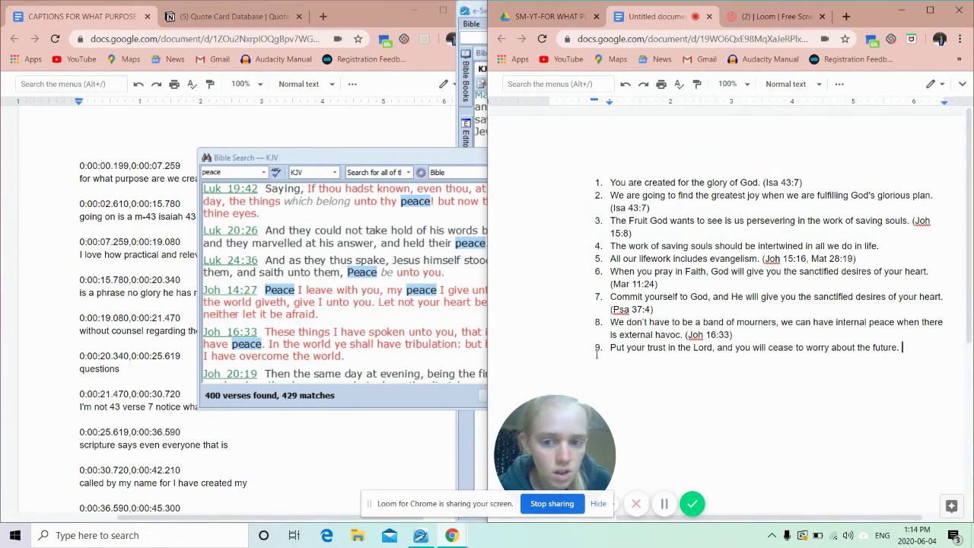
pyautogui.click(443, 330)
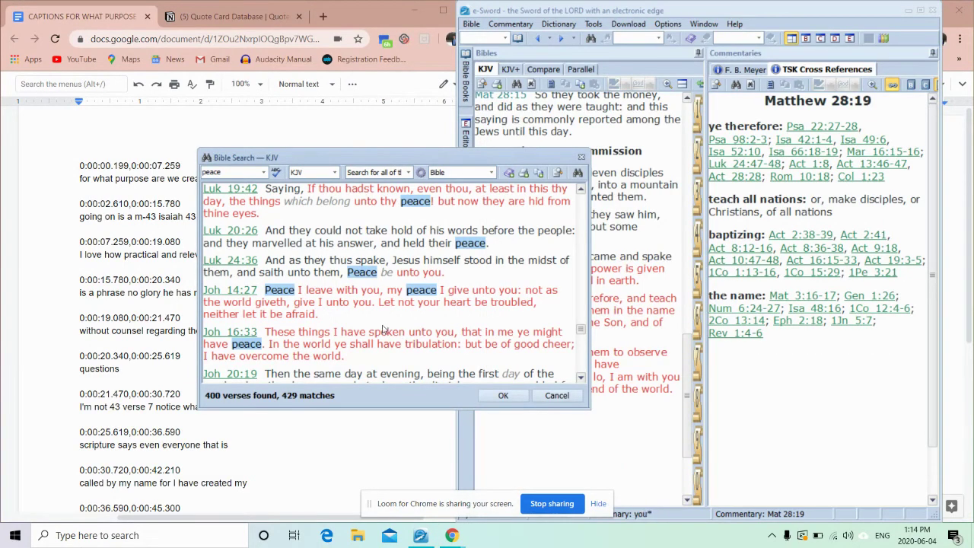
pyautogui.moveTo(321, 315); pyautogui.dragTo(204, 298)
pyautogui.click(228, 305)
pyautogui.moveTo(405, 366); pyautogui.dragTo(263, 344)
pyautogui.click(392, 376)
# - Return to the key points document and add the reference "Joh 16:33)" at the end of point 9
pyautogui.click(962, 344)
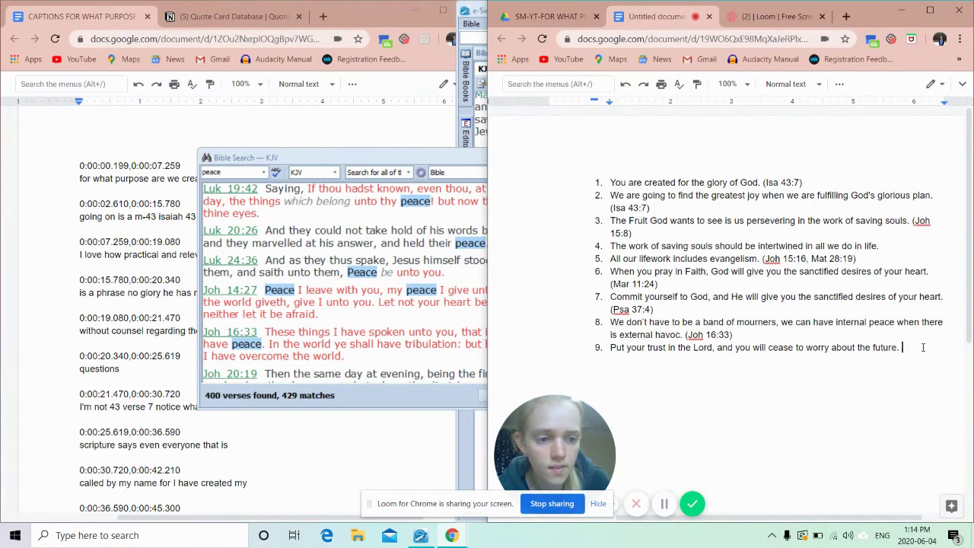
pyautogui.write('Joh 1')
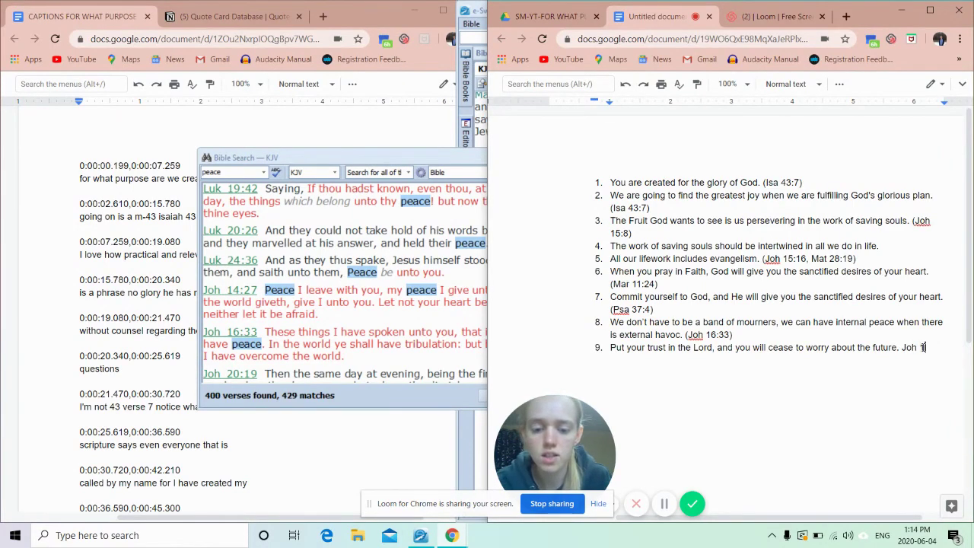
pyautogui.write('6:33)')
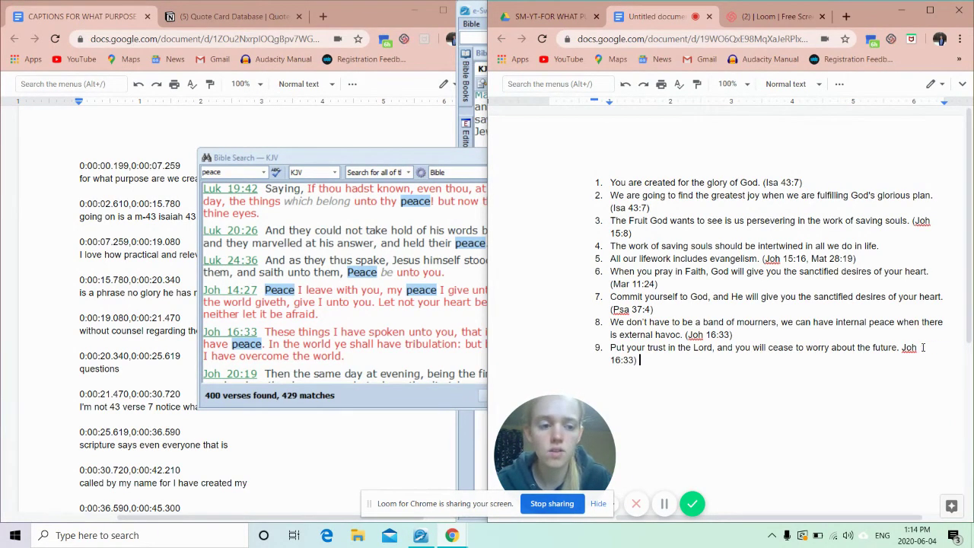
pyautogui.moveTo(640, 360); pyautogui.dragTo(611, 297)
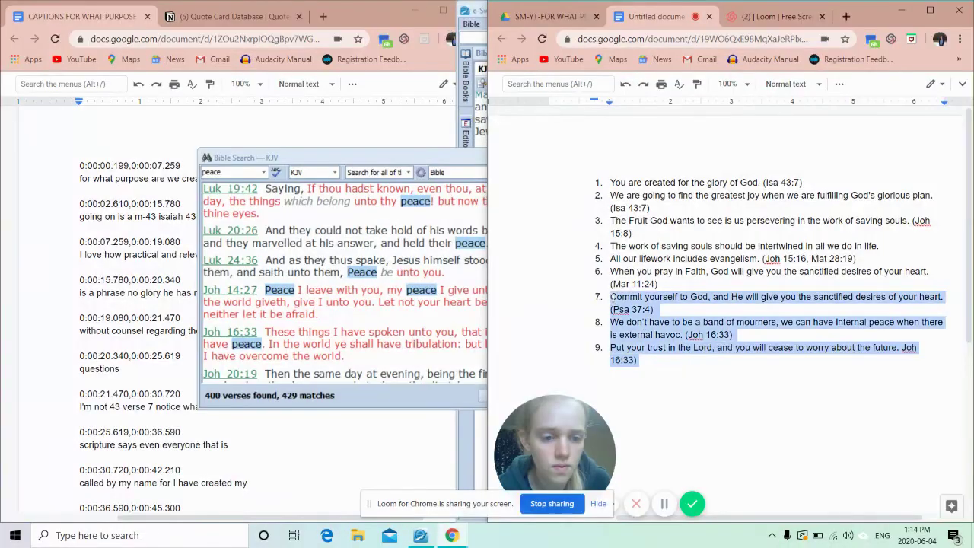
pyautogui.click(700, 379)
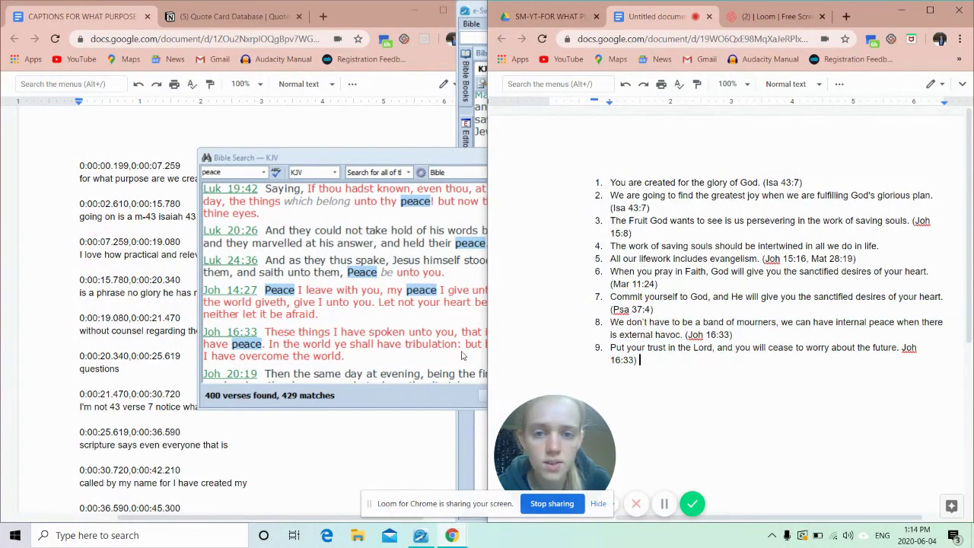
# - Close the Bible search window and exit e-Sword
pyautogui.click(446, 158)
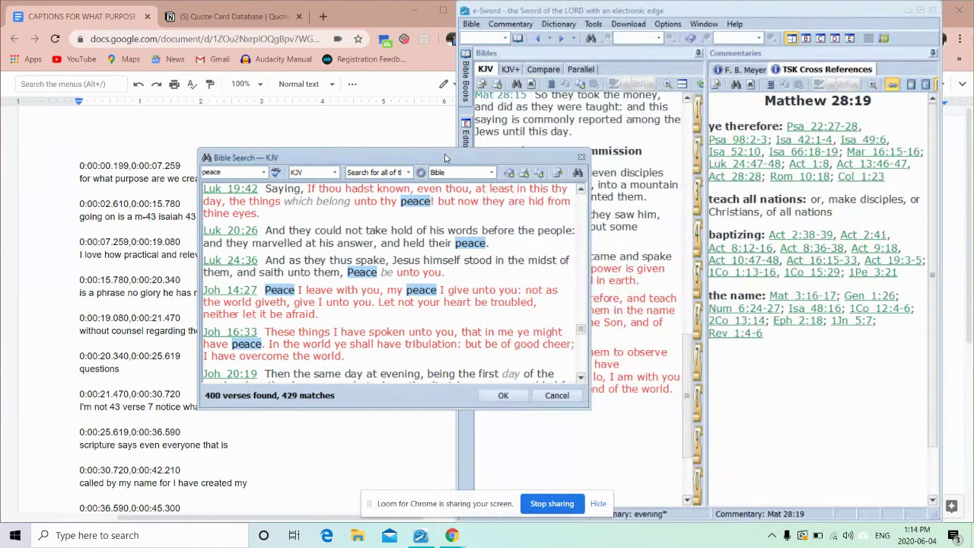
pyautogui.click(584, 157)
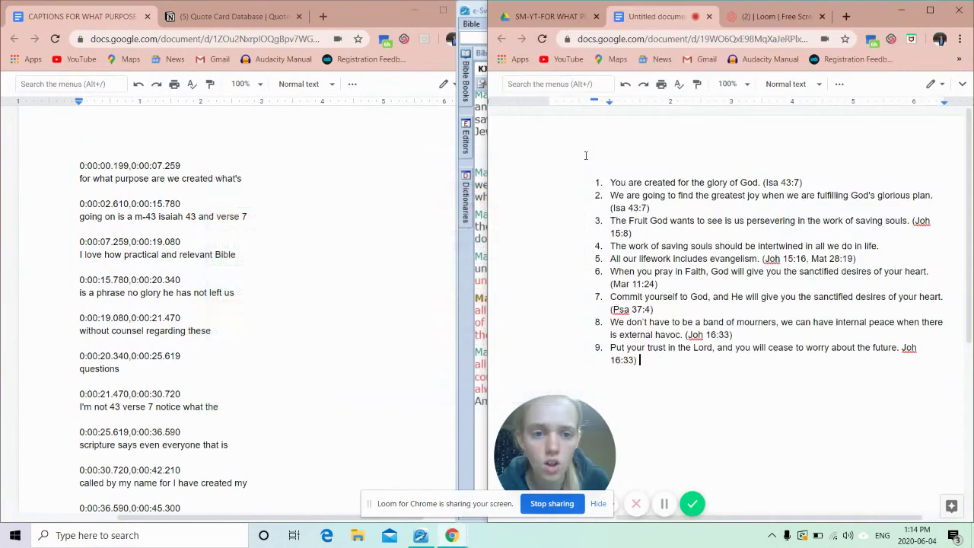
pyautogui.click(467, 11)
pyautogui.click(430, 71)
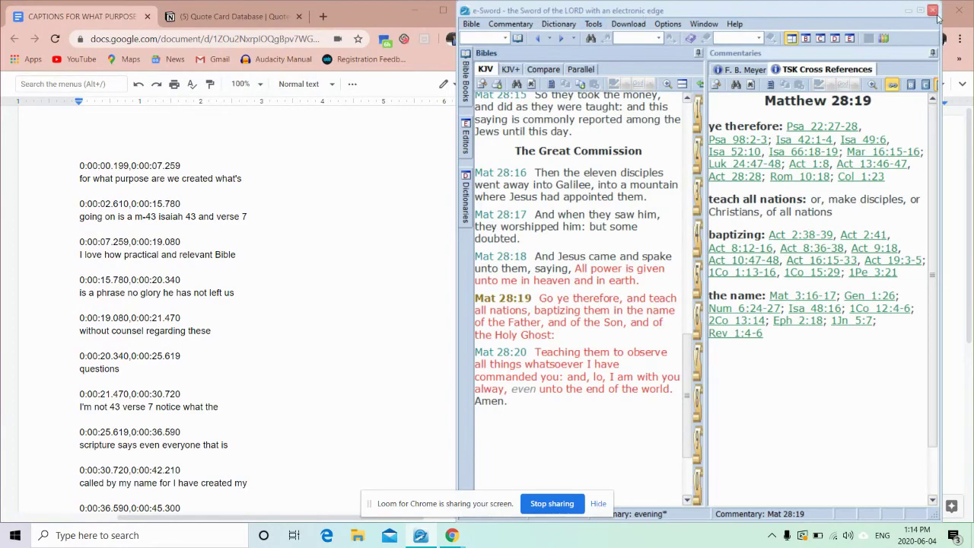
pyautogui.click(933, 11)
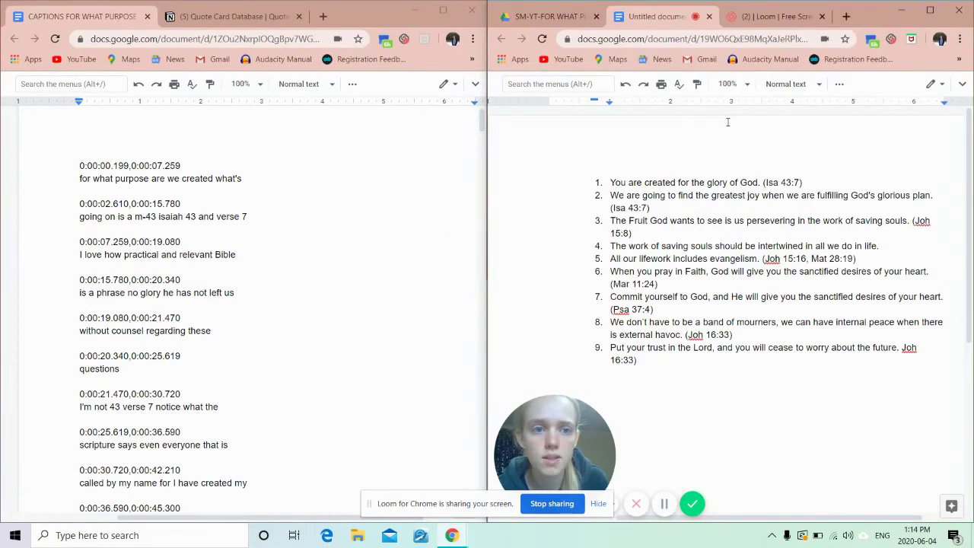
# - Switch to the Quote Card Database page in Notion and open the workspace search
pyautogui.click(211, 19)
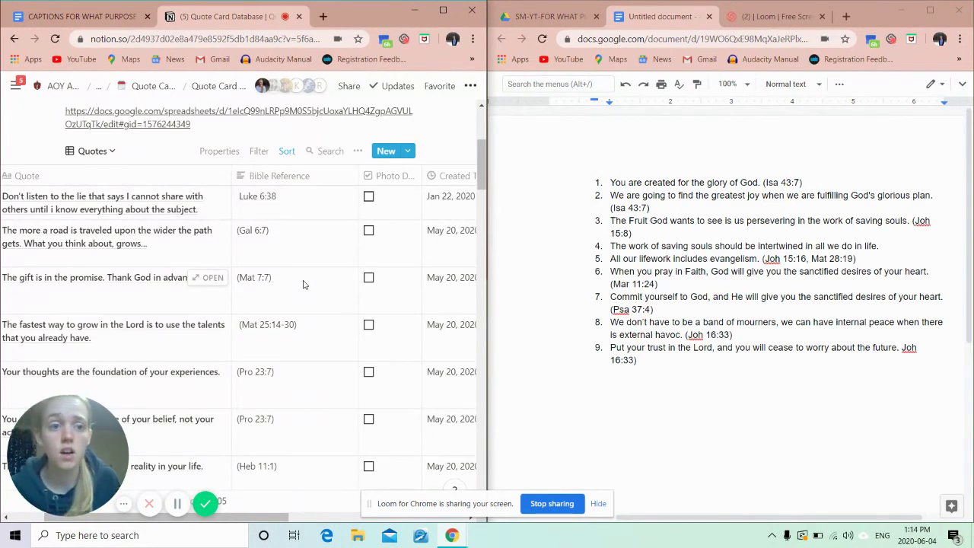
pyautogui.hscroll(-2, 214, 245)
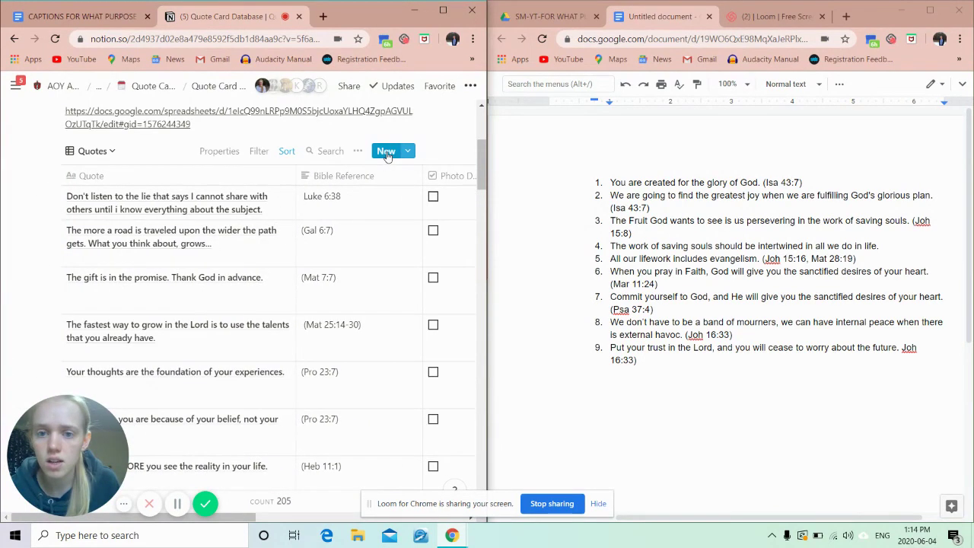
pyautogui.scroll(3, 263, 154)
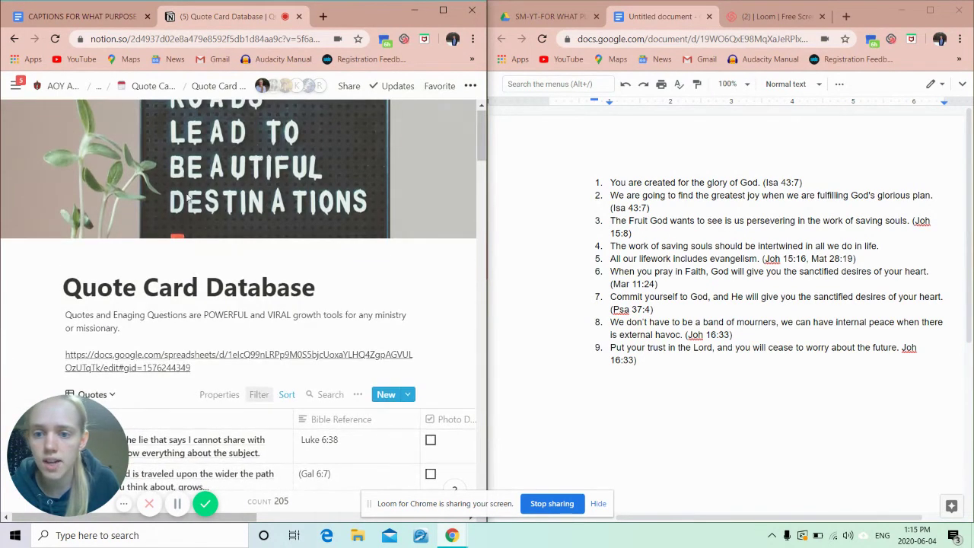
pyautogui.hotkey('ctrl', 'p')
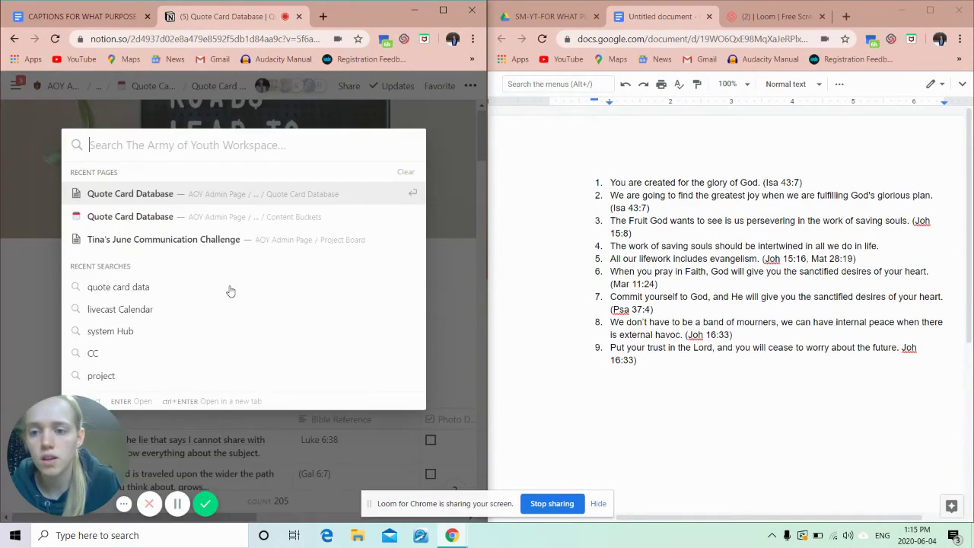